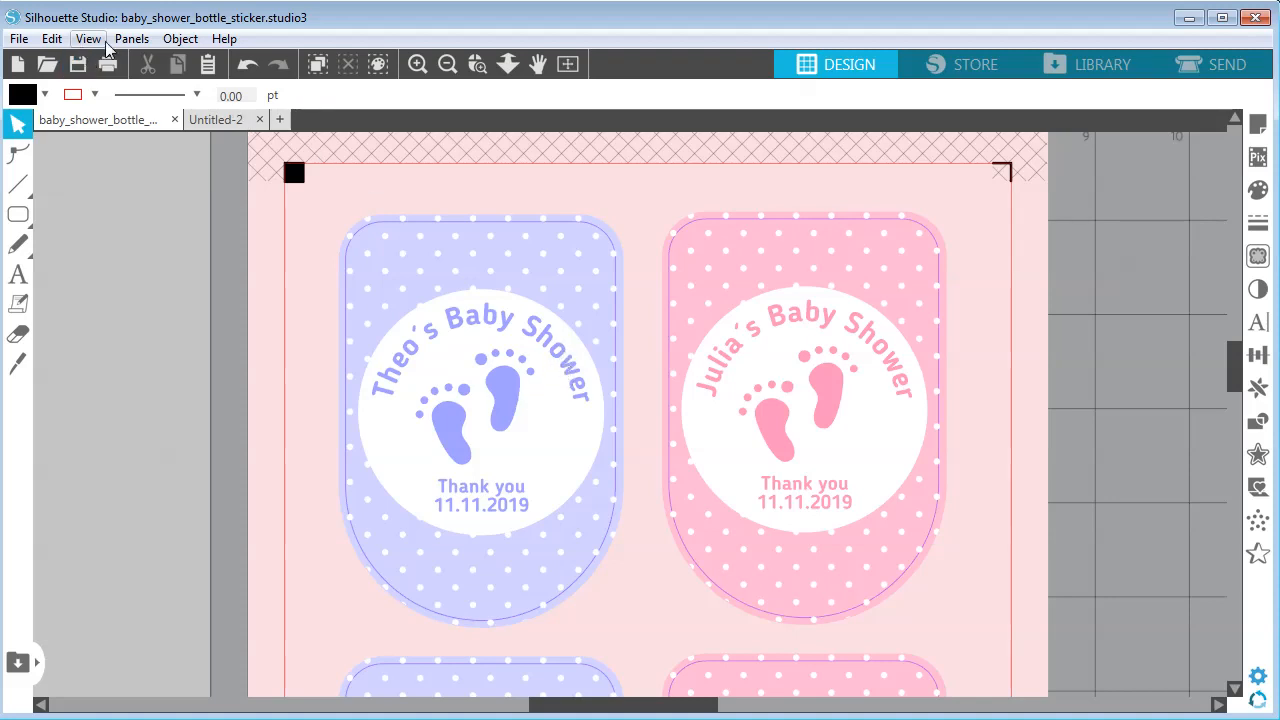
Step: Check the installed release and edition in the program's About information, and close it
{"action": "left_click", "coordinate": [224, 42]}
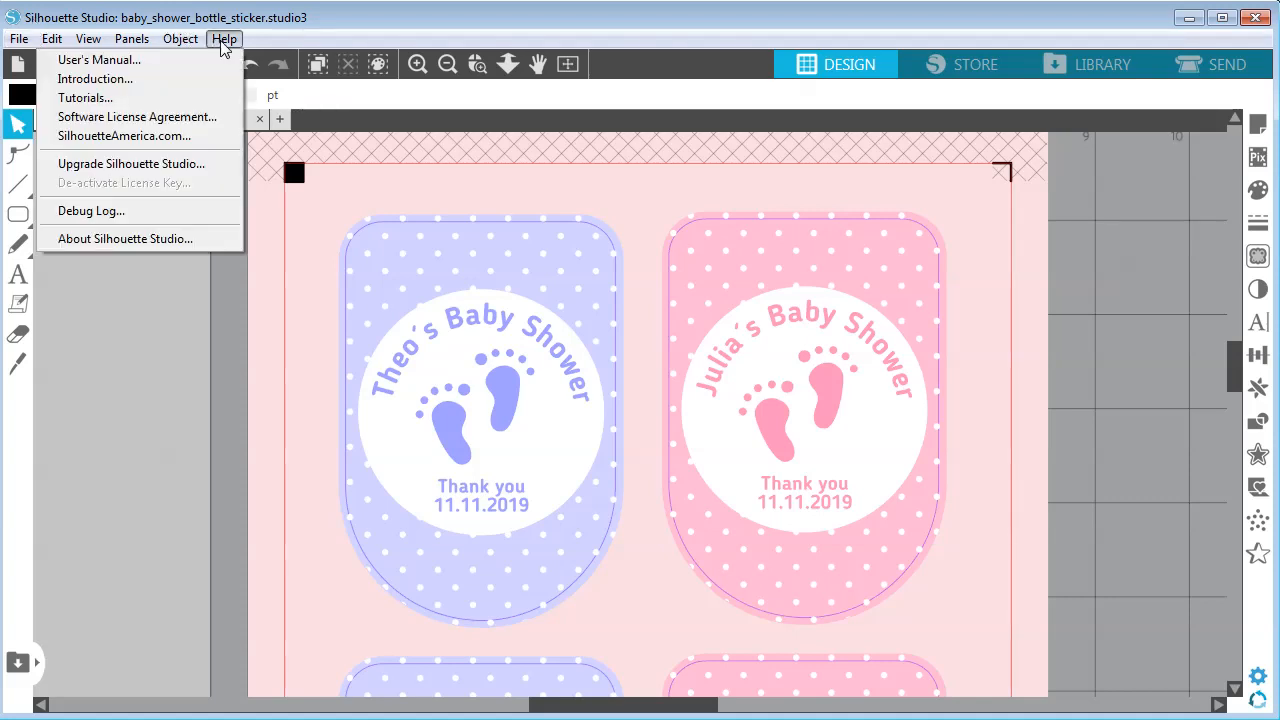
{"action": "left_click", "coordinate": [207, 238]}
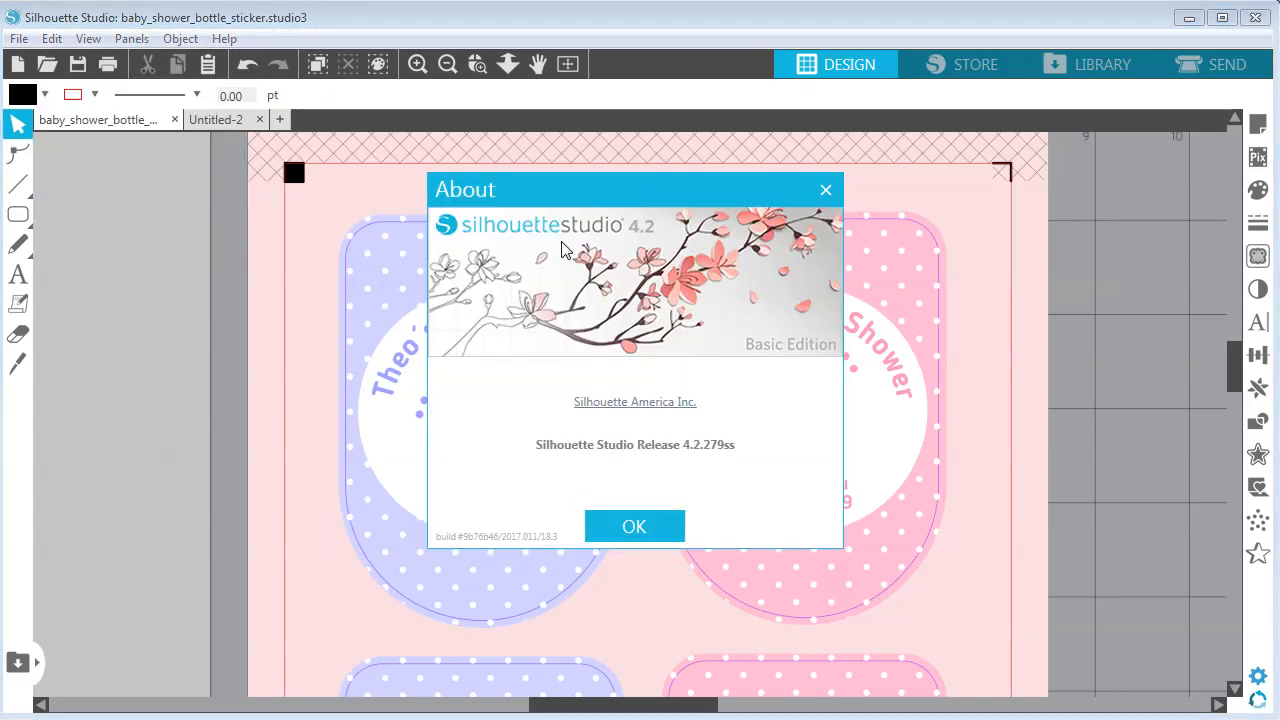
{"action": "left_click", "coordinate": [650, 527]}
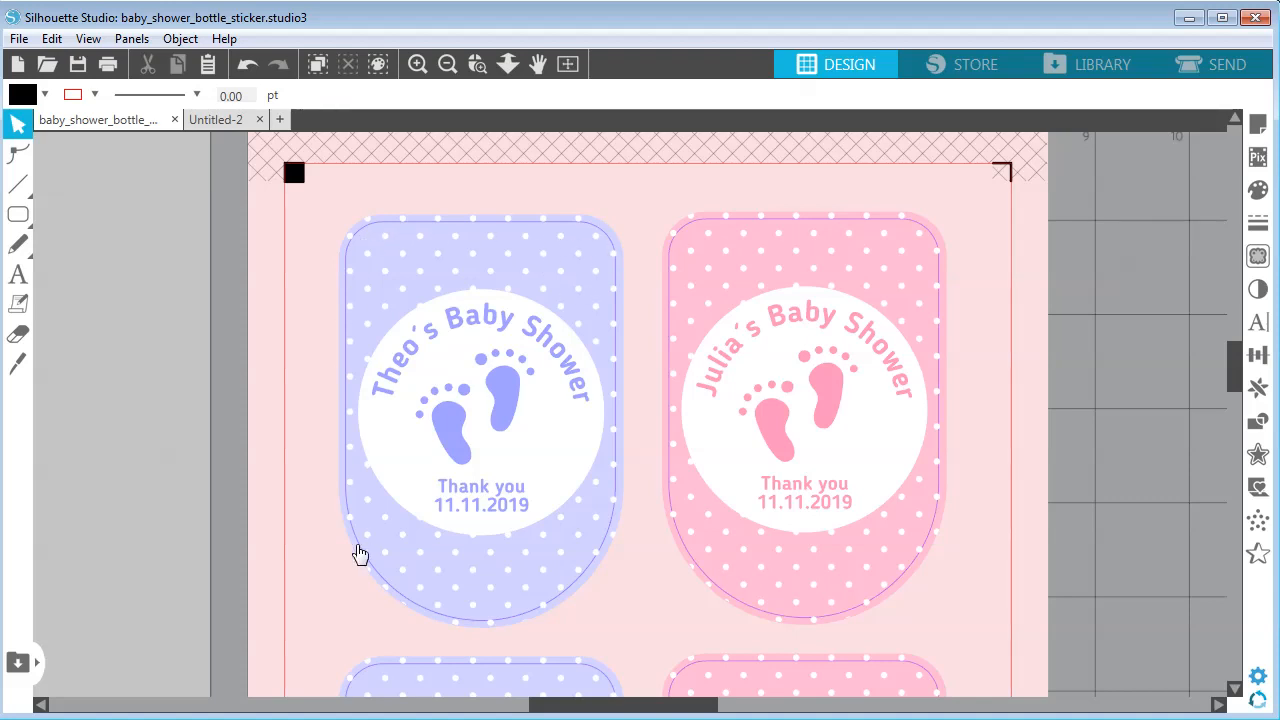
Step: In the blank Untitled-2 document, show the page grid and reduce its spacing to 0.10 mm to tint the page pink
{"action": "left_click", "coordinate": [212, 120]}
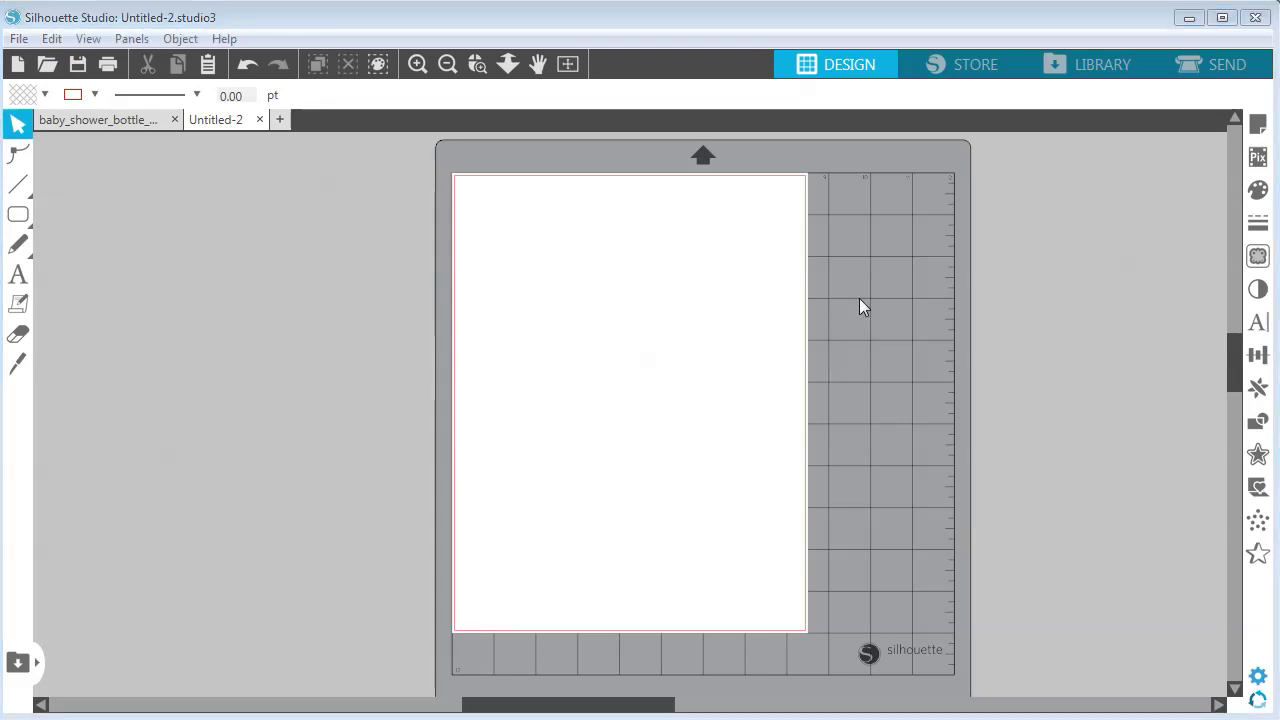
{"action": "left_click", "coordinate": [1259, 126]}
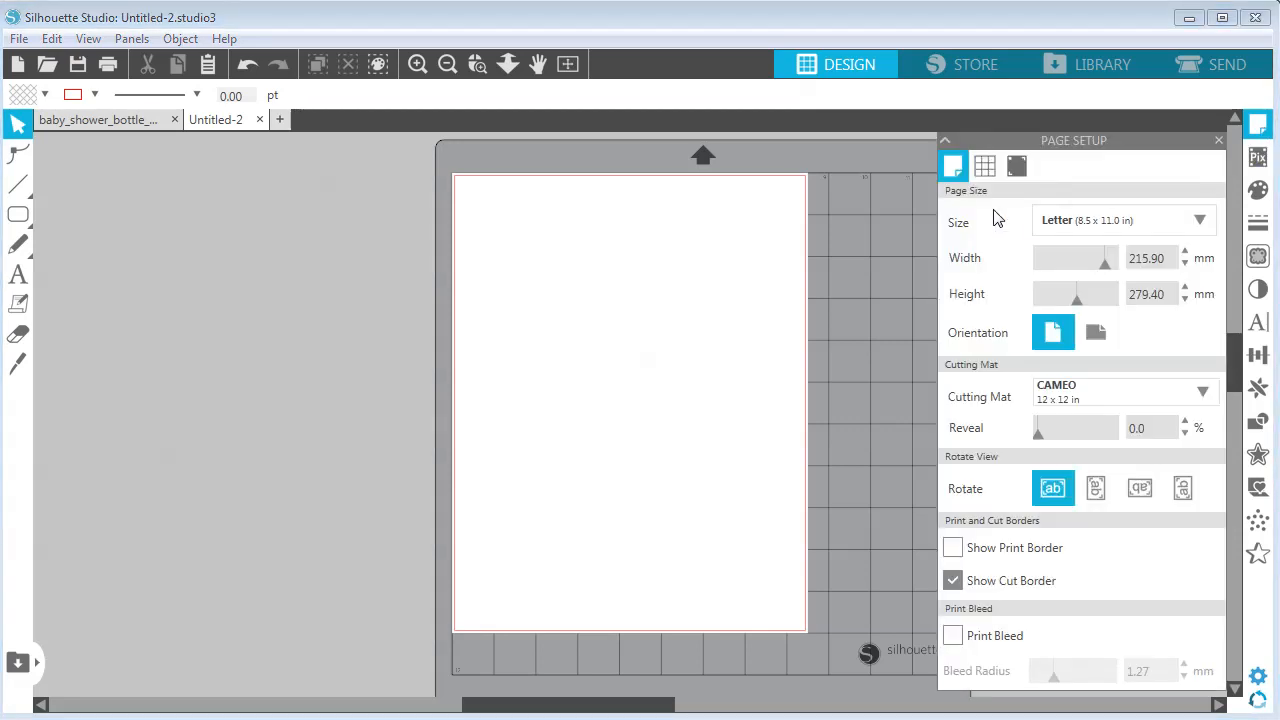
{"action": "left_click", "coordinate": [986, 168]}
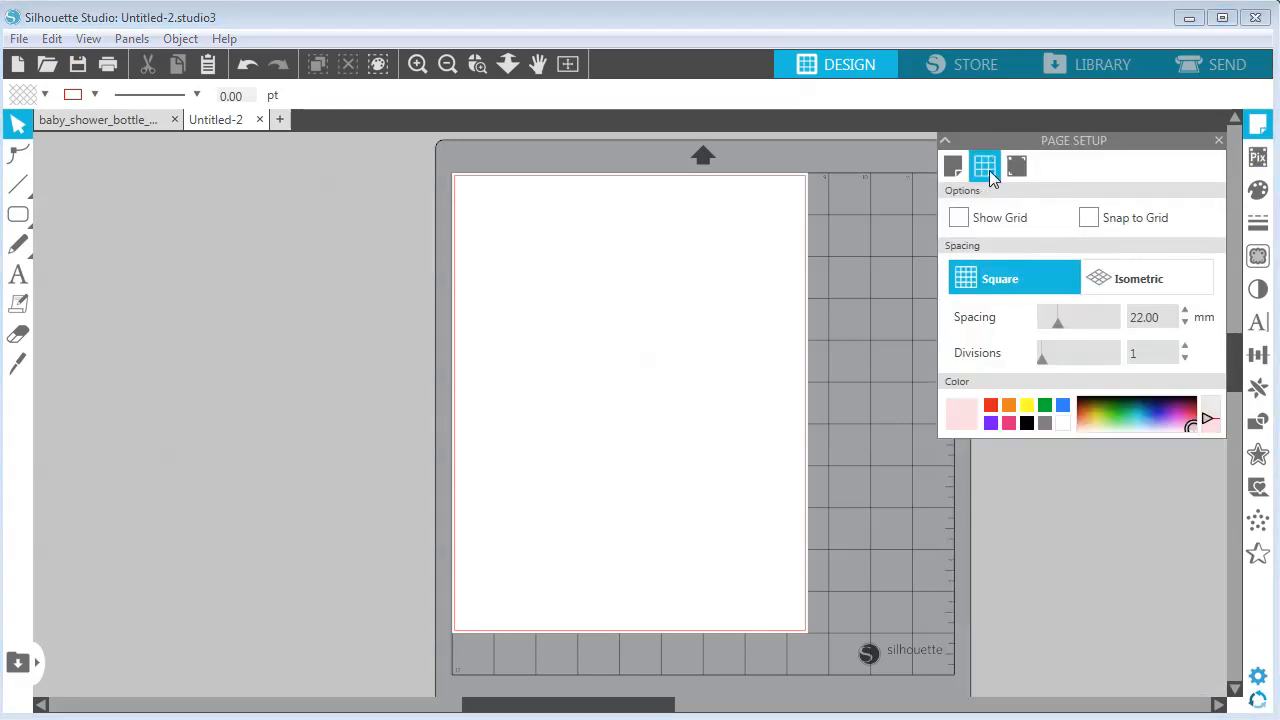
{"action": "left_click", "coordinate": [959, 219]}
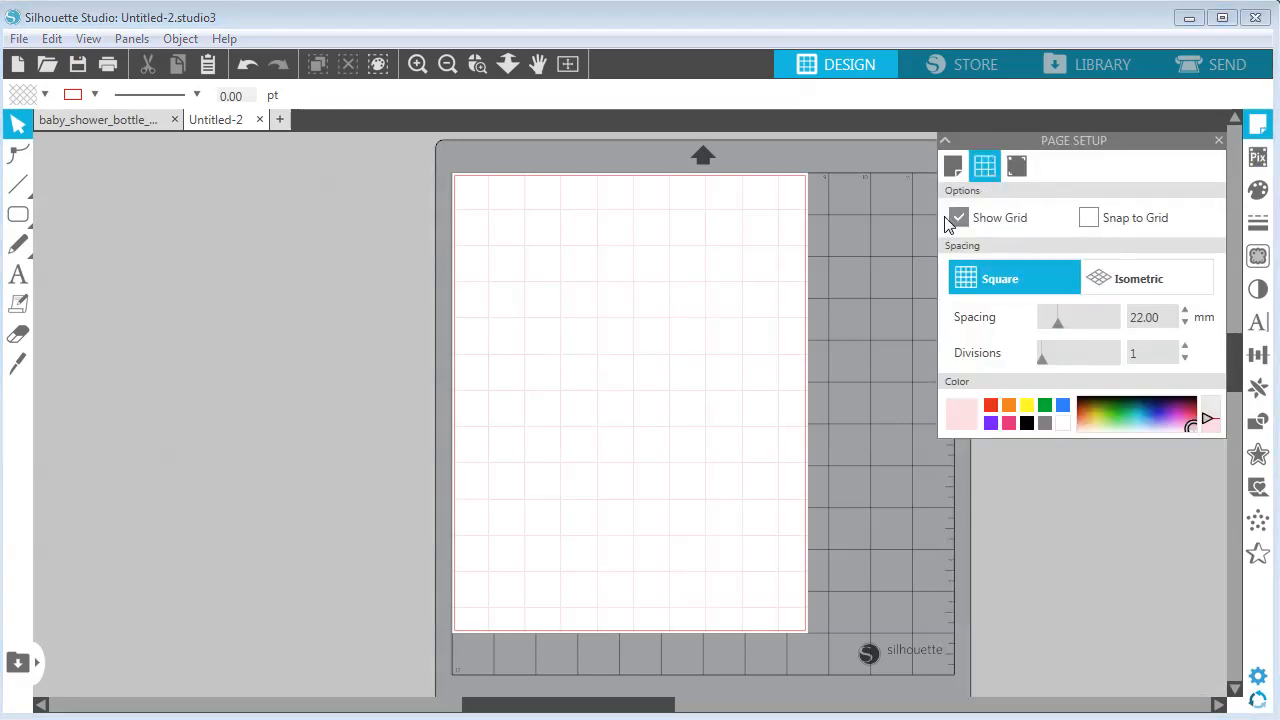
{"action": "left_click_drag", "start_coordinate": [1058, 322], "coordinate": [965, 319]}
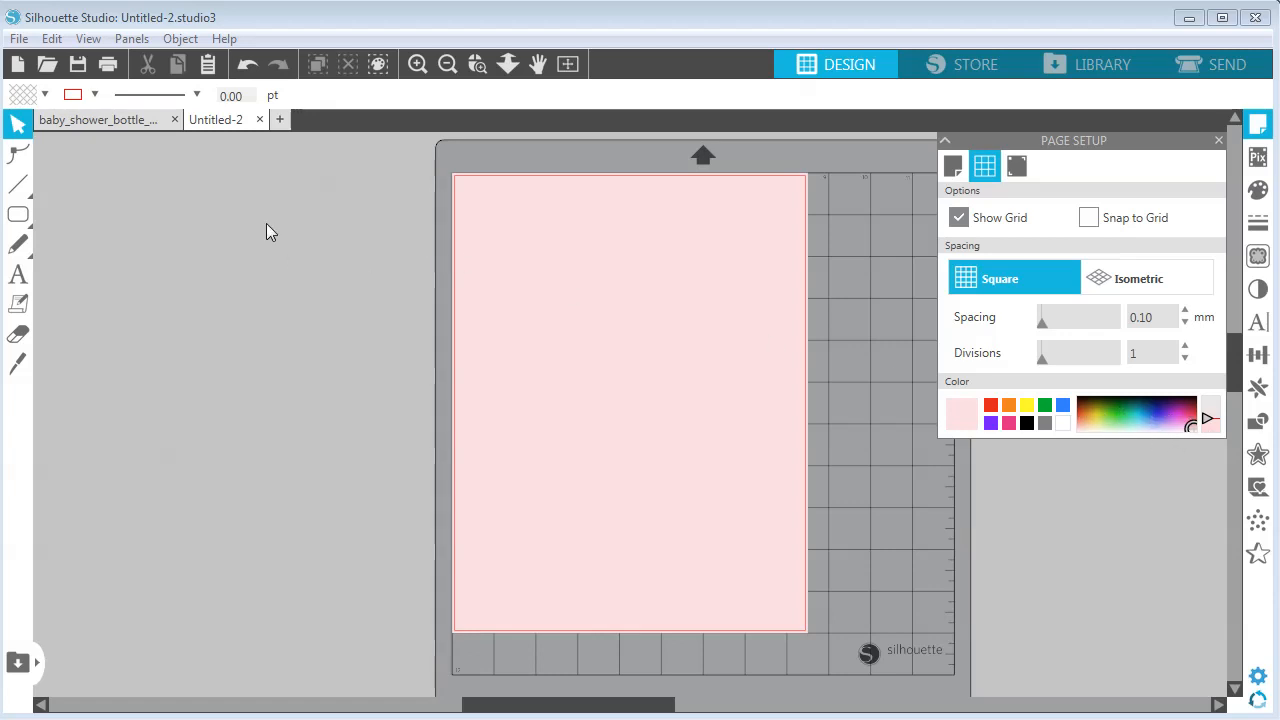
Step: Compare with the baby shower sticker design, and draw a plain rectangle about 71 × 97 mm on the blank page
{"action": "left_click", "coordinate": [109, 118]}
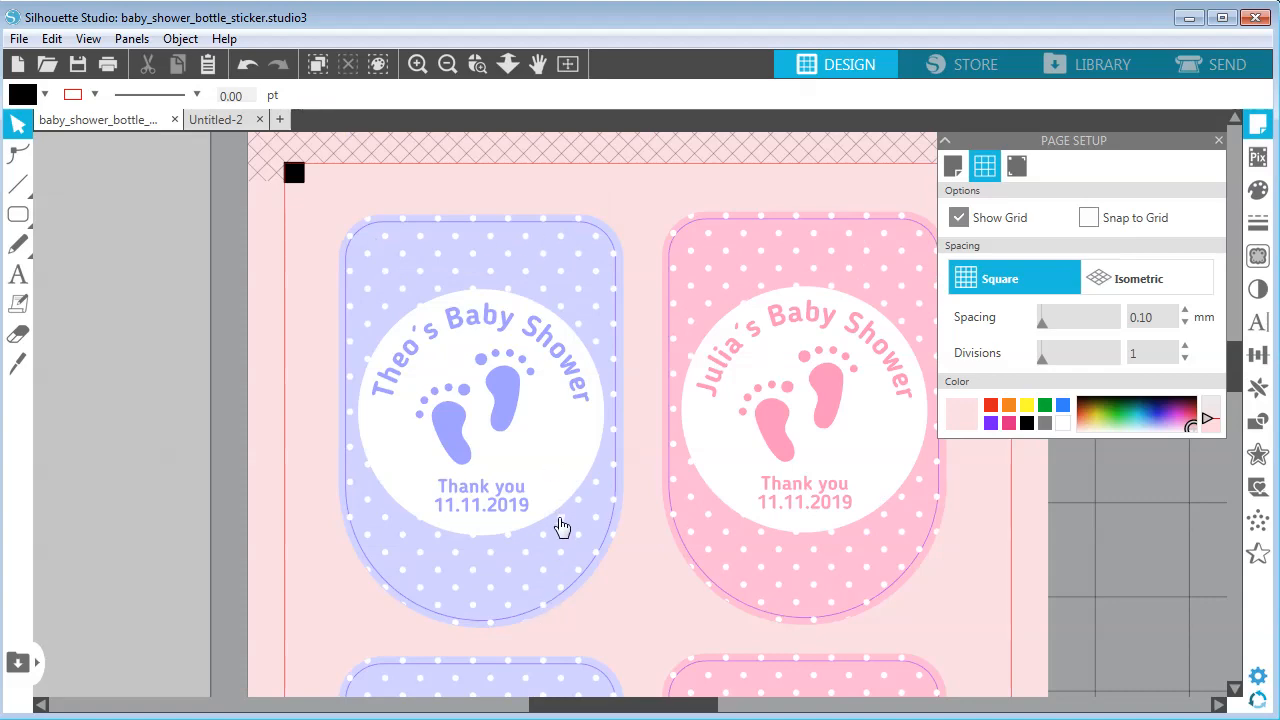
{"action": "left_click", "coordinate": [211, 121]}
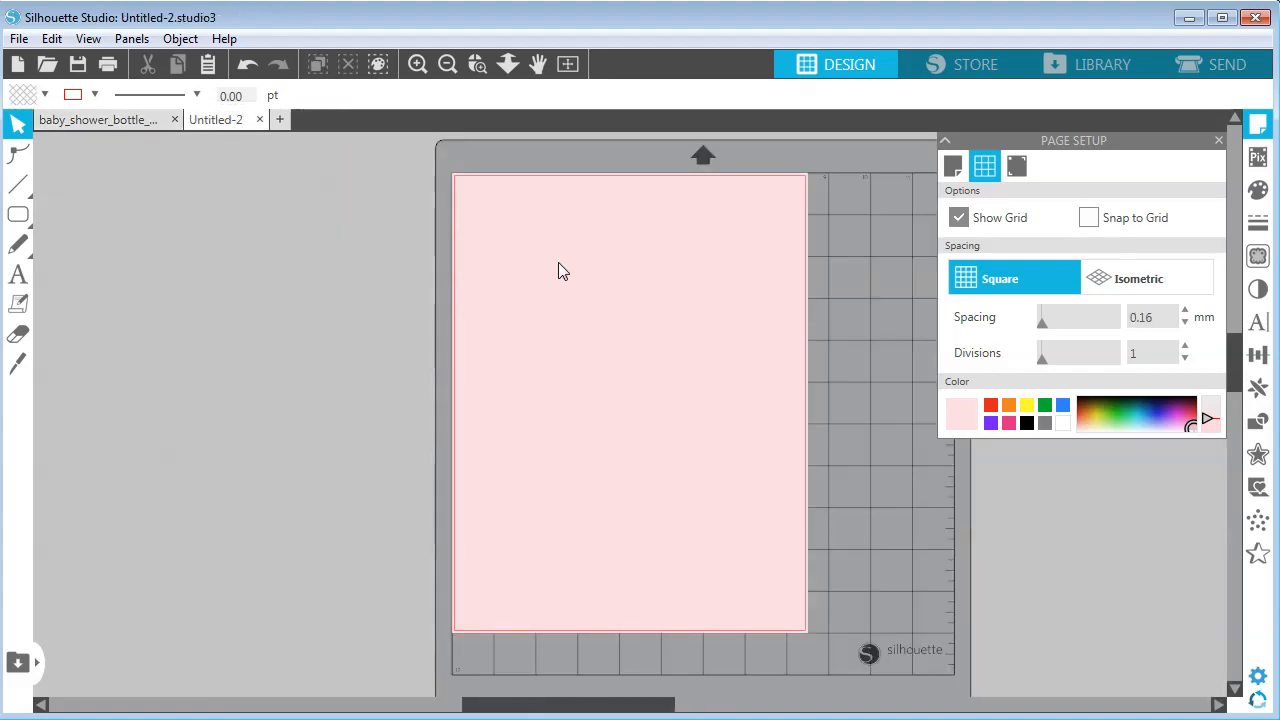
{"action": "mouse_move", "coordinate": [19, 226]}
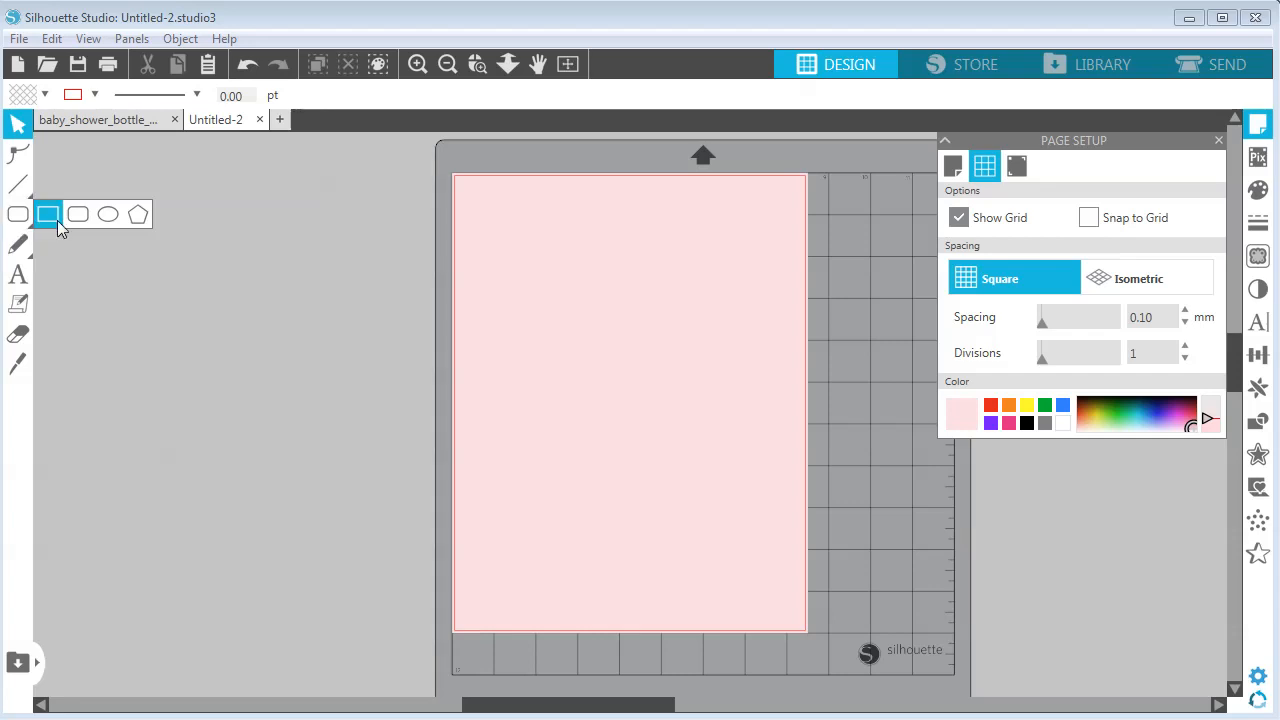
{"action": "left_click", "coordinate": [48, 216]}
{"action": "left_click_drag", "start_coordinate": [520, 263], "coordinate": [637, 423]}
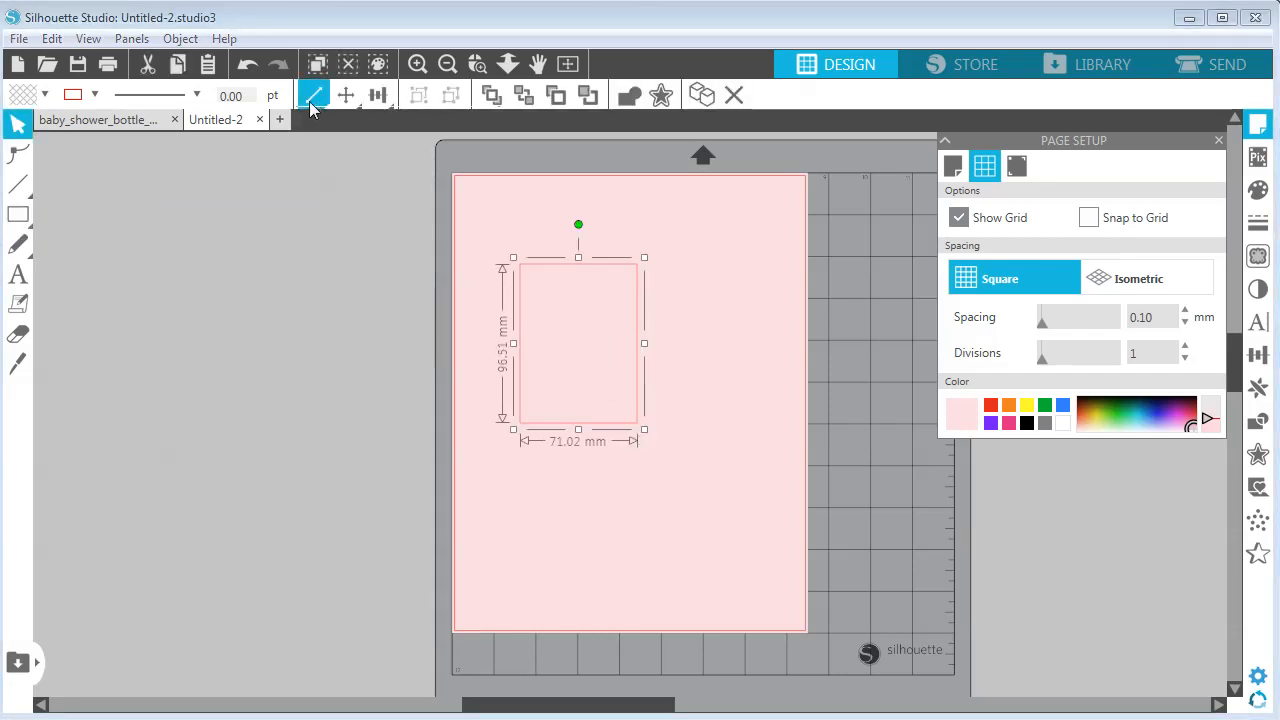
Step: Set the rectangle's width to 70 mm and its height to 90 mm
{"action": "left_click", "coordinate": [1258, 356]}
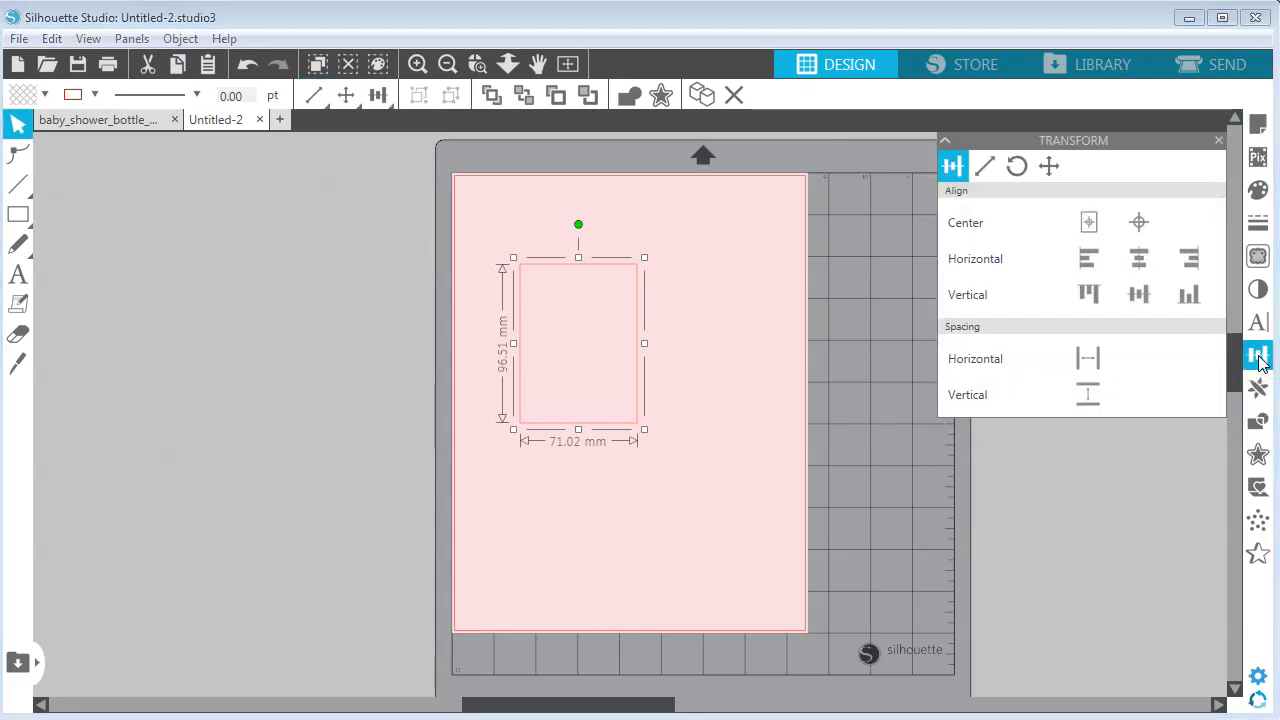
{"action": "left_click", "coordinate": [986, 168]}
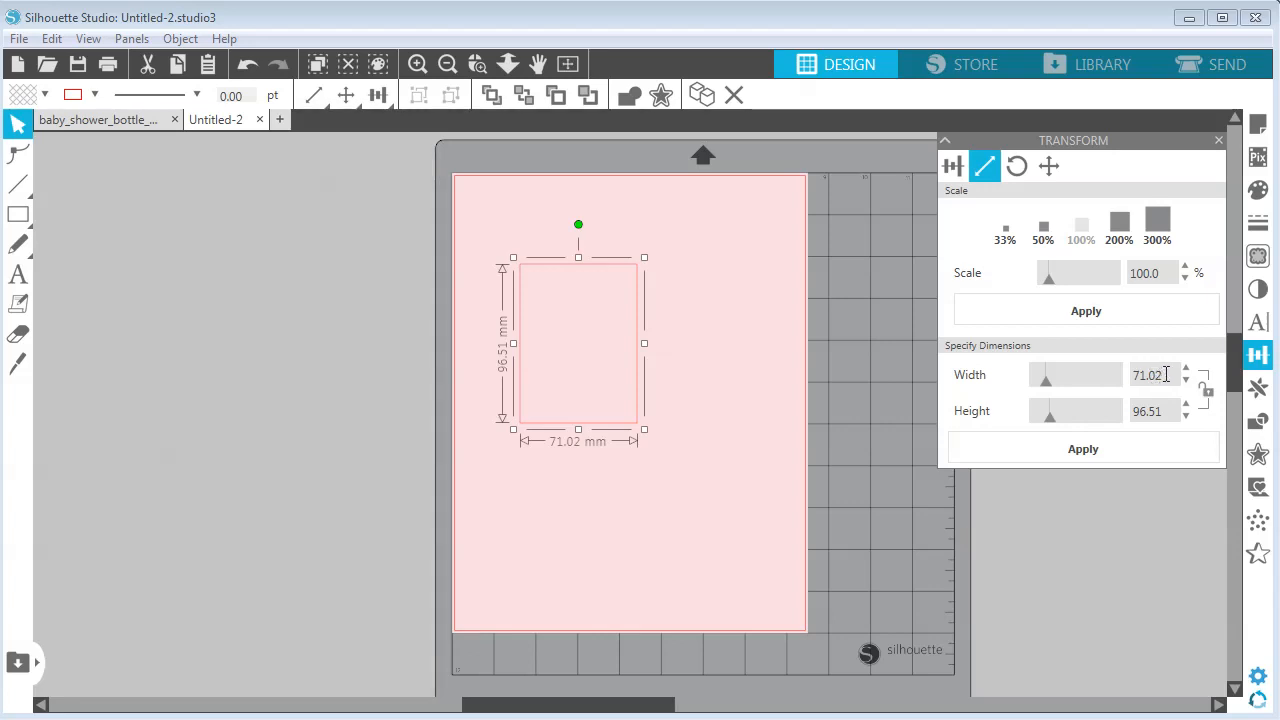
{"action": "left_click_drag", "start_coordinate": [1166, 374], "coordinate": [1113, 371]}
{"action": "type", "text": "70"}
{"action": "key", "text": "Return"}
{"action": "left_click_drag", "start_coordinate": [1180, 411], "coordinate": [1116, 404]}
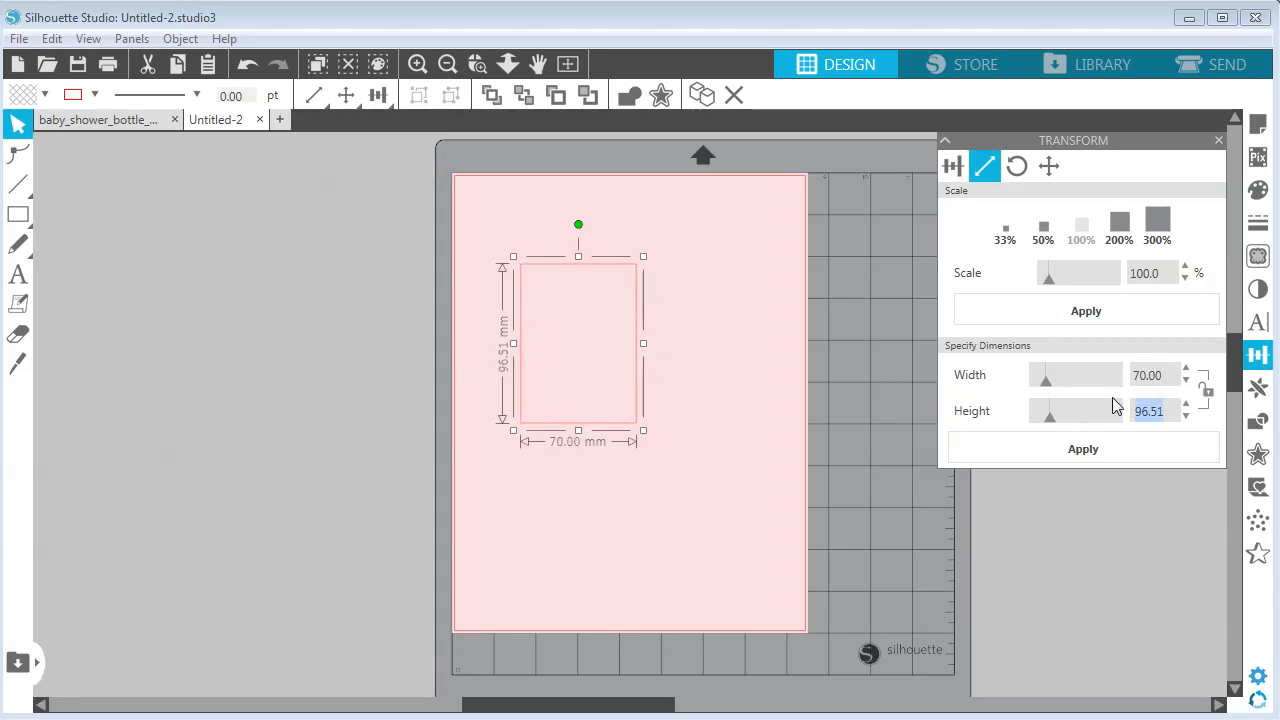
{"action": "type", "text": "90"}
{"action": "key", "text": "Return"}
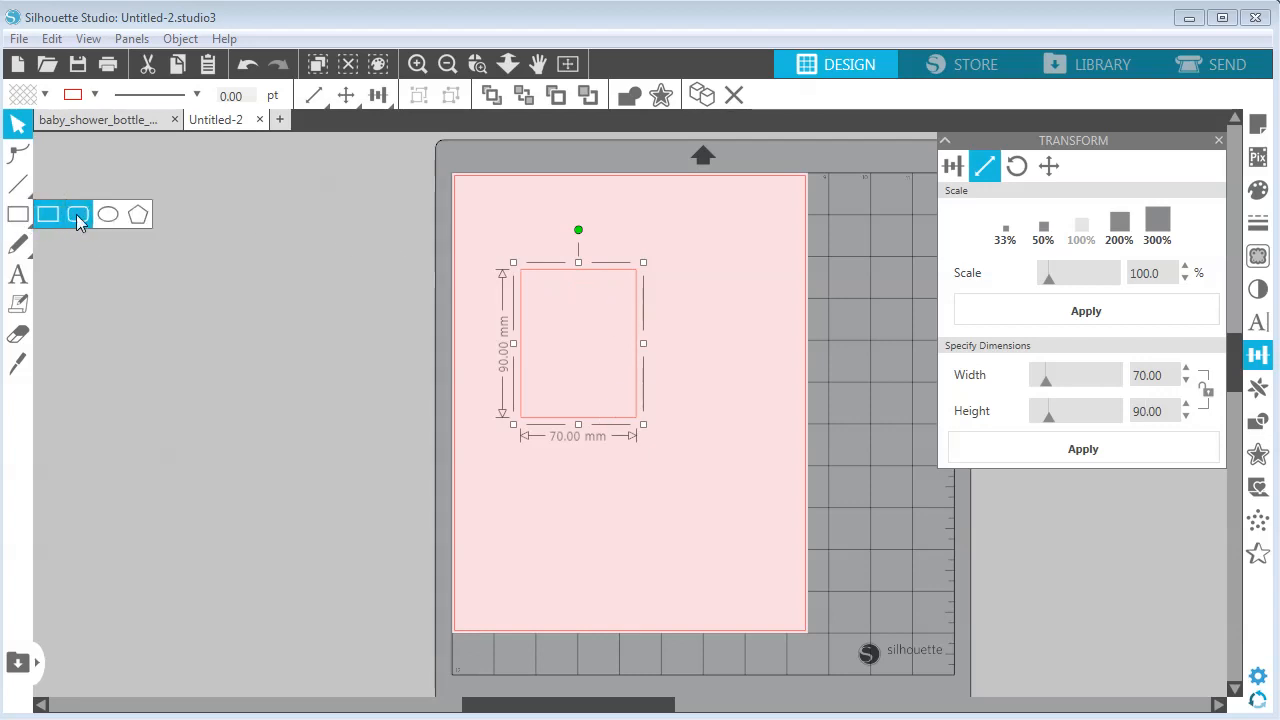
Step: Draw a rounded rectangle about 69 × 87 mm beside the plain rectangle
{"action": "left_click", "coordinate": [77, 212]}
{"action": "left_click", "coordinate": [18, 219]}
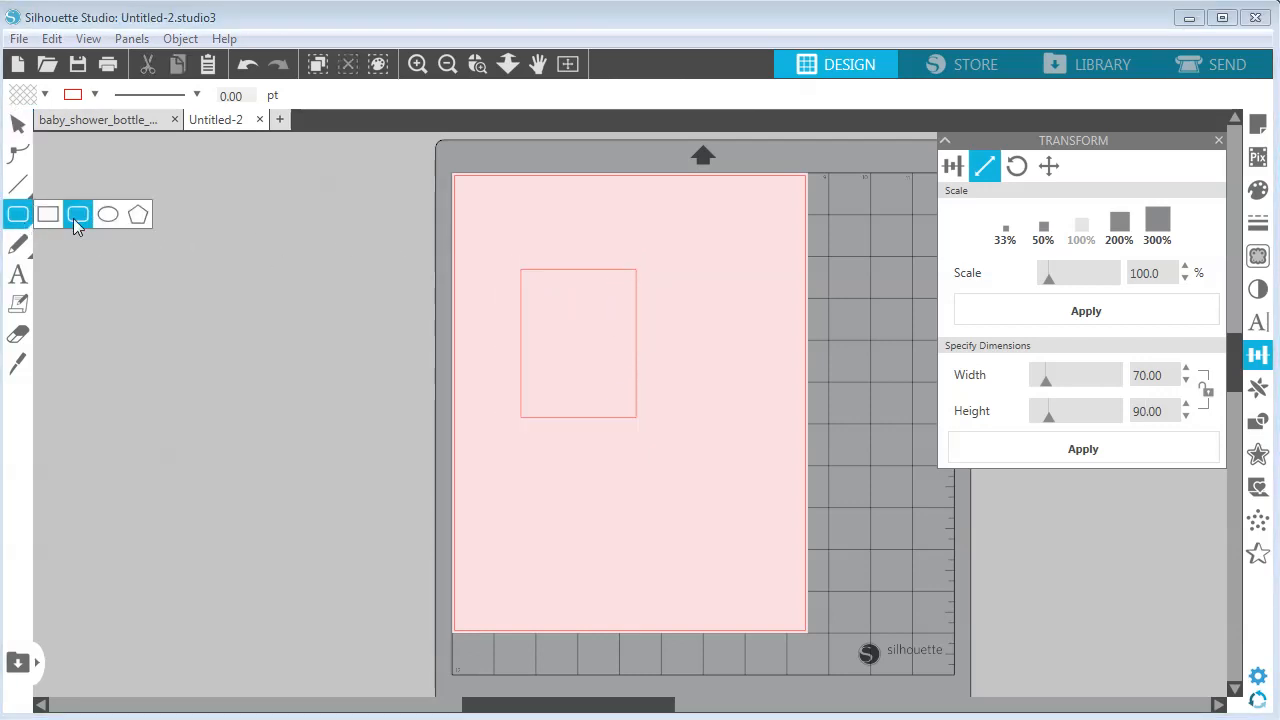
{"action": "left_click_drag", "start_coordinate": [651, 270], "coordinate": [765, 412]}
Step: Enlarge the rounded rectangle's corner radii evenly, vertically and horizontally, using its corner control points
{"action": "left_click", "coordinate": [418, 63]}
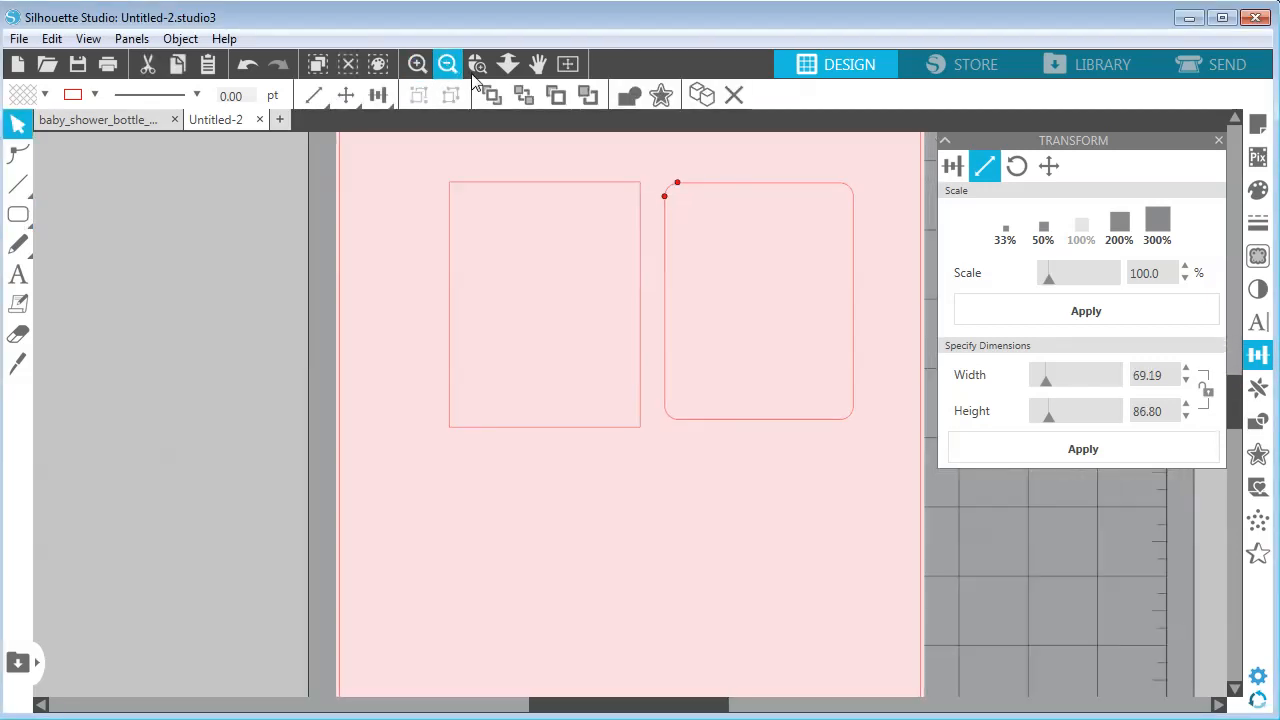
{"action": "left_click", "coordinate": [539, 68]}
{"action": "left_click_drag", "start_coordinate": [787, 275], "coordinate": [657, 438]}
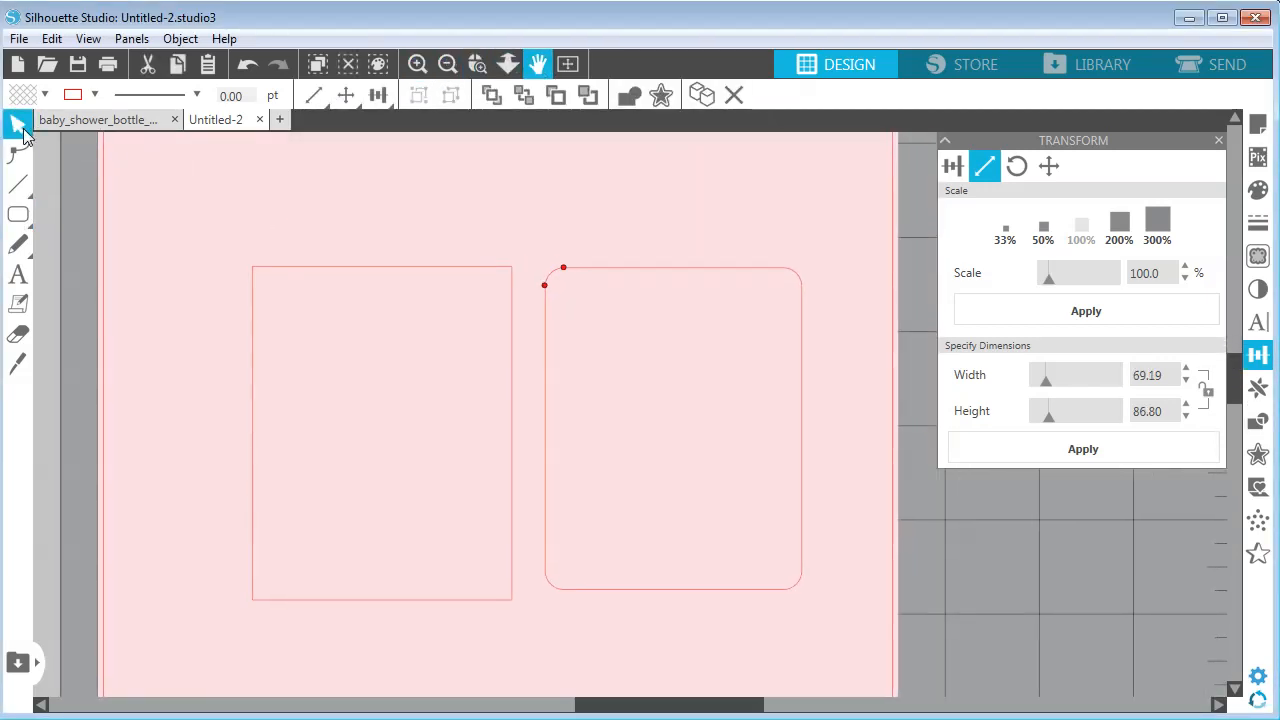
{"action": "left_click", "coordinate": [22, 128]}
{"action": "left_click_drag", "start_coordinate": [564, 268], "coordinate": [556, 313]}
{"action": "mouse_move", "coordinate": [600, 268]}
{"action": "left_mouse_down"}
{"action": "mouse_move", "coordinate": [574, 271]}
{"action": "mouse_move", "coordinate": [589, 274]}
{"action": "mouse_move", "coordinate": [544, 314]}
{"action": "mouse_move", "coordinate": [592, 268]}
{"action": "left_mouse_up"}
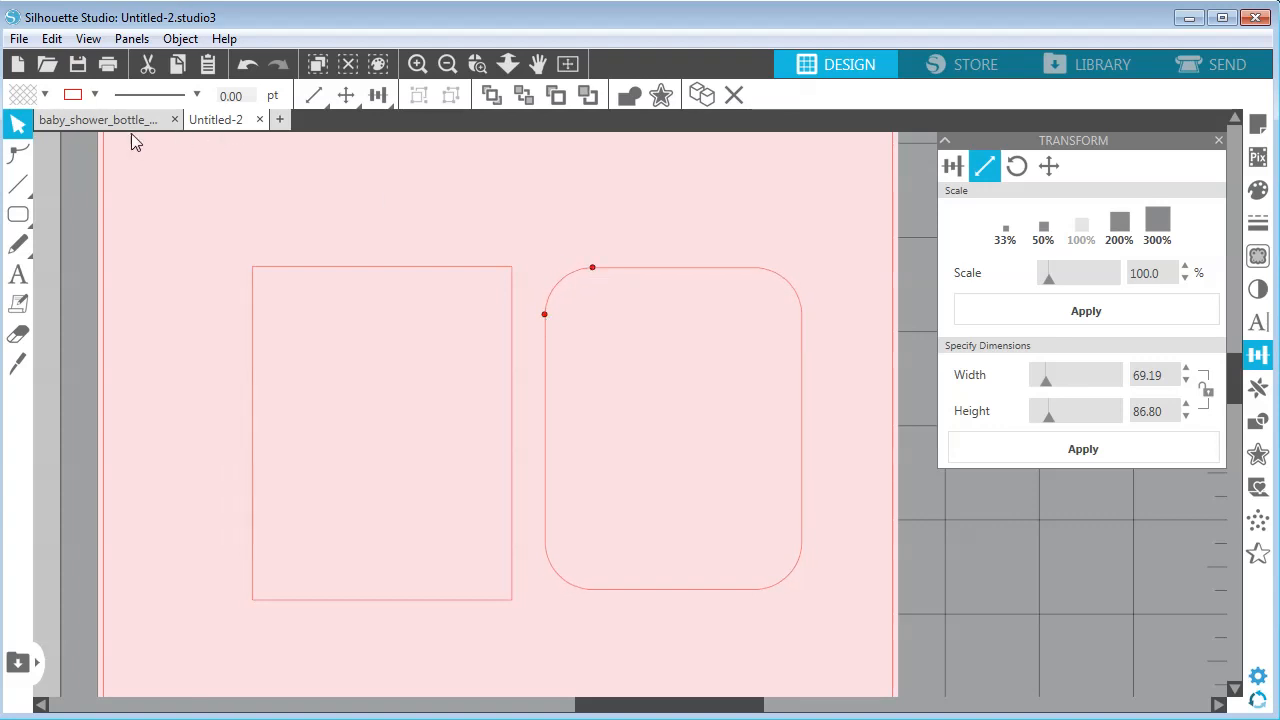
Step: Check the finished sticker design, delete the sharp-cornered rectangle from Untitled-2 and move the rounded rectangle toward the page's centre
{"action": "left_click", "coordinate": [98, 119]}
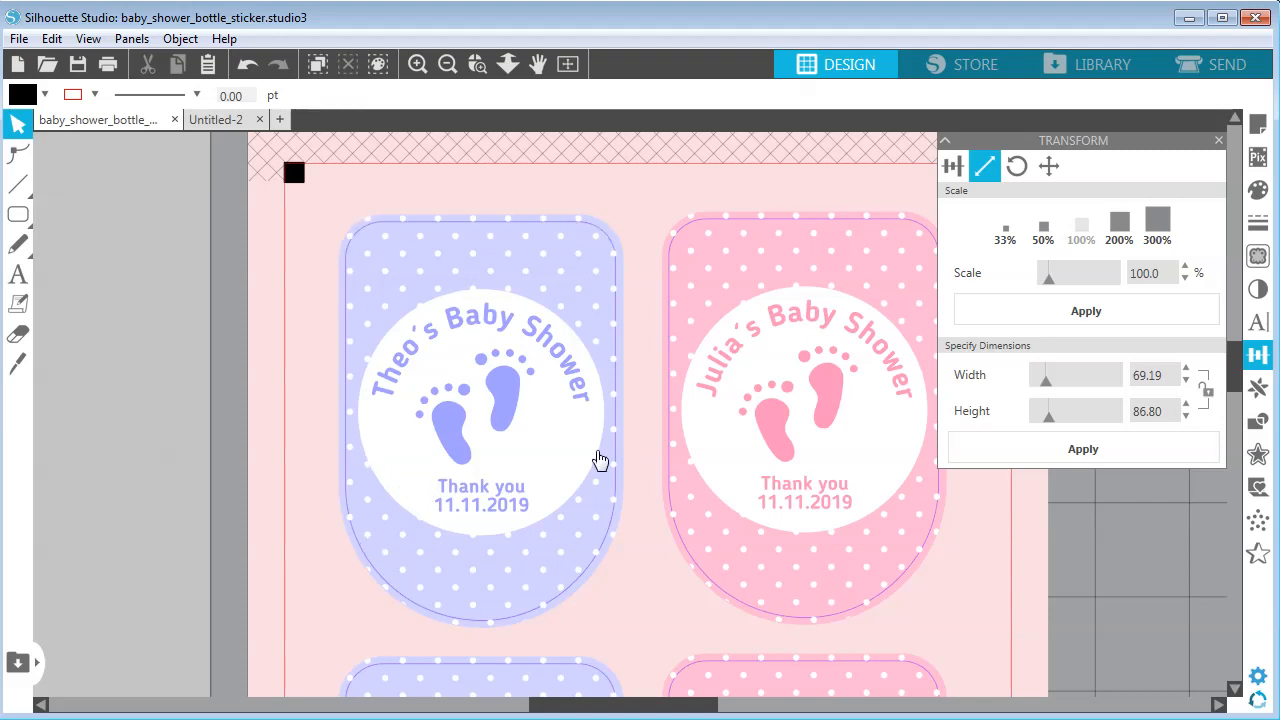
{"action": "left_click", "coordinate": [213, 121]}
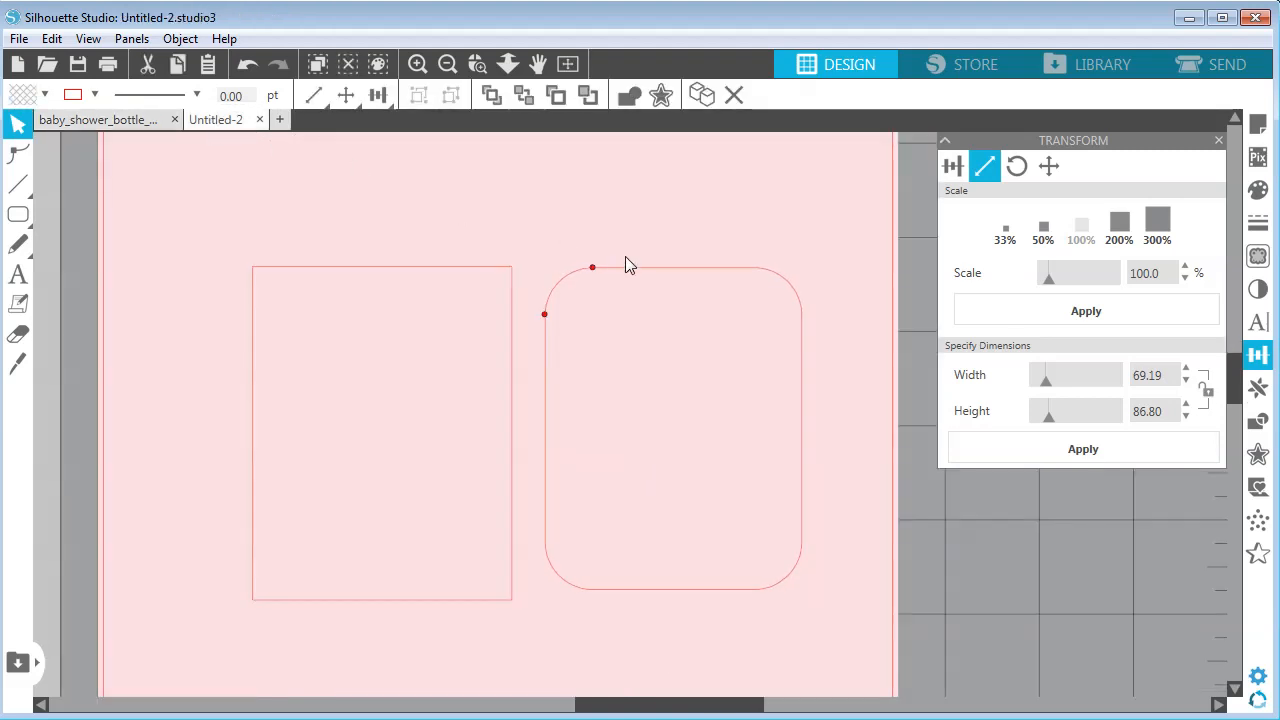
{"action": "left_click", "coordinate": [460, 314]}
{"action": "key", "text": "Delete"}
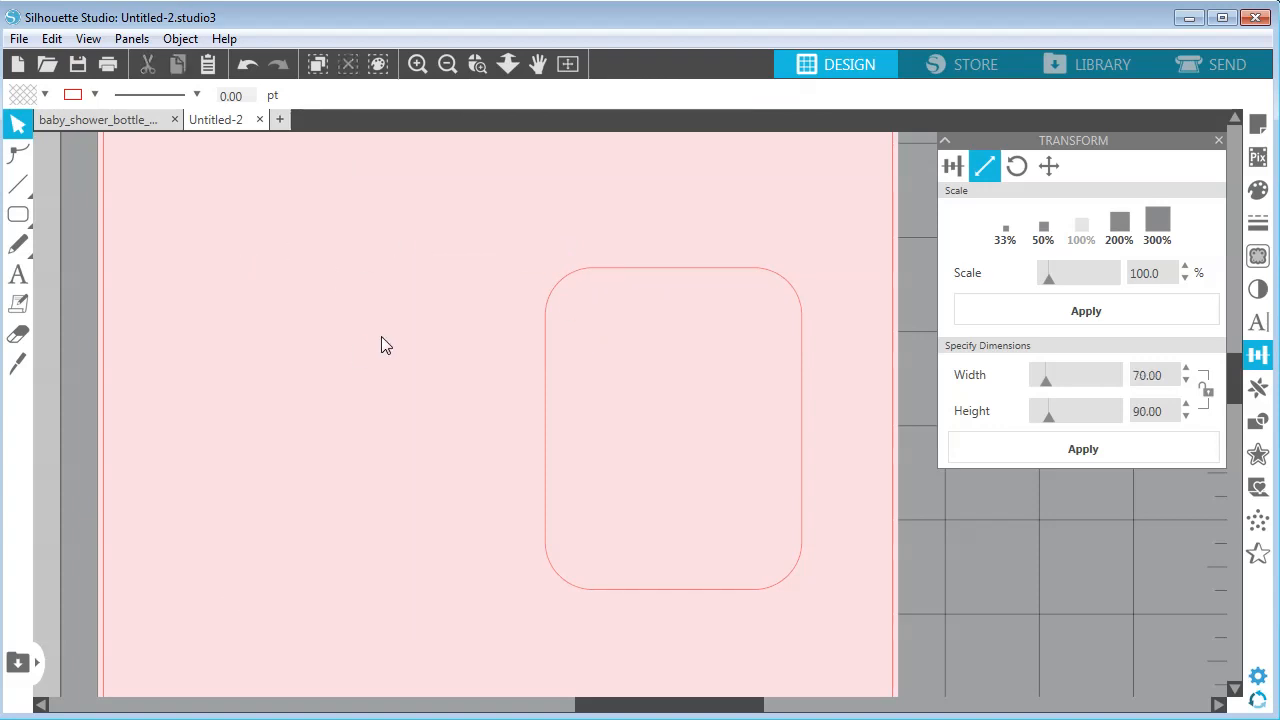
{"action": "left_click_drag", "start_coordinate": [645, 283], "coordinate": [497, 234]}
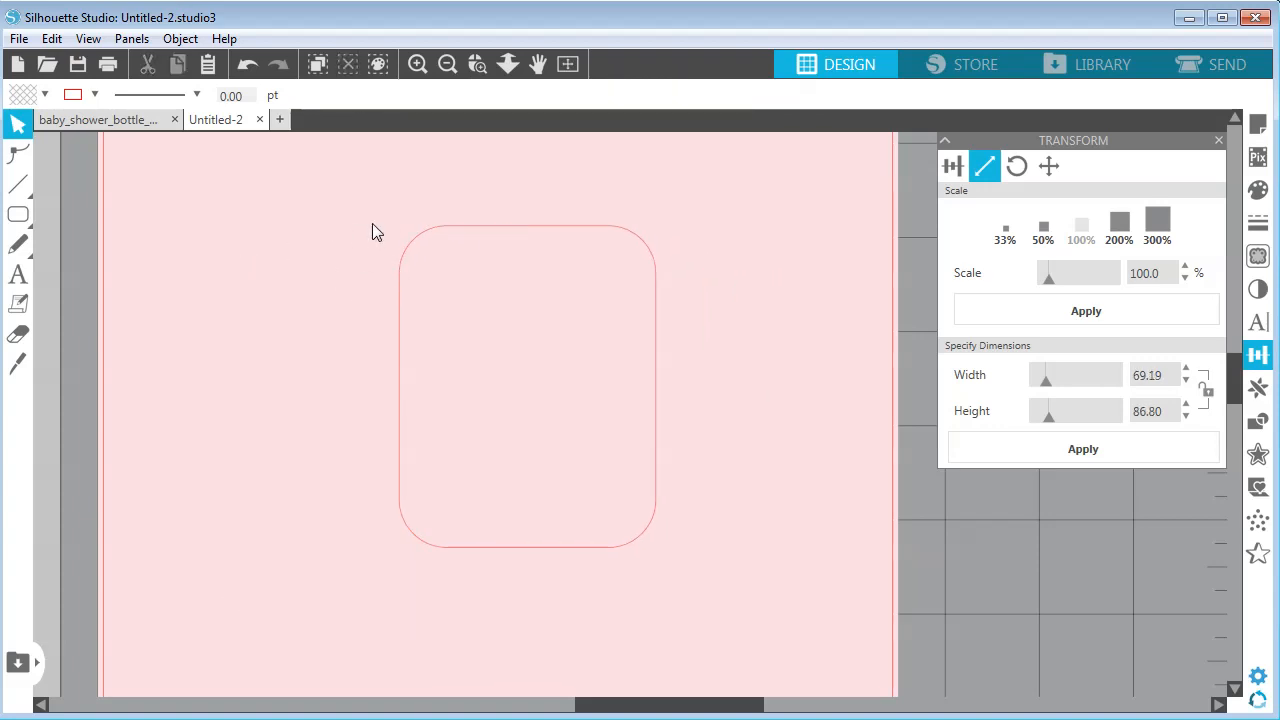
Step: Remove the rounded rectangle's outline, fill it with bright pink and shift it slightly upward
{"action": "left_click", "coordinate": [96, 97]}
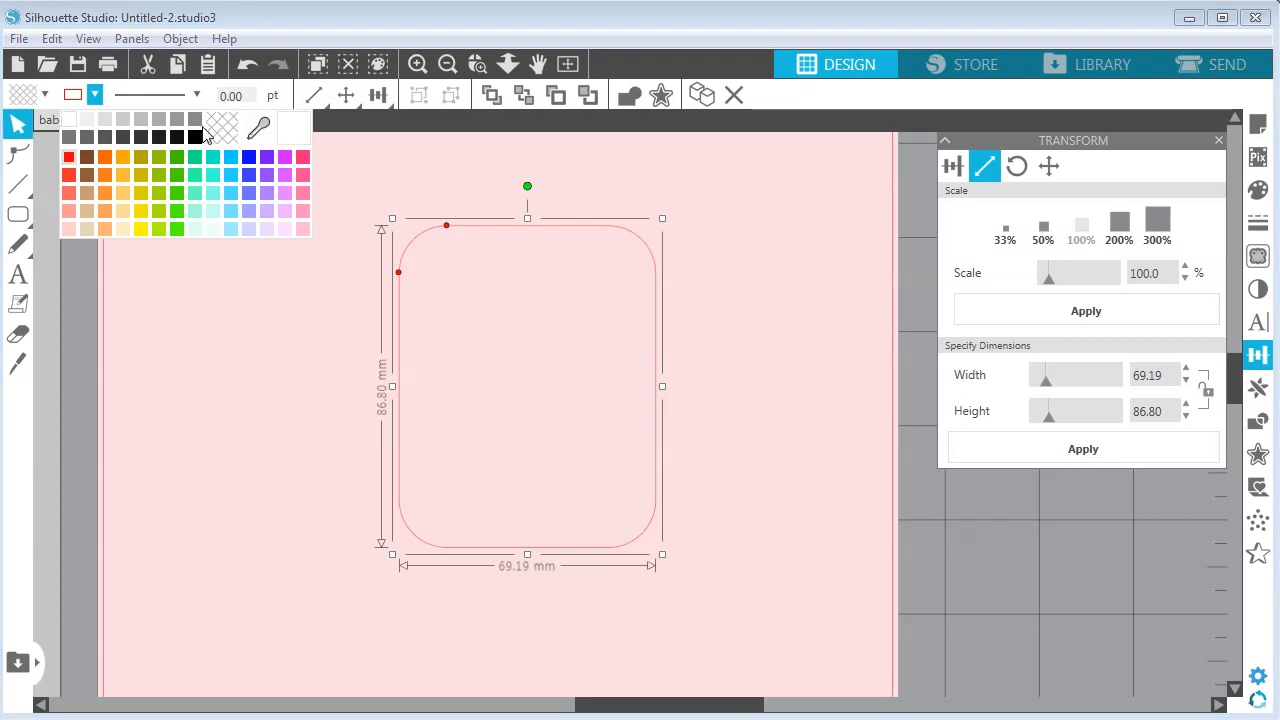
{"action": "left_click", "coordinate": [215, 126]}
{"action": "left_click", "coordinate": [45, 95]}
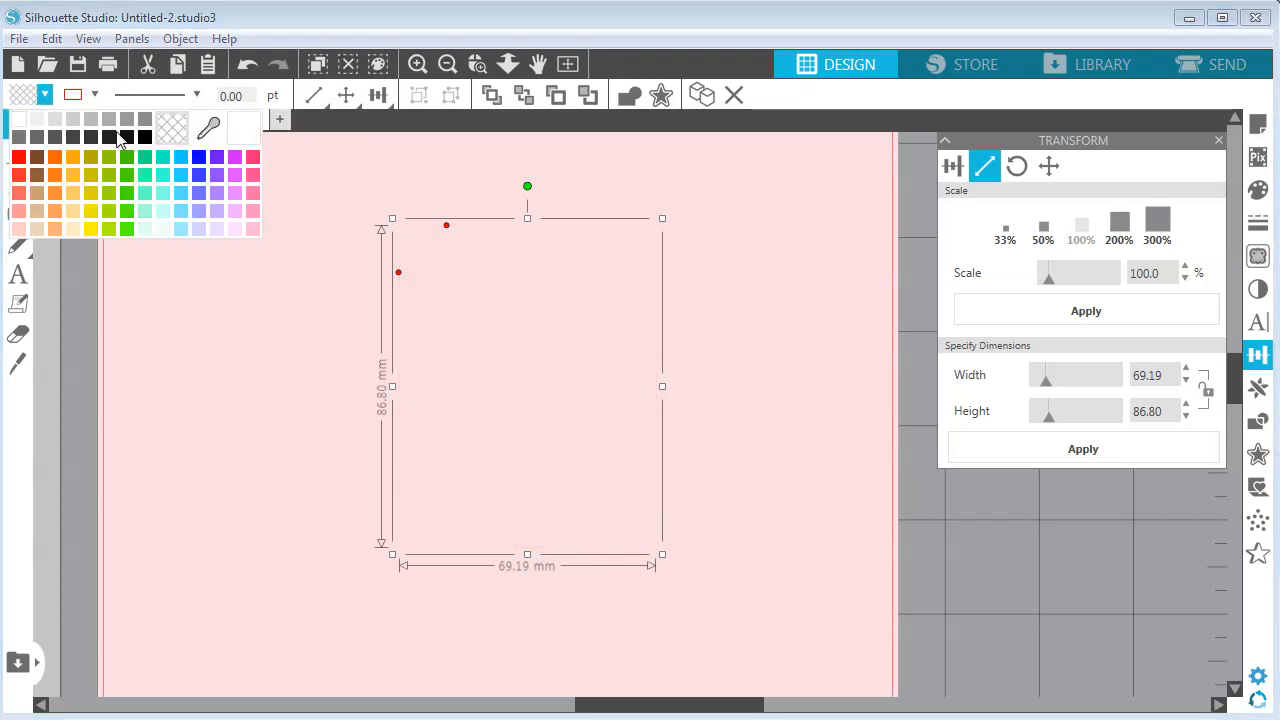
{"action": "left_click", "coordinate": [251, 160]}
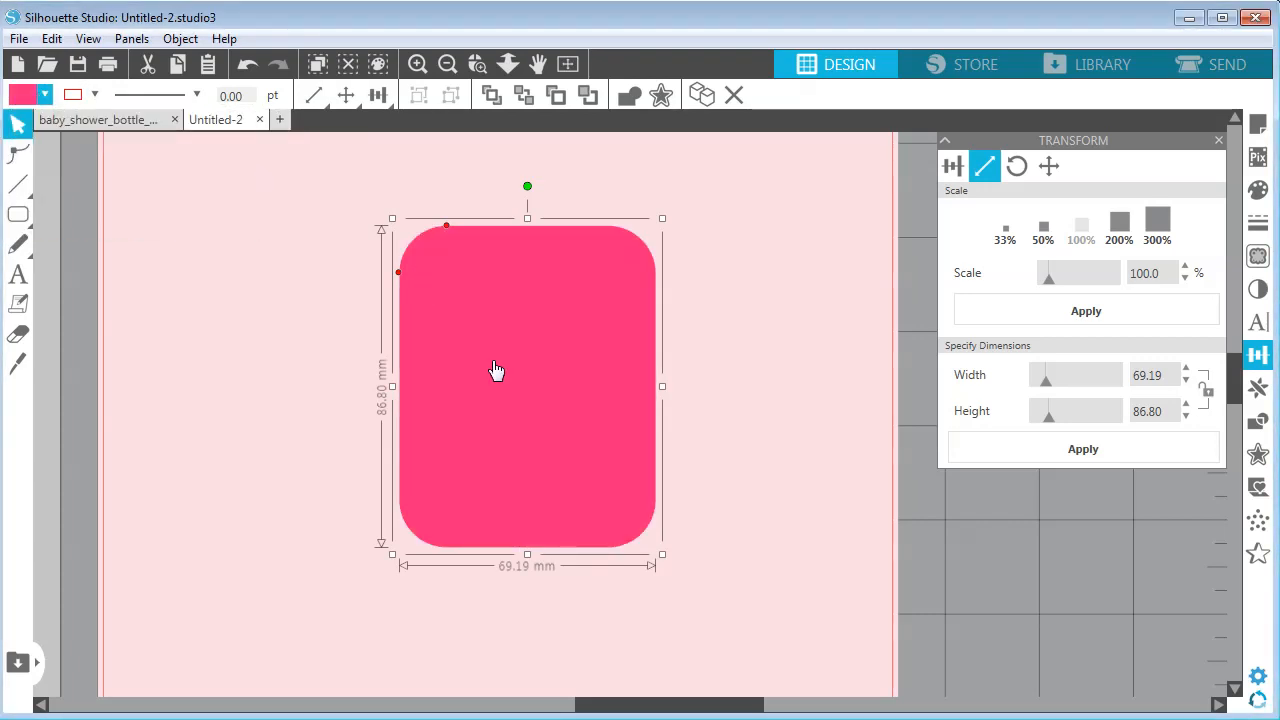
{"action": "left_click_drag", "start_coordinate": [503, 370], "coordinate": [508, 343]}
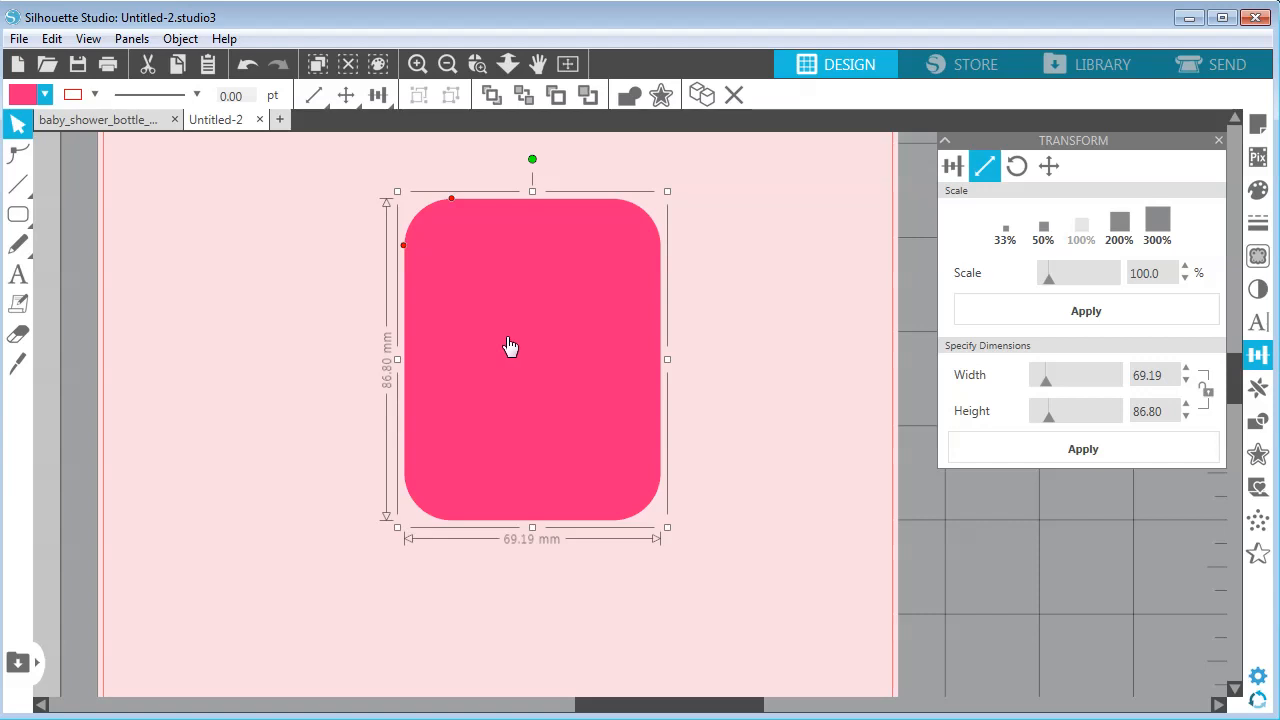
Step: Duplicate the pink rounded rectangle and place the copy lower and to the right of the original
{"action": "left_click", "coordinate": [695, 98]}
{"action": "left_click_drag", "start_coordinate": [463, 324], "coordinate": [637, 391]}
{"action": "left_click_drag", "start_coordinate": [499, 351], "coordinate": [368, 331]}
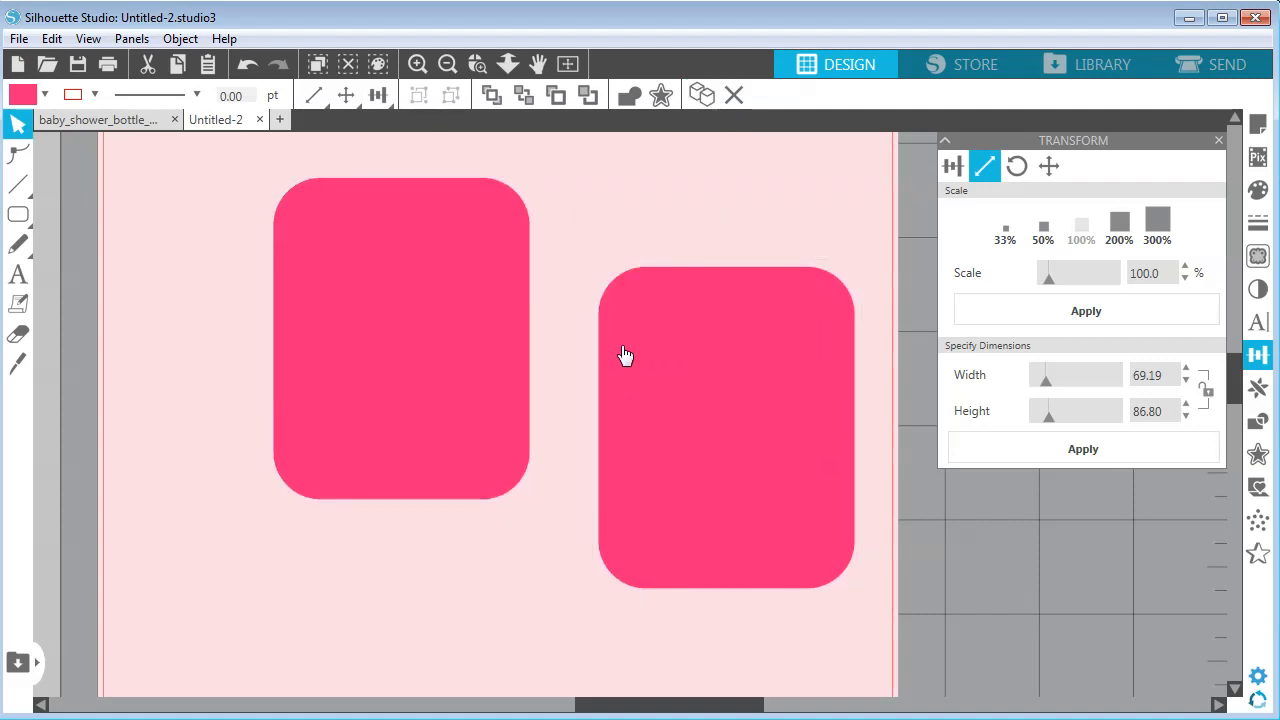
{"action": "left_click_drag", "start_coordinate": [624, 356], "coordinate": [589, 351]}
Step: Round the copy's corners horizontally to the middle of its top edge and vertically to form a nearly semicircular end
{"action": "left_click", "coordinate": [622, 286]}
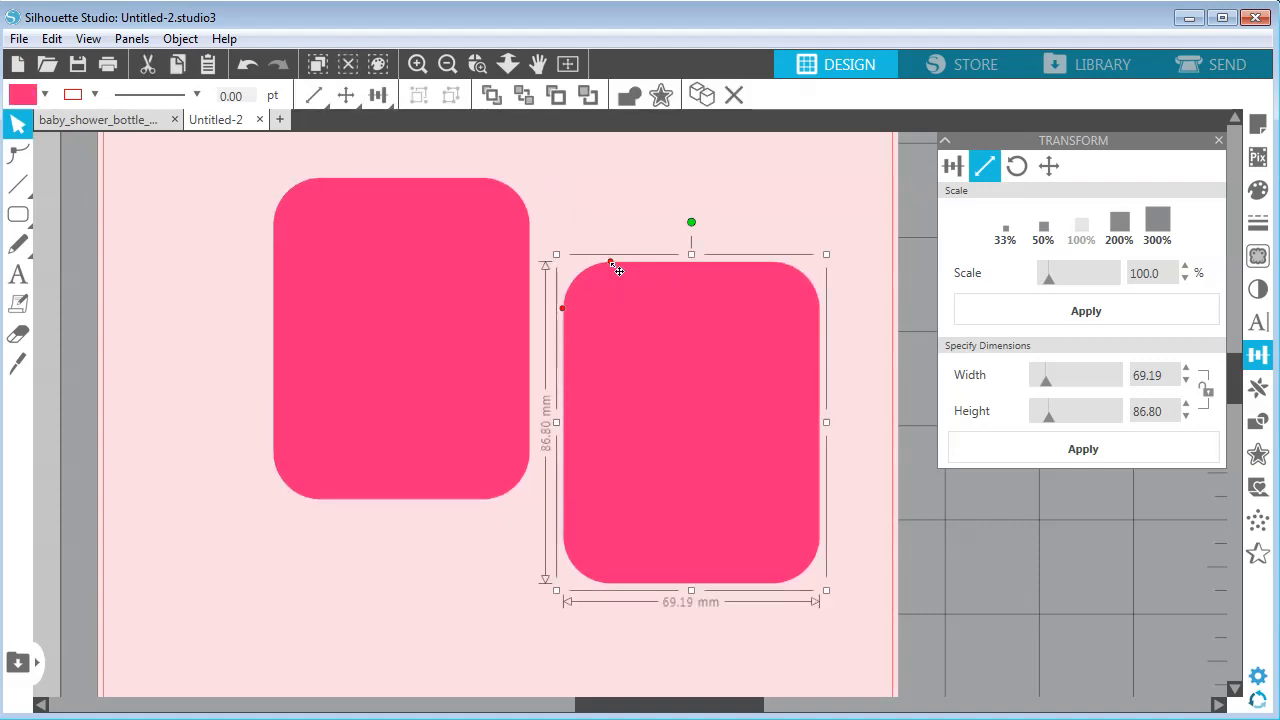
{"action": "left_click_drag", "start_coordinate": [618, 271], "coordinate": [706, 274]}
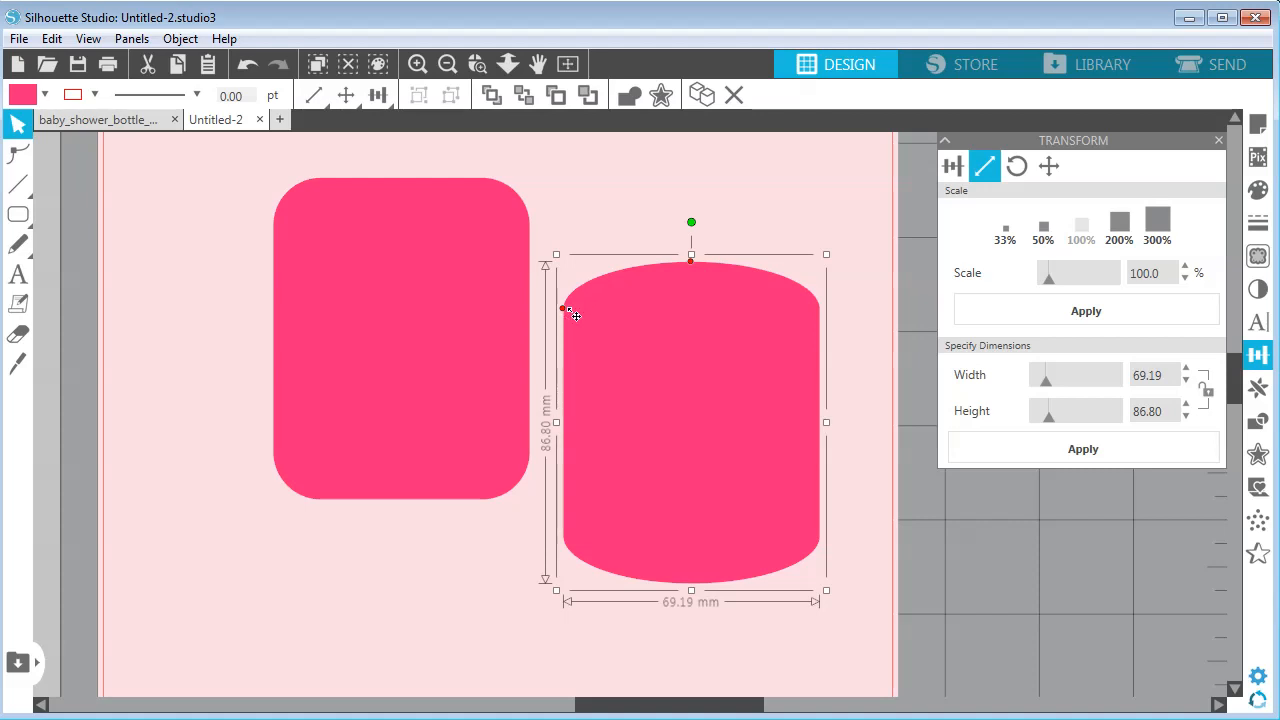
{"action": "left_click_drag", "start_coordinate": [575, 316], "coordinate": [563, 380]}
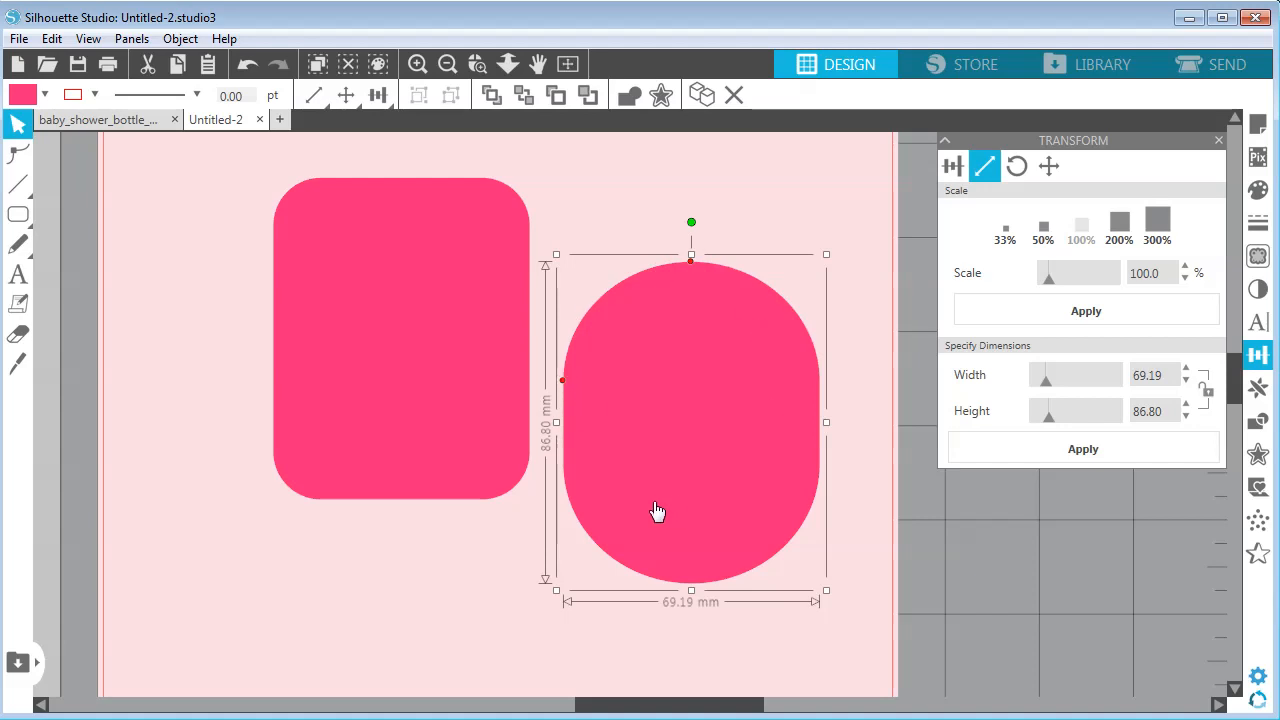
Step: Select both pink shapes and align their centres horizontally so that they overlap into one bottle sticker silhouette
{"action": "left_click_drag", "start_coordinate": [221, 257], "coordinate": [753, 471]}
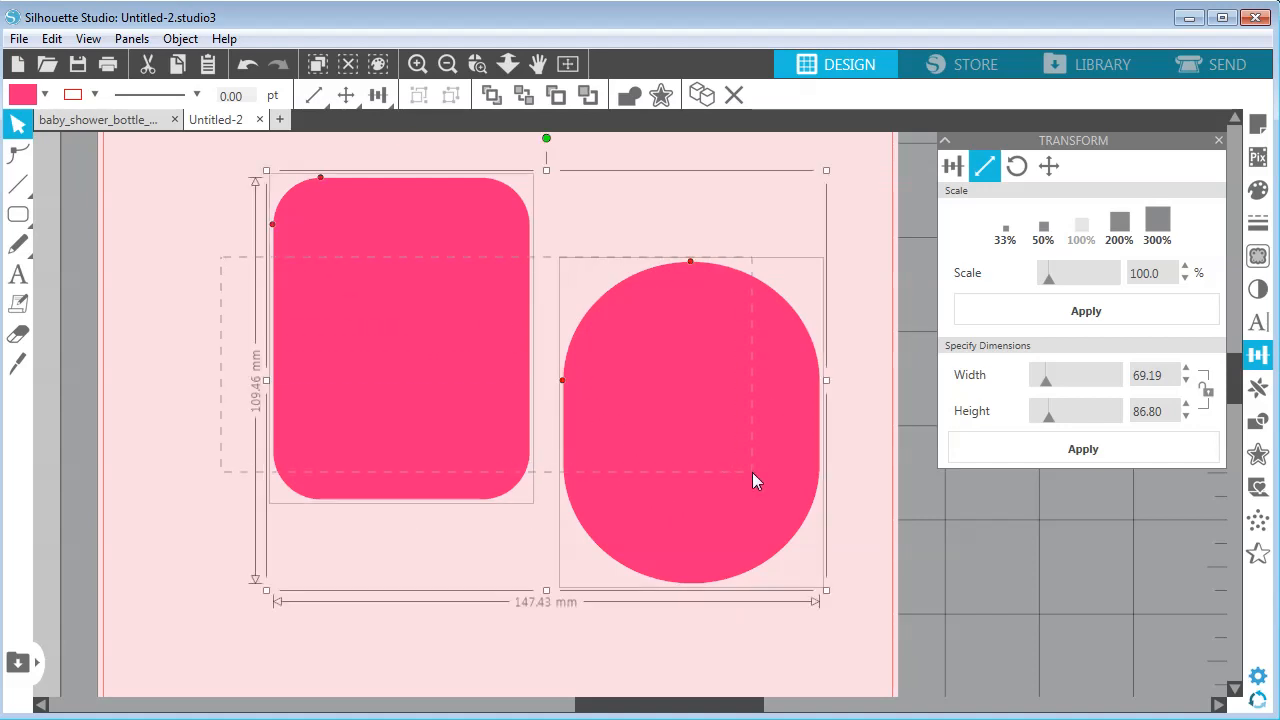
{"action": "left_click", "coordinate": [378, 98]}
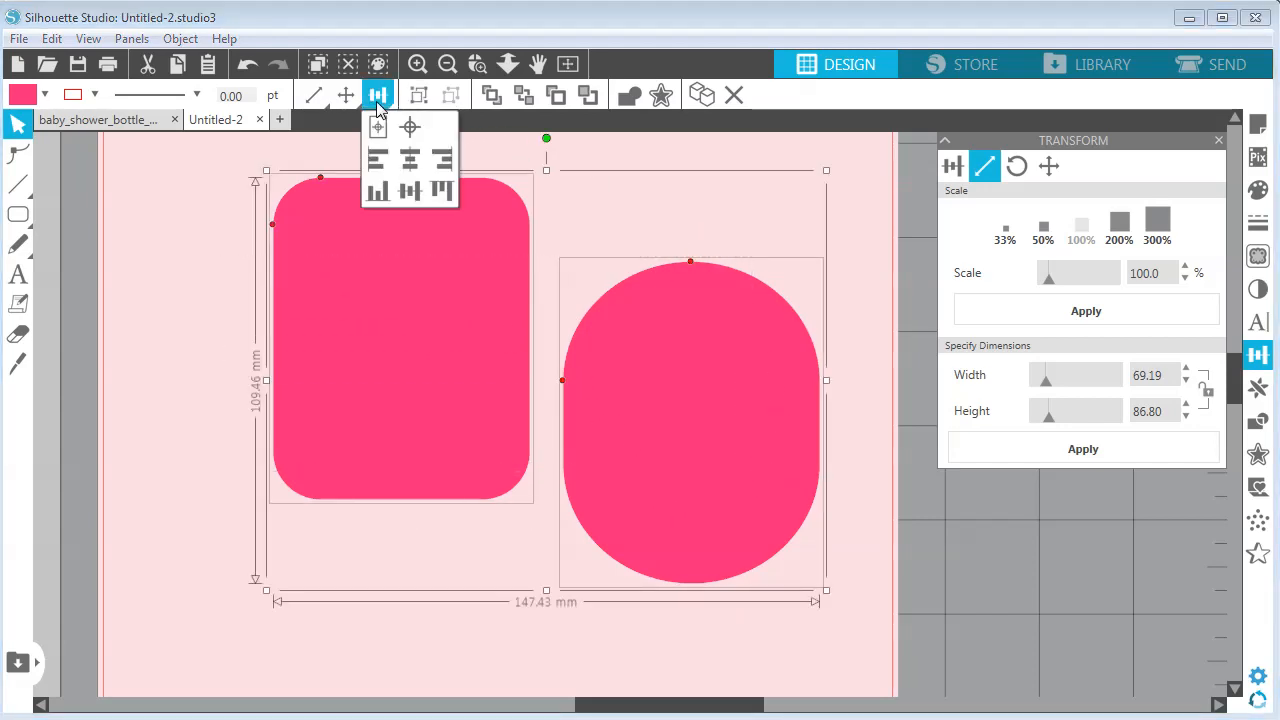
{"action": "left_click", "coordinate": [408, 160]}
{"action": "left_click", "coordinate": [708, 344]}
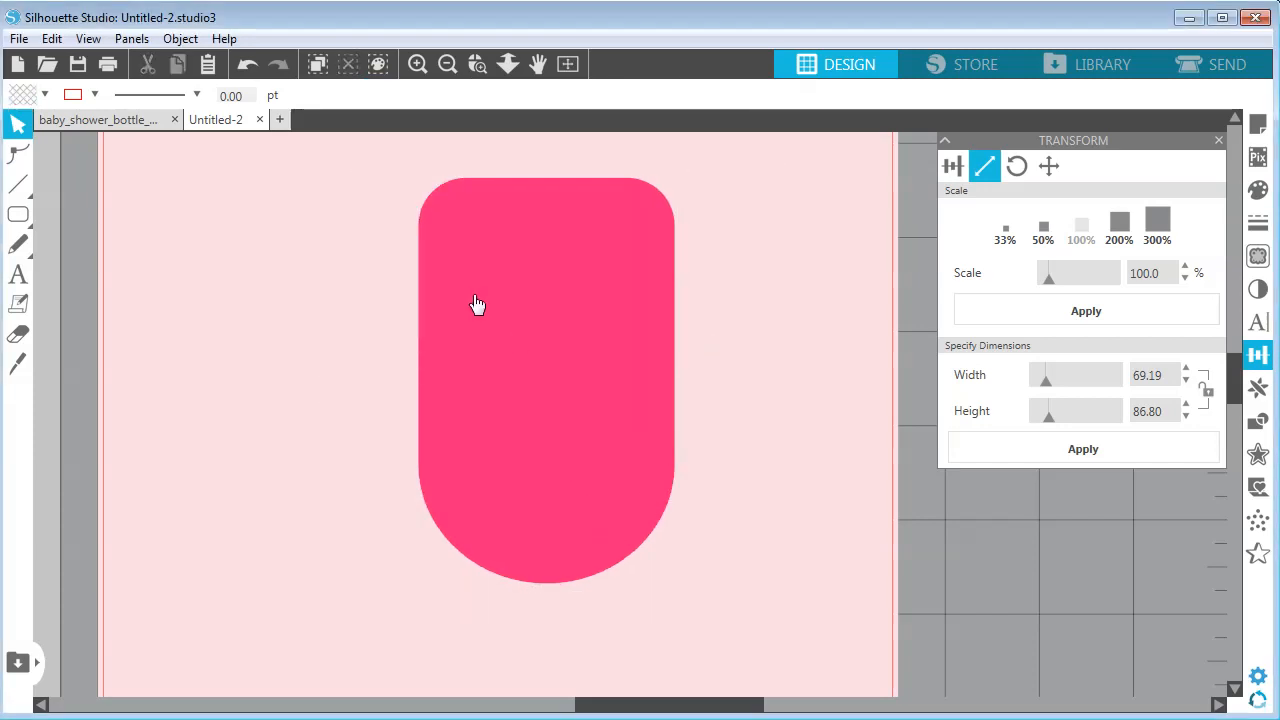
Step: Shorten the upper pink rectangle from below to about 59 mm high and increase the vertical rounding of its corners
{"action": "left_click", "coordinate": [539, 248]}
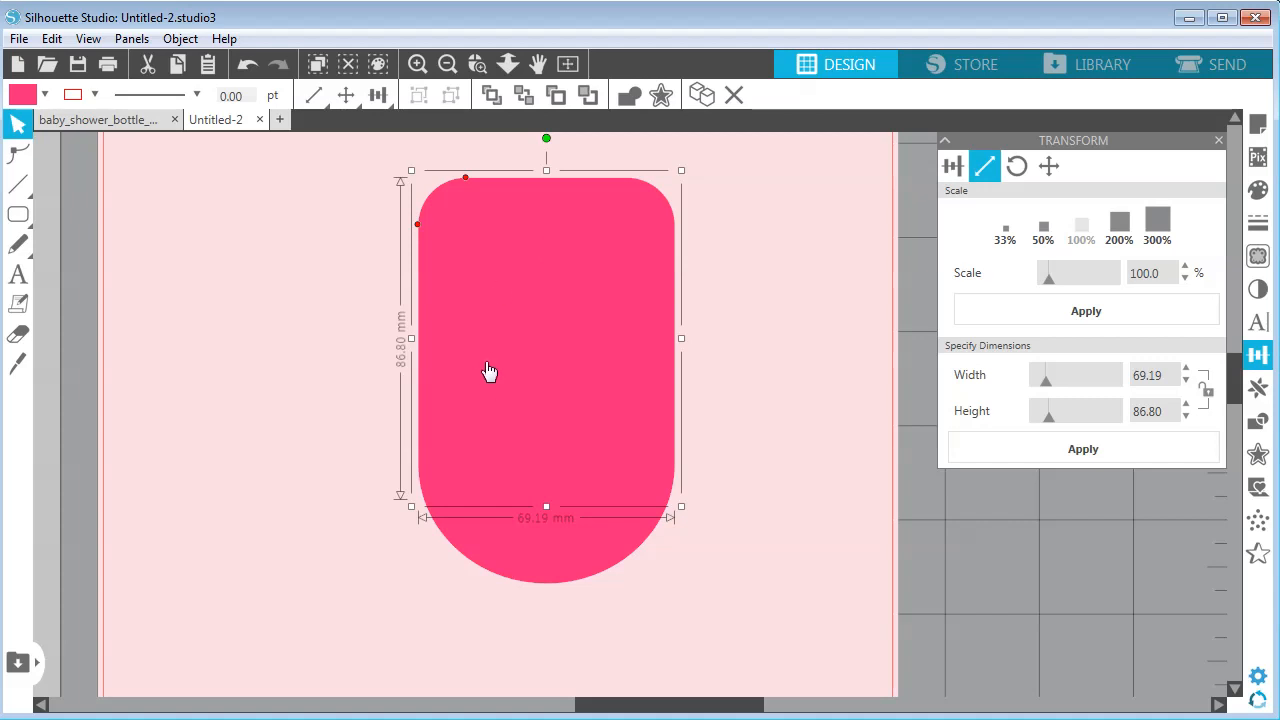
{"action": "left_click_drag", "start_coordinate": [546, 506], "coordinate": [560, 404]}
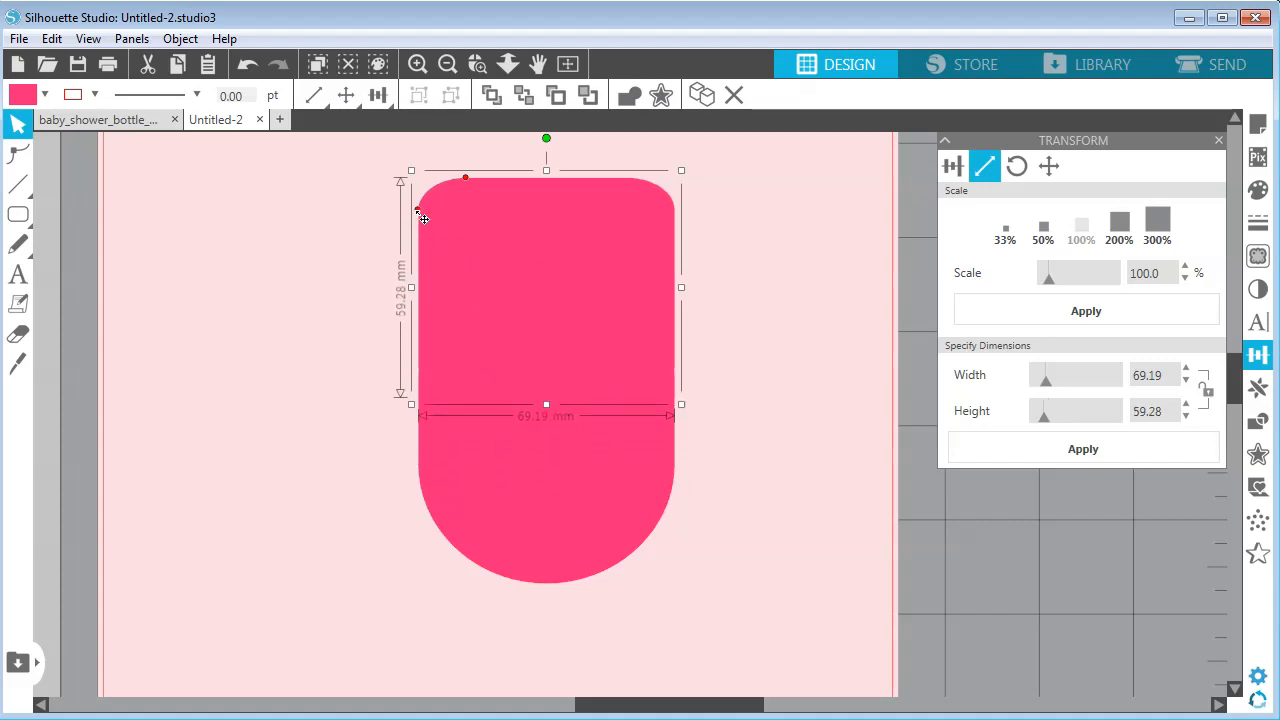
{"action": "mouse_move", "coordinate": [419, 209]}
{"action": "left_mouse_down"}
{"action": "mouse_move", "coordinate": [428, 243]}
{"action": "mouse_move", "coordinate": [423, 234]}
{"action": "left_mouse_up"}
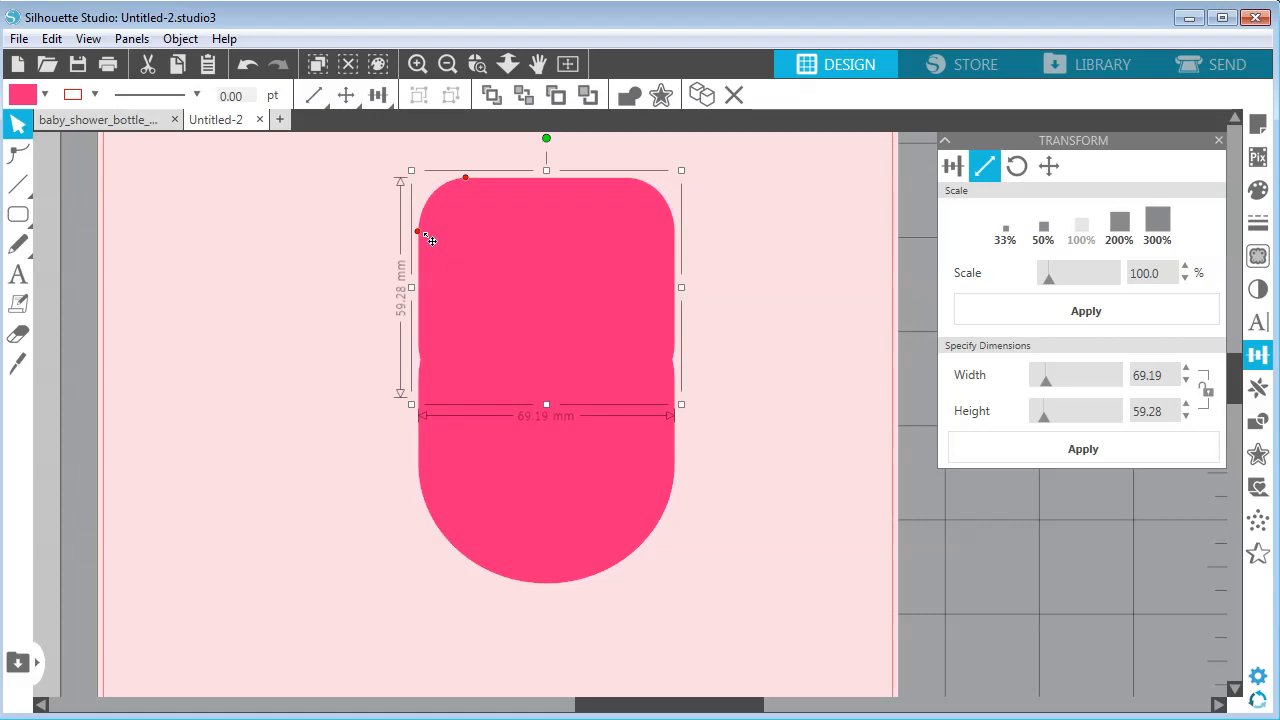
Step: Nudge the lower pink shape upward until the combined bottle silhouette is about 94 mm tall
{"action": "left_click", "coordinate": [523, 449]}
{"action": "key", "text": "Up"}
{"action": "key", "text": "Up"}
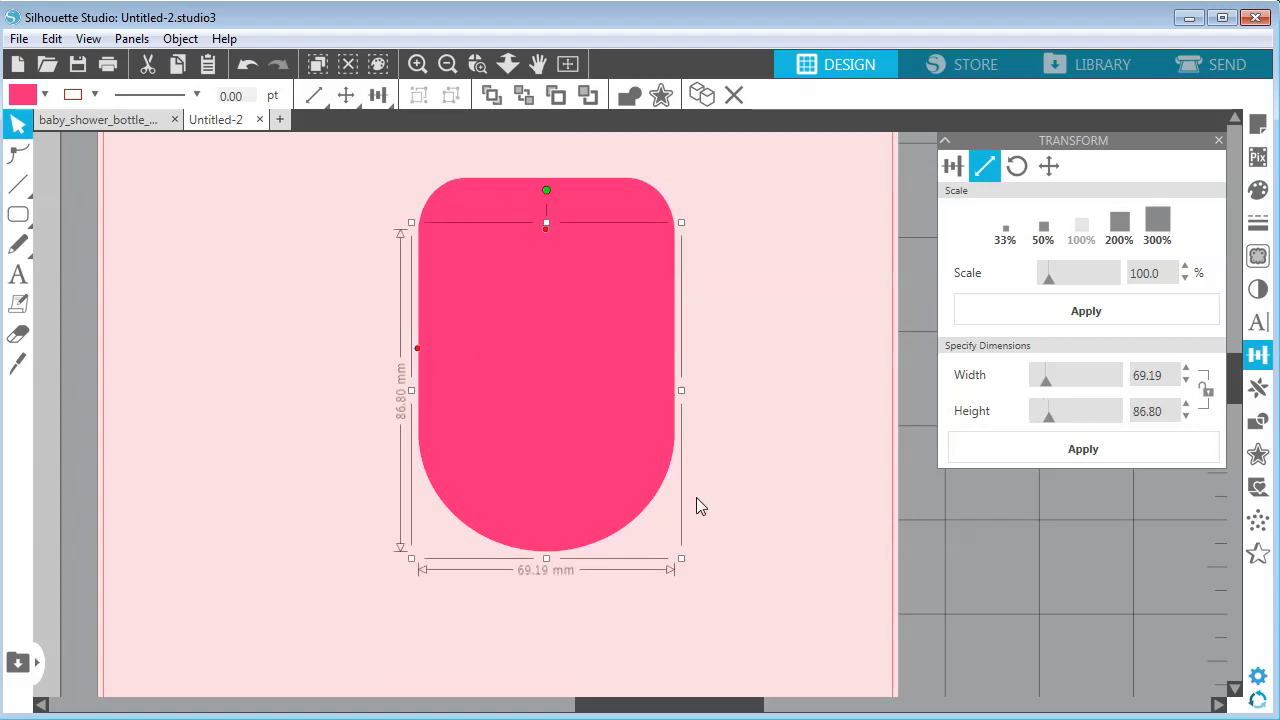
{"action": "key", "text": "Up"}
{"action": "key", "text": "Up"}
{"action": "key", "text": "Up"}
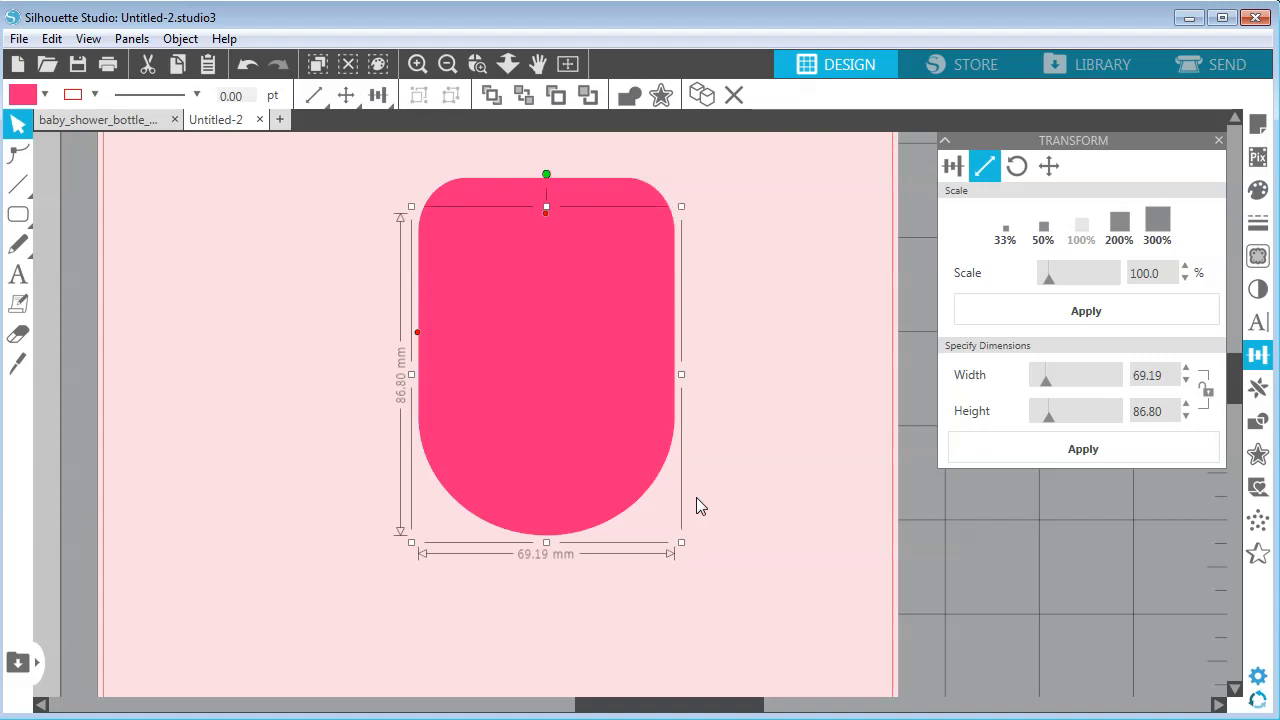
{"action": "key", "text": "Up"}
{"action": "key", "text": "Up"}
{"action": "key", "text": "Up"}
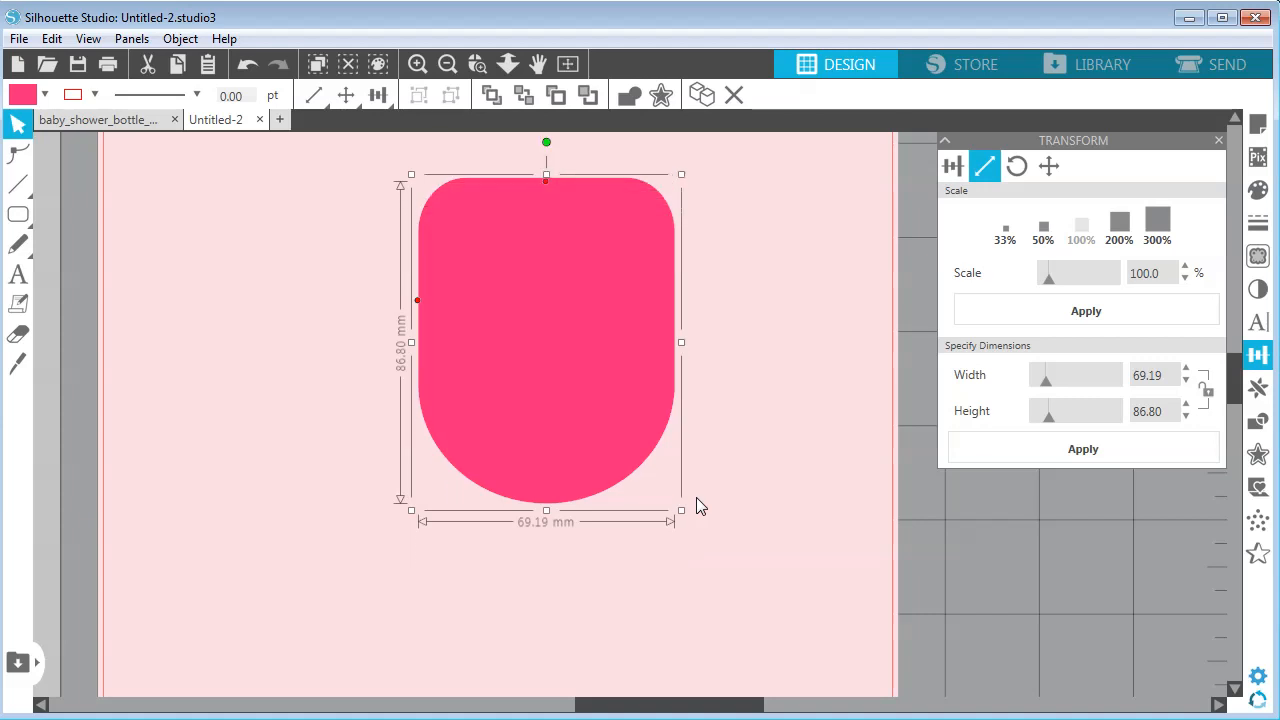
{"action": "key", "text": "Down"}
{"action": "key", "text": "Down"}
{"action": "key", "text": "Down"}
{"action": "left_click", "coordinate": [725, 452]}
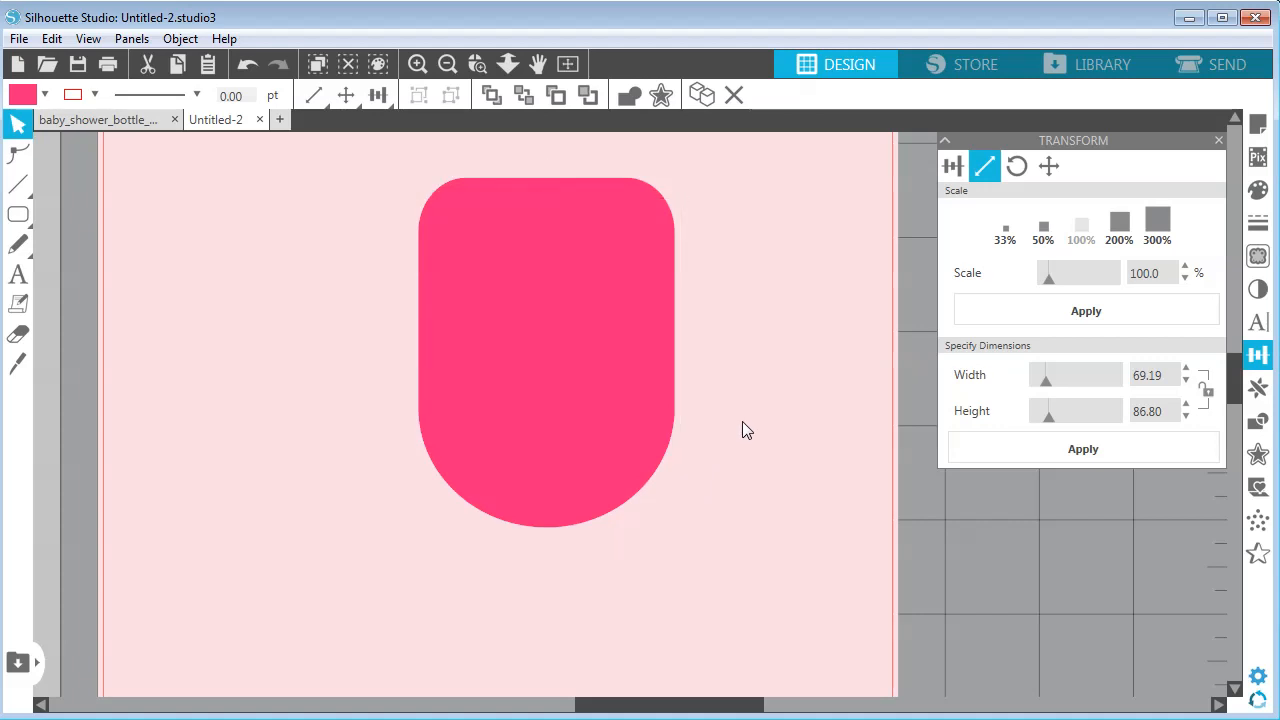
Step: Select both pink shapes, remove their fill and give them a black outline
{"action": "left_click", "coordinate": [505, 189]}
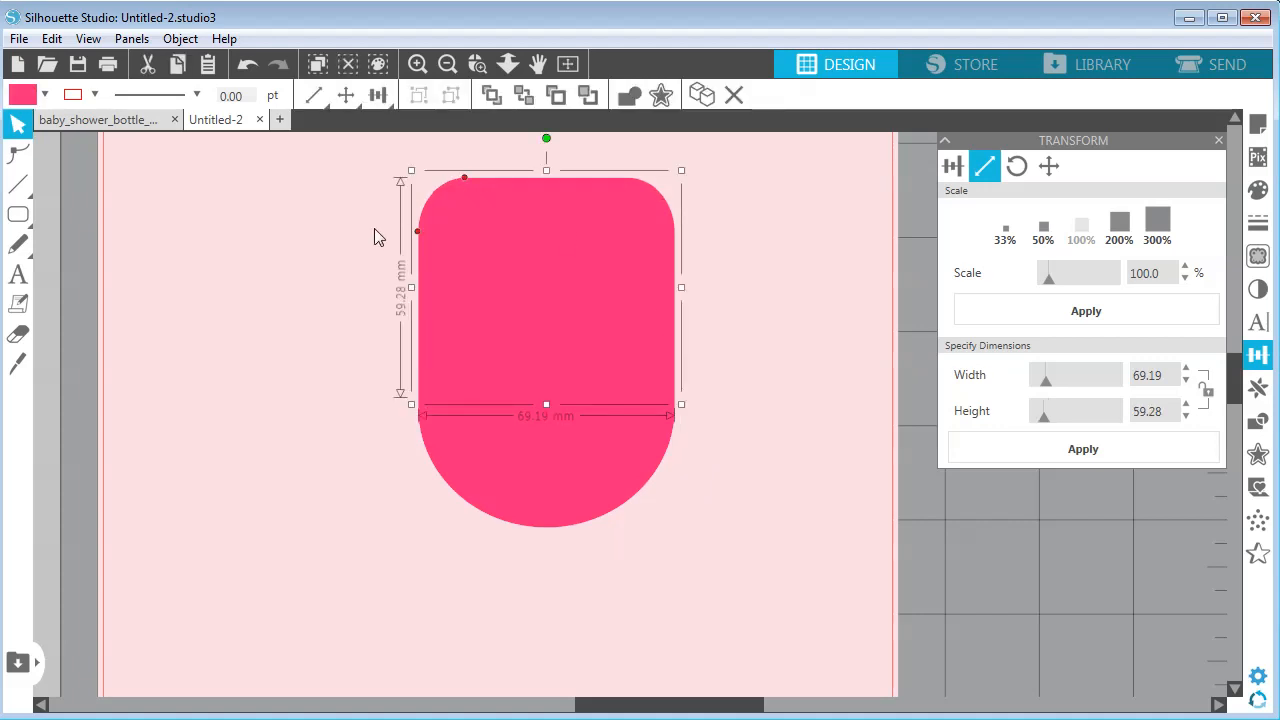
{"action": "left_click_drag", "start_coordinate": [375, 231], "coordinate": [448, 282]}
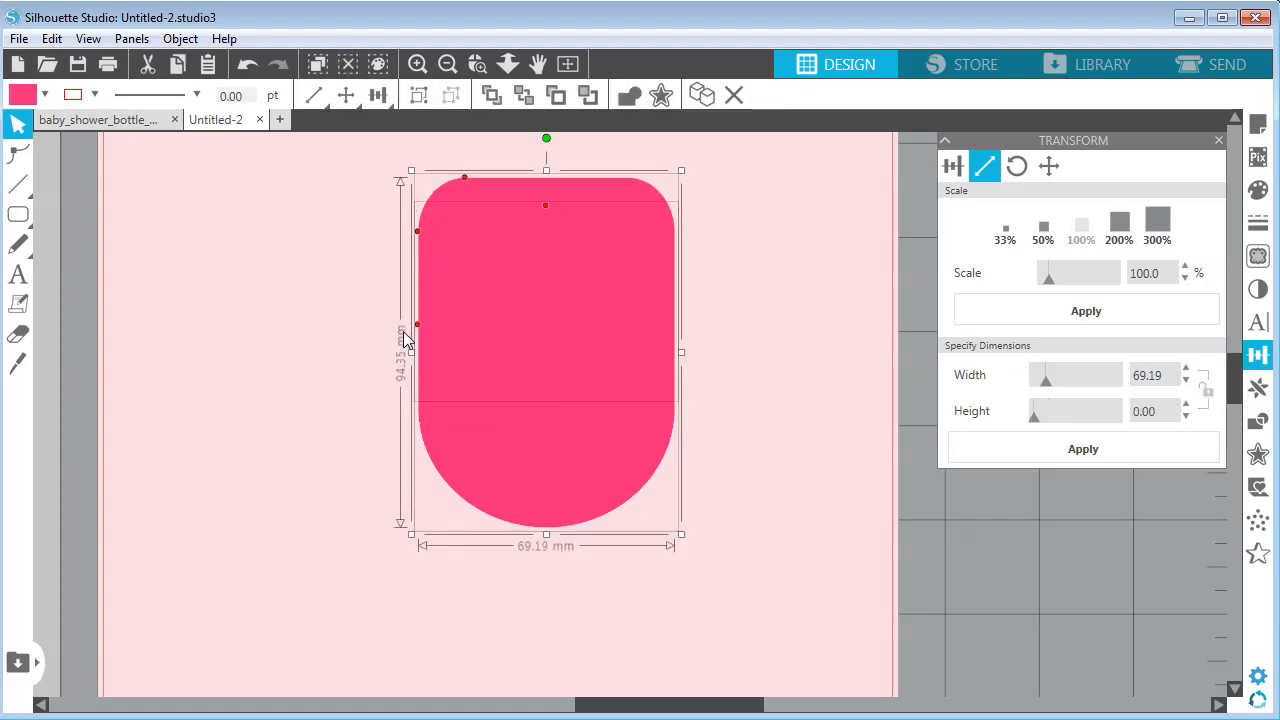
{"action": "left_click", "coordinate": [44, 95]}
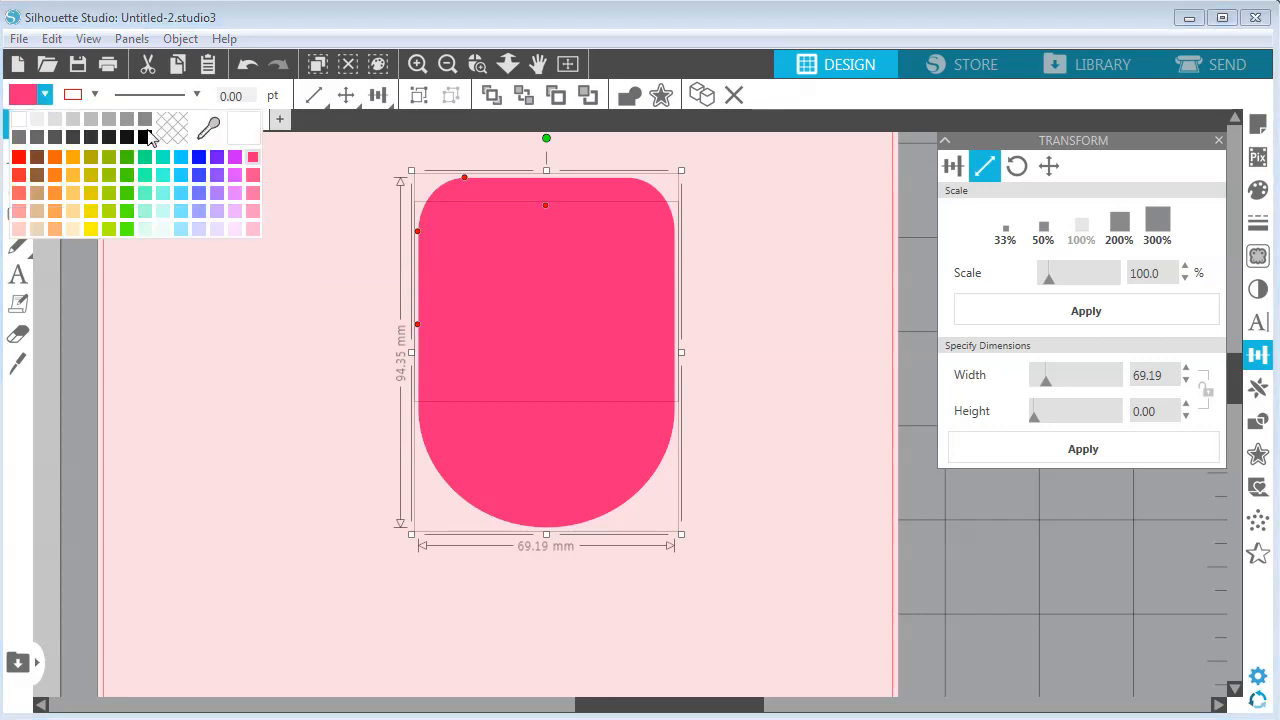
{"action": "left_click", "coordinate": [155, 128]}
{"action": "left_click", "coordinate": [95, 95]}
{"action": "left_click", "coordinate": [193, 138]}
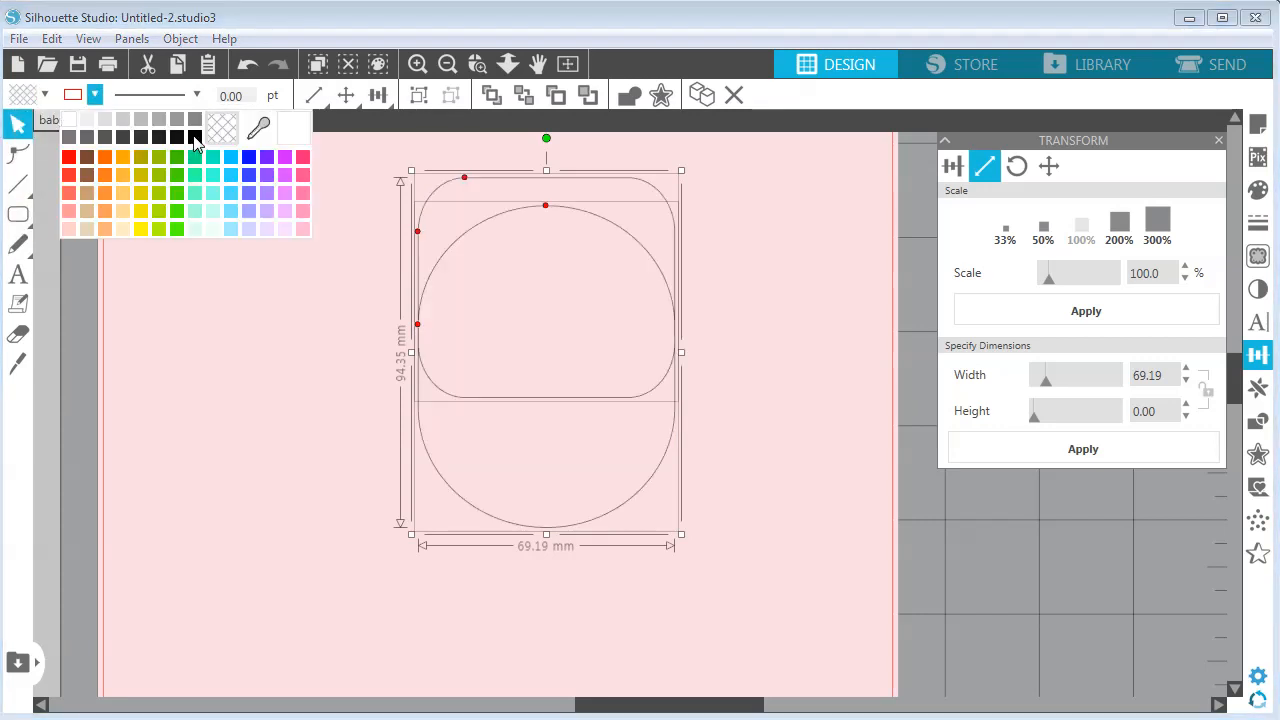
{"action": "left_click", "coordinate": [377, 357]}
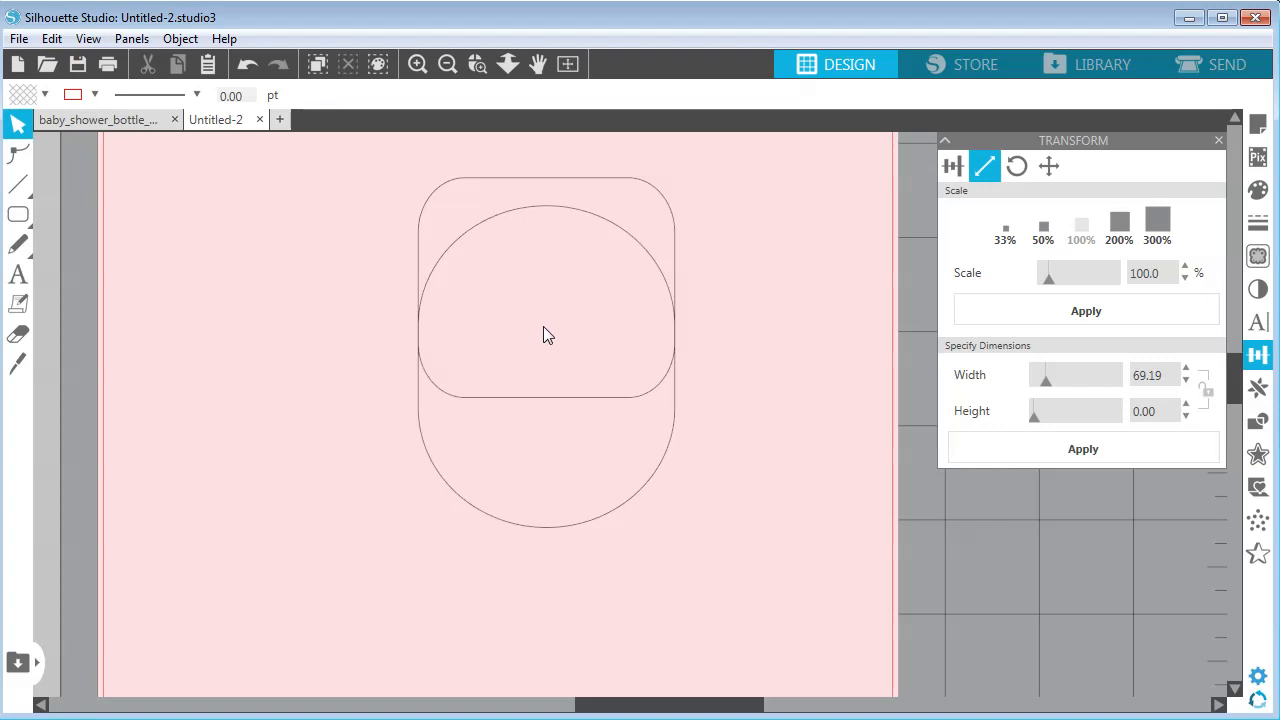
Step: Duplicate the two outlined shapes together and park the copy off the page to its left as a spare
{"action": "left_click_drag", "start_coordinate": [368, 250], "coordinate": [518, 422]}
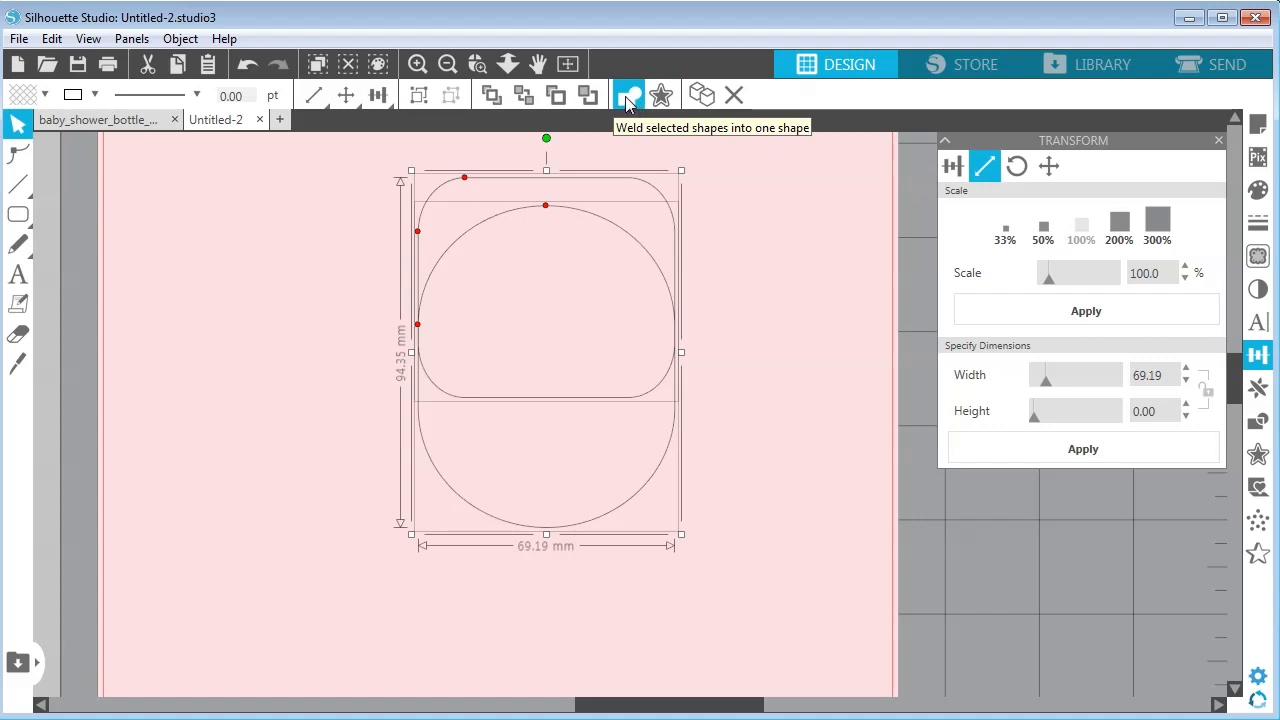
{"action": "left_click", "coordinate": [762, 276]}
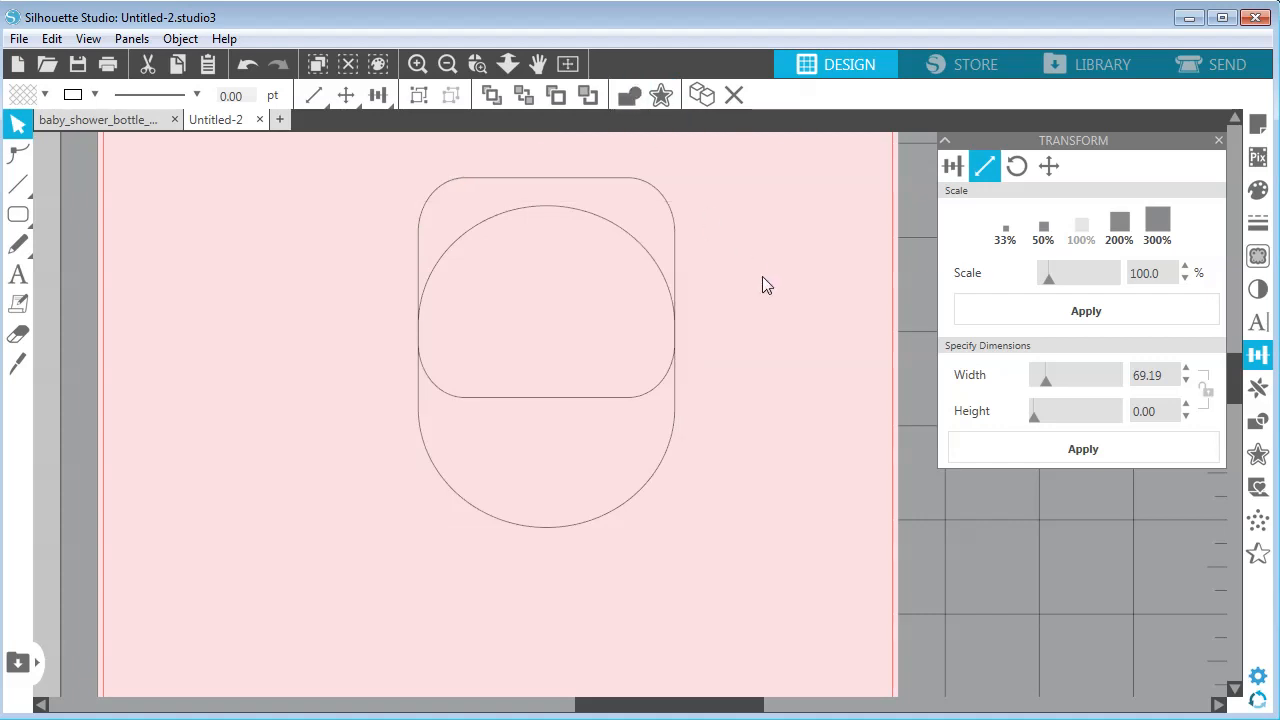
{"action": "left_click", "coordinate": [447, 64]}
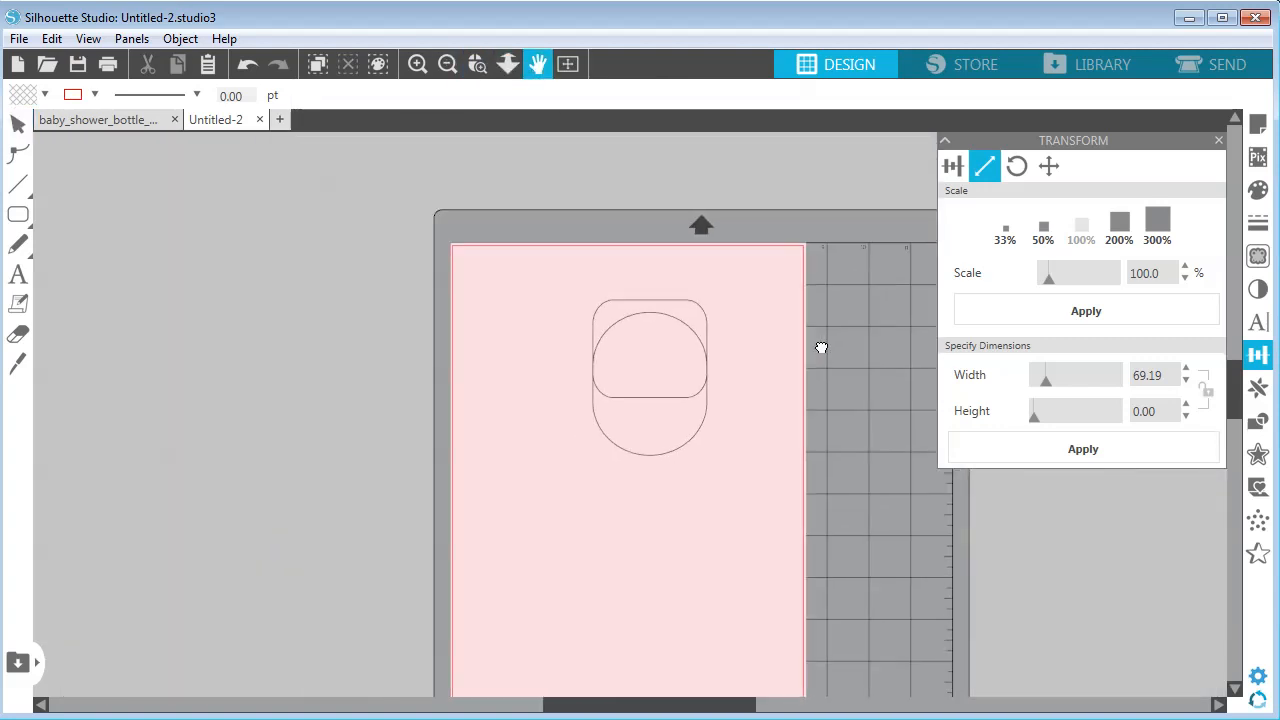
{"action": "left_click_drag", "start_coordinate": [567, 312], "coordinate": [738, 474]}
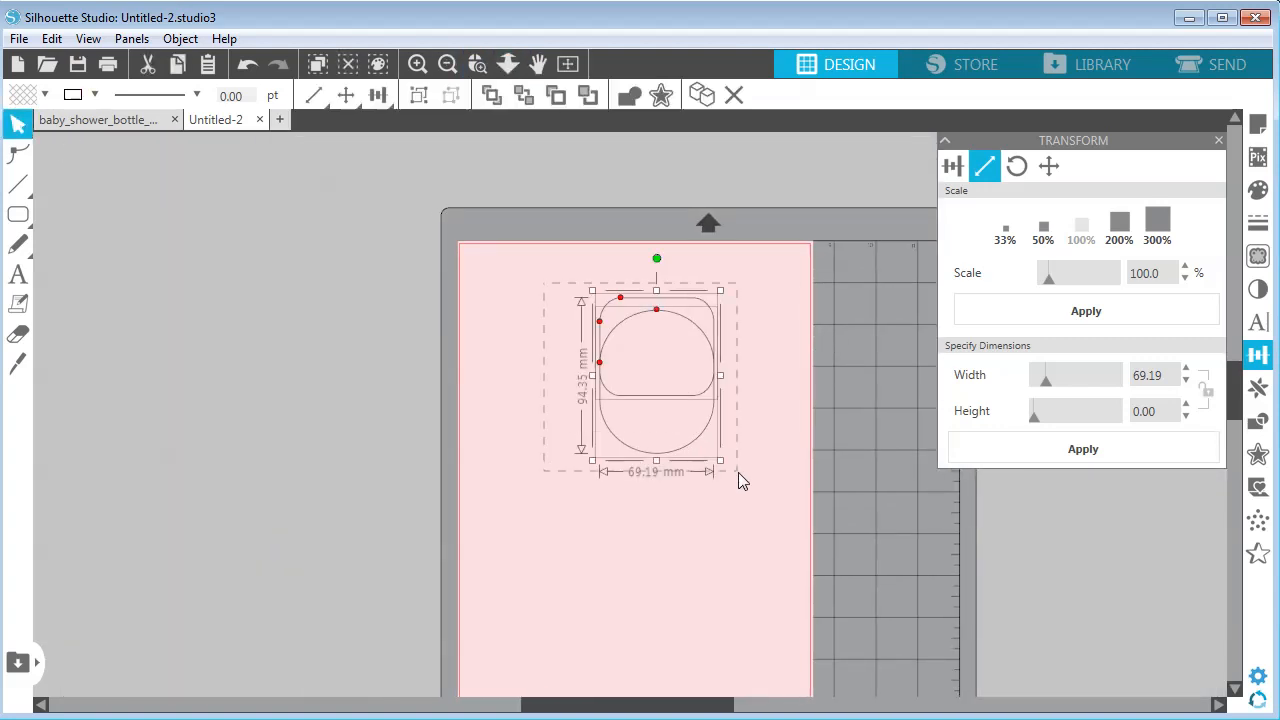
{"action": "left_click", "coordinate": [702, 95]}
{"action": "left_click_drag", "start_coordinate": [738, 393], "coordinate": [206, 320]}
{"action": "left_click", "coordinate": [365, 313]}
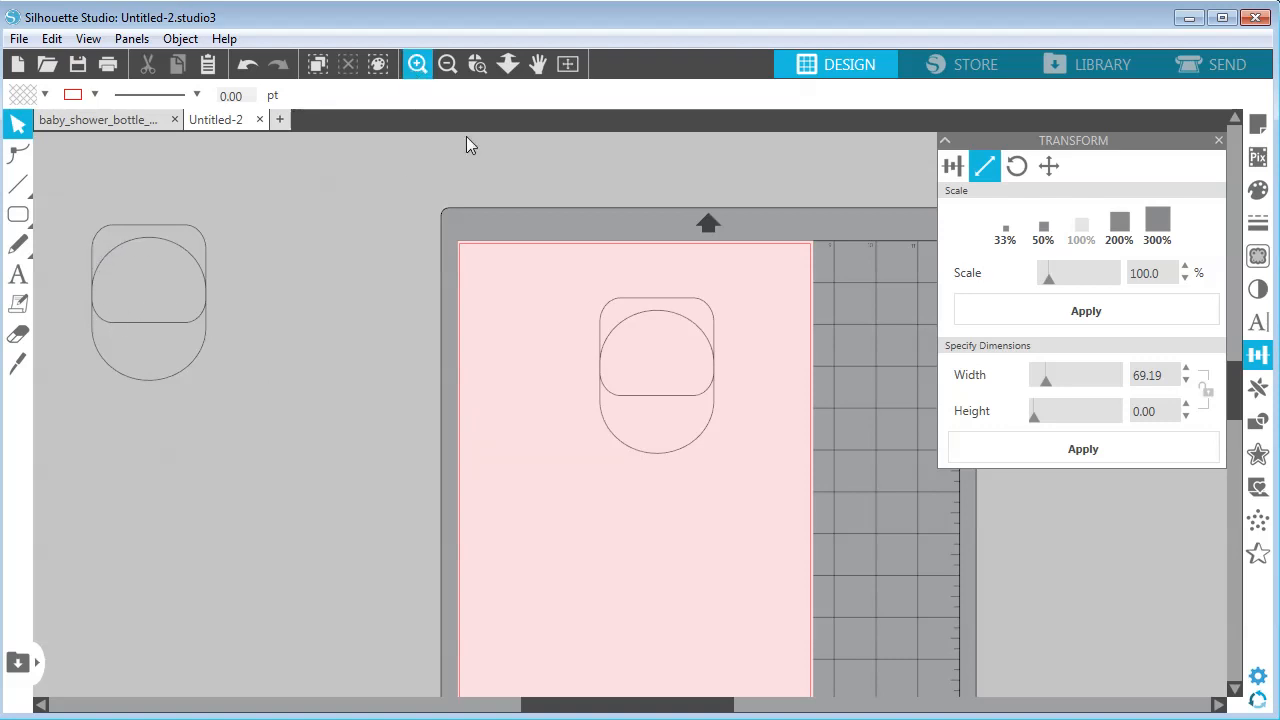
Step: Select both outlined shapes on the page and weld them into one bottle sticker shape
{"action": "left_click_drag", "start_coordinate": [569, 279], "coordinate": [734, 461]}
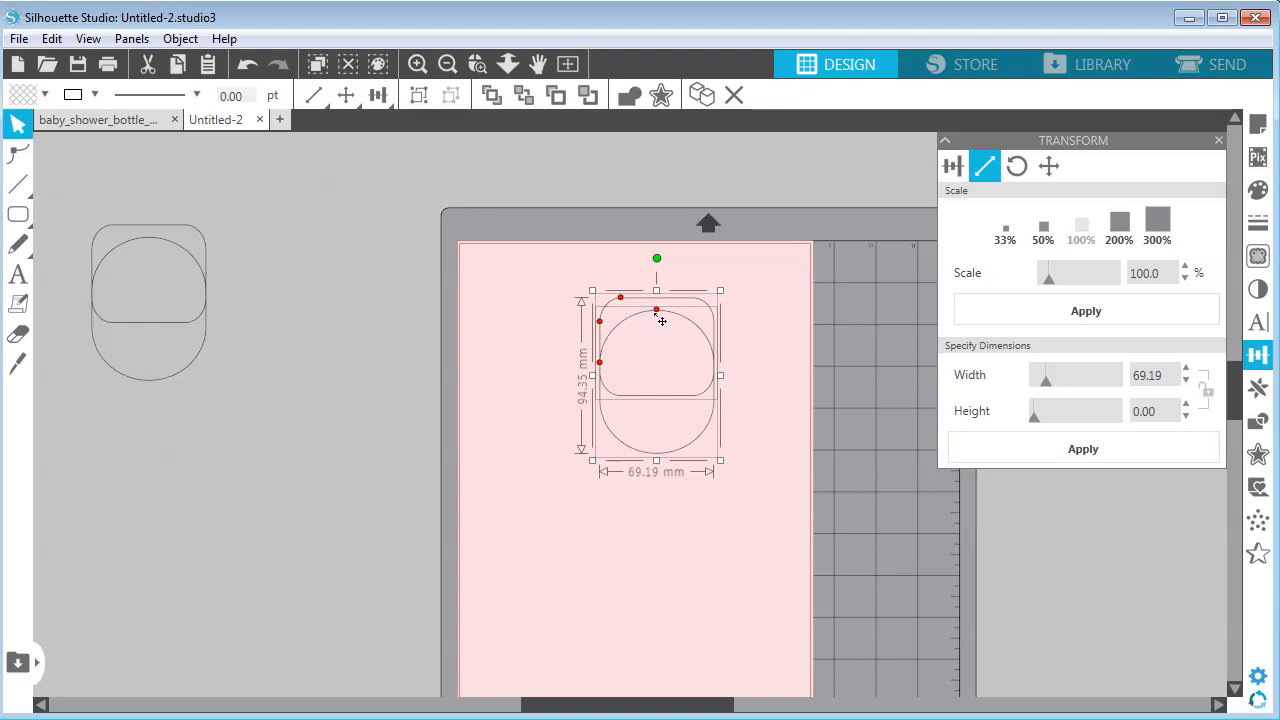
{"action": "left_click", "coordinate": [418, 64]}
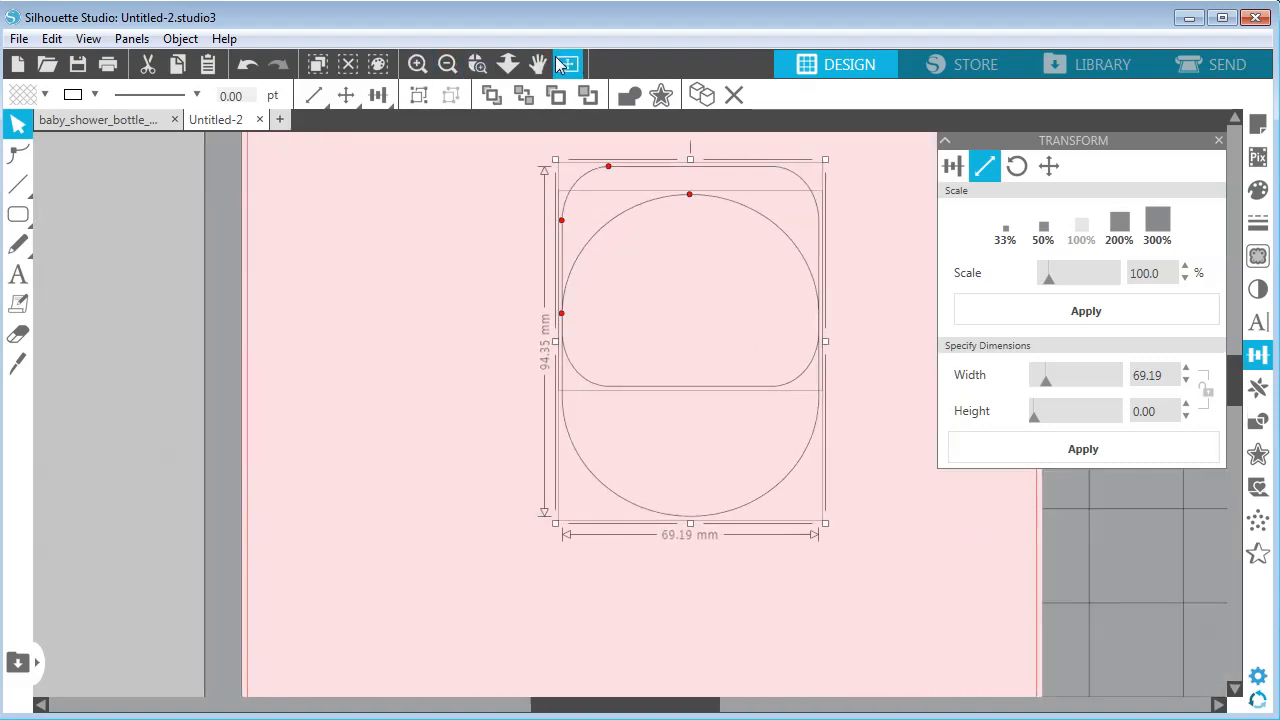
{"action": "key", "text": "space"}
{"action": "left_click_drag", "start_coordinate": [870, 280], "coordinate": [806, 308]}
{"action": "left_click", "coordinate": [18, 127]}
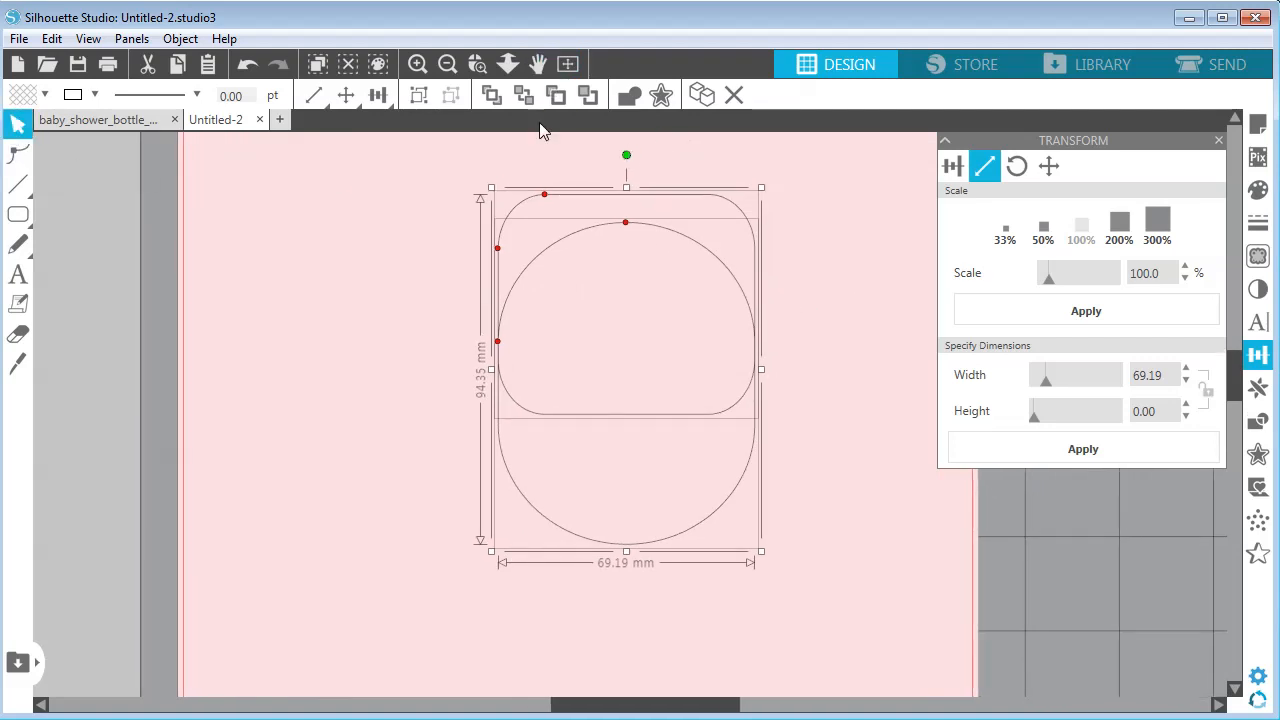
{"action": "left_click", "coordinate": [630, 98]}
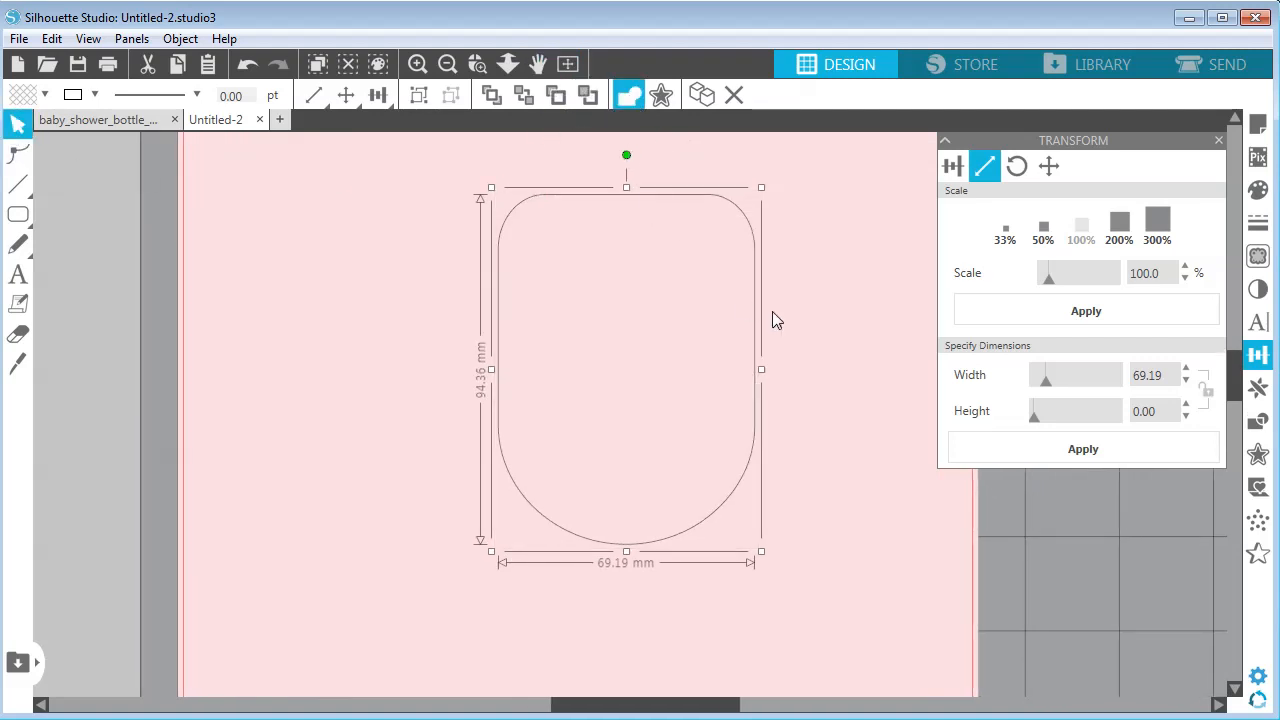
Step: Remove the welded shape's outline, fill it with white and move it slightly to the left
{"action": "left_click", "coordinate": [528, 204]}
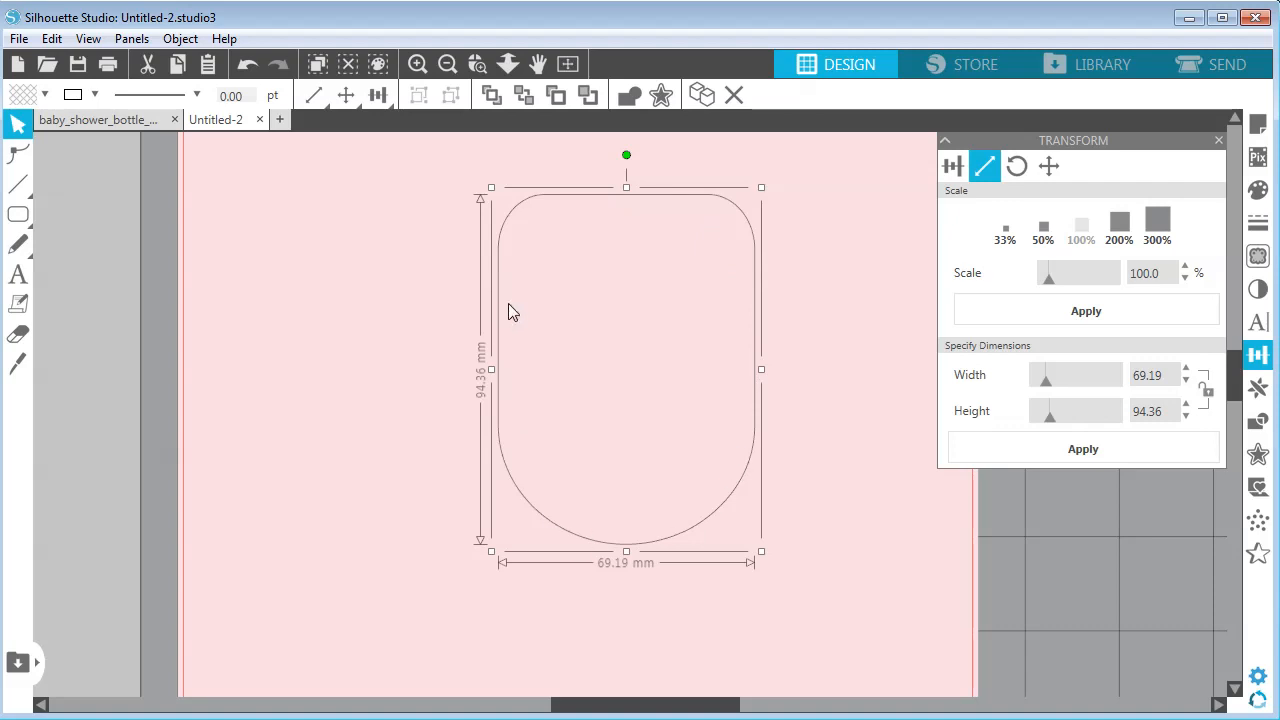
{"action": "left_click", "coordinate": [95, 95]}
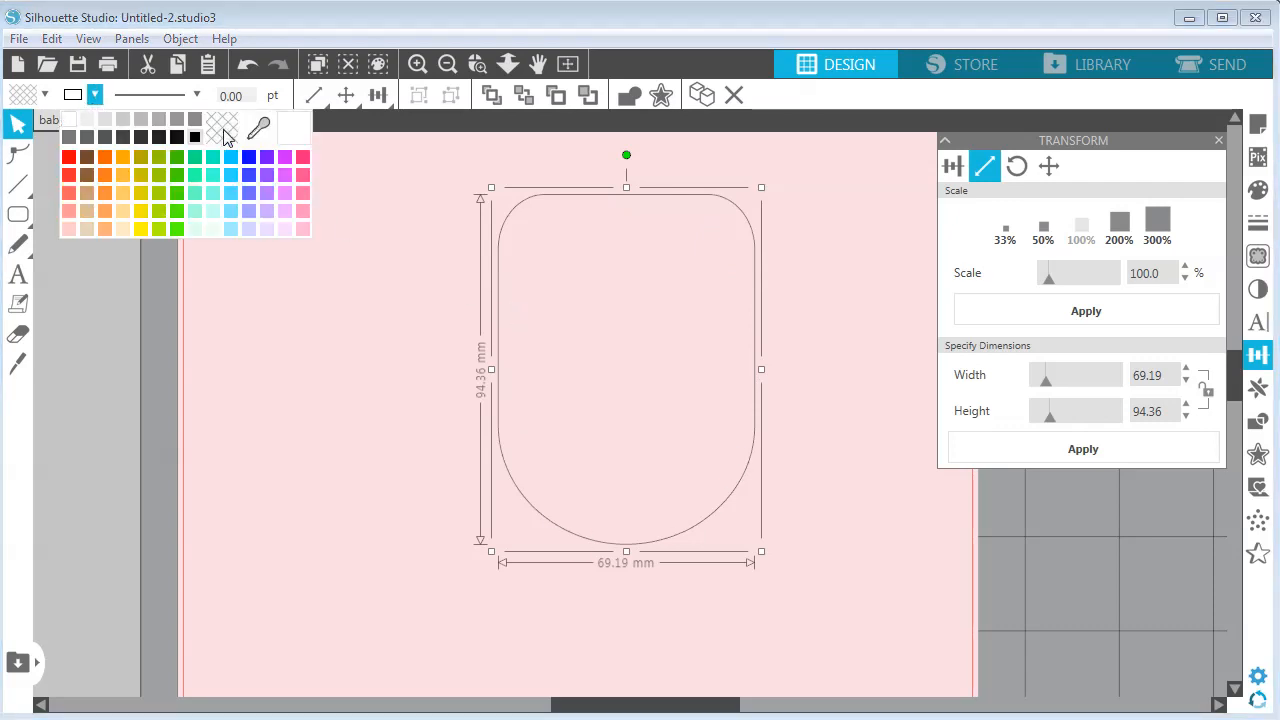
{"action": "left_click", "coordinate": [226, 136]}
{"action": "left_click", "coordinate": [45, 95]}
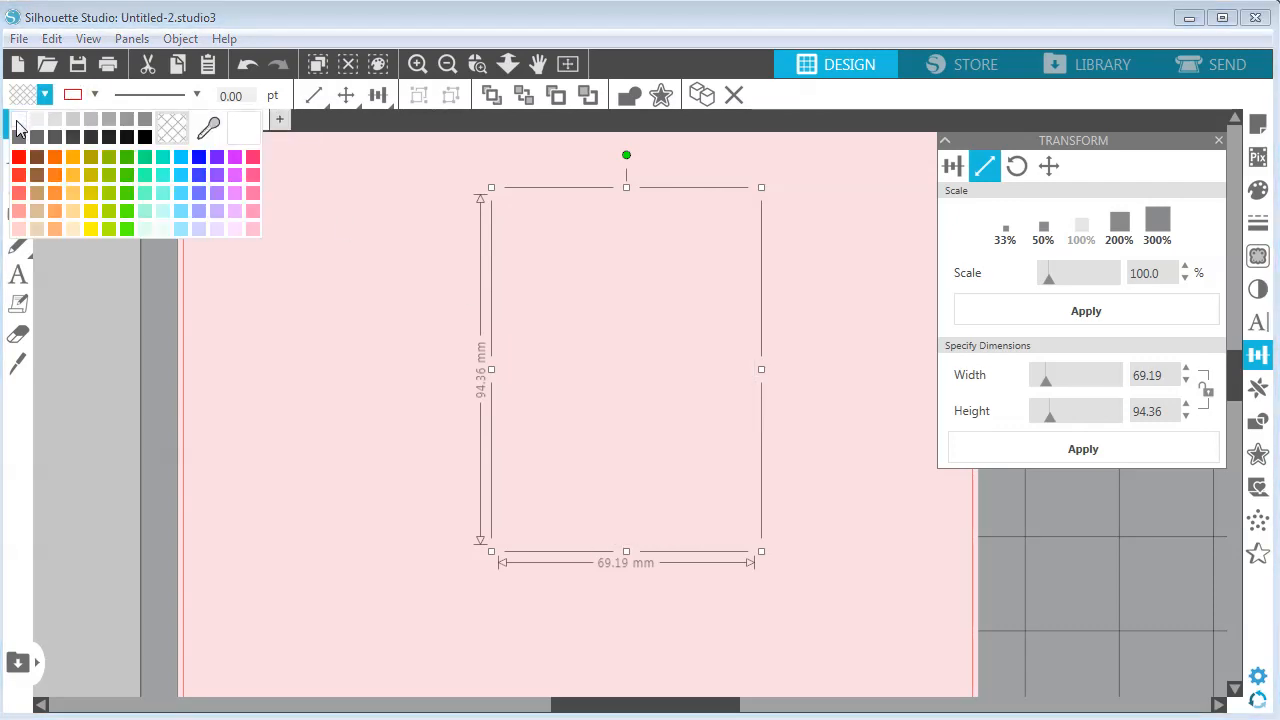
{"action": "left_click", "coordinate": [22, 128]}
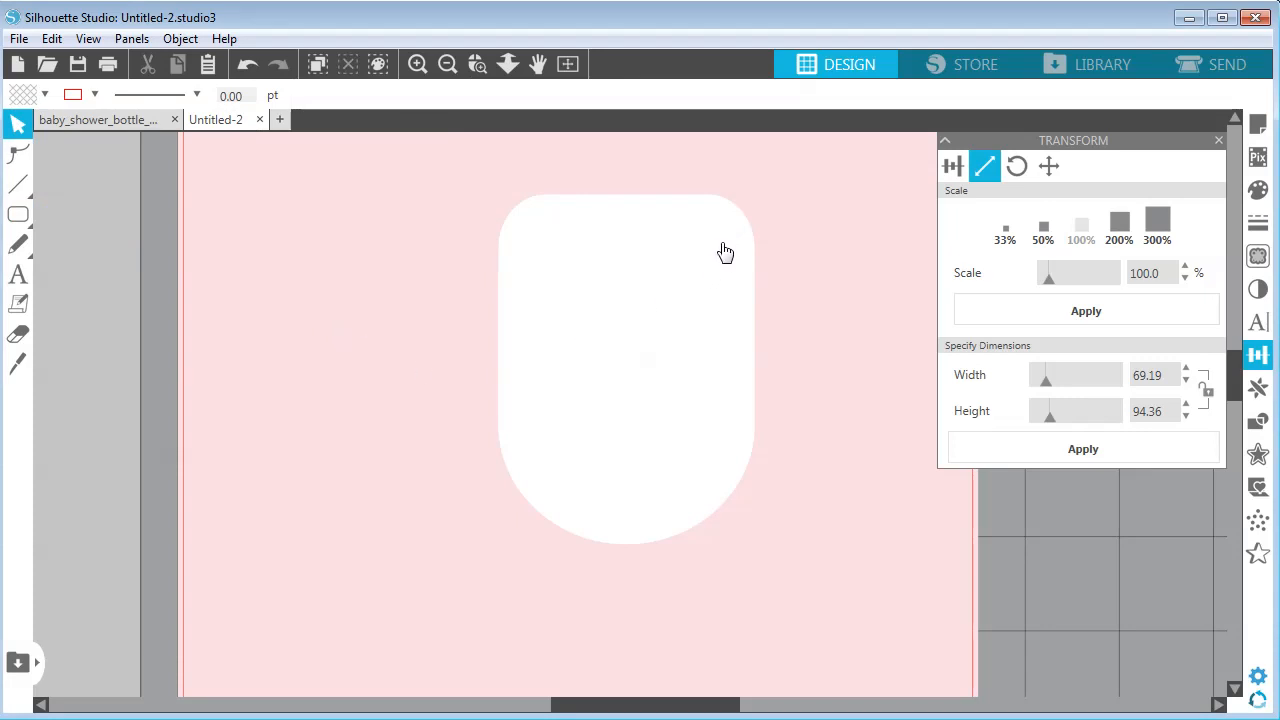
{"action": "mouse_move", "coordinate": [616, 310]}
{"action": "left_mouse_down"}
{"action": "mouse_move", "coordinate": [584, 312]}
{"action": "mouse_move", "coordinate": [631, 323]}
{"action": "left_mouse_up"}
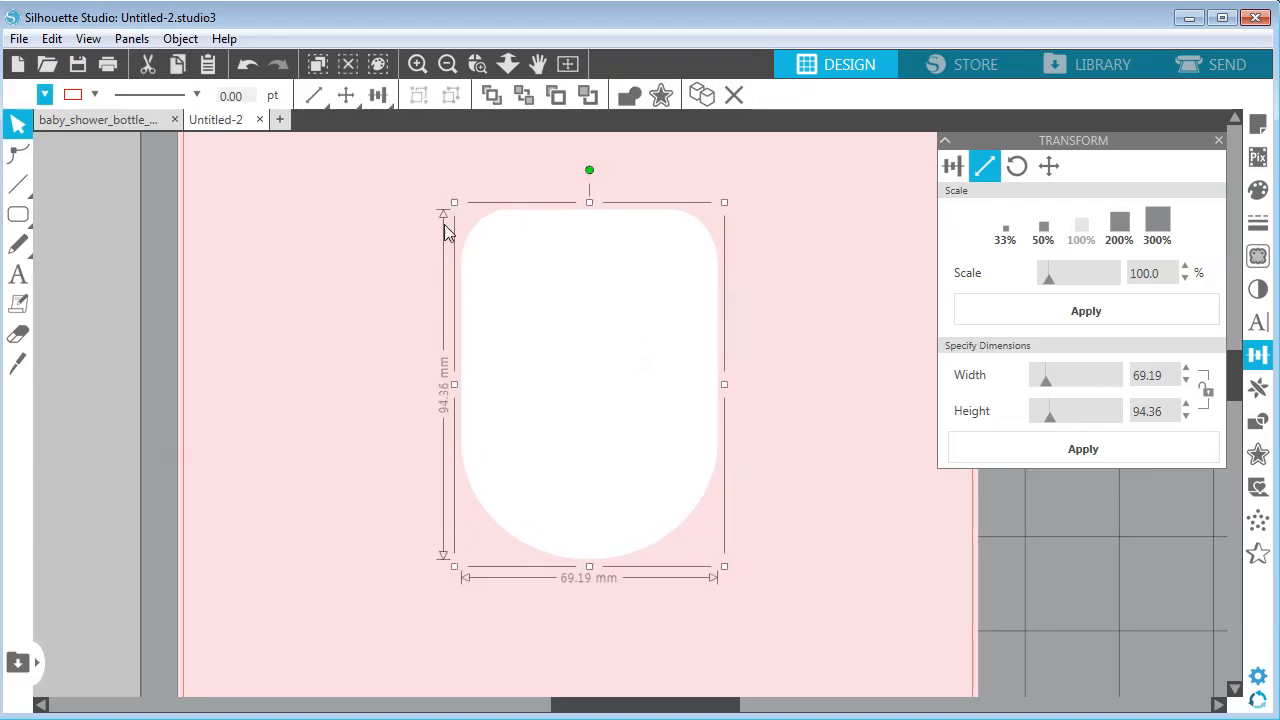
Step: Check the colours in the finished sticker document, and give the welded shape a light pink fill and no outline
{"action": "left_click", "coordinate": [60, 121]}
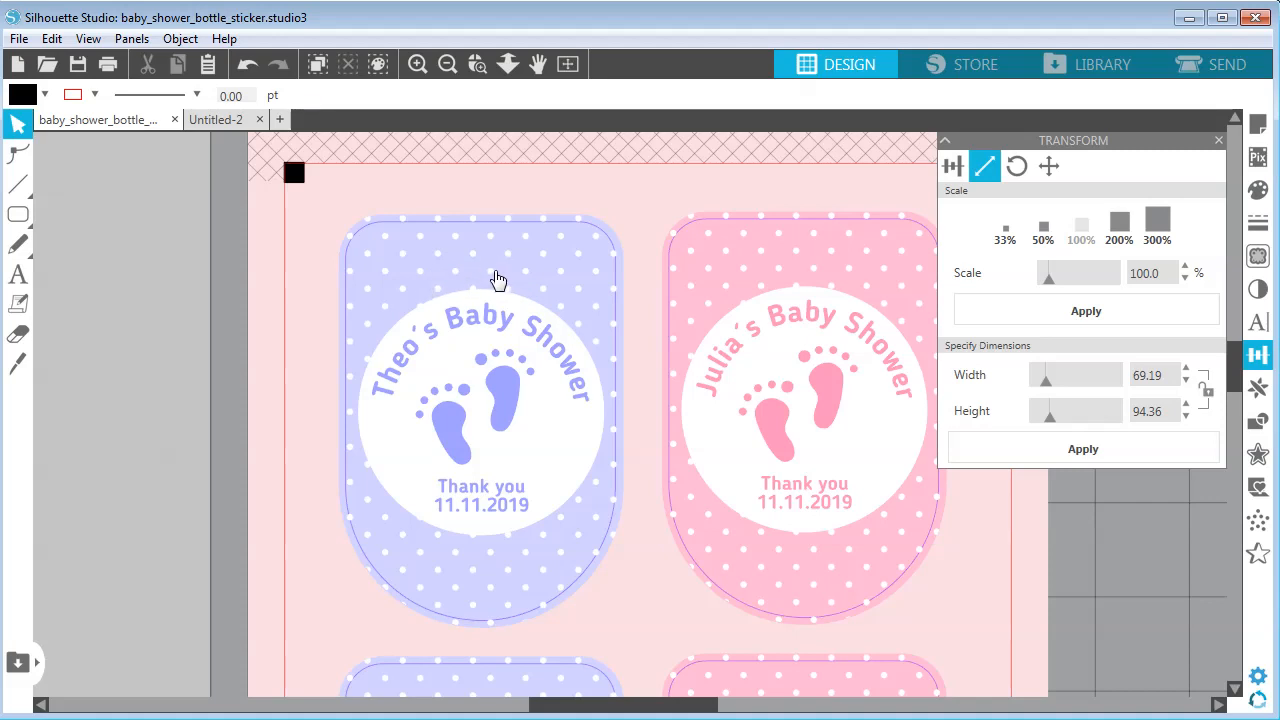
{"action": "left_click", "coordinate": [224, 124]}
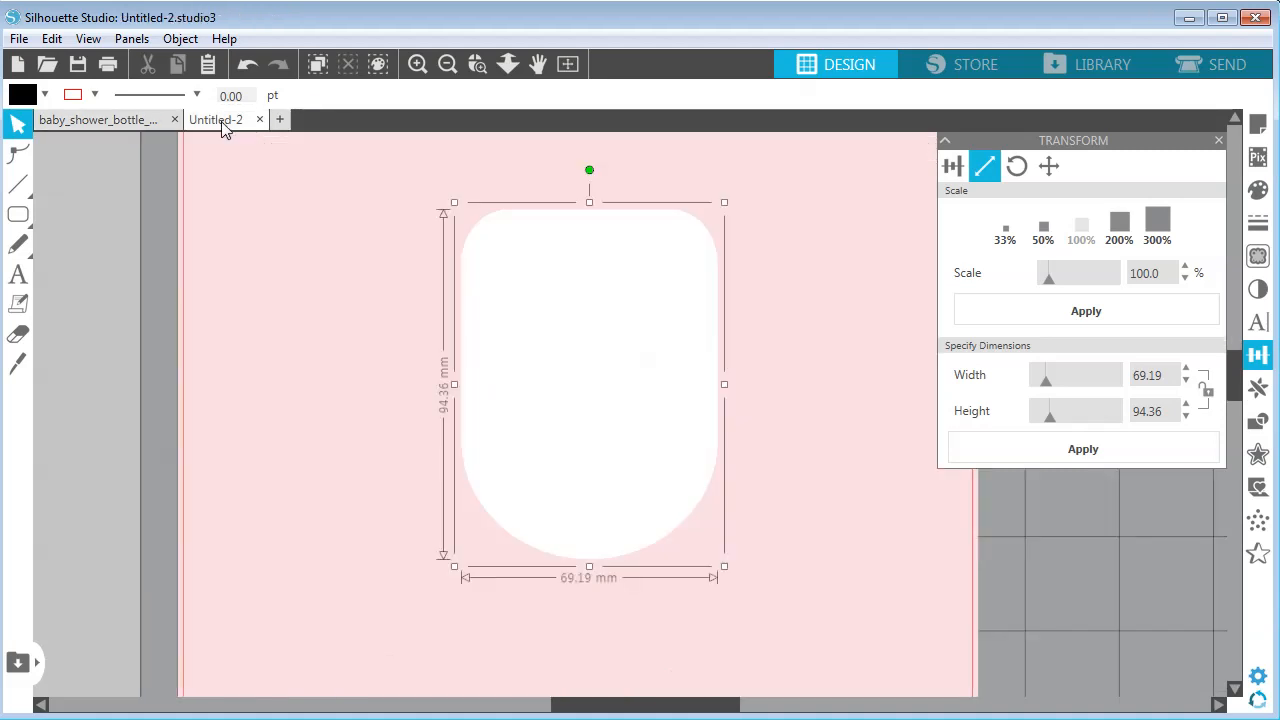
{"action": "left_click", "coordinate": [95, 95]}
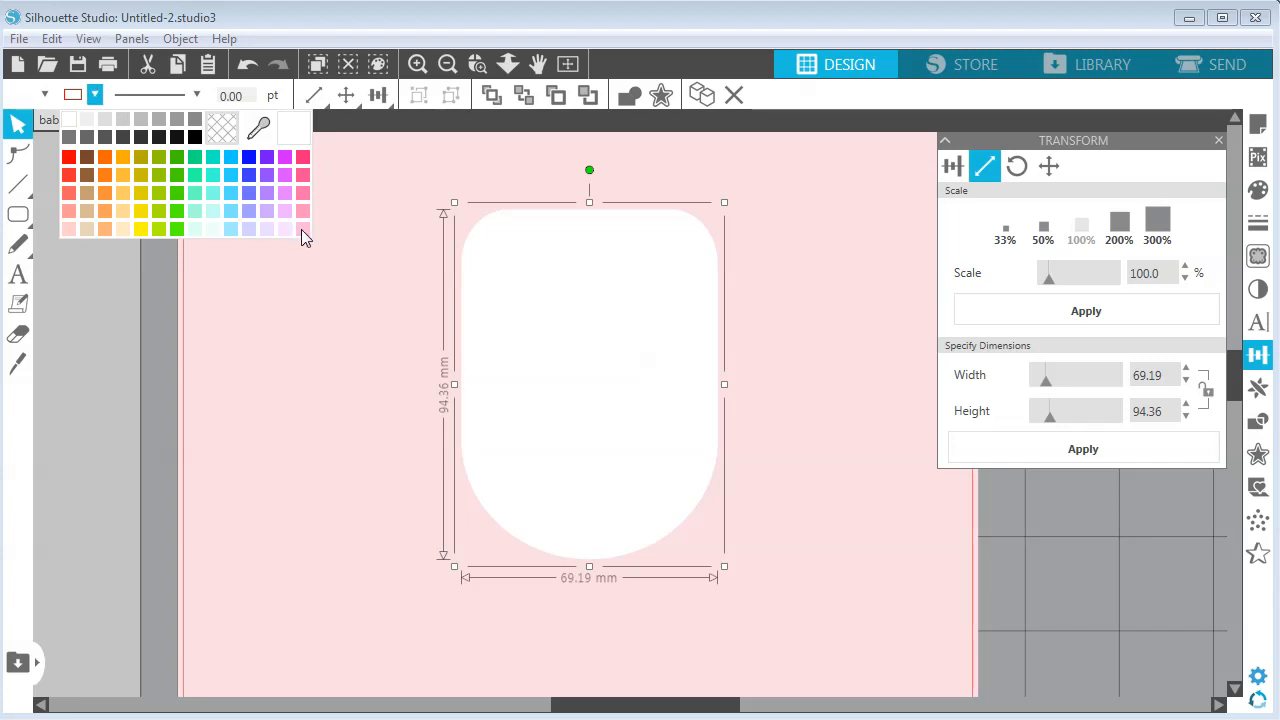
{"action": "left_click", "coordinate": [302, 229]}
{"action": "left_click", "coordinate": [95, 96]}
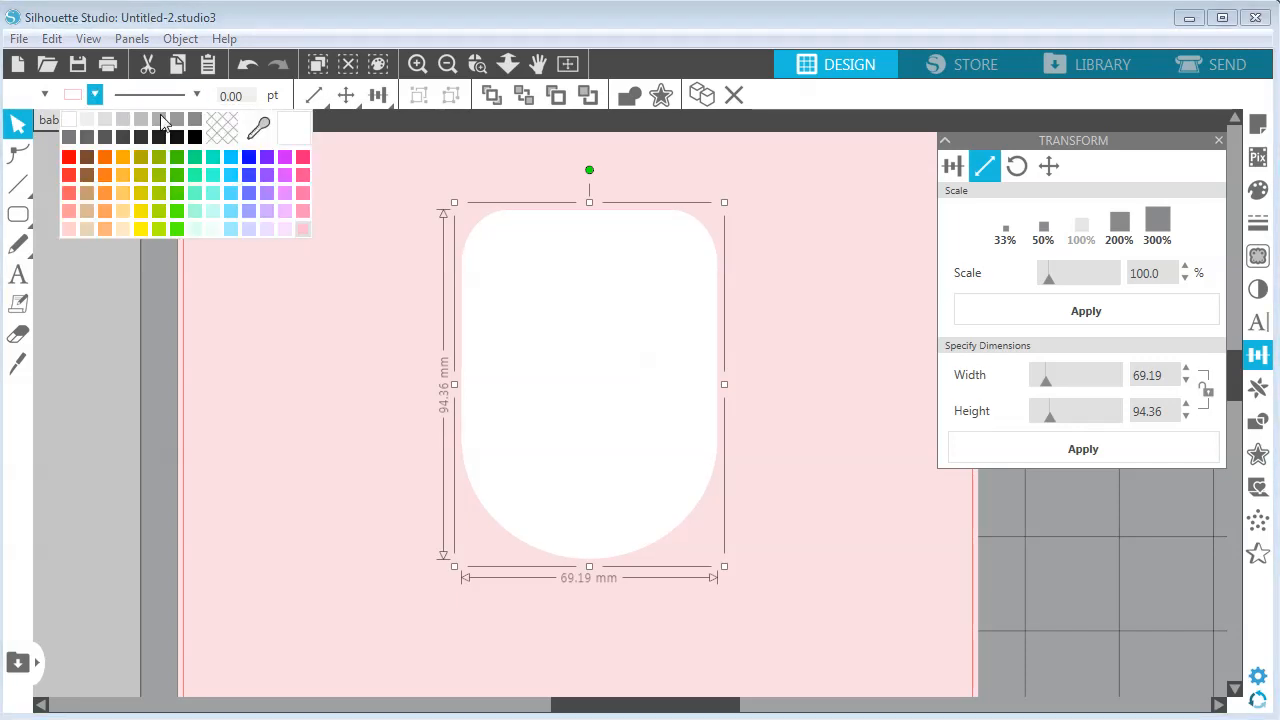
{"action": "left_click", "coordinate": [223, 128]}
{"action": "left_click", "coordinate": [46, 95]}
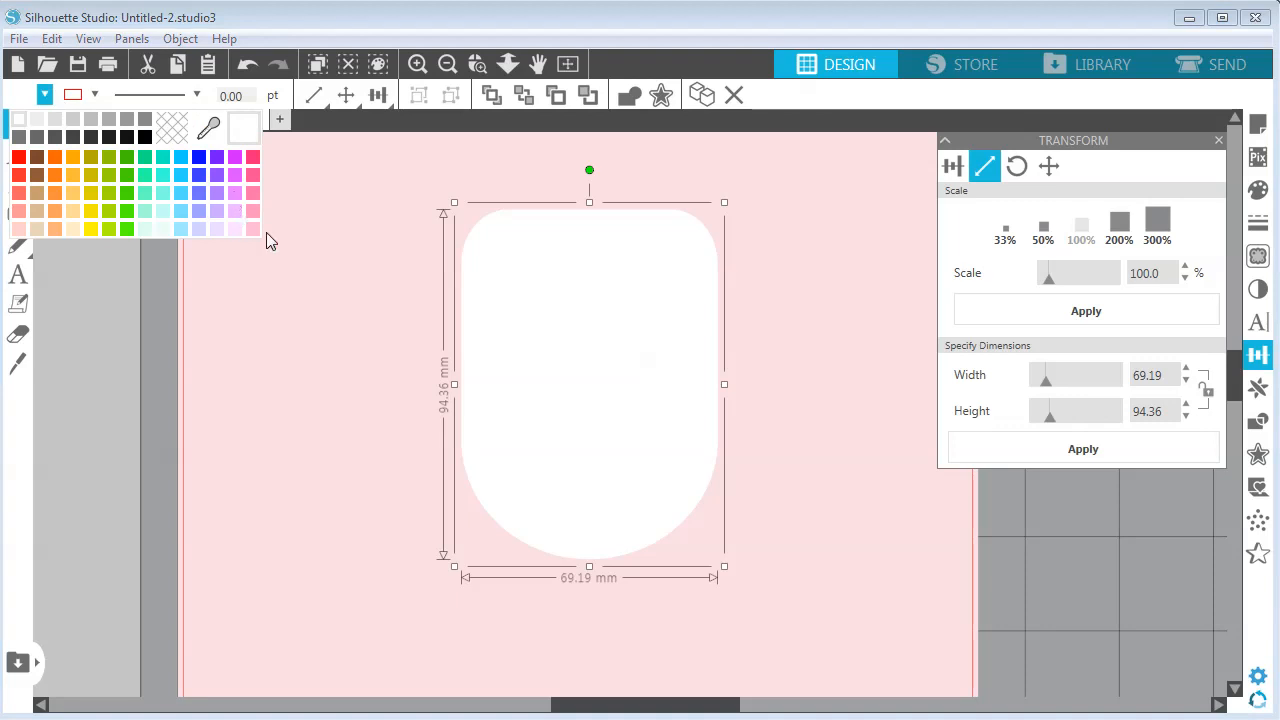
{"action": "left_click", "coordinate": [253, 230]}
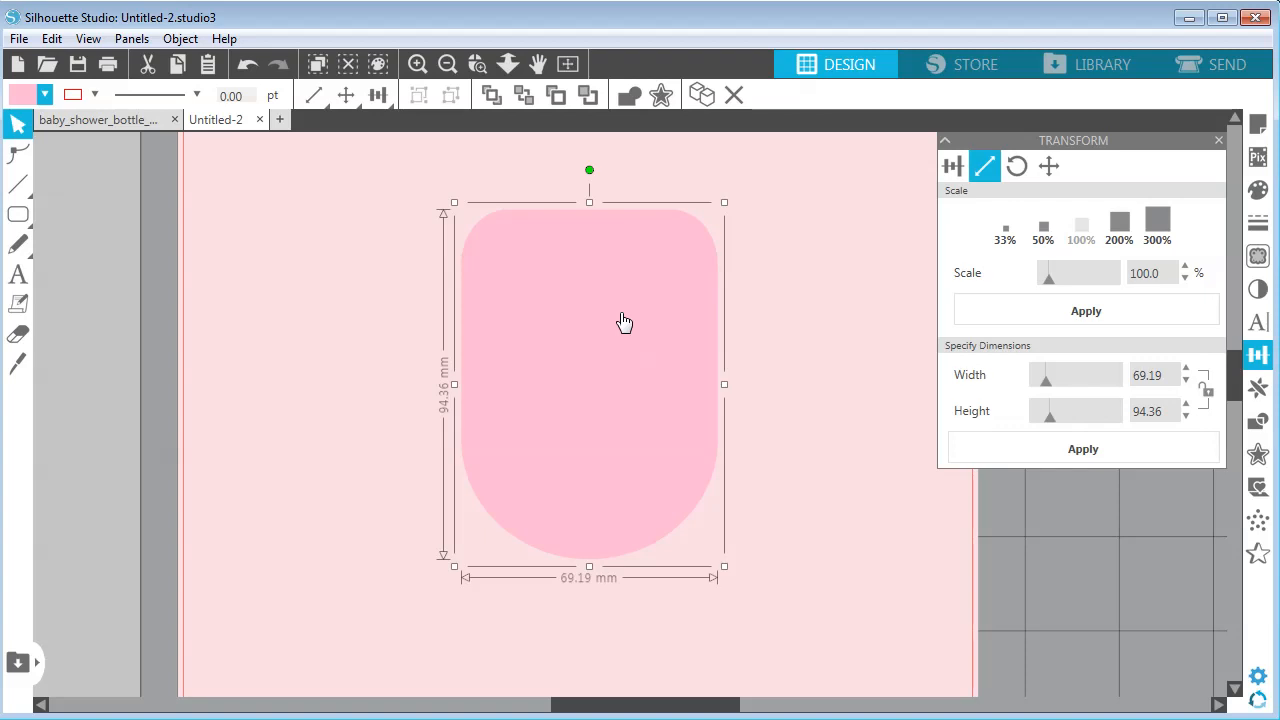
Step: Move the light pink shape towards the page's left edge, duplicate it and place the copy directly to its right
{"action": "left_click_drag", "start_coordinate": [608, 323], "coordinate": [426, 297]}
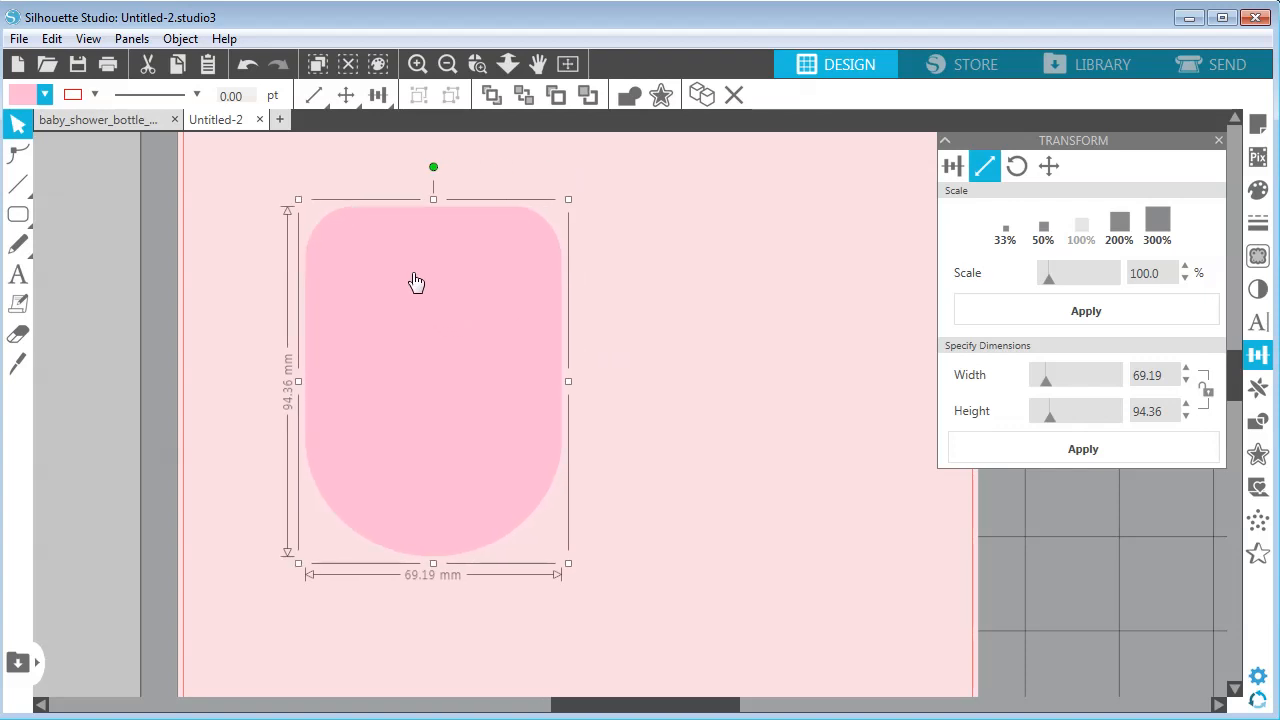
{"action": "left_click", "coordinate": [699, 100]}
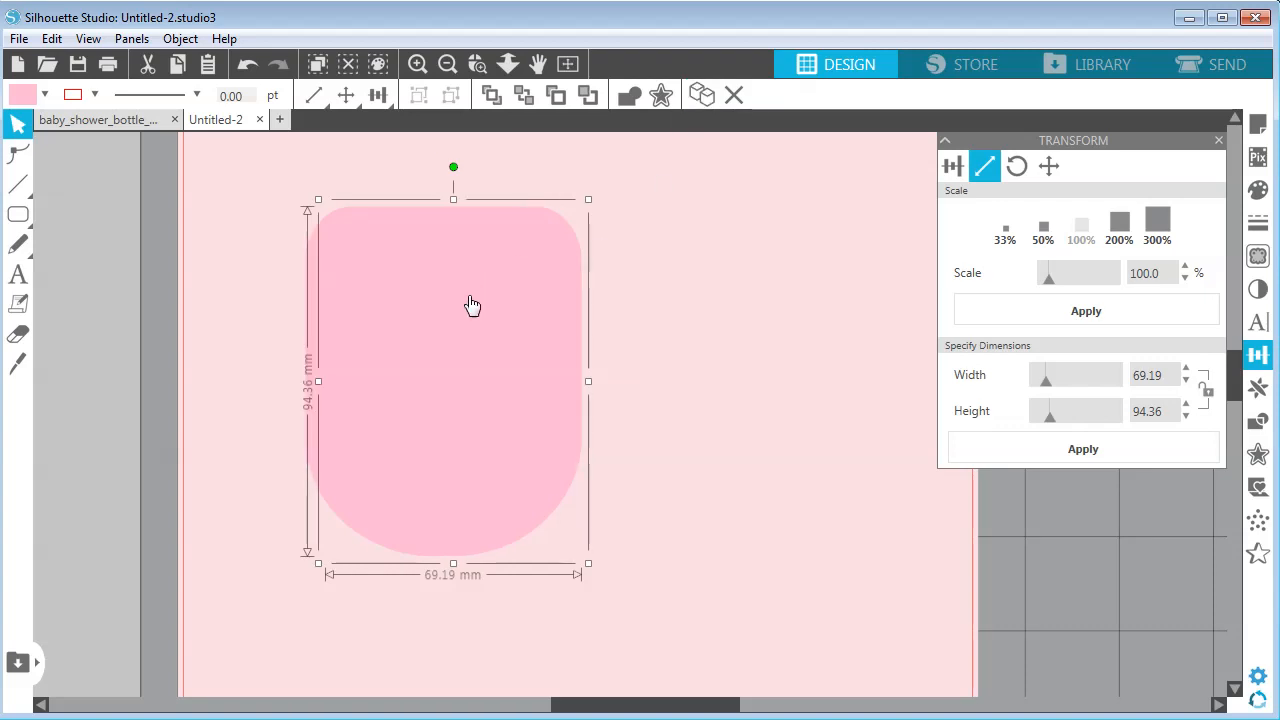
{"action": "left_click_drag", "start_coordinate": [394, 320], "coordinate": [652, 318]}
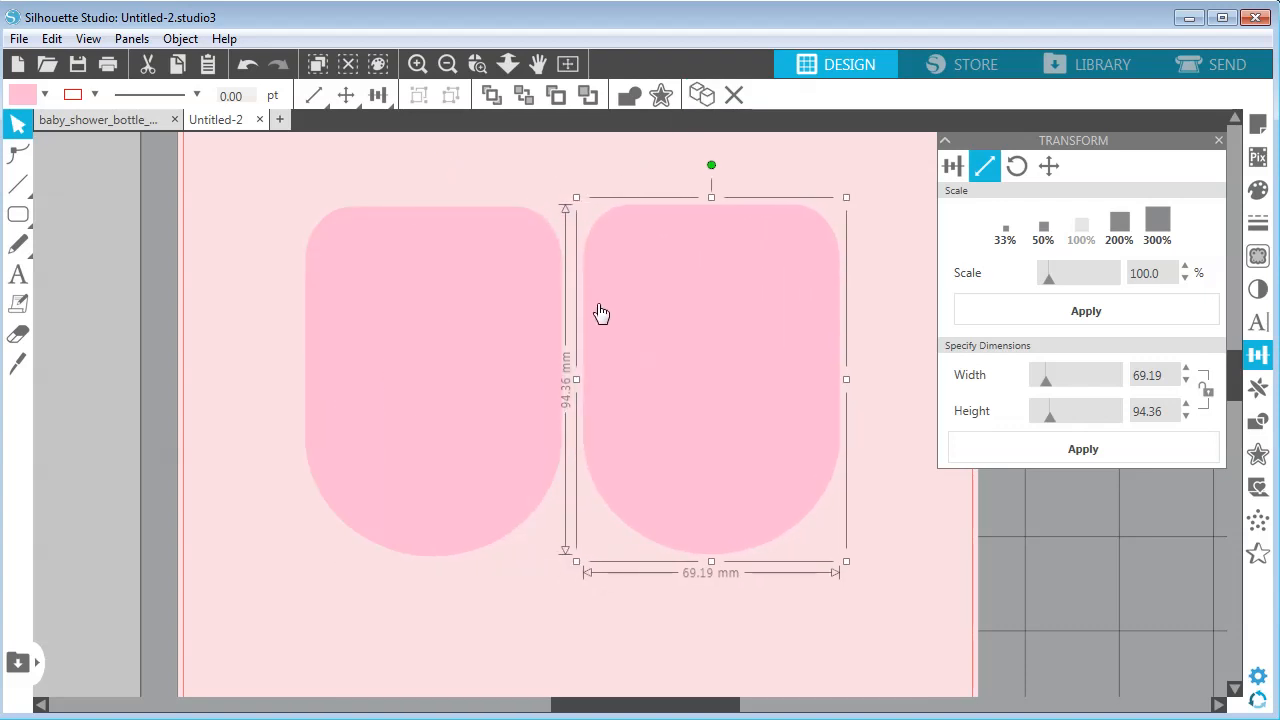
Step: Fill the selected copy of the label shape with the white pattern of scattered multicoloured polka dots
{"action": "left_click", "coordinate": [1256, 193]}
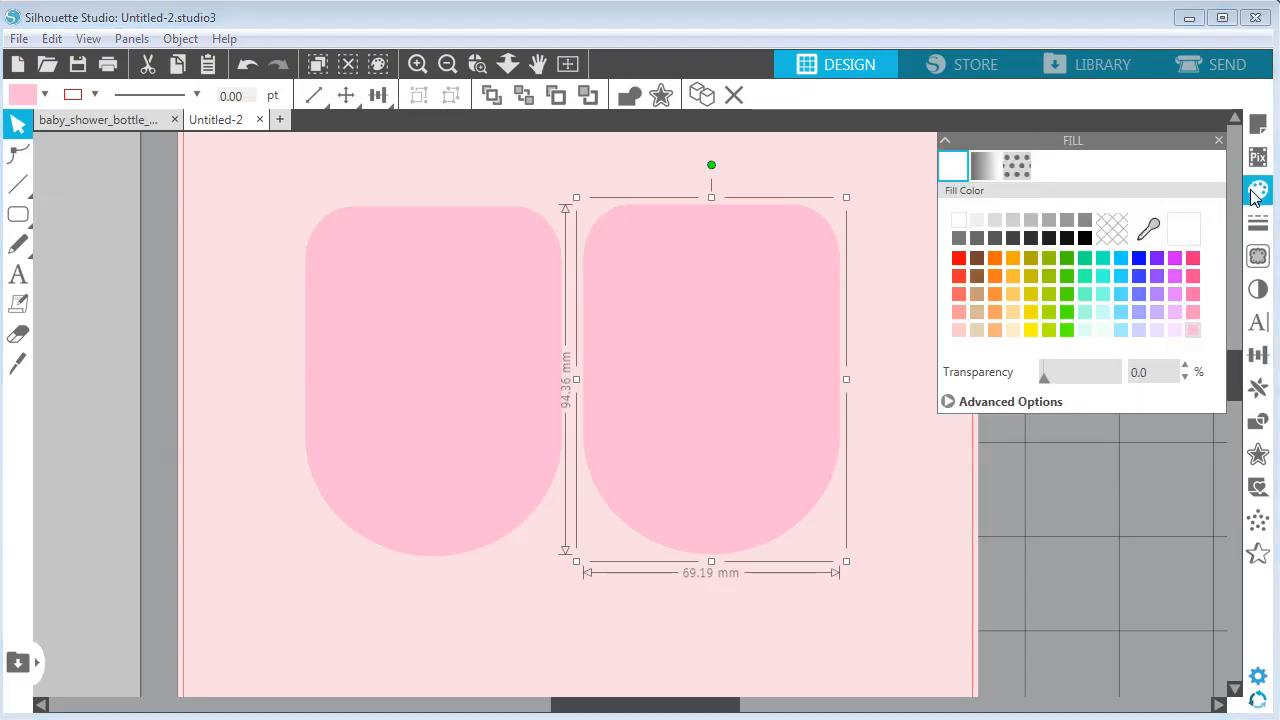
{"action": "left_click", "coordinate": [1012, 168]}
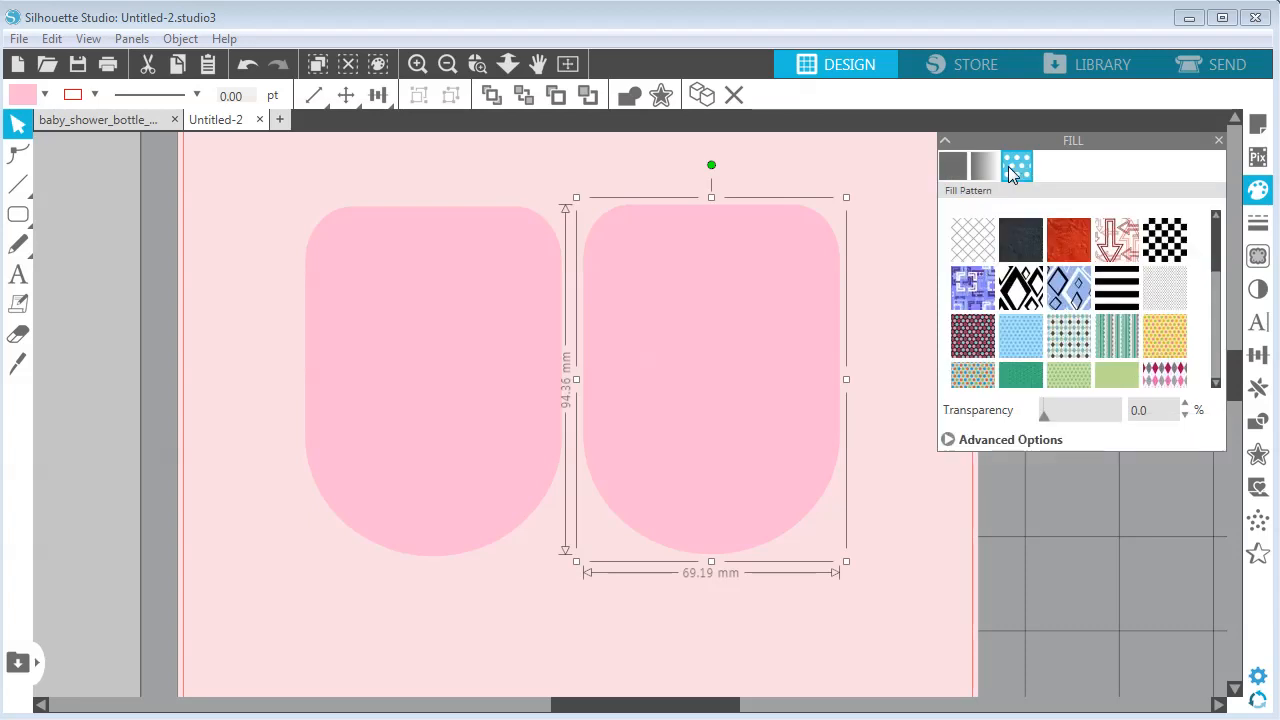
{"action": "left_click_drag", "start_coordinate": [1216, 254], "coordinate": [1219, 340]}
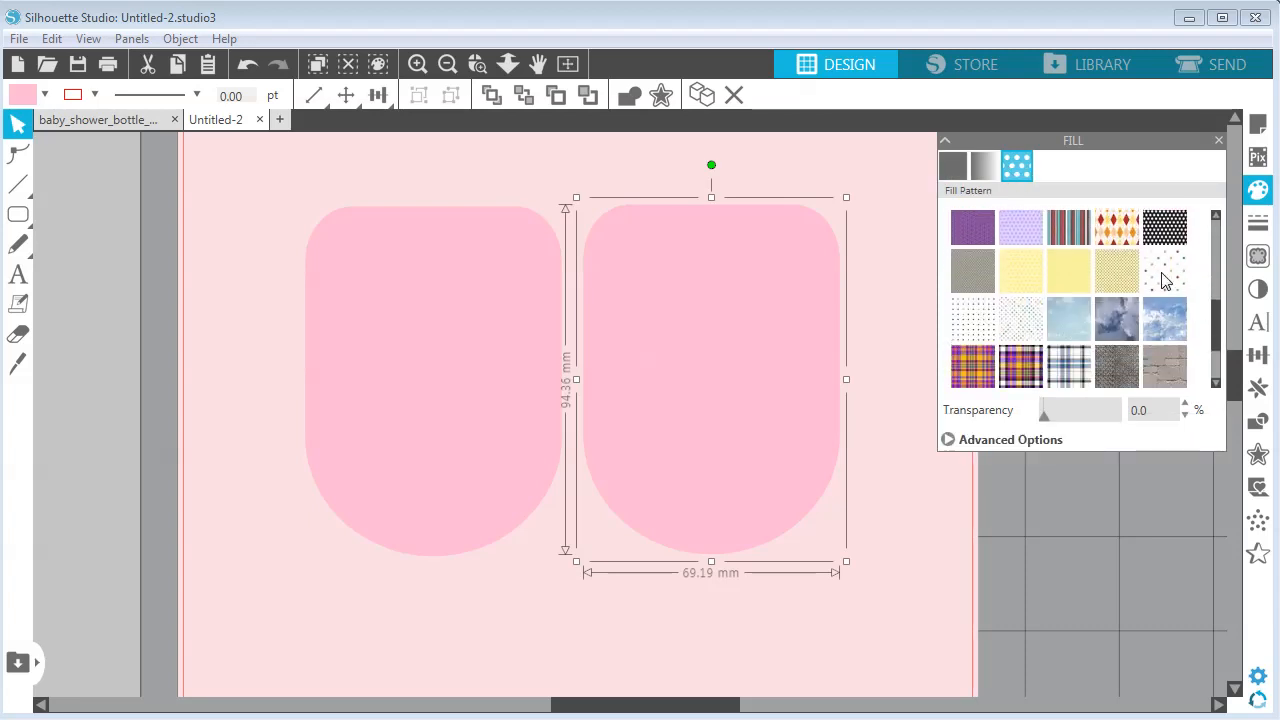
{"action": "left_click", "coordinate": [1163, 281]}
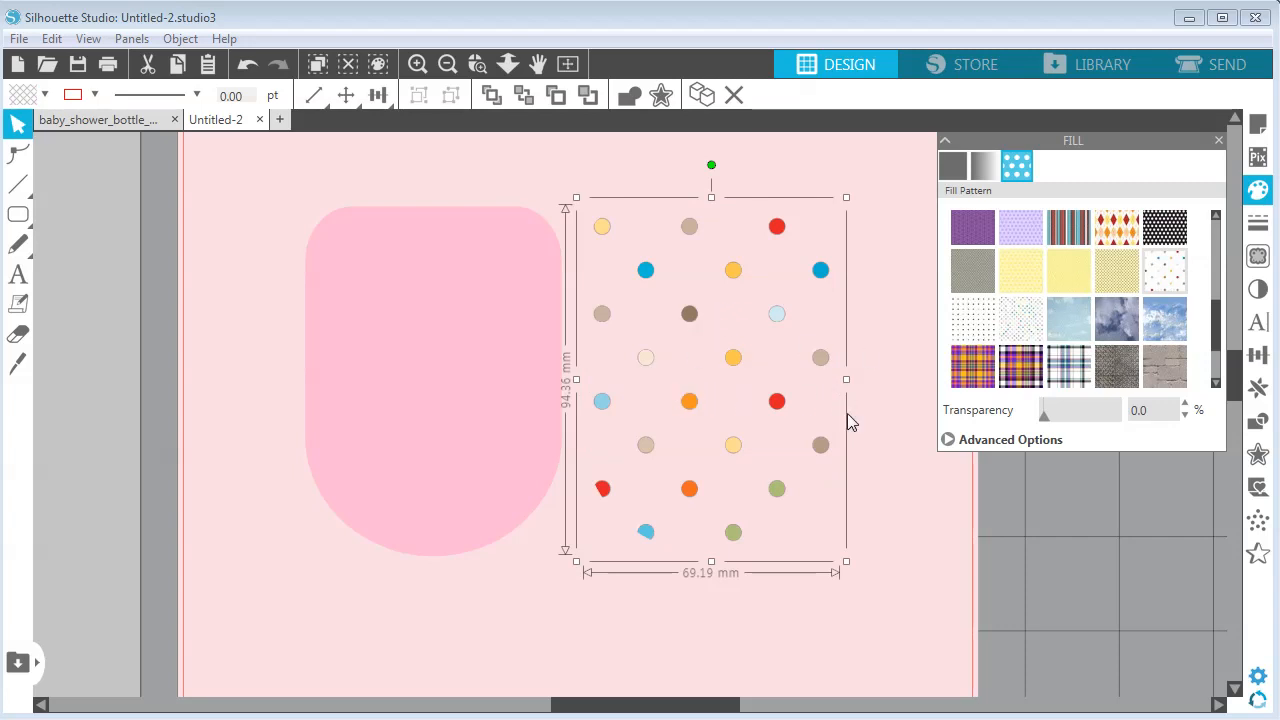
Step: Show the advanced pattern options and scale the polka-dot pattern to 60%
{"action": "left_click", "coordinate": [950, 441]}
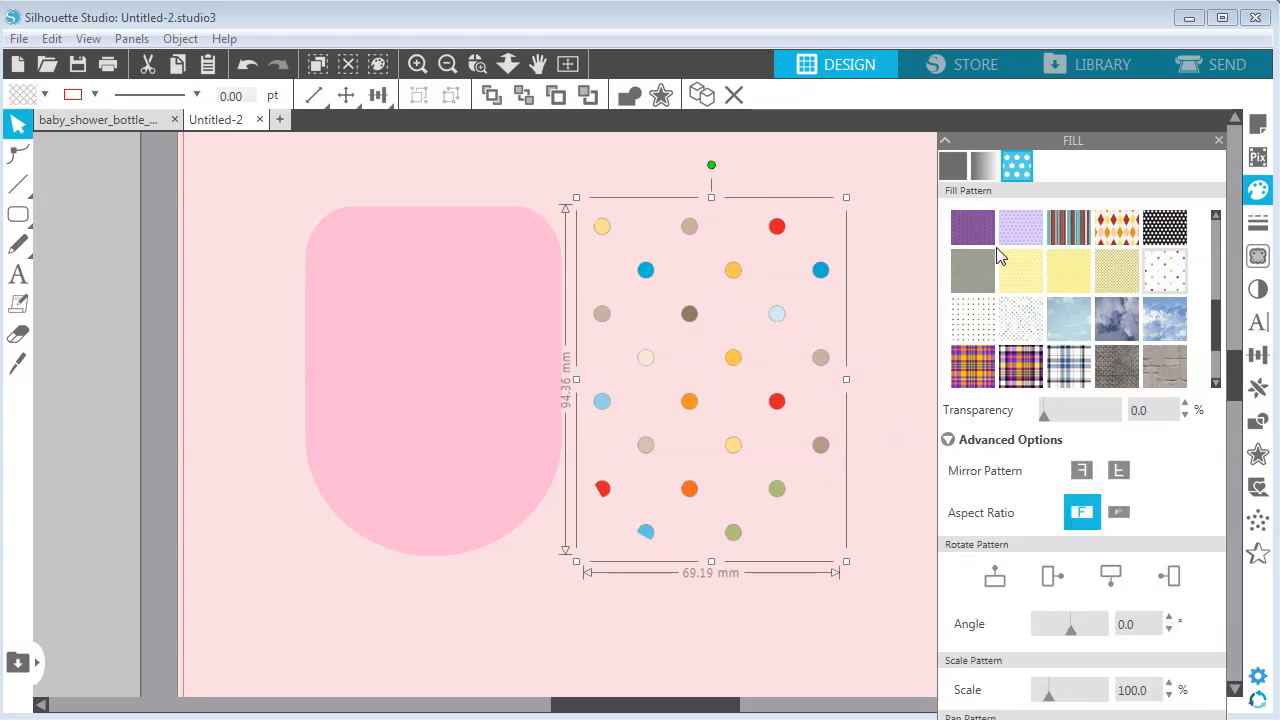
{"action": "left_click_drag", "start_coordinate": [1011, 140], "coordinate": [1007, 66]}
{"action": "left_click_drag", "start_coordinate": [1048, 623], "coordinate": [1039, 624]}
{"action": "left_click_drag", "start_coordinate": [1142, 615], "coordinate": [1084, 614]}
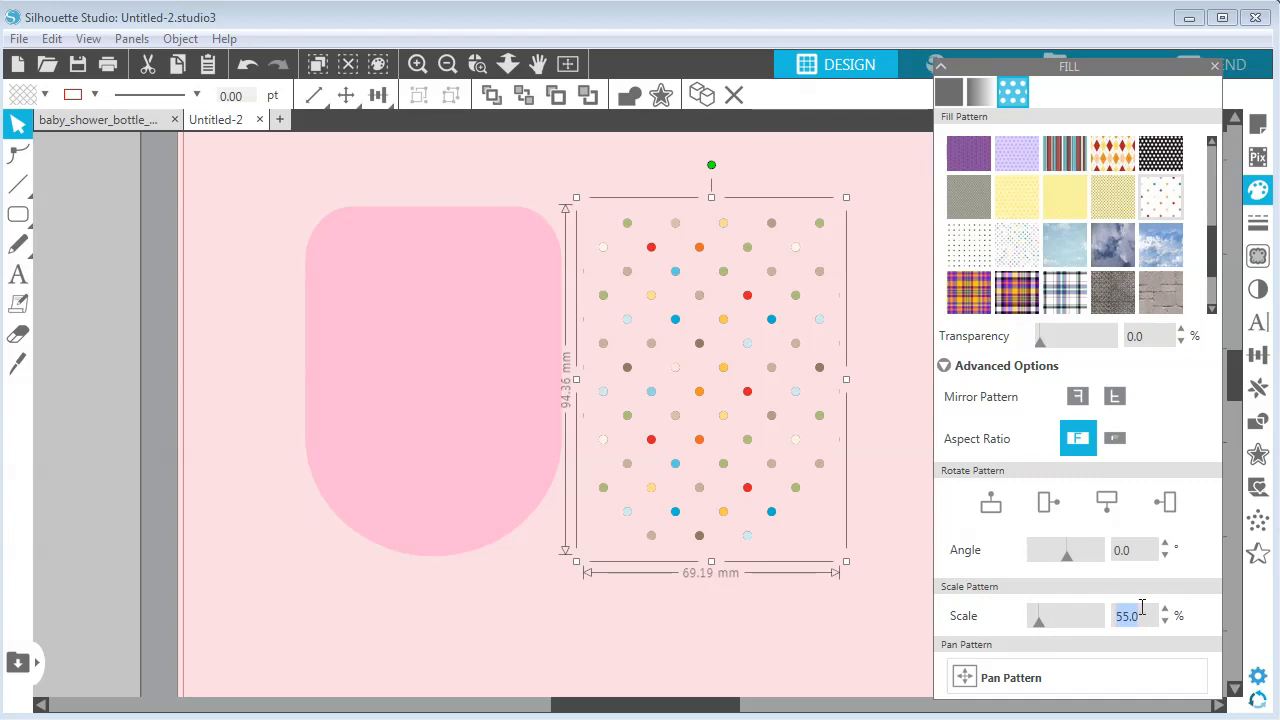
{"action": "type", "text": "60"}
{"action": "key", "text": "Return"}
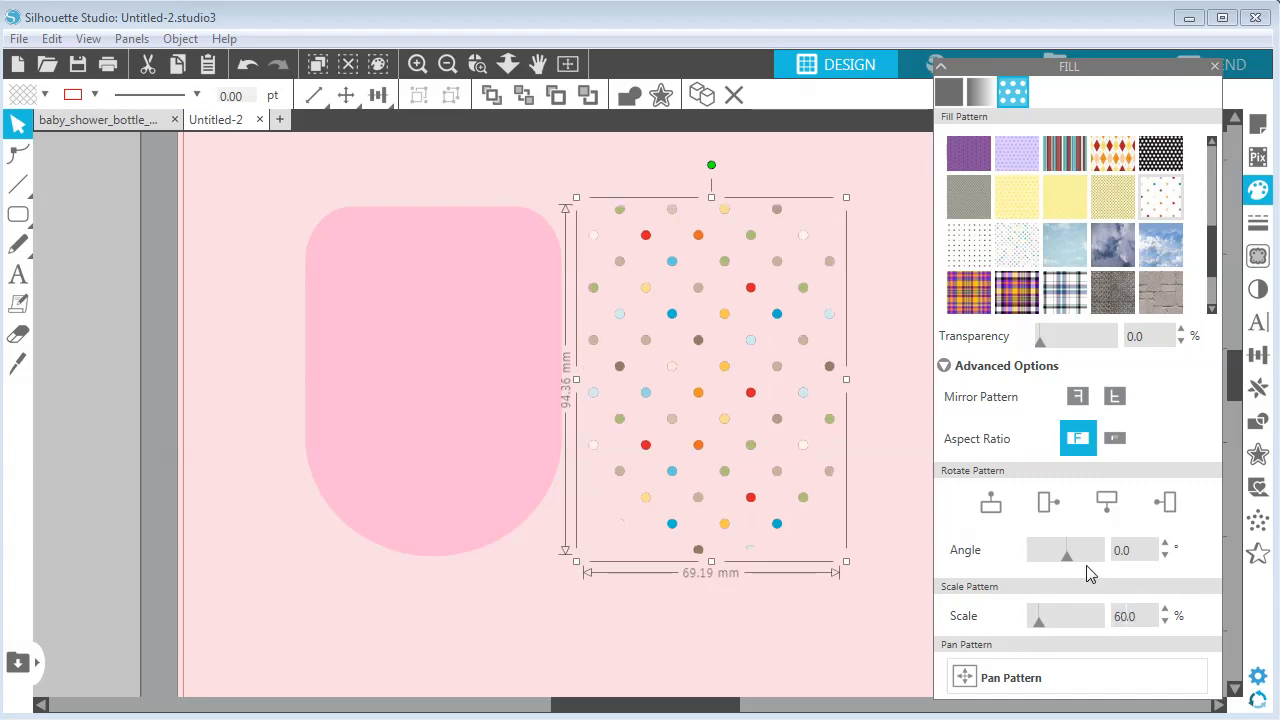
{"action": "left_click", "coordinate": [1215, 66]}
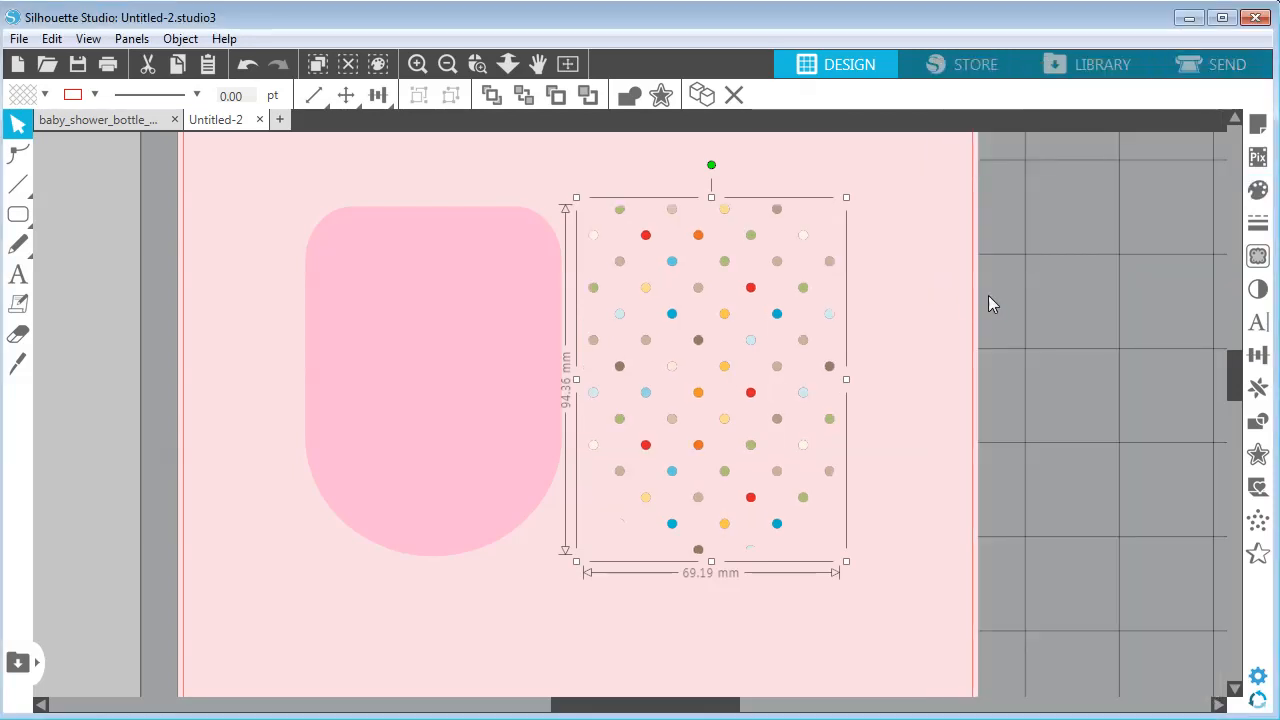
Step: Turn the polka dots black by applying an image-effect brightness of -100
{"action": "left_click", "coordinate": [1251, 291]}
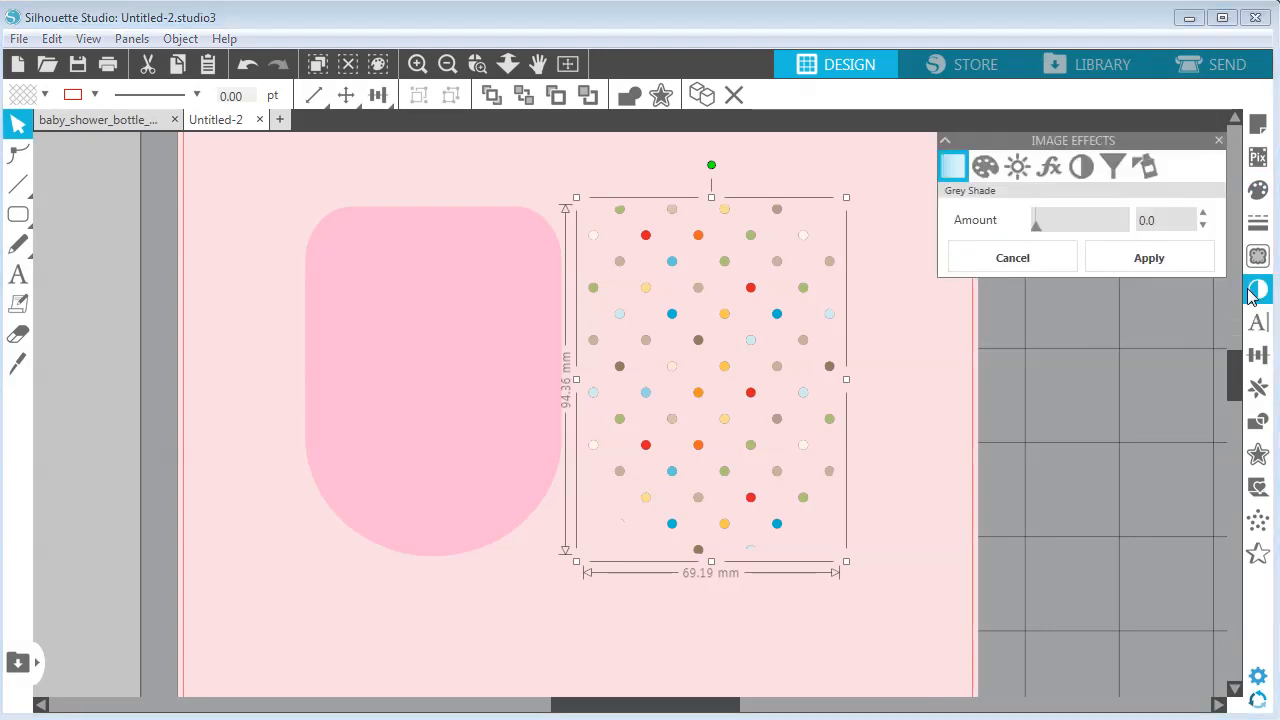
{"action": "left_click", "coordinate": [1010, 170]}
{"action": "left_click_drag", "start_coordinate": [1080, 226], "coordinate": [1012, 234]}
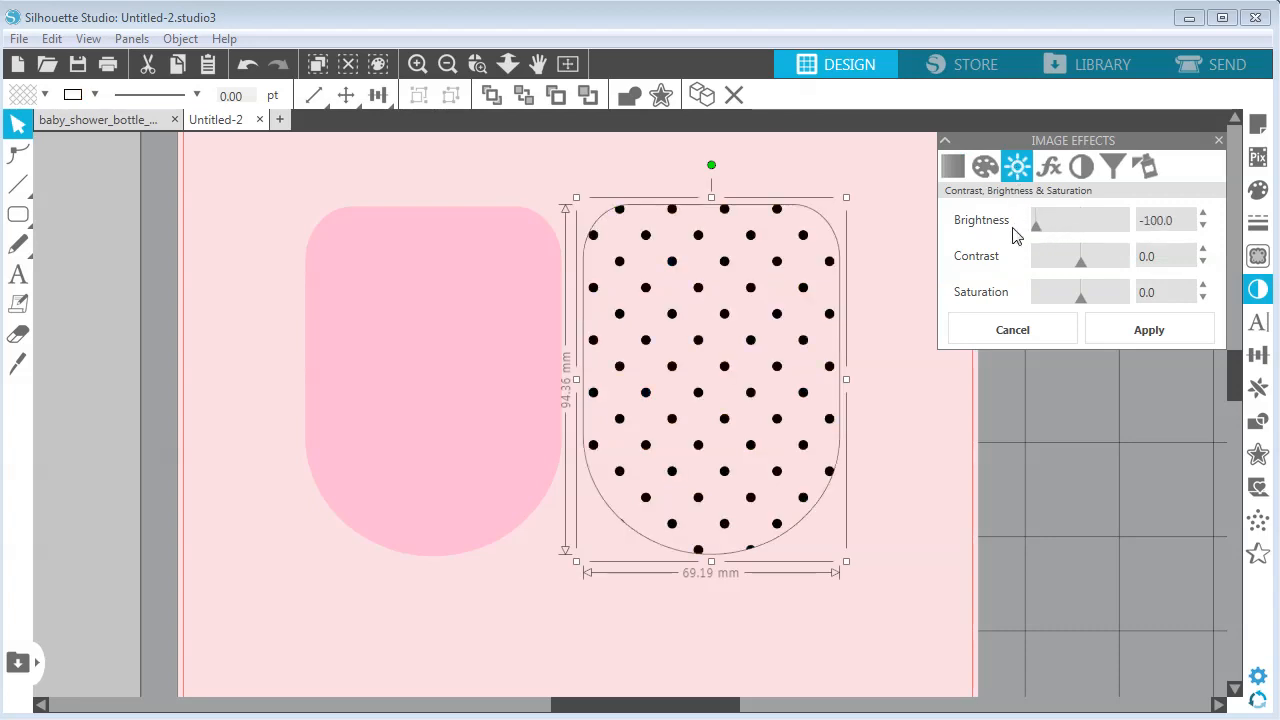
{"action": "left_click", "coordinate": [1148, 336]}
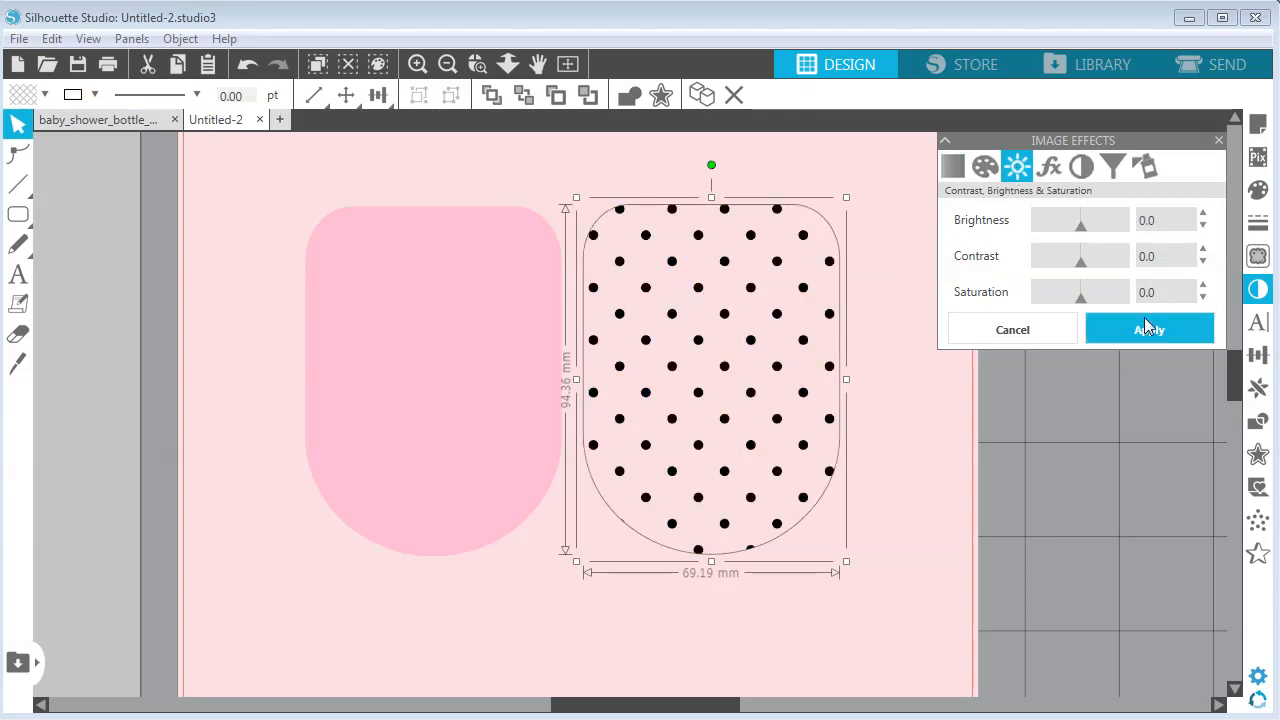
Step: Apply an inversion of 100 to turn the dots white, and remove the dotted shape's outline
{"action": "left_click", "coordinate": [1077, 172]}
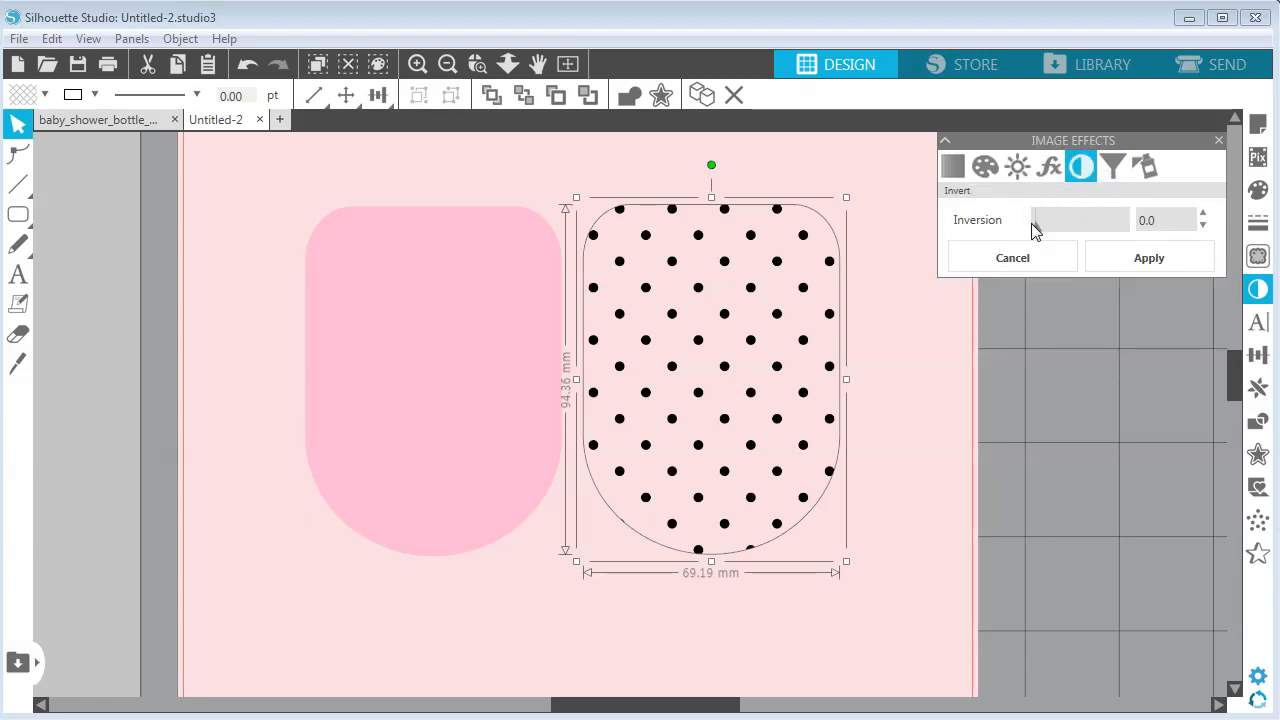
{"action": "left_click_drag", "start_coordinate": [1040, 229], "coordinate": [1143, 229]}
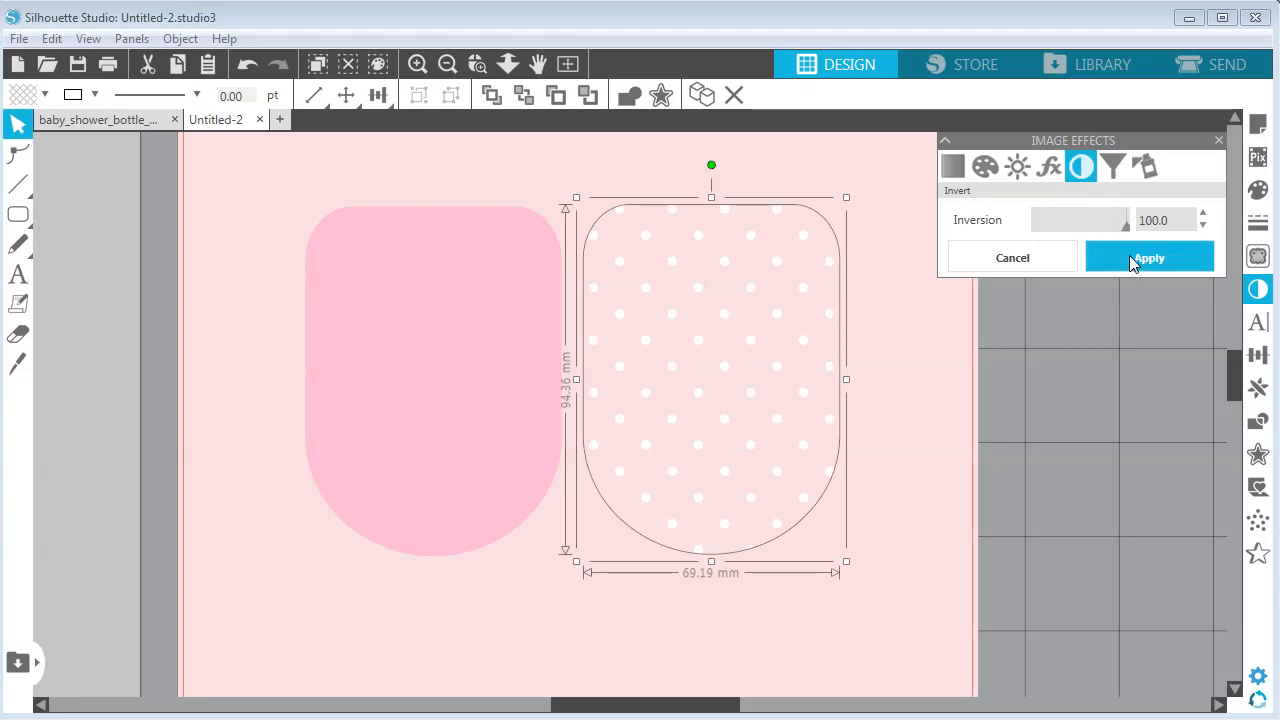
{"action": "left_click", "coordinate": [1126, 255]}
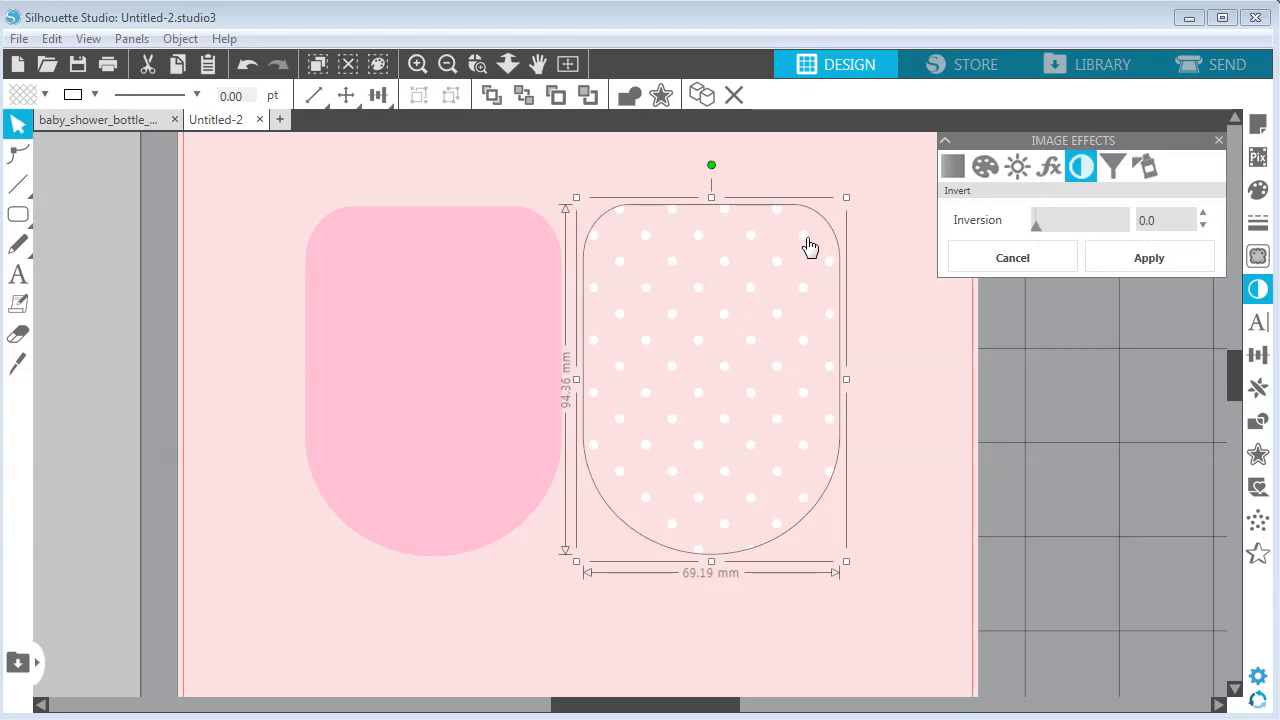
{"action": "left_click", "coordinate": [95, 95]}
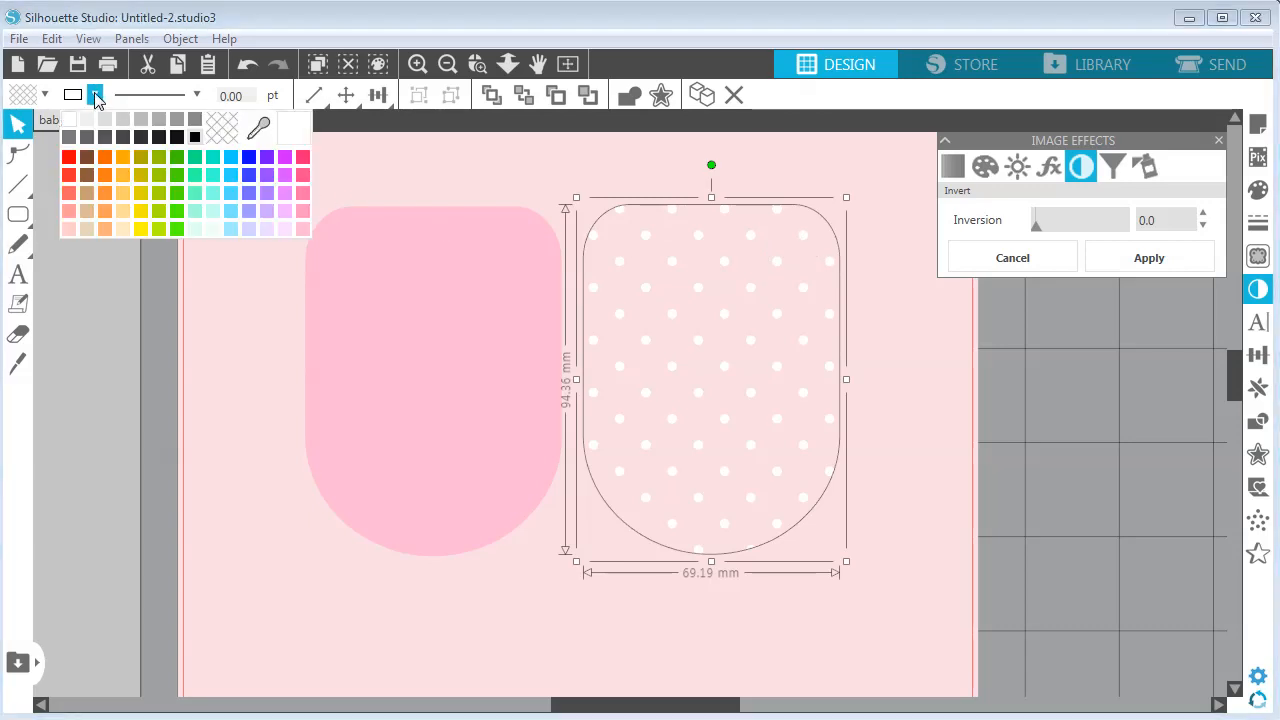
{"action": "left_click", "coordinate": [222, 136]}
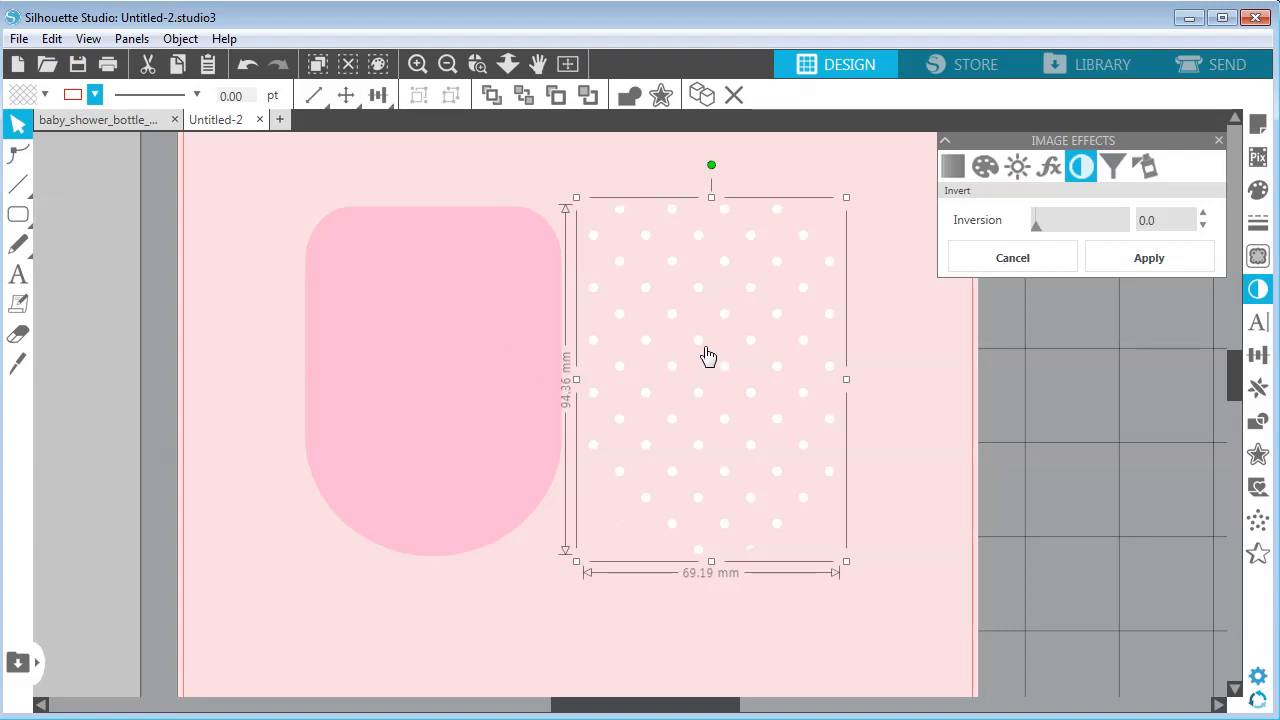
Step: Select the pink shape and the dotted shape and centre them on each other horizontally and vertically
{"action": "left_click_drag", "start_coordinate": [366, 166], "coordinate": [734, 360]}
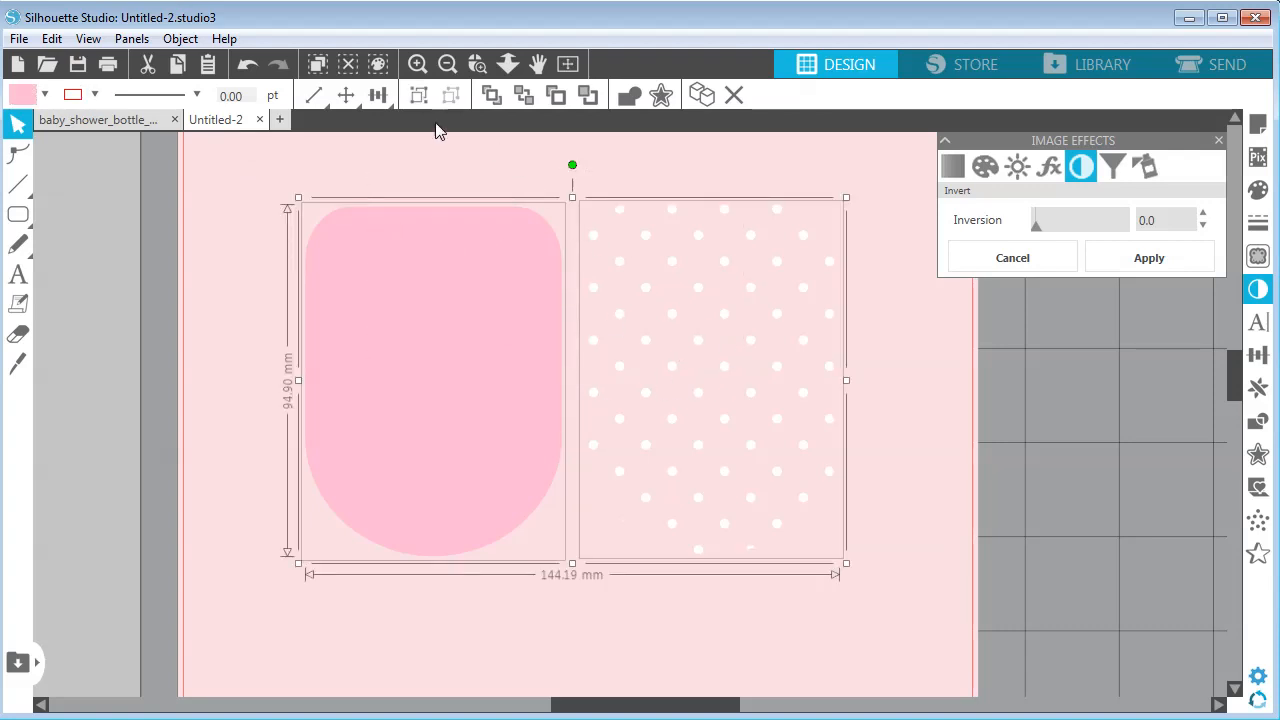
{"action": "left_click", "coordinate": [377, 95]}
{"action": "left_click", "coordinate": [409, 160]}
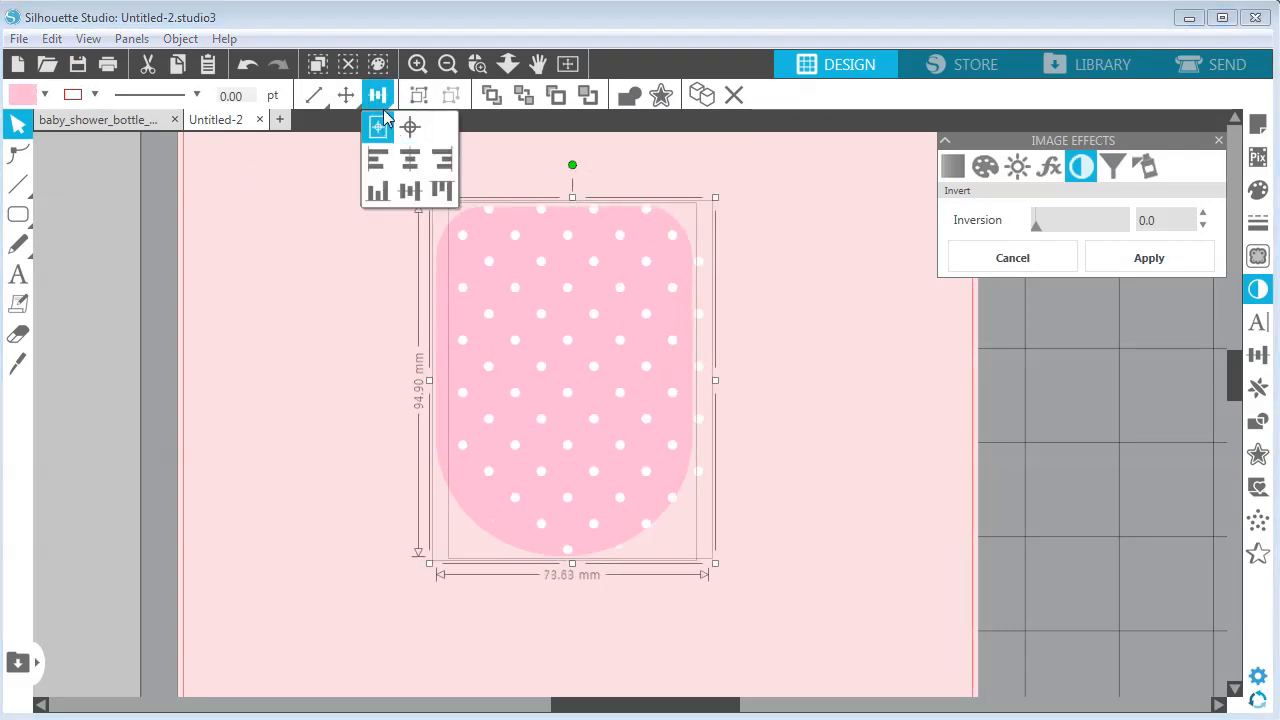
{"action": "left_click", "coordinate": [414, 191]}
{"action": "left_click", "coordinate": [790, 376]}
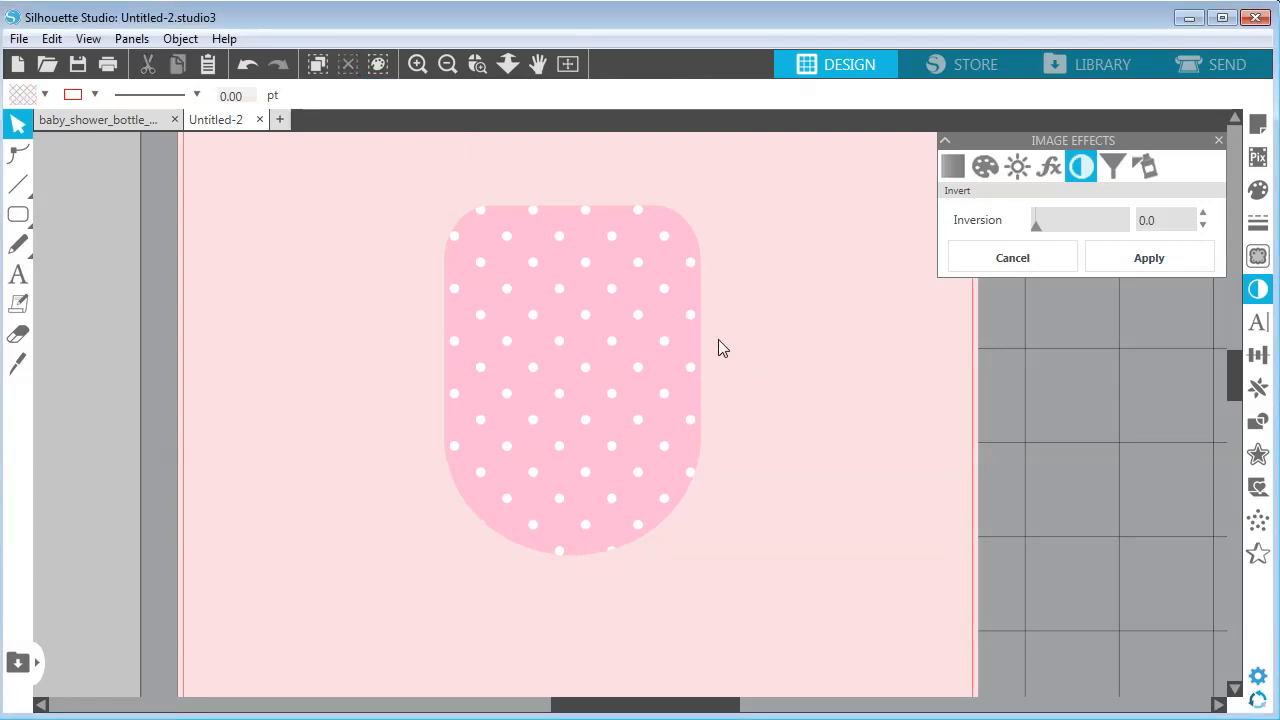
Step: Select the dotted overlay and set its pattern scale to 50%
{"action": "left_click", "coordinate": [637, 270]}
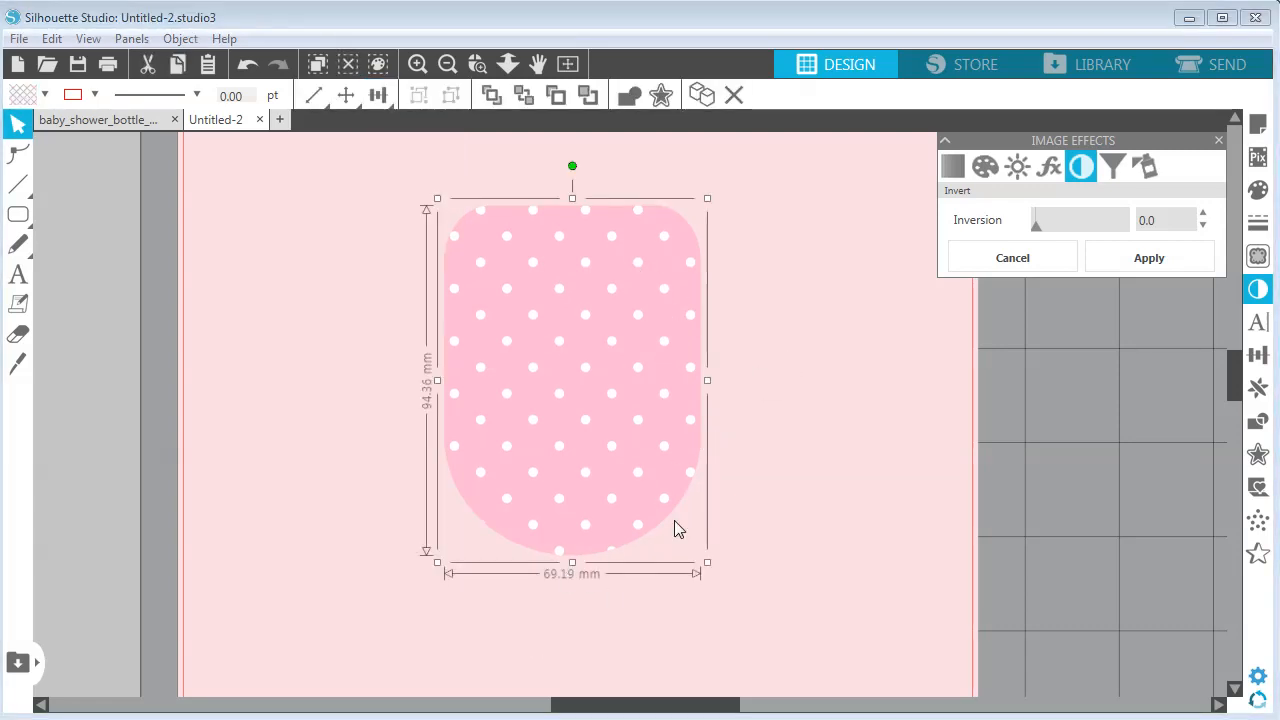
{"action": "left_click", "coordinate": [1257, 190]}
{"action": "left_click", "coordinate": [1016, 166]}
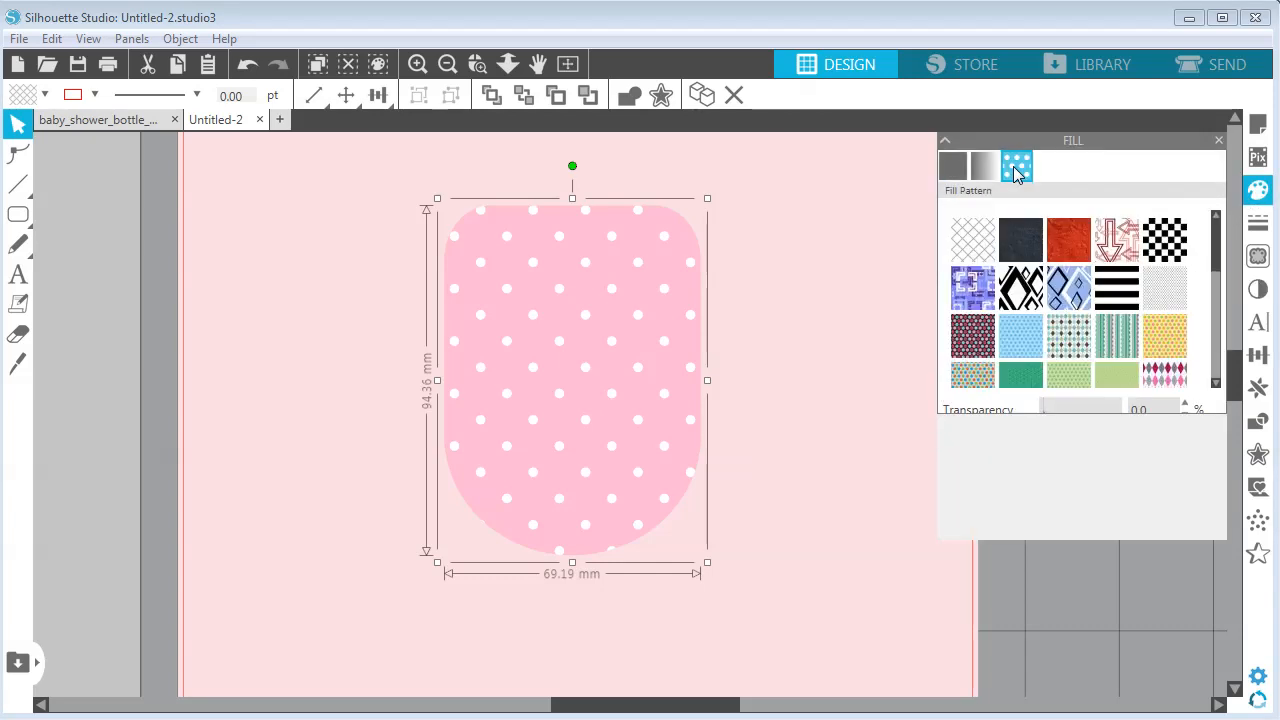
{"action": "left_click", "coordinate": [1128, 690]}
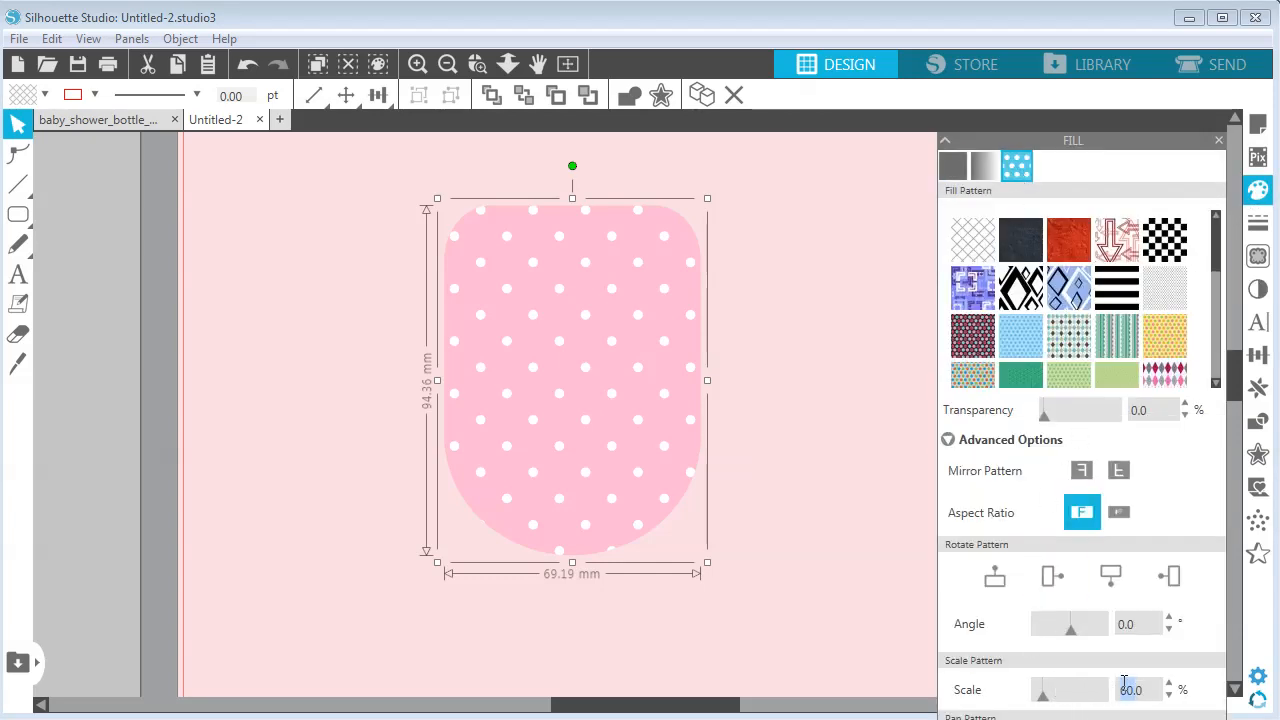
{"action": "type", "text": "50"}
{"action": "key", "text": "Return"}
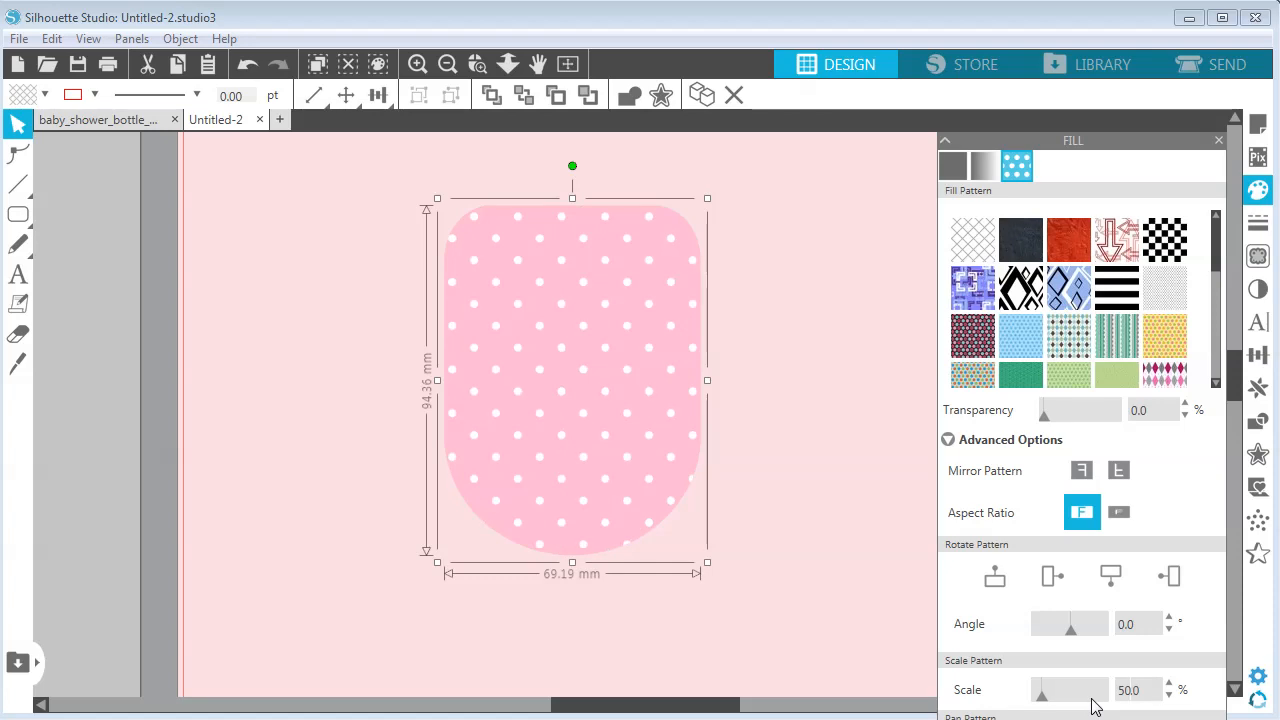
Step: Pan the dot pattern slightly to the right within the label shape and deselect the shape
{"action": "left_click_drag", "start_coordinate": [1022, 142], "coordinate": [1015, 53]}
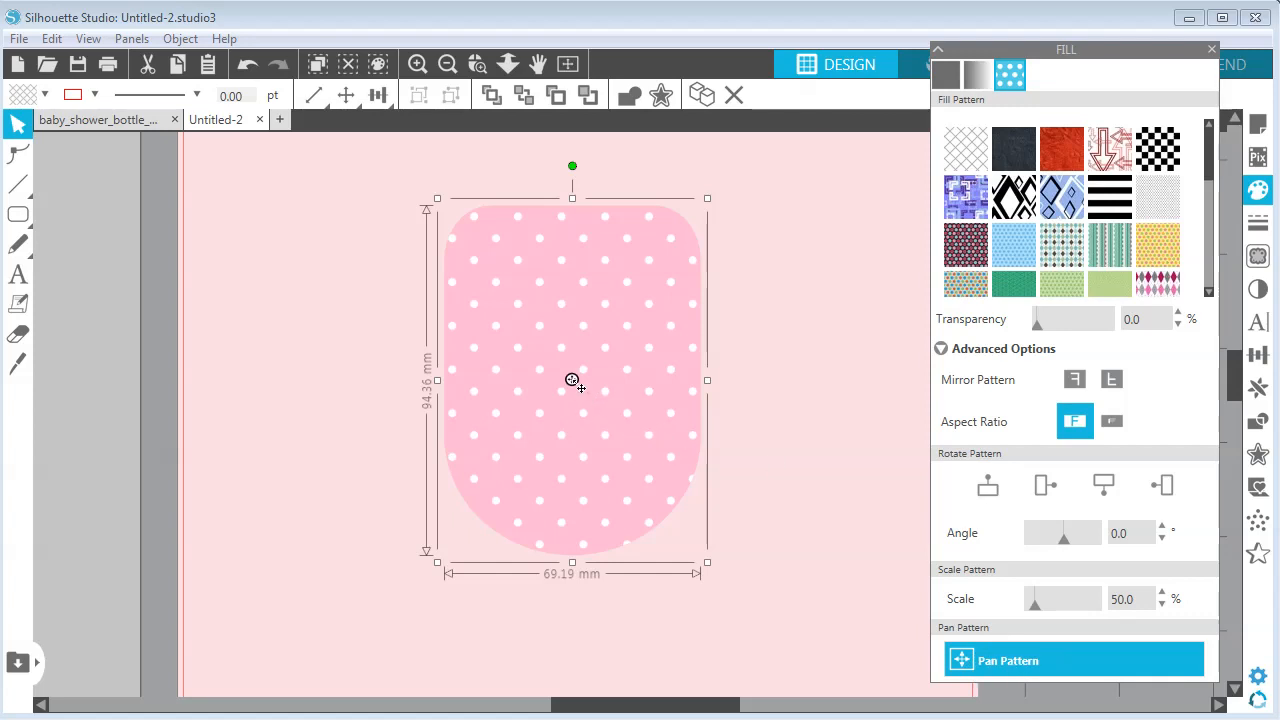
{"action": "mouse_move", "coordinate": [572, 380]}
{"action": "left_mouse_down"}
{"action": "mouse_move", "coordinate": [597, 388]}
{"action": "mouse_move", "coordinate": [580, 381]}
{"action": "left_mouse_up"}
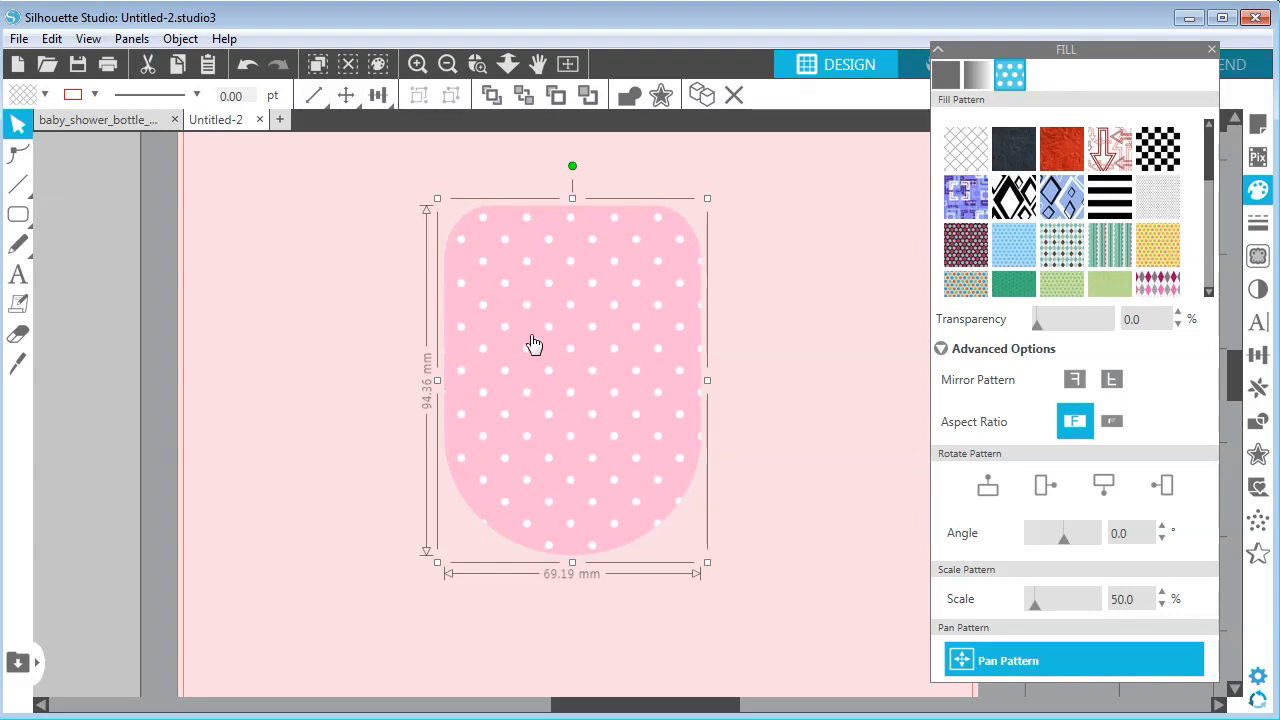
{"action": "left_click", "coordinate": [1211, 49]}
{"action": "left_click", "coordinate": [850, 300]}
Step: Check the finished sticker document, draw a circle about 57 mm across on the dotted label and nudge it slightly up
{"action": "left_click", "coordinate": [106, 125]}
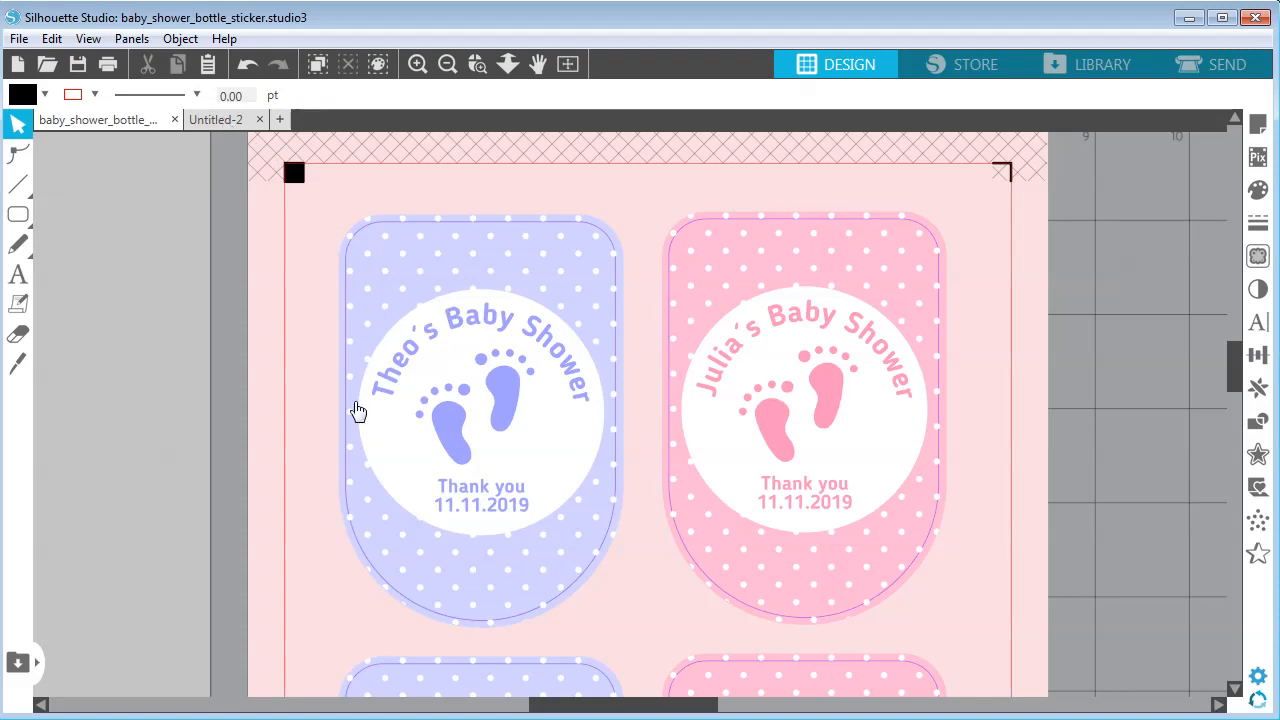
{"action": "left_click", "coordinate": [222, 118]}
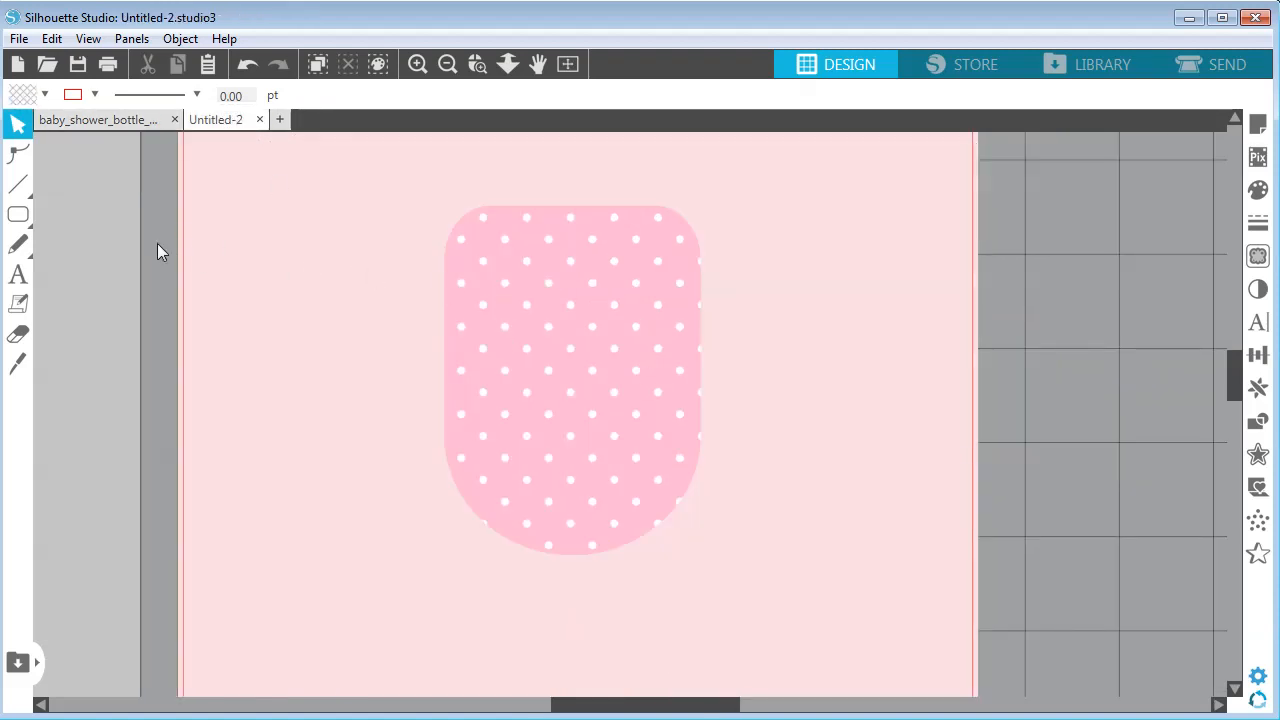
{"action": "left_click", "coordinate": [18, 214]}
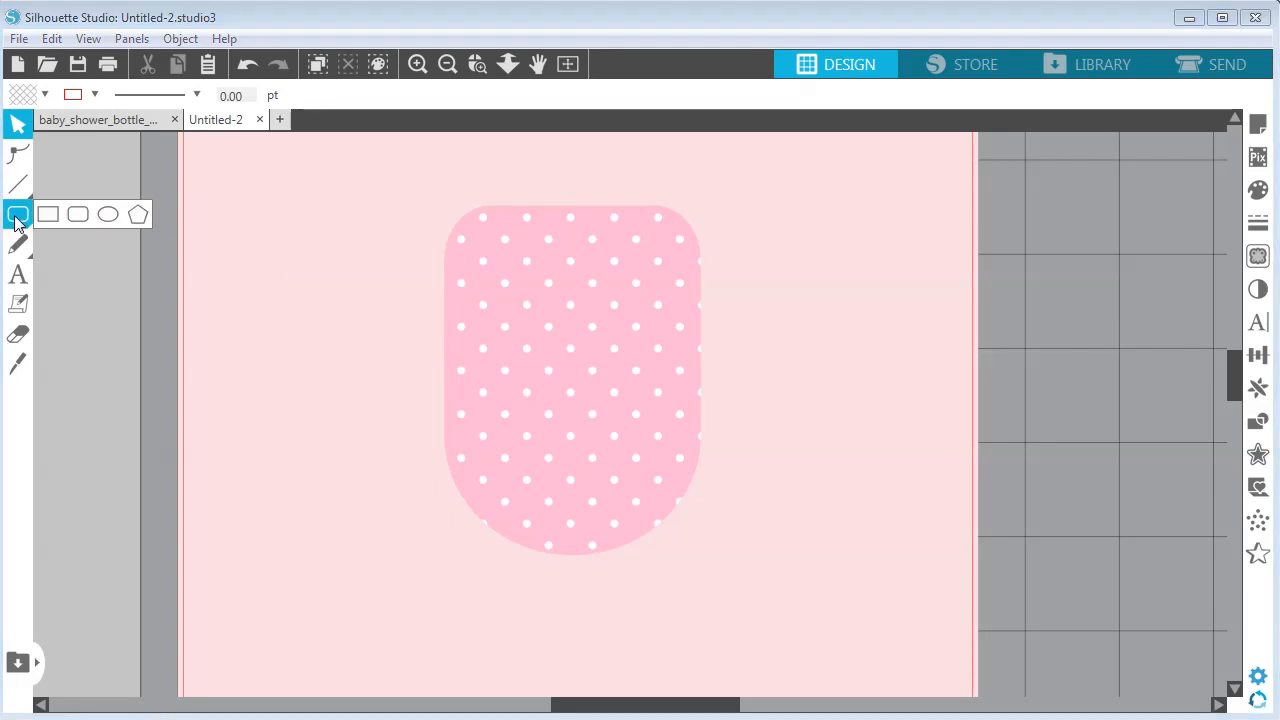
{"action": "left_click", "coordinate": [108, 214]}
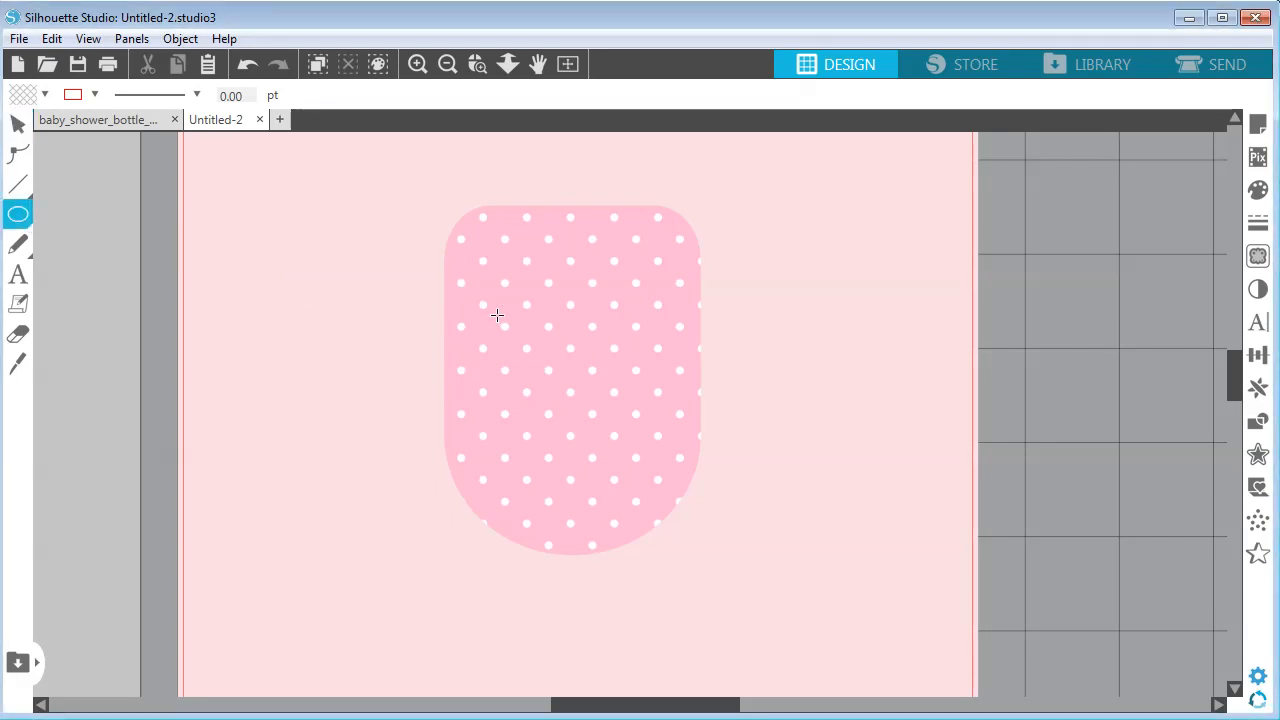
{"action": "left_click_drag", "start_coordinate": [469, 287], "coordinate": [717, 461]}
{"action": "key", "text": "Up"}
{"action": "key", "text": "Up"}
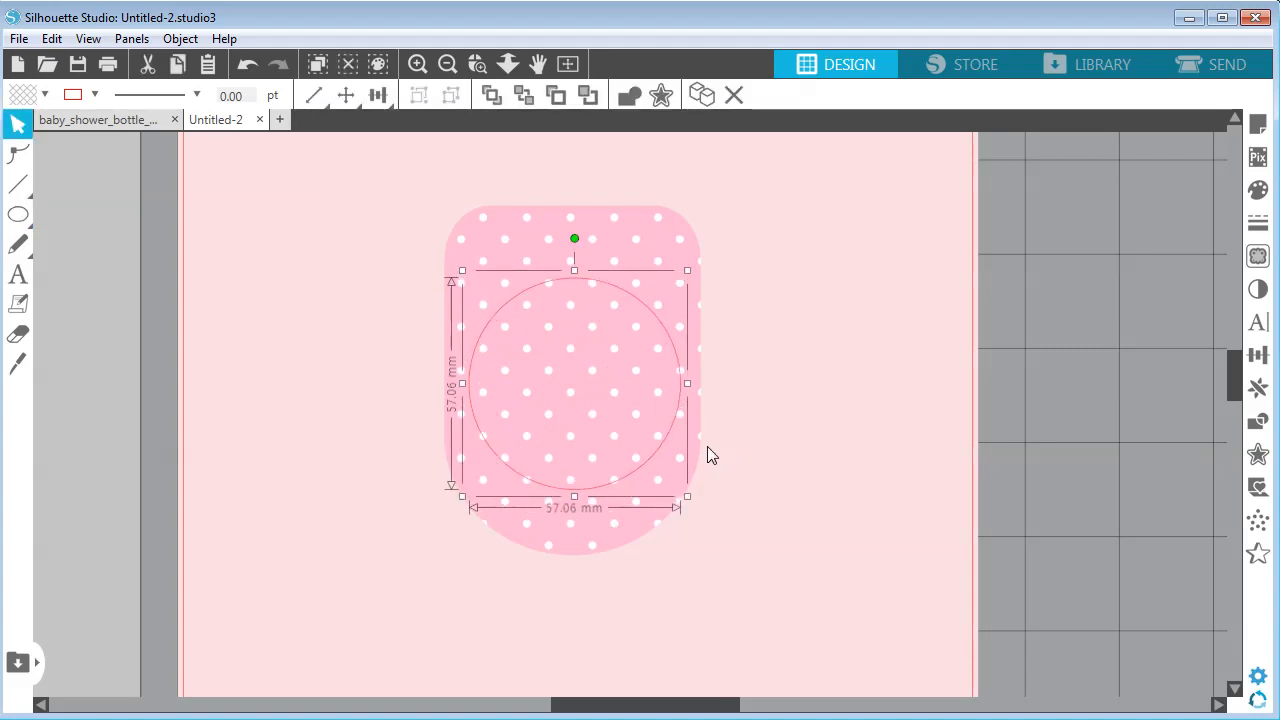
{"action": "key", "text": "Up"}
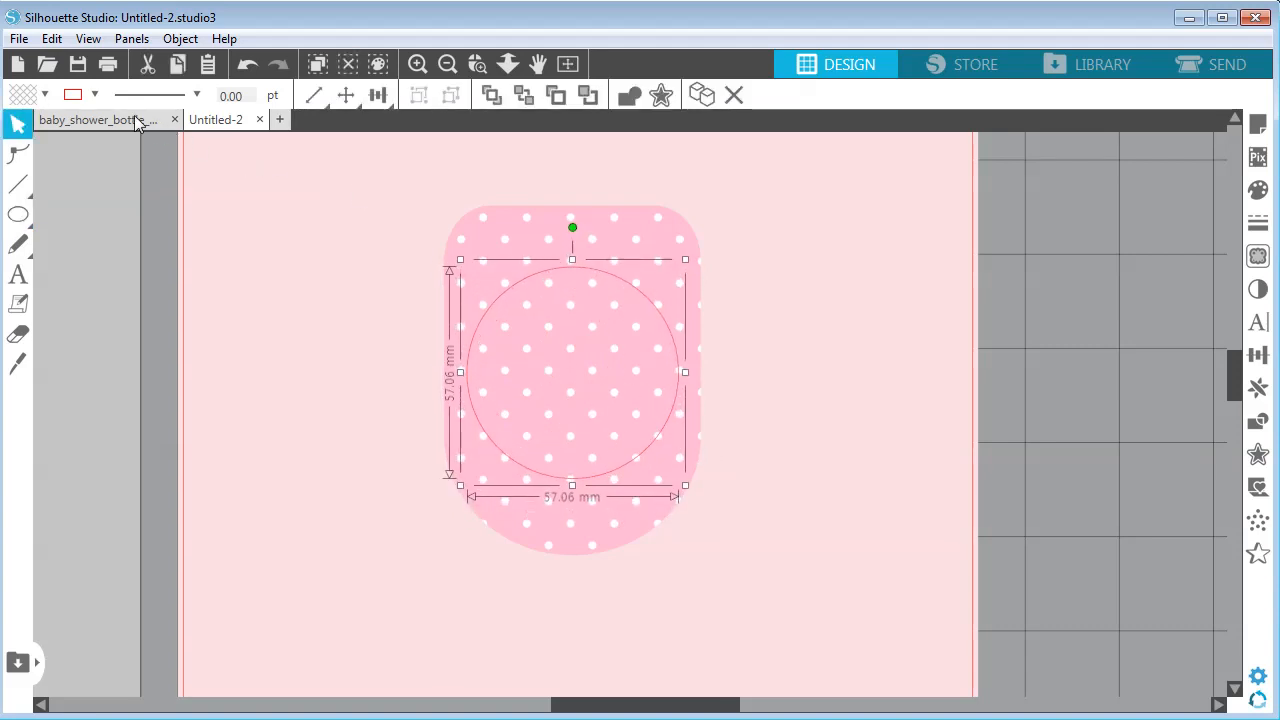
Step: Remove the circle's outline, fill it with white and enlarge it to about 59 mm across
{"action": "left_click", "coordinate": [94, 95]}
{"action": "left_click", "coordinate": [94, 95]}
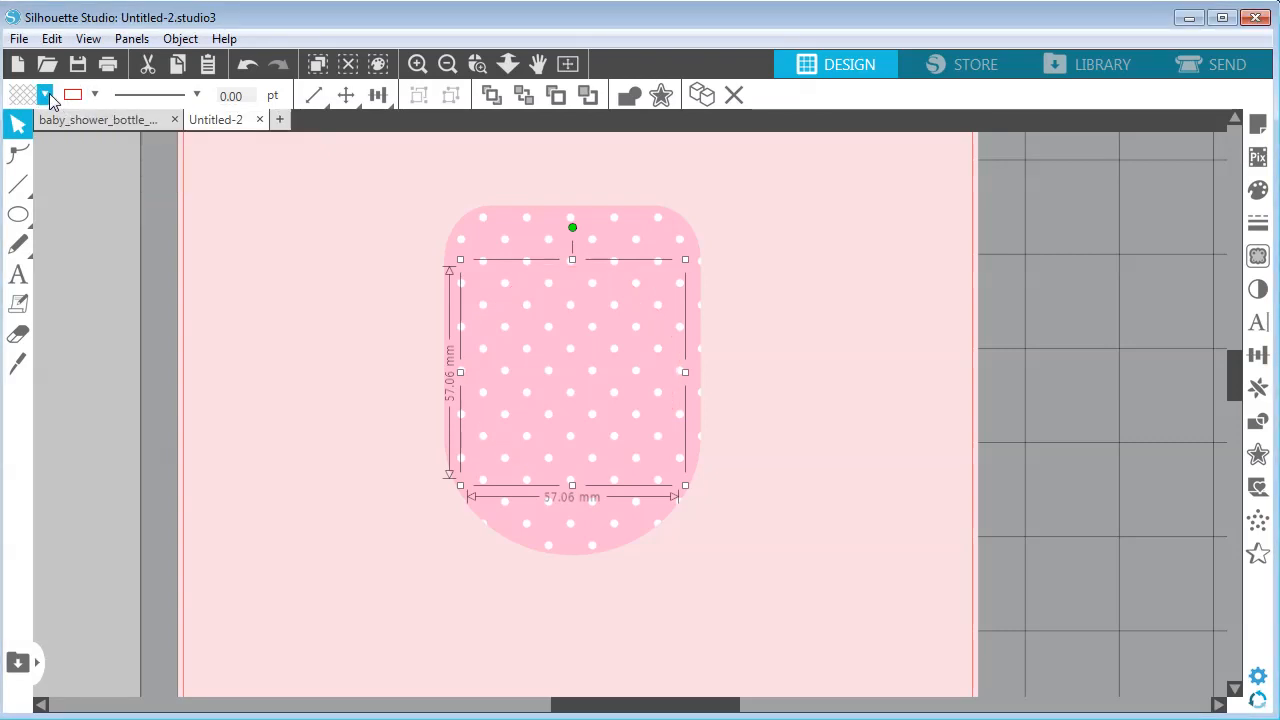
{"action": "left_click", "coordinate": [44, 95]}
{"action": "left_click", "coordinate": [16, 121]}
{"action": "left_click", "coordinate": [766, 409]}
{"action": "left_click", "coordinate": [651, 429]}
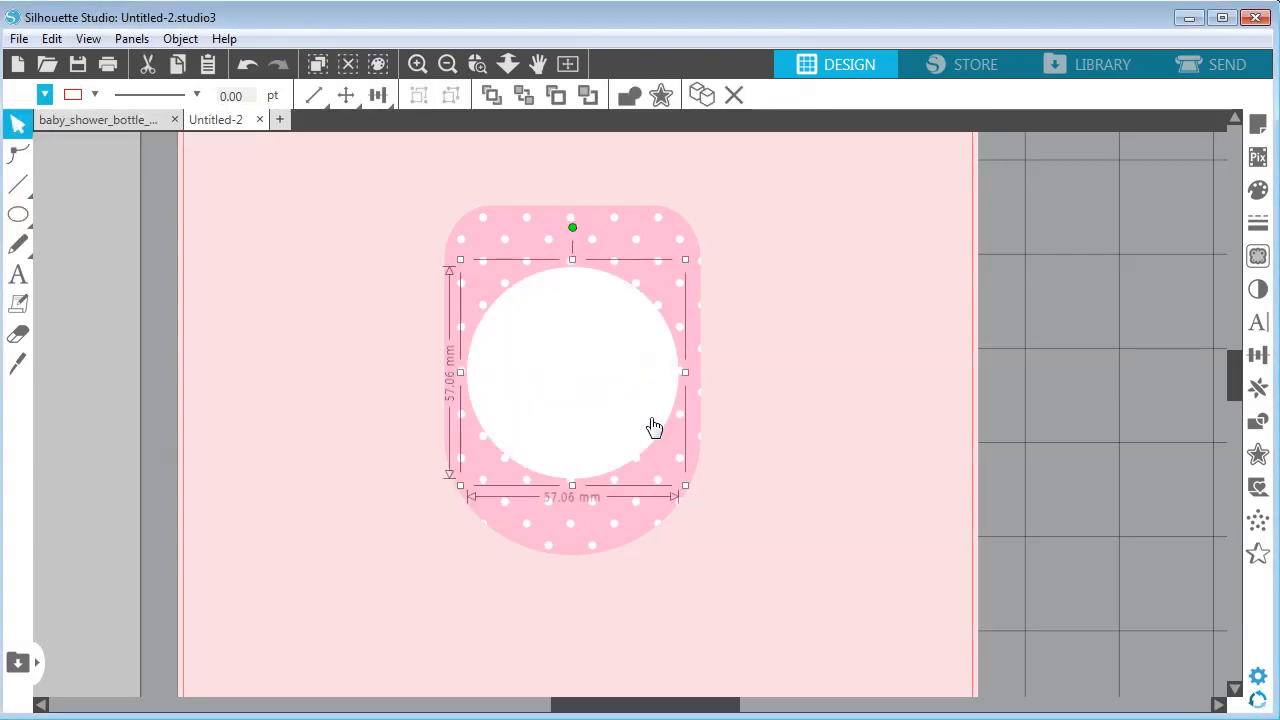
{"action": "left_click_drag", "start_coordinate": [685, 486], "coordinate": [689, 489]}
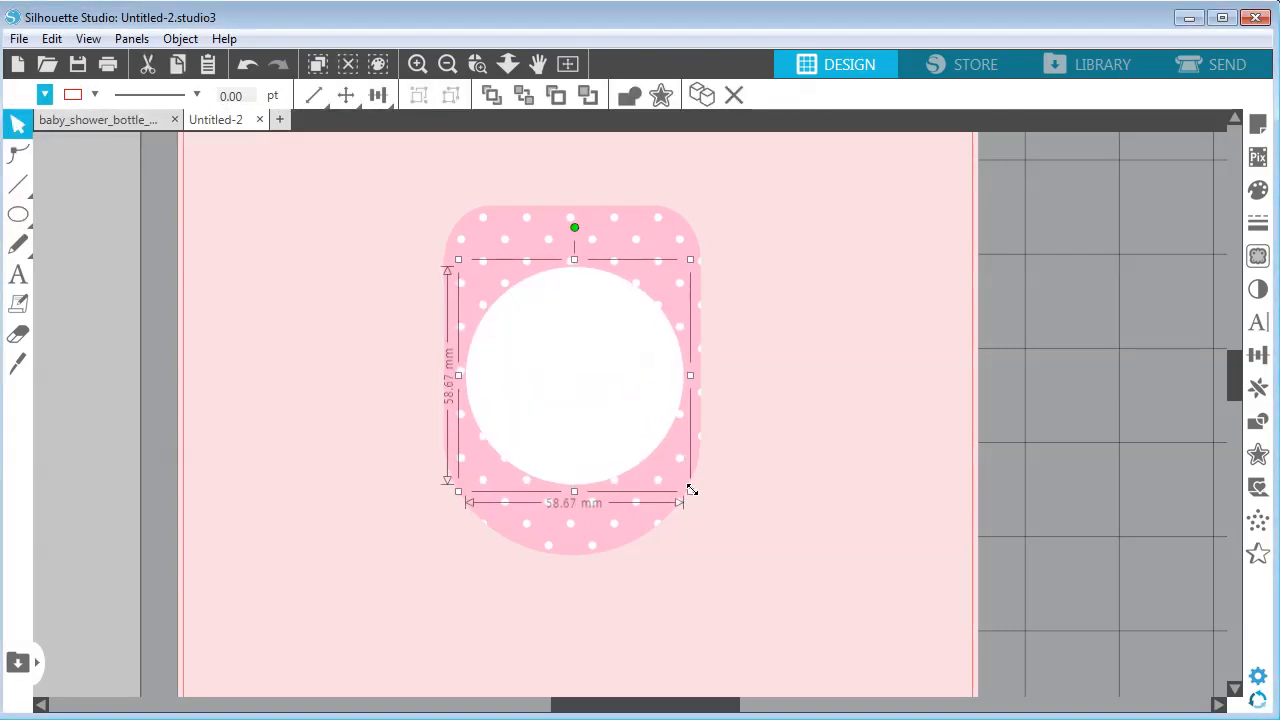
{"action": "left_click", "coordinate": [754, 420]}
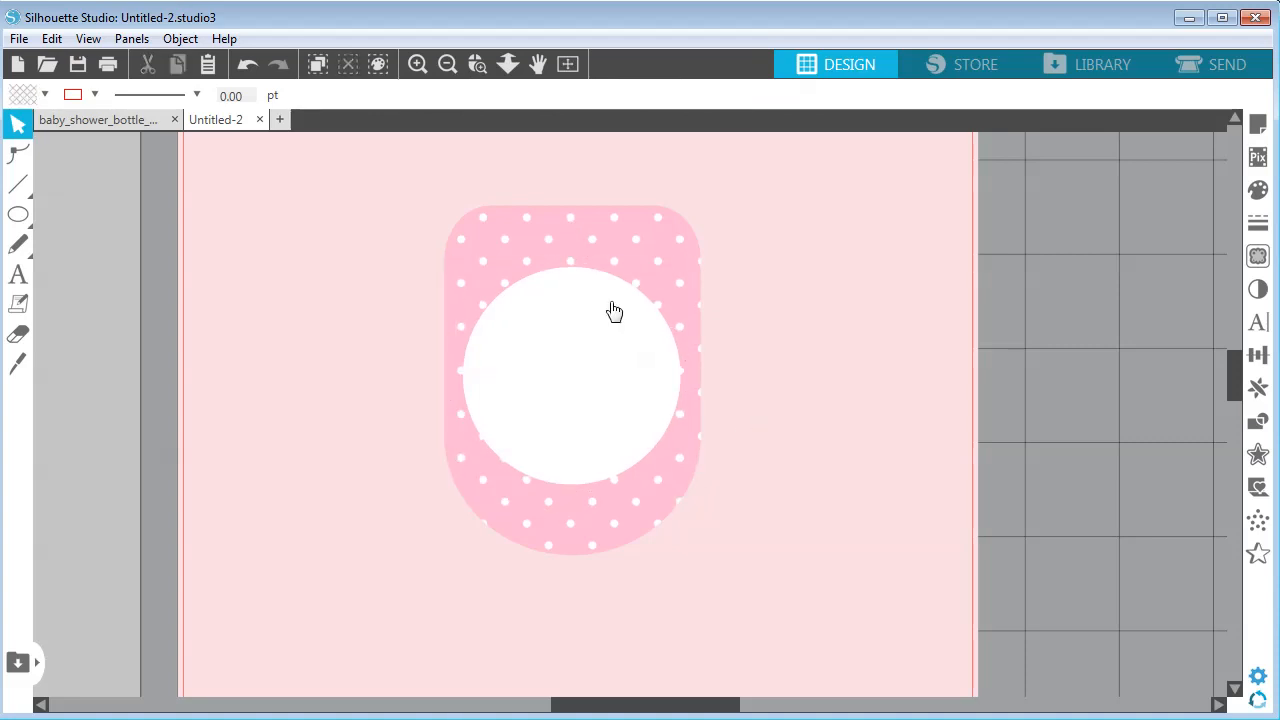
Step: Check the finished sticker document and add a two-line text reading "Thank you" and "11.11.2019" to the new document
{"action": "left_click", "coordinate": [96, 122]}
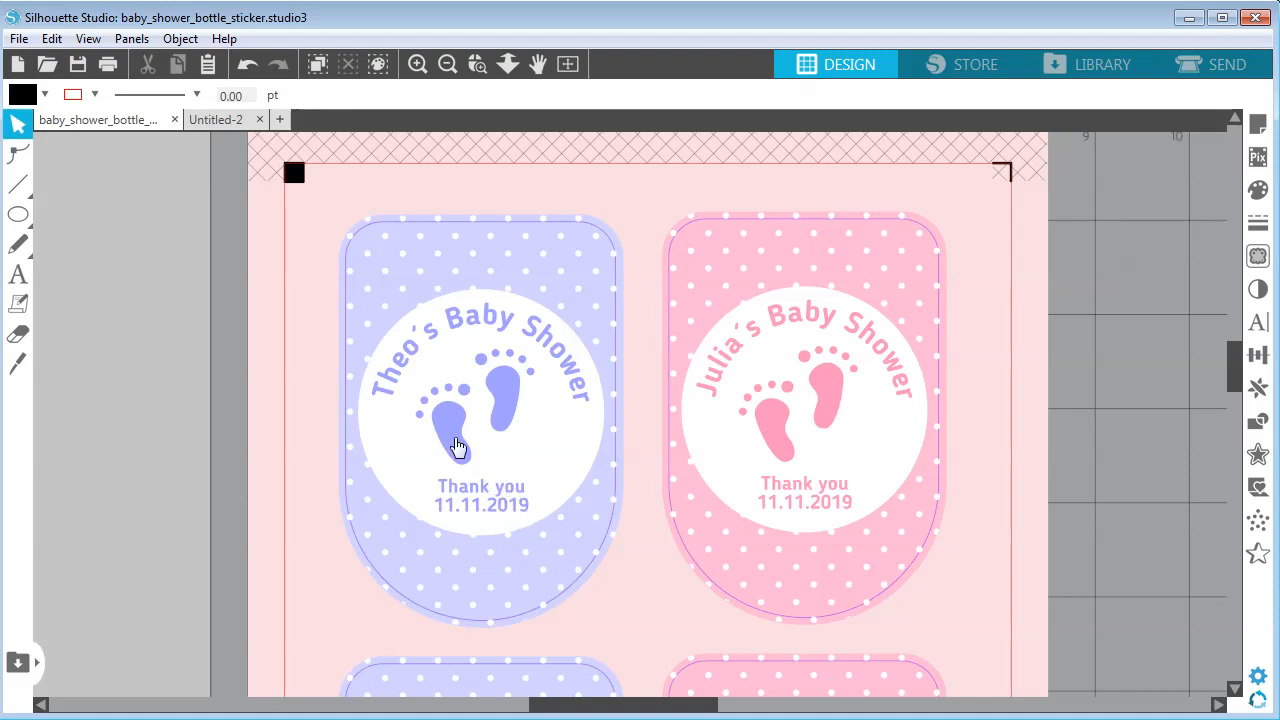
{"action": "left_click", "coordinate": [216, 121]}
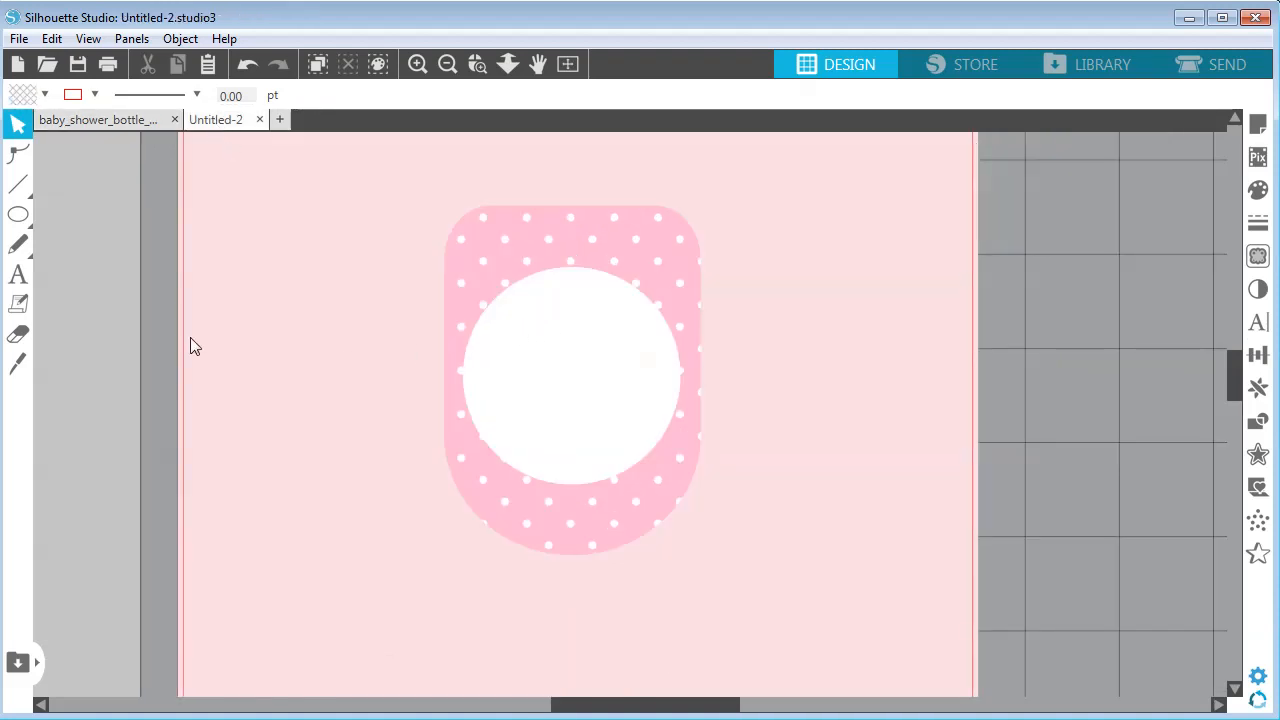
{"action": "left_click", "coordinate": [17, 277]}
{"action": "left_click", "coordinate": [262, 402]}
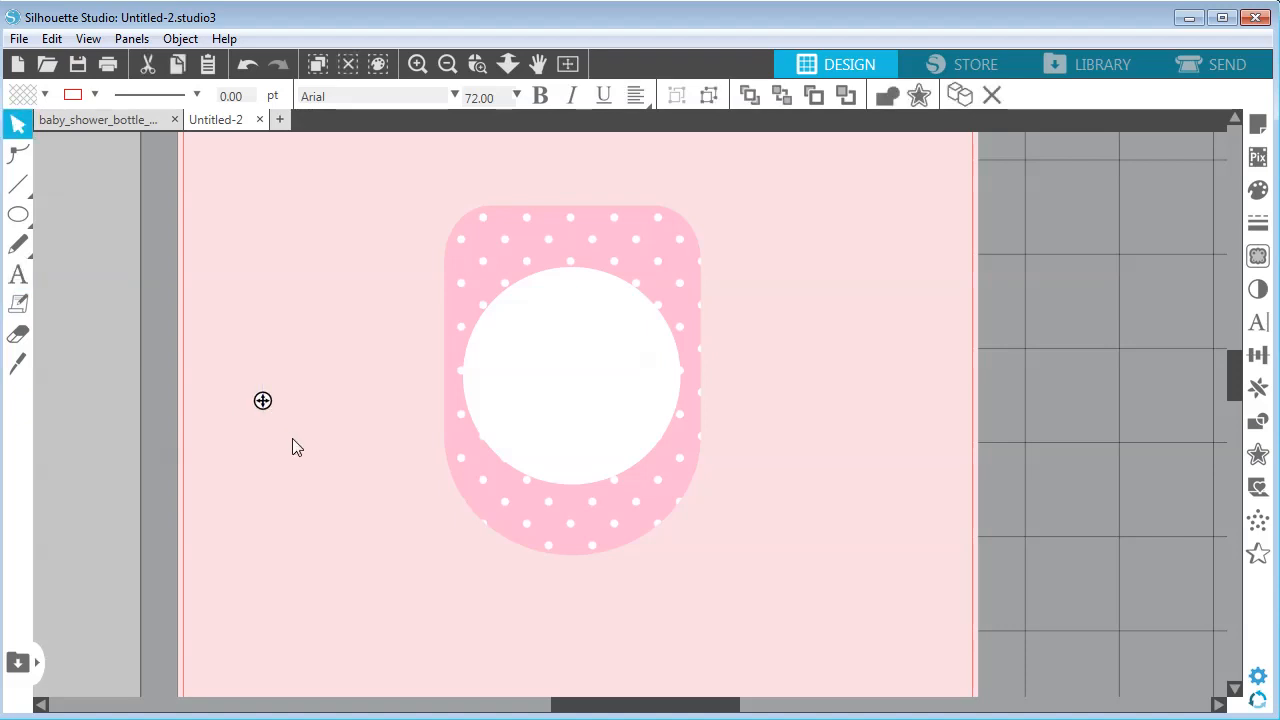
{"action": "type", "text": "11"}
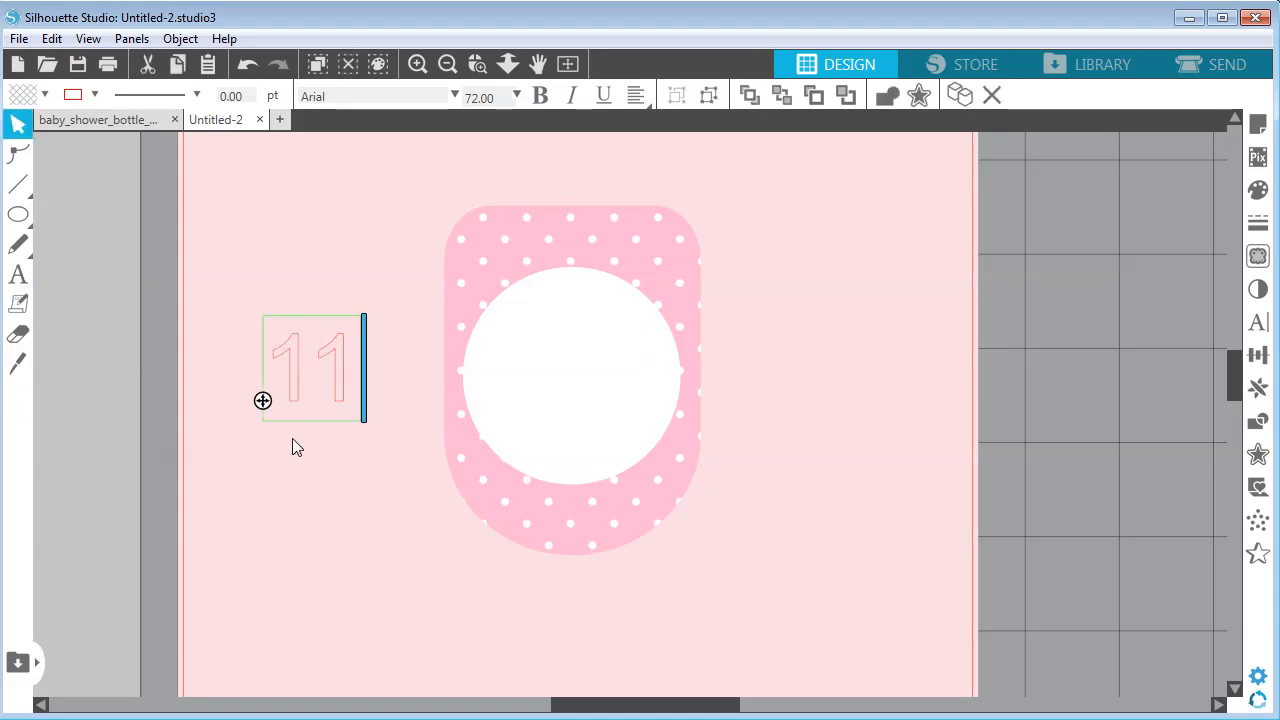
{"action": "type", "text": ".11."}
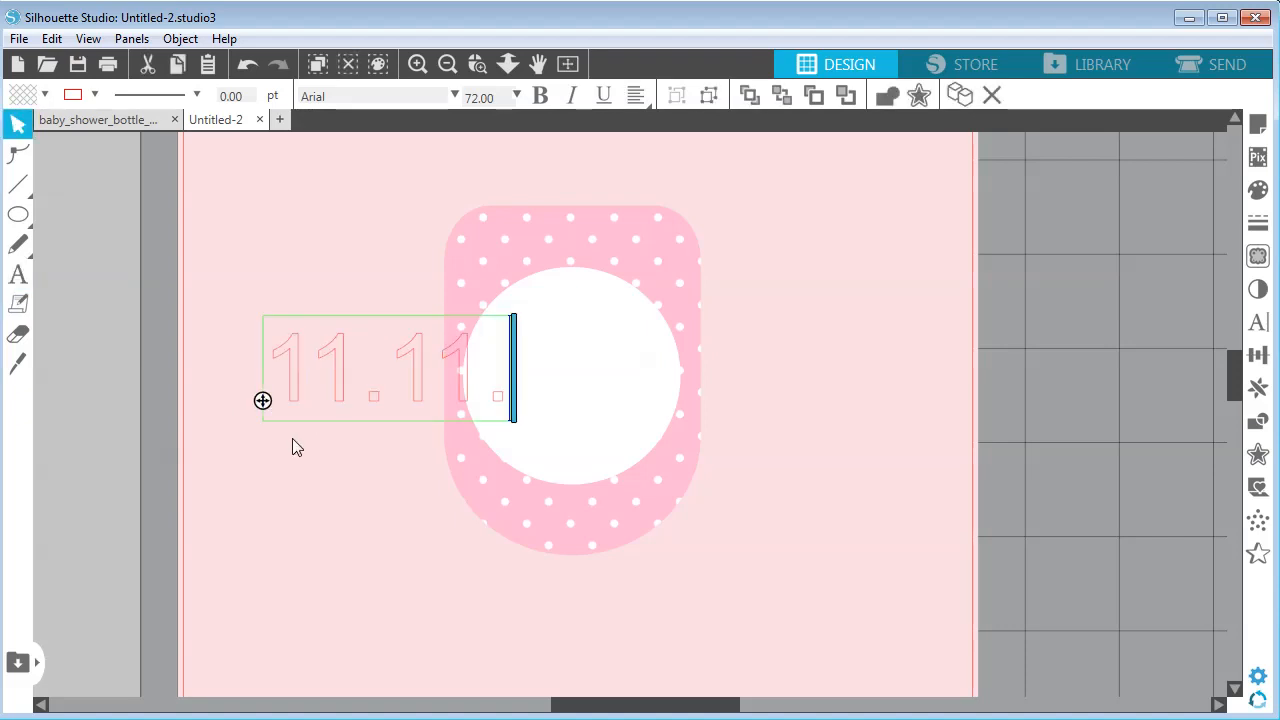
{"action": "type", "text": "2019"}
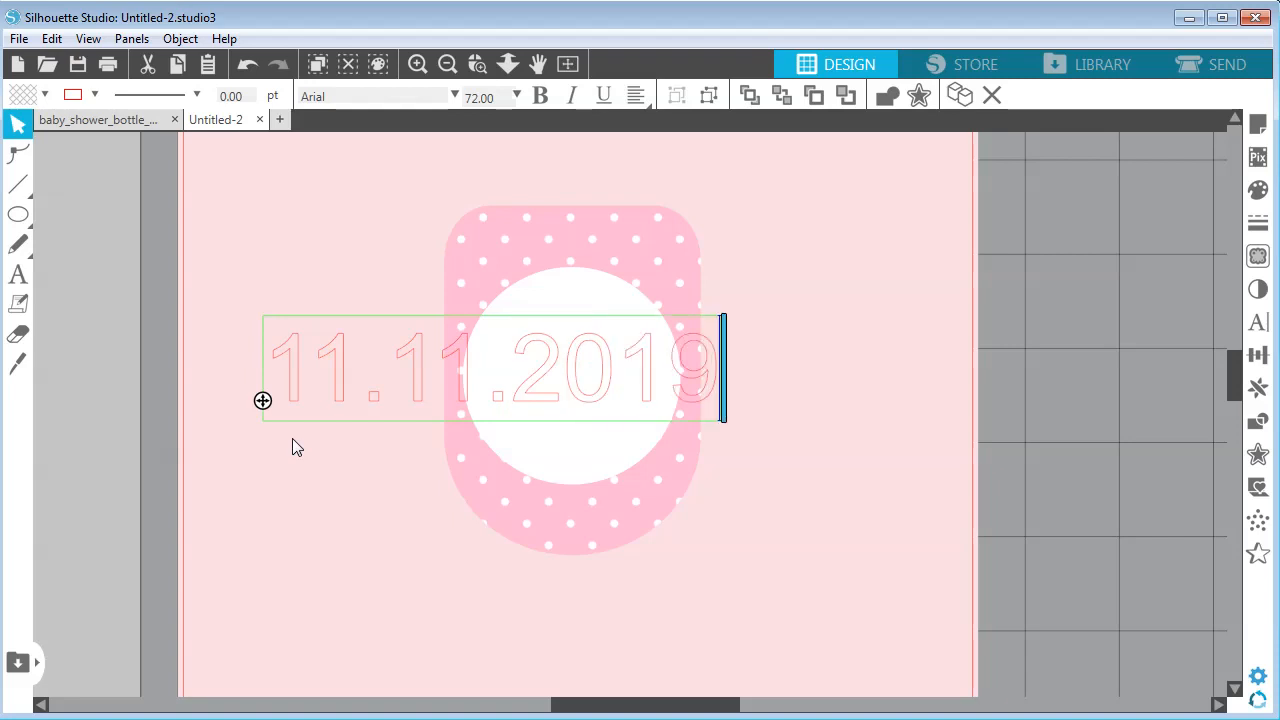
{"action": "key", "text": "Return"}
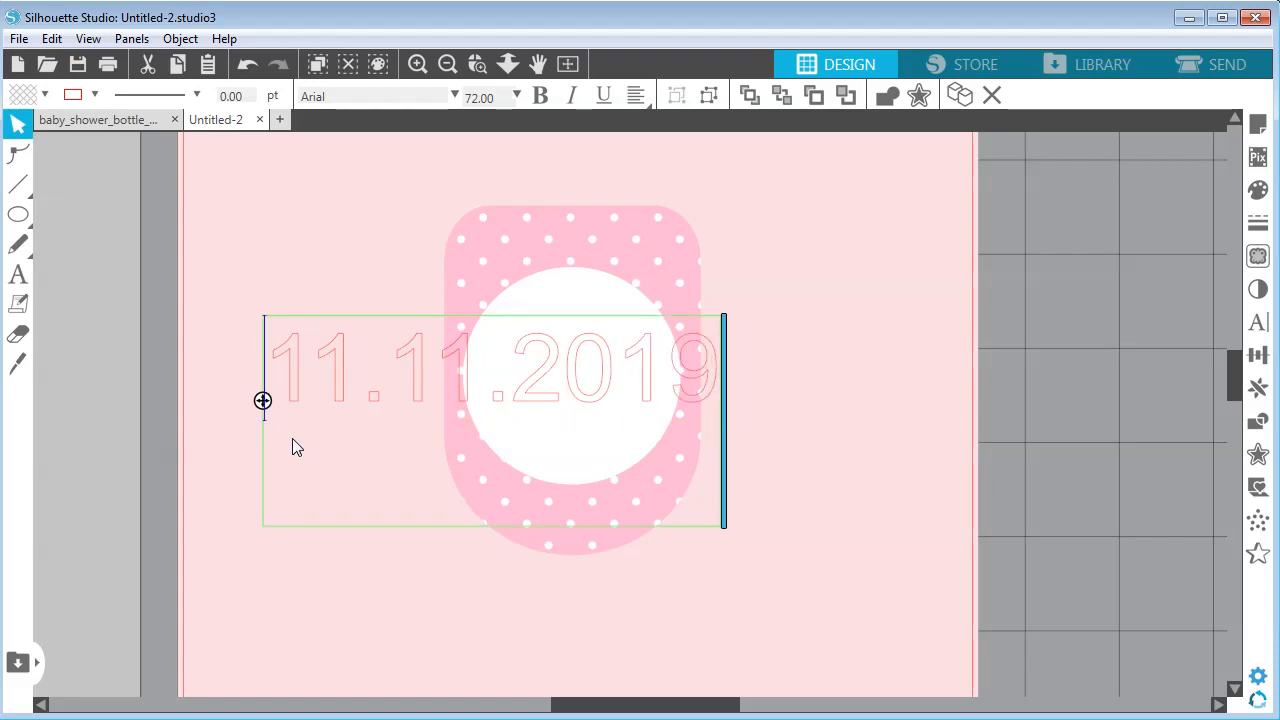
{"action": "key", "text": "Up"}
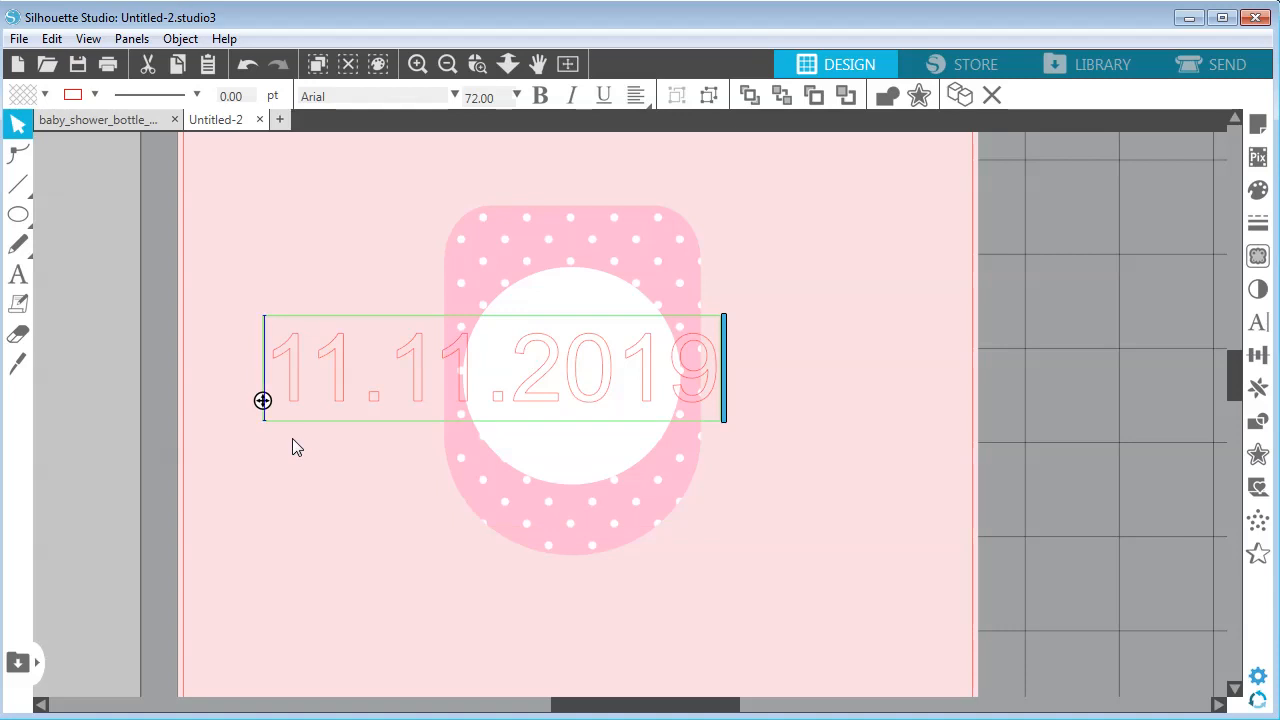
{"action": "key", "text": "Return"}
{"action": "type", "text": "Thank you"}
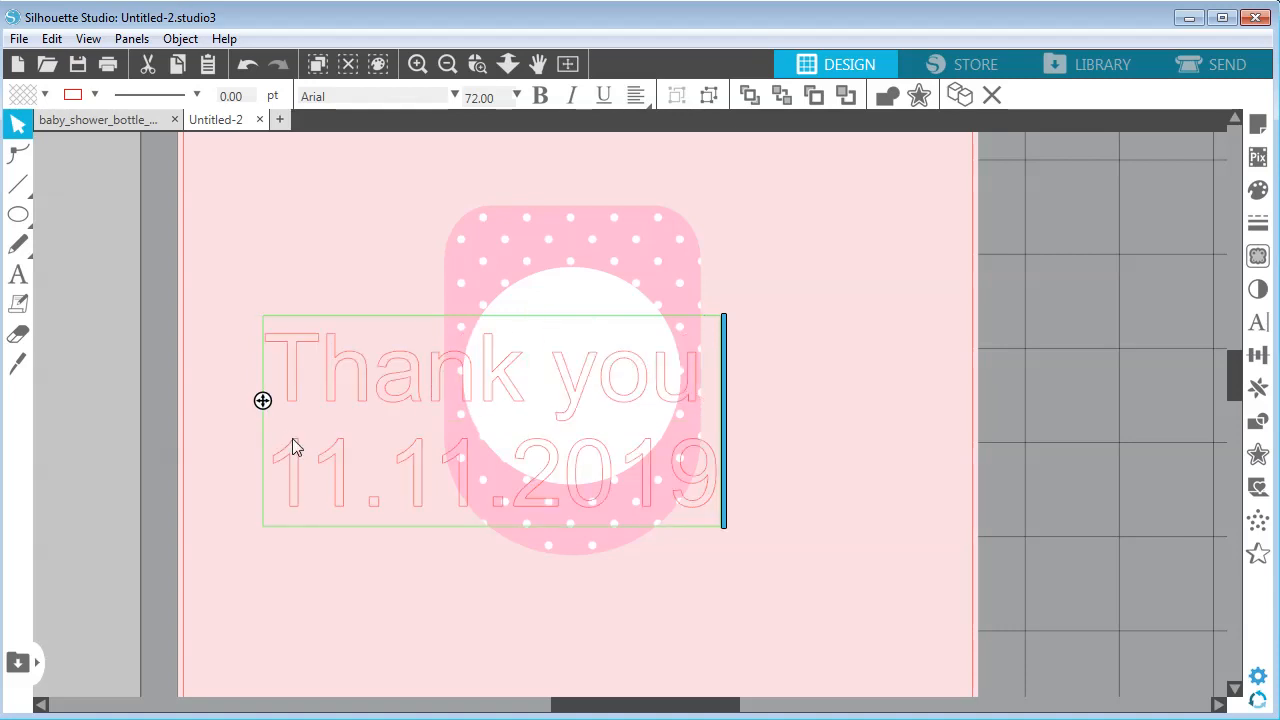
Step: Set the whole two-line text to the blogger Sans font in bold with centred alignment
{"action": "key", "text": "ctrl+a"}
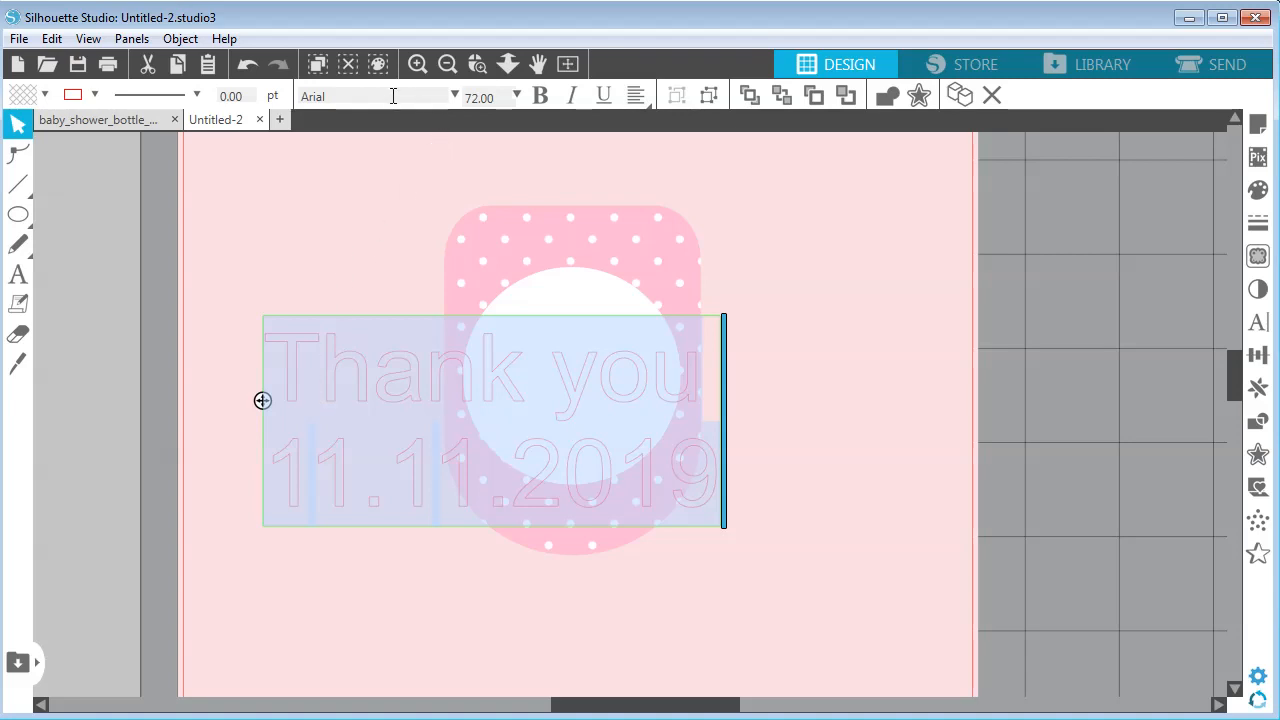
{"action": "left_click", "coordinate": [342, 96]}
{"action": "type", "text": "blogger Sans"}
{"action": "key", "text": "Return"}
{"action": "left_click", "coordinate": [541, 95]}
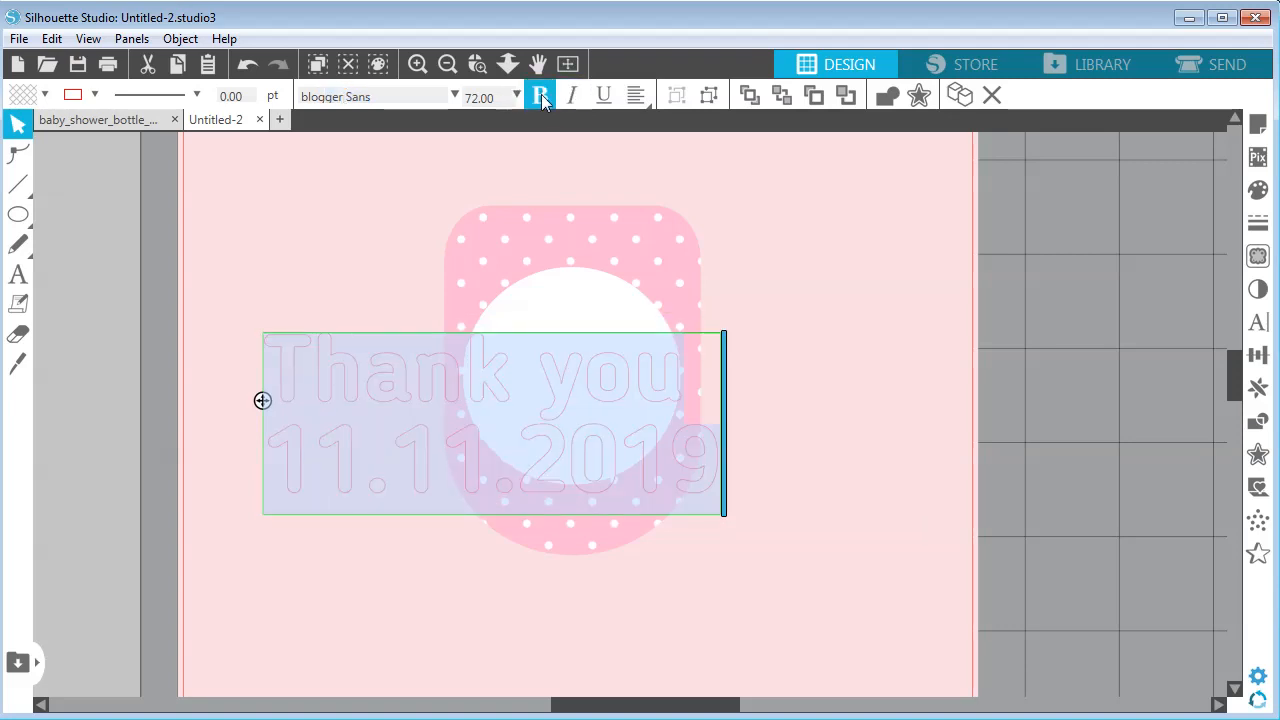
{"action": "left_click", "coordinate": [635, 95]}
{"action": "left_click", "coordinate": [667, 125]}
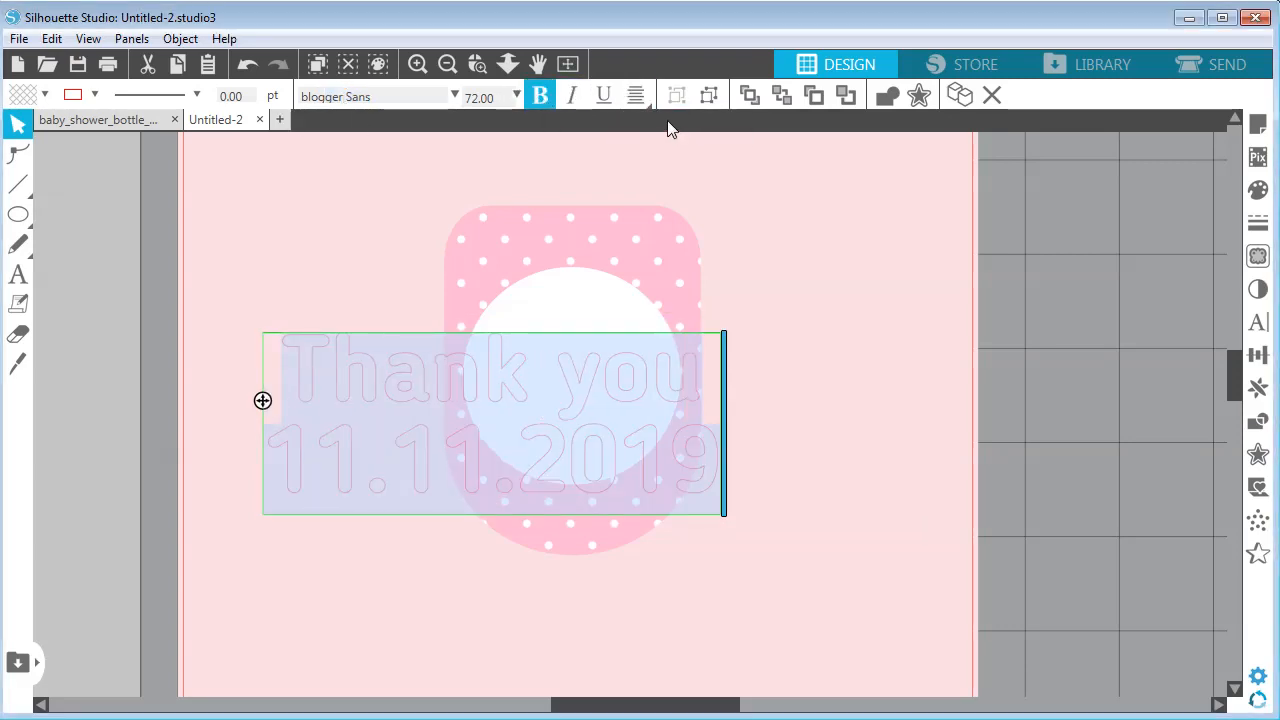
Step: Remove the outline of the two-line text and fill it with the medium pink colour
{"action": "left_click", "coordinate": [96, 97]}
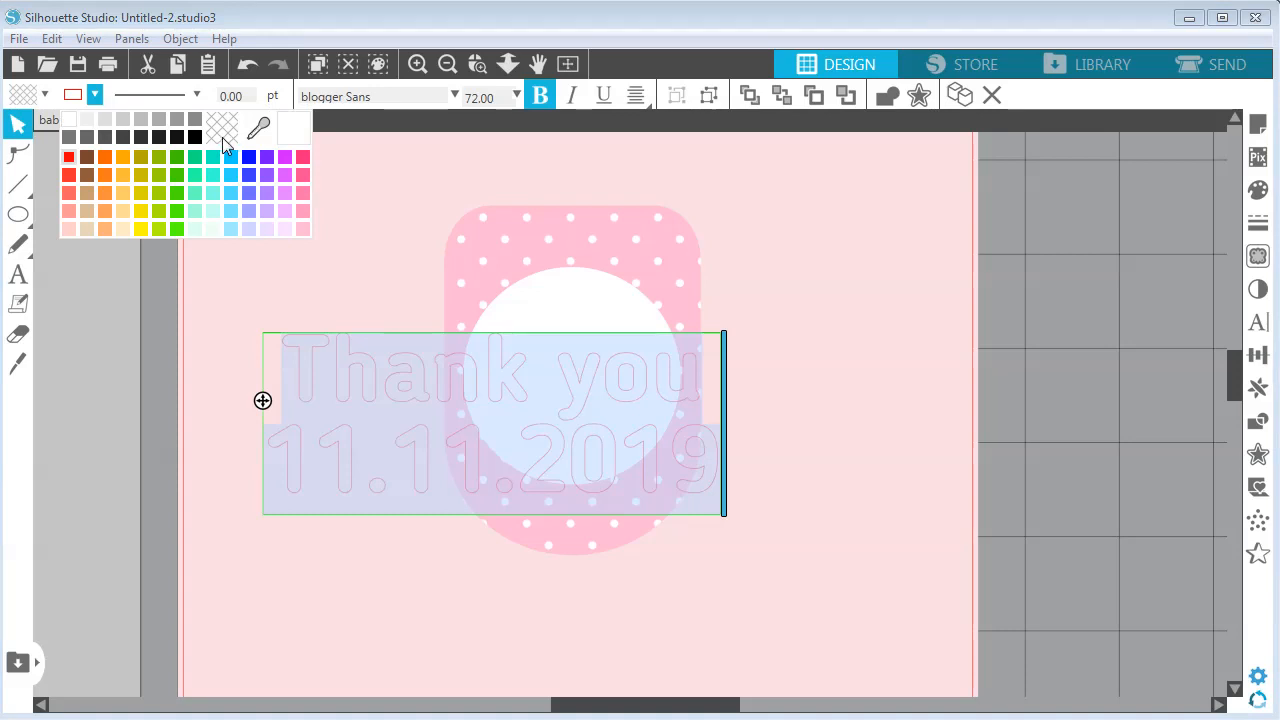
{"action": "left_click", "coordinate": [222, 137]}
{"action": "left_click", "coordinate": [44, 95]}
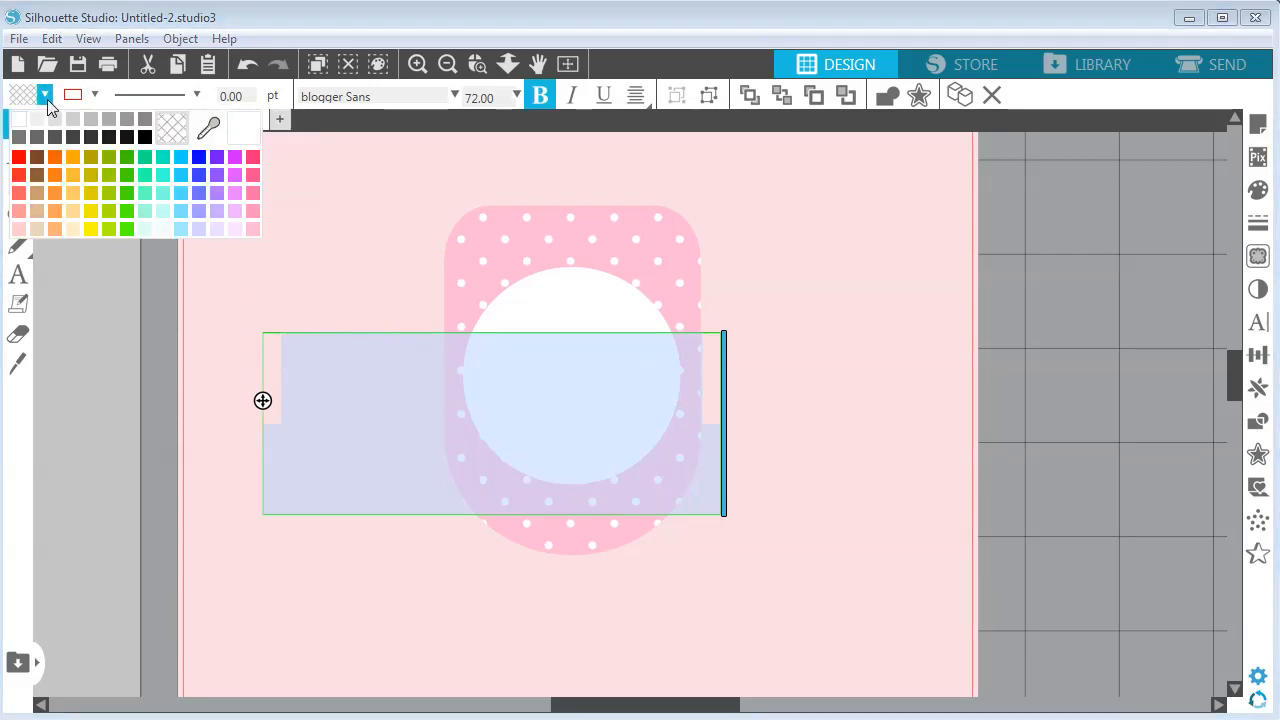
{"action": "left_click", "coordinate": [252, 211]}
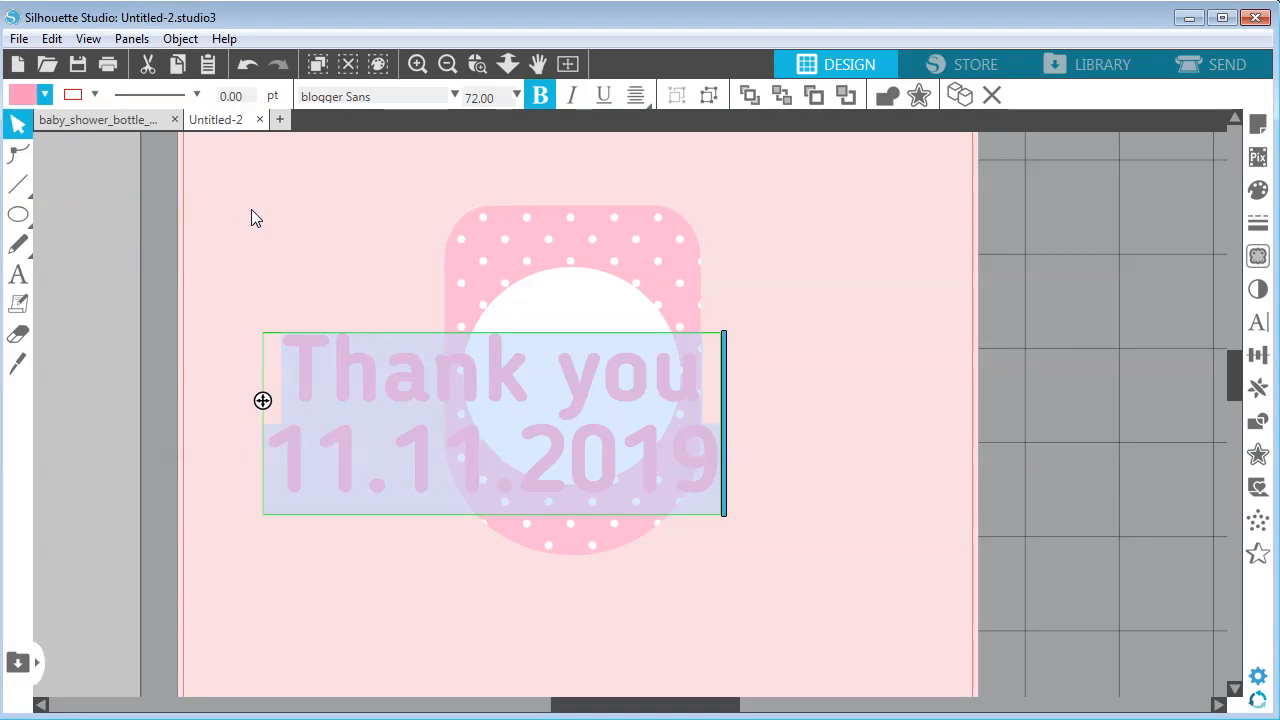
Step: Set the two-line text to 20 pt and move it into the lower part of the white circle
{"action": "left_click", "coordinate": [485, 97]}
{"action": "type", "text": "20"}
{"action": "key", "text": "Return"}
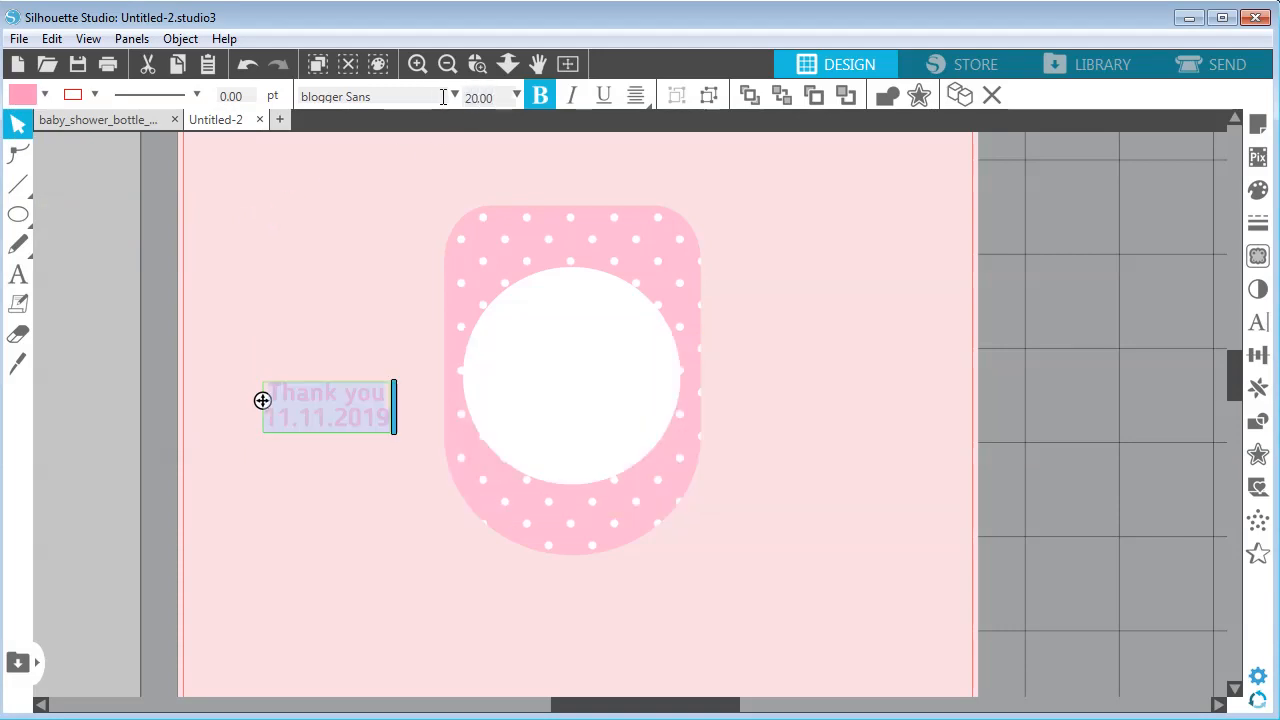
{"action": "left_click", "coordinate": [274, 409]}
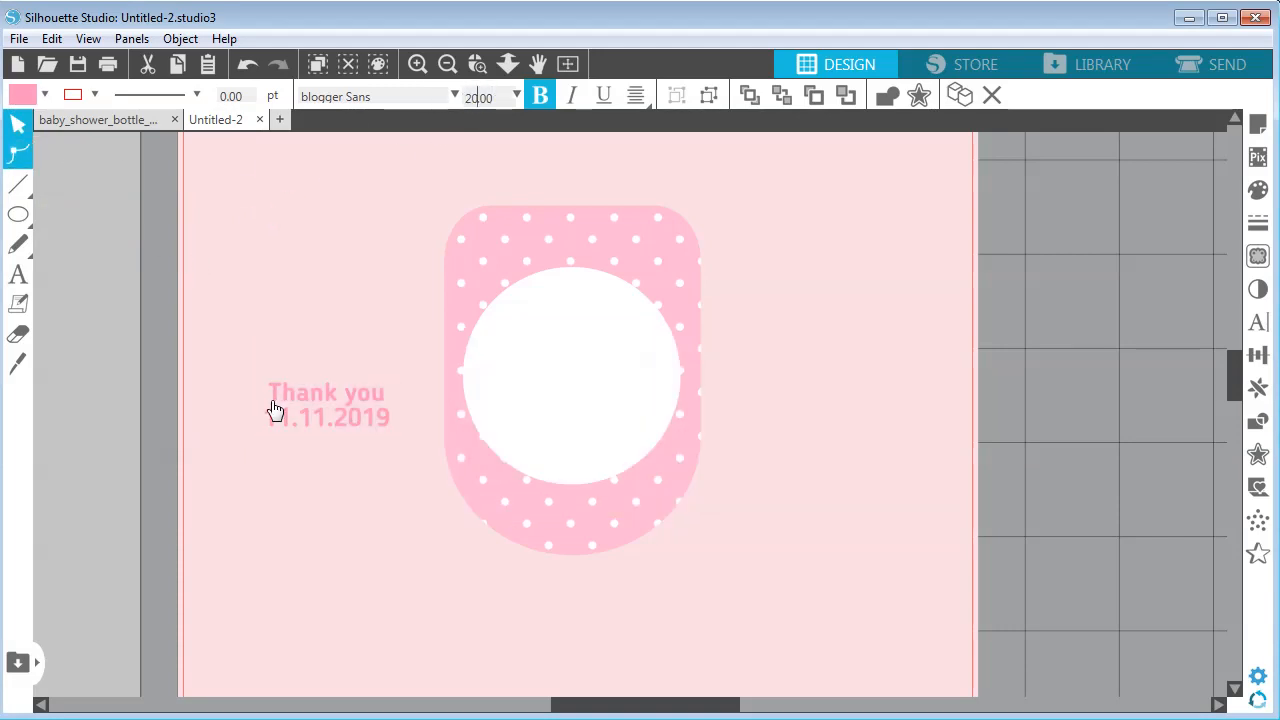
{"action": "left_click_drag", "start_coordinate": [309, 406], "coordinate": [554, 438]}
Step: Reduce the thank-you text to 15 pt, centre it near the bottom of the white circle and deselect it
{"action": "double_click", "coordinate": [487, 97]}
{"action": "type", "text": "15"}
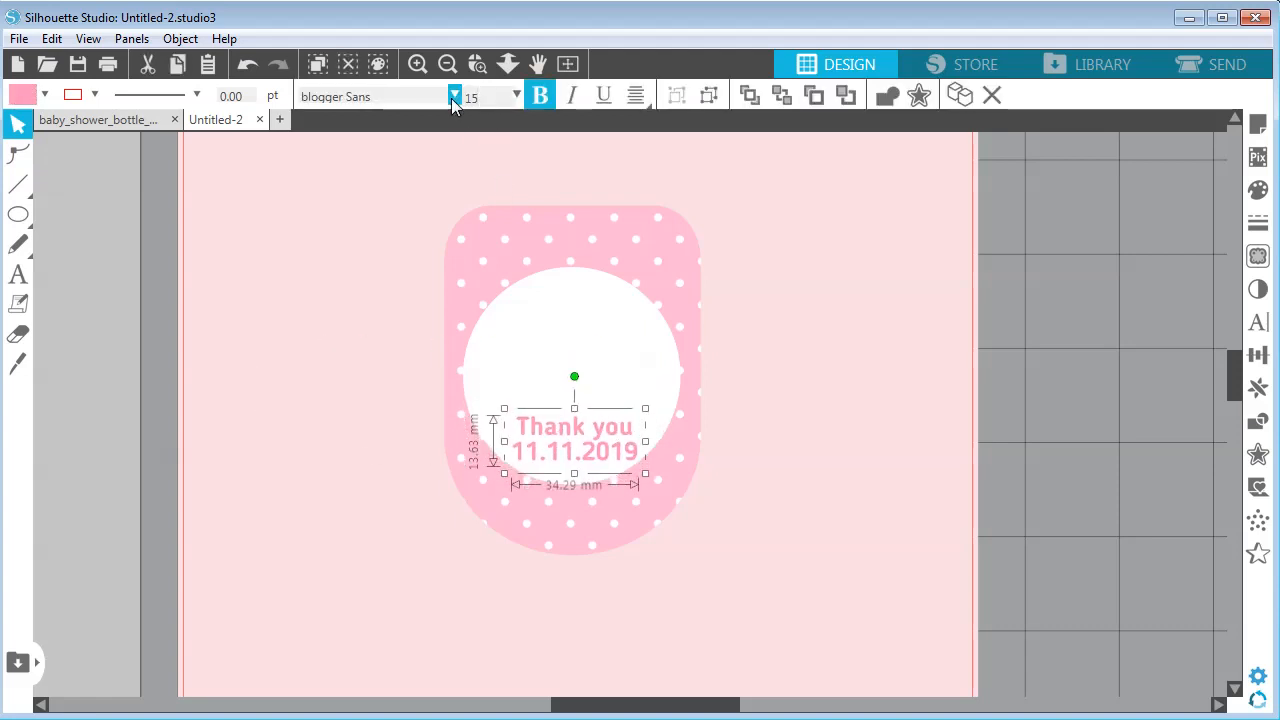
{"action": "key", "text": "Return"}
{"action": "left_click_drag", "start_coordinate": [587, 452], "coordinate": [601, 462]}
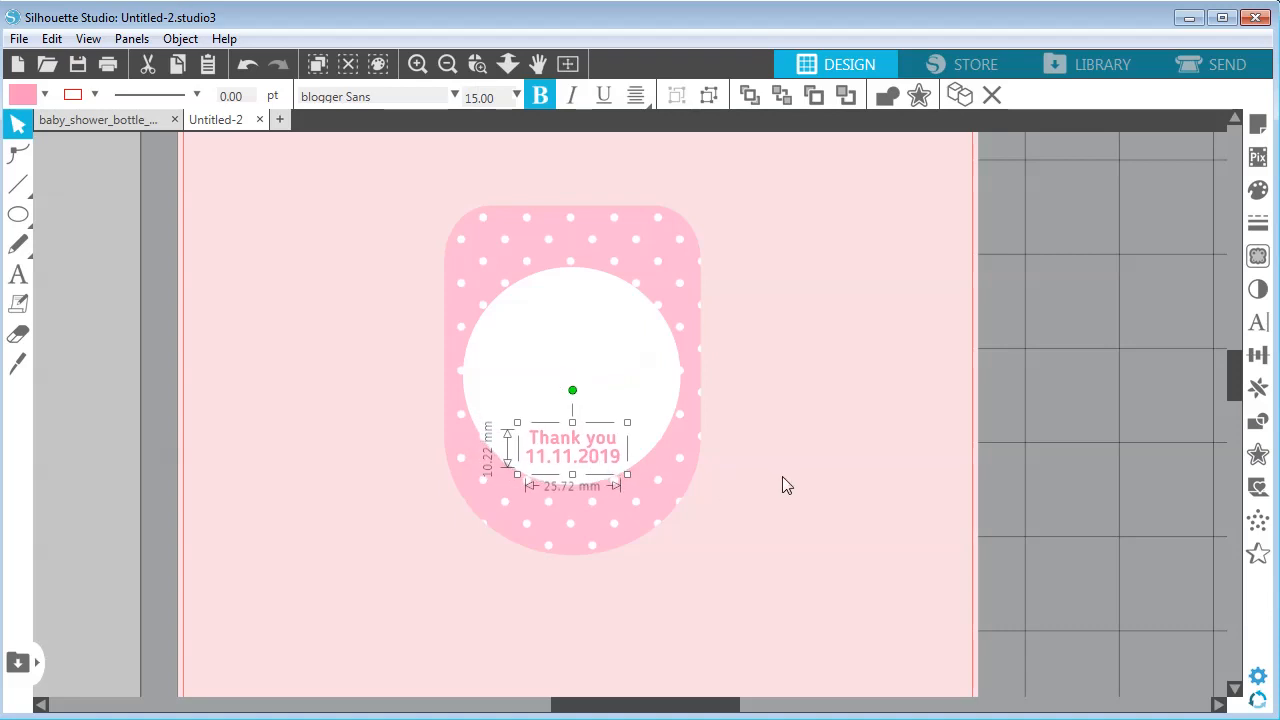
{"action": "left_click", "coordinate": [782, 476]}
{"action": "left_click", "coordinate": [607, 464]}
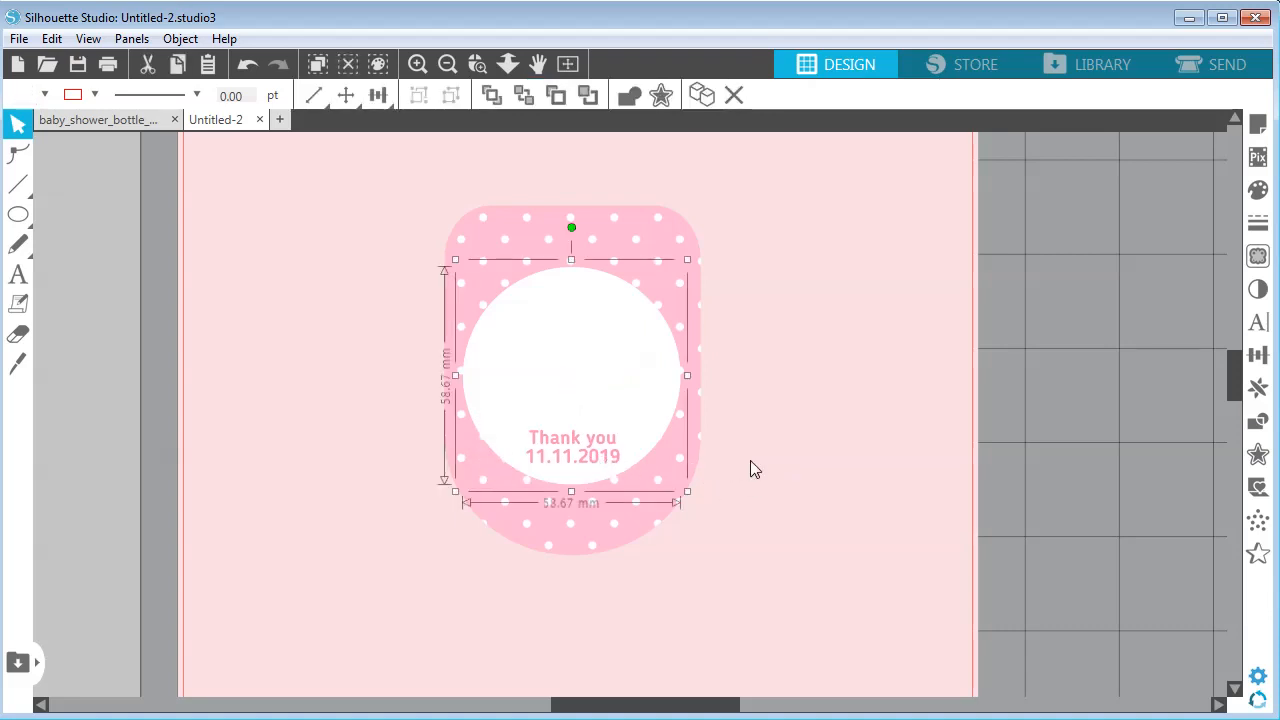
{"action": "left_click", "coordinate": [563, 449]}
{"action": "left_click", "coordinate": [277, 287]}
{"action": "scroll", "coordinate": [299, 315], "scroll_direction": "up", "scroll_amount": 1}
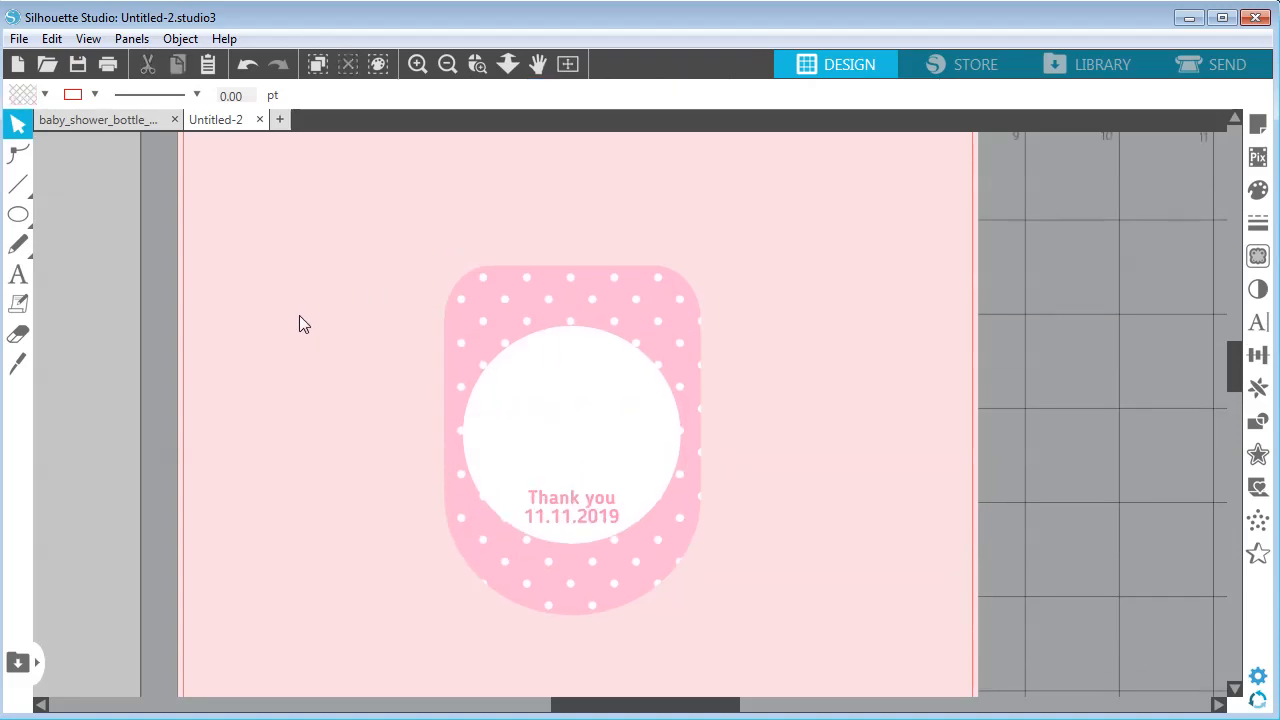
Step: Check the finished sticker document and add a text above the label with the child's first name followed by "´s Baby Shower"
{"action": "left_click", "coordinate": [88, 121]}
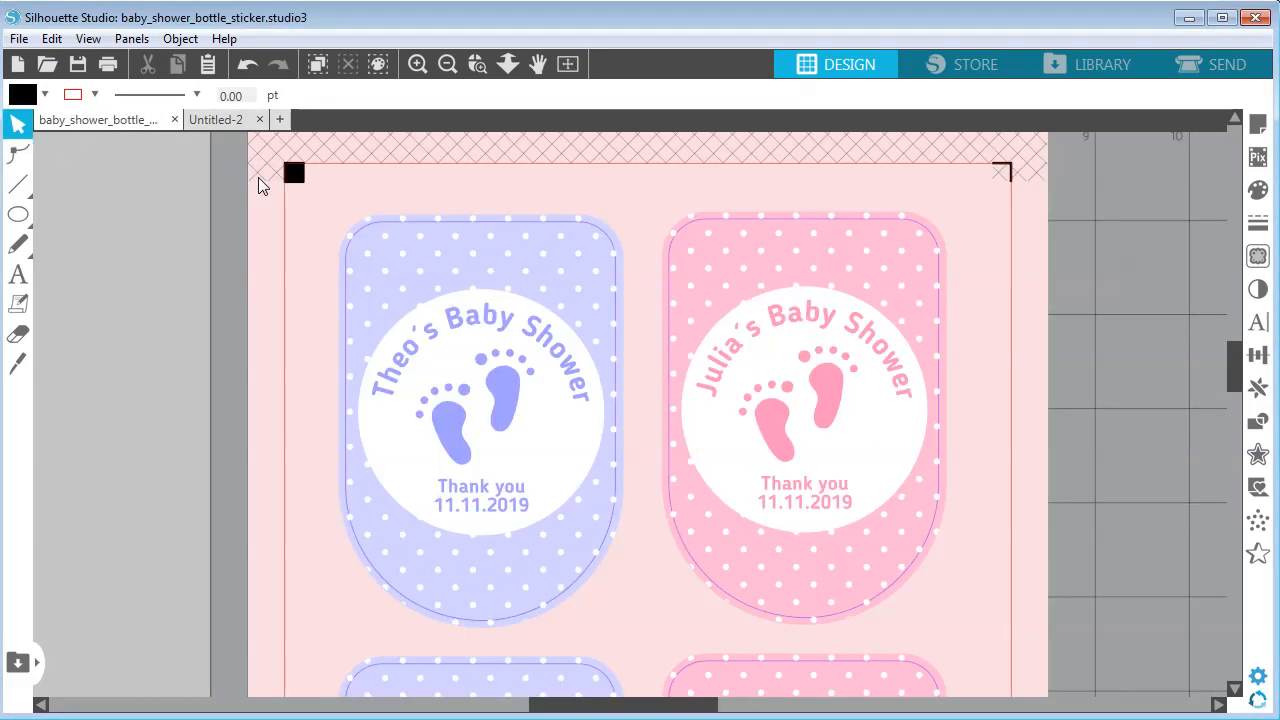
{"action": "left_click", "coordinate": [226, 121]}
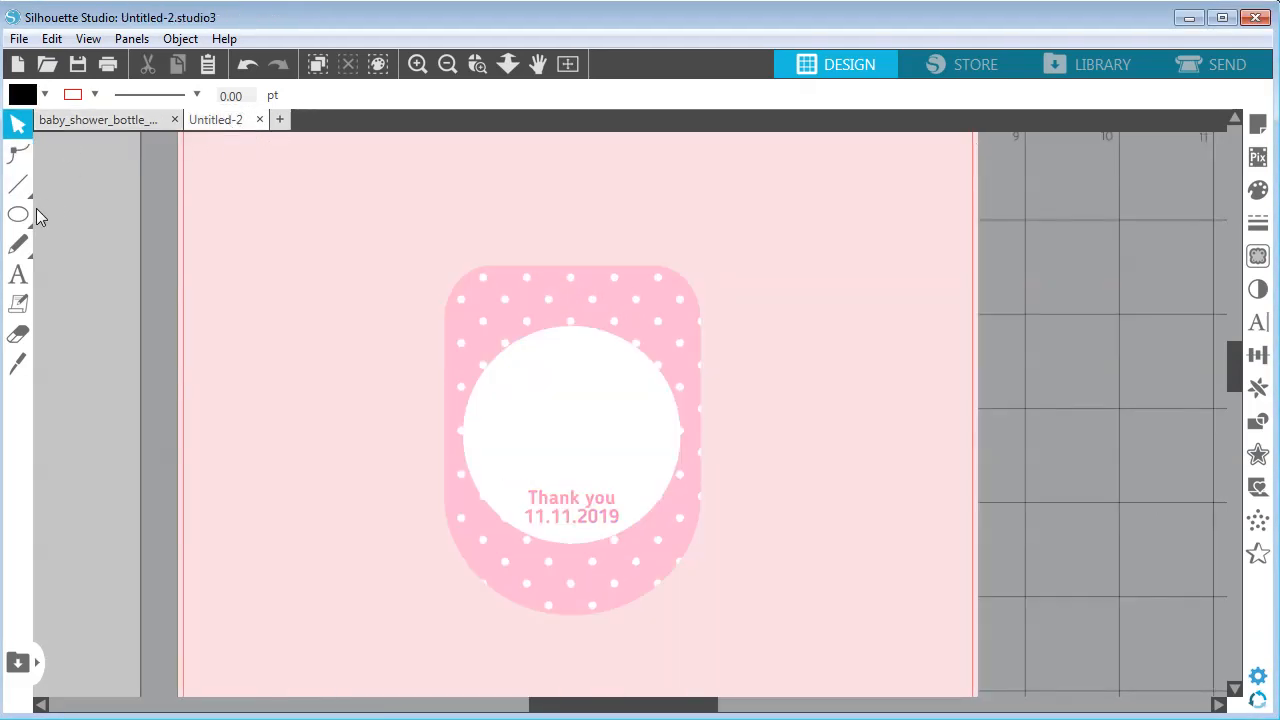
{"action": "left_click", "coordinate": [26, 286]}
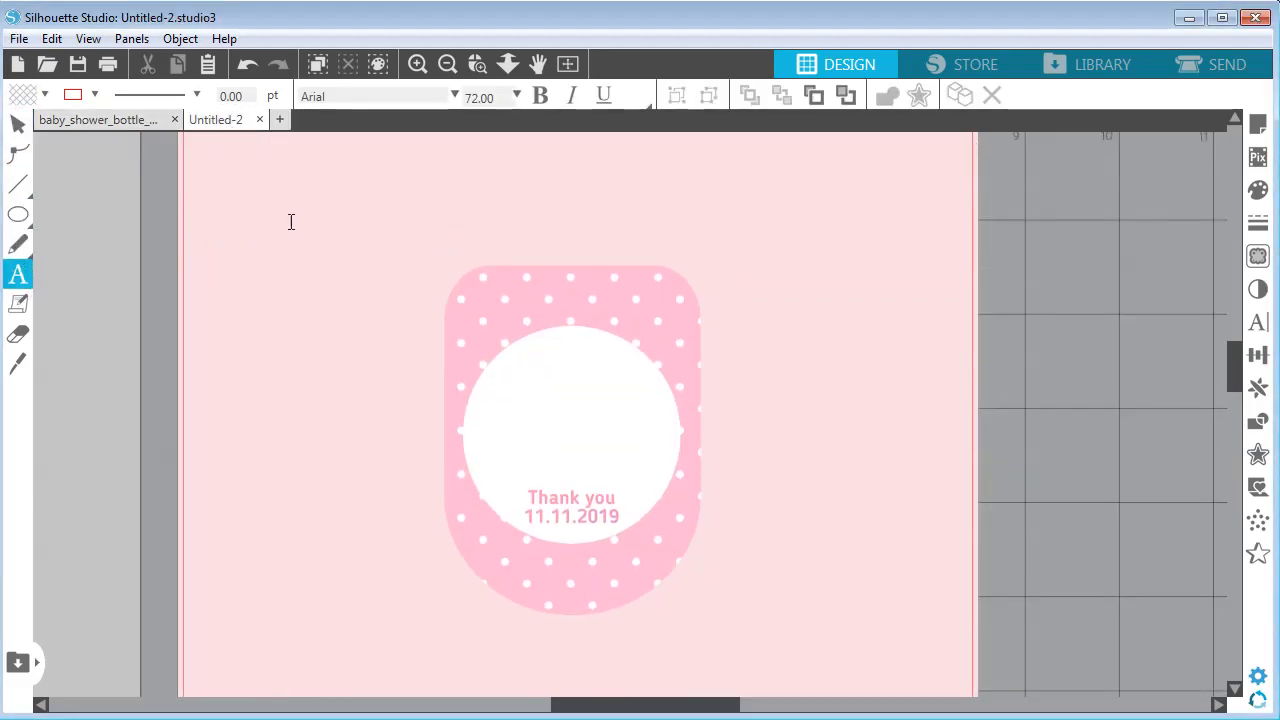
{"action": "left_click", "coordinate": [289, 220]}
{"action": "type", "text": "Ju"}
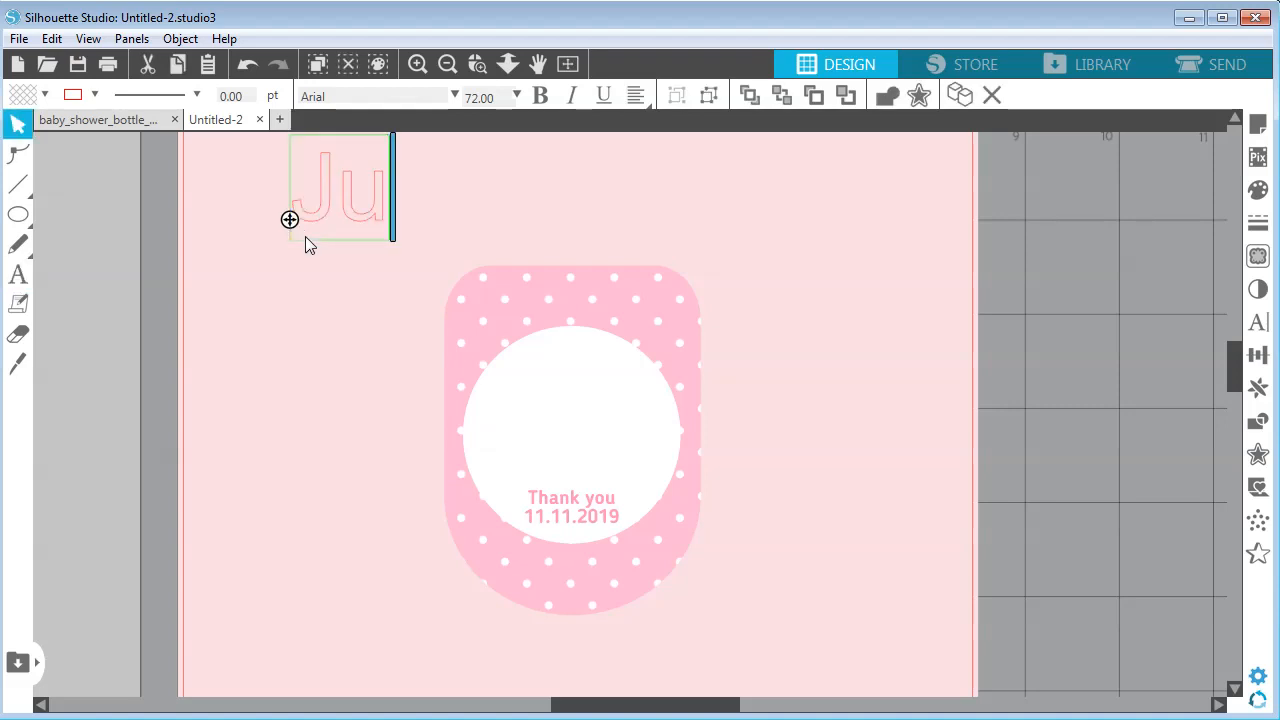
{"action": "type", "text": "lia´s Baby Shio"}
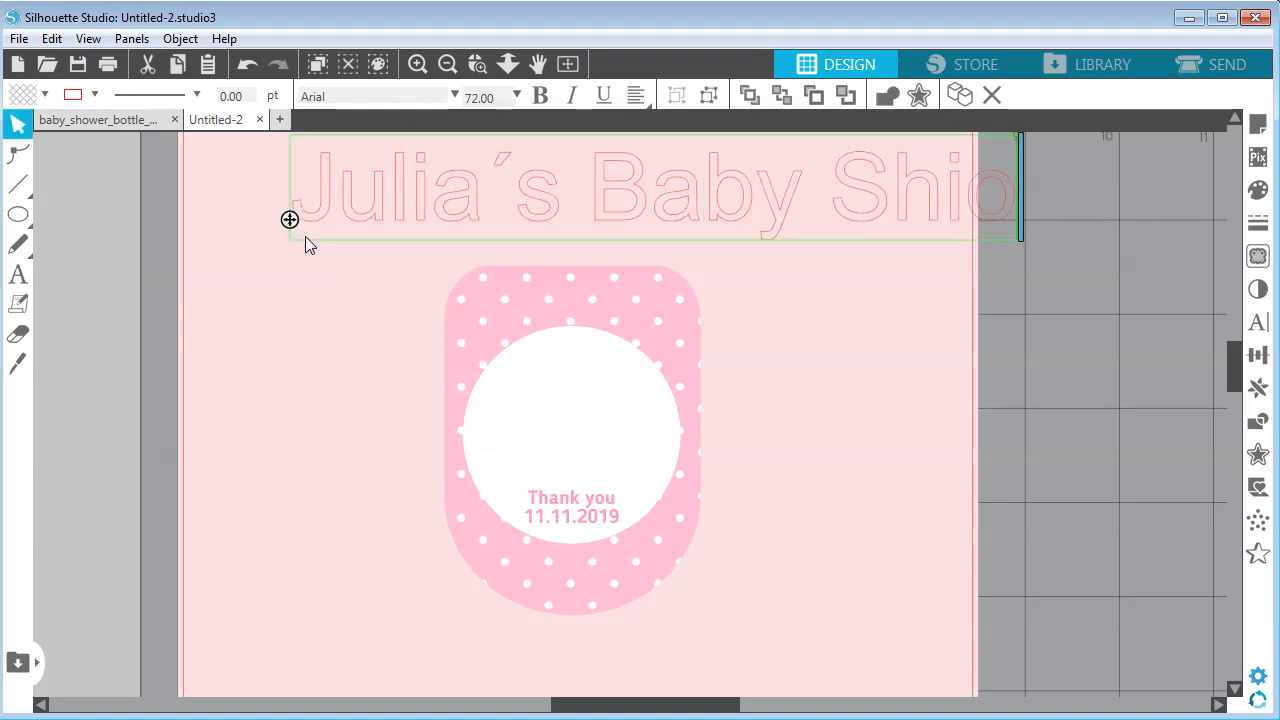
{"action": "key", "text": "BackSpace"}
{"action": "type", "text": "wer"}
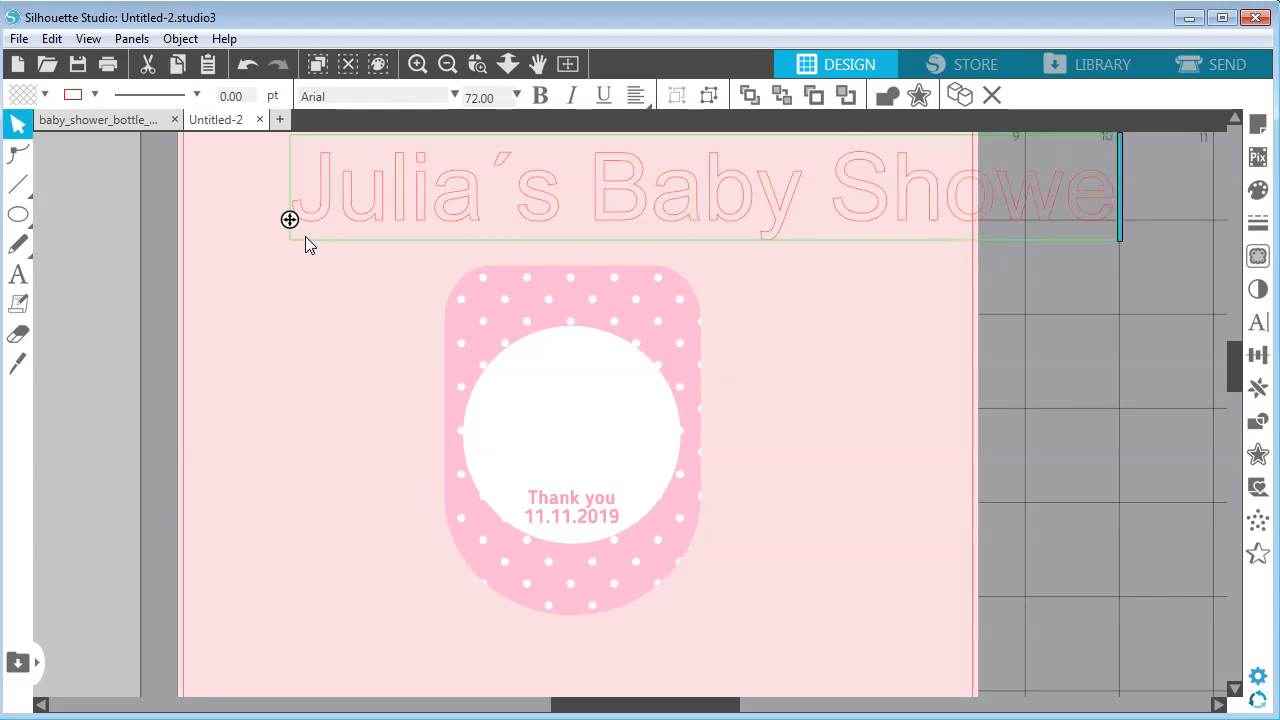
Step: Set the whole baby shower title to the blogger Sans font in bold
{"action": "key", "text": "ctrl+a"}
{"action": "left_click_drag", "start_coordinate": [342, 97], "coordinate": [286, 99]}
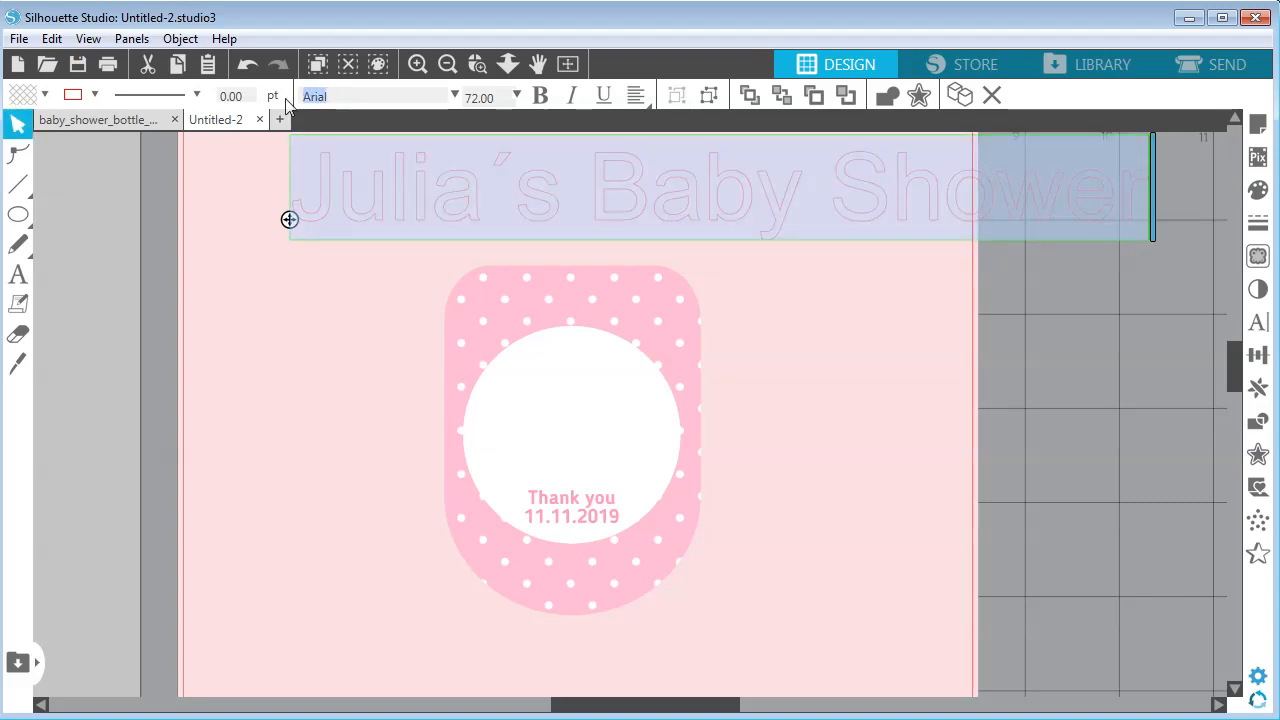
{"action": "type", "text": "blogger Sans"}
{"action": "key", "text": "Return"}
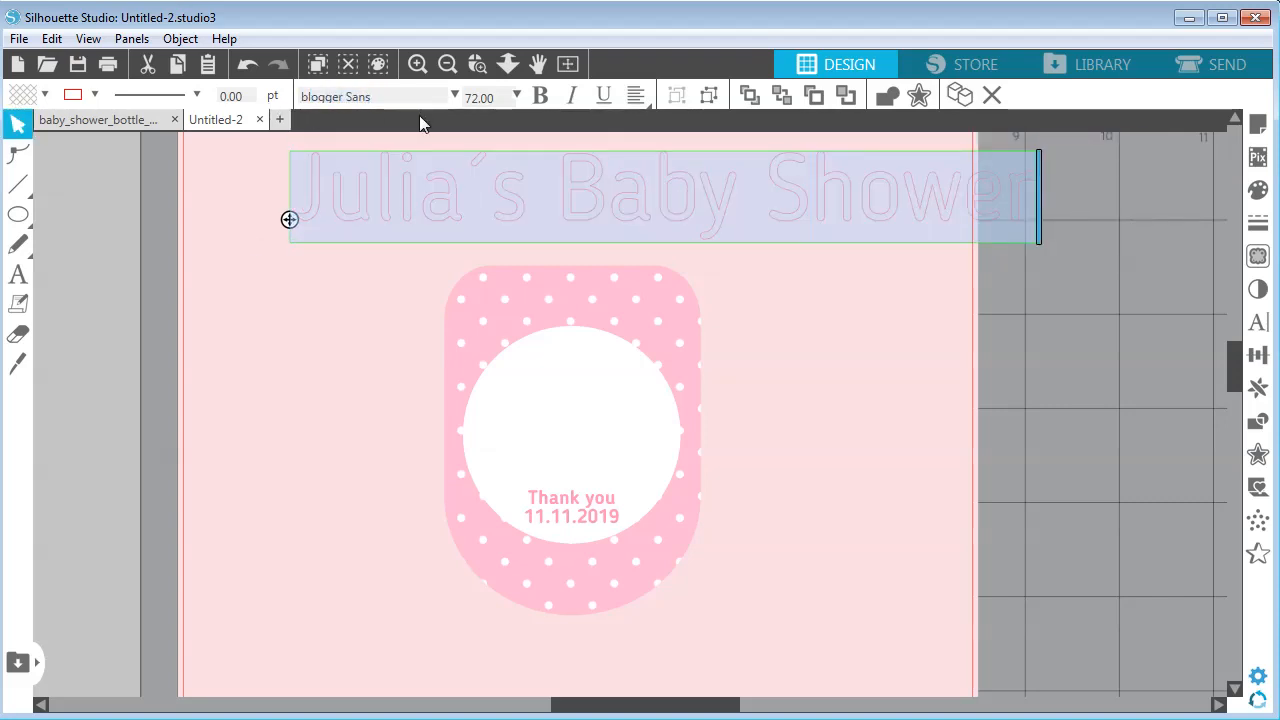
{"action": "left_click", "coordinate": [541, 95]}
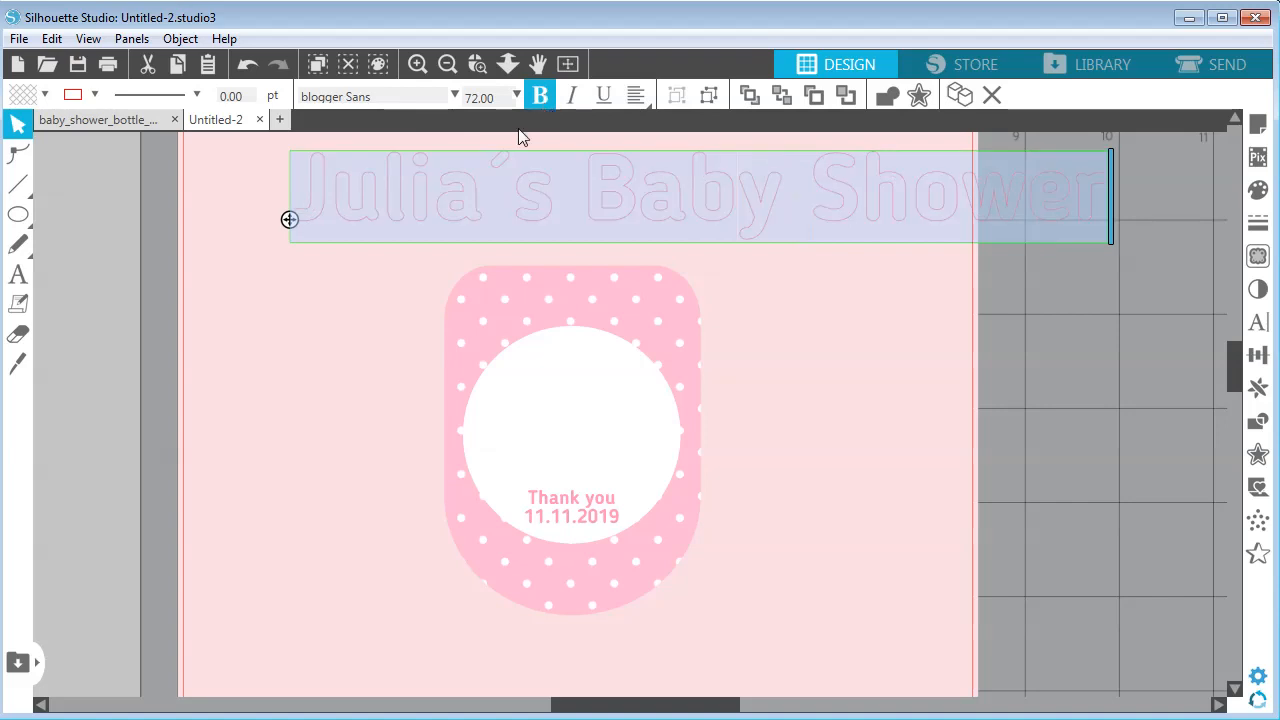
Step: Remove the outline of the baby shower title and fill it with the same pink as the thank-you text
{"action": "left_click", "coordinate": [97, 97]}
{"action": "left_click", "coordinate": [216, 128]}
{"action": "left_click", "coordinate": [44, 94]}
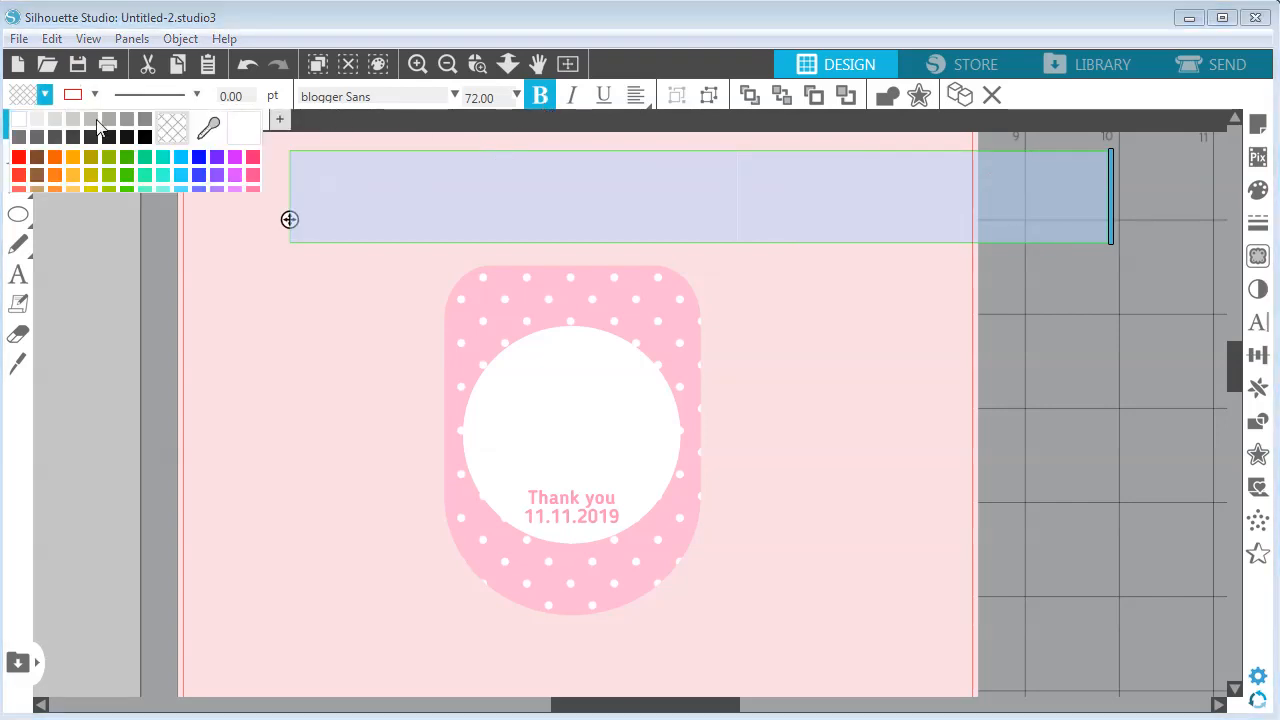
{"action": "left_click", "coordinate": [249, 209]}
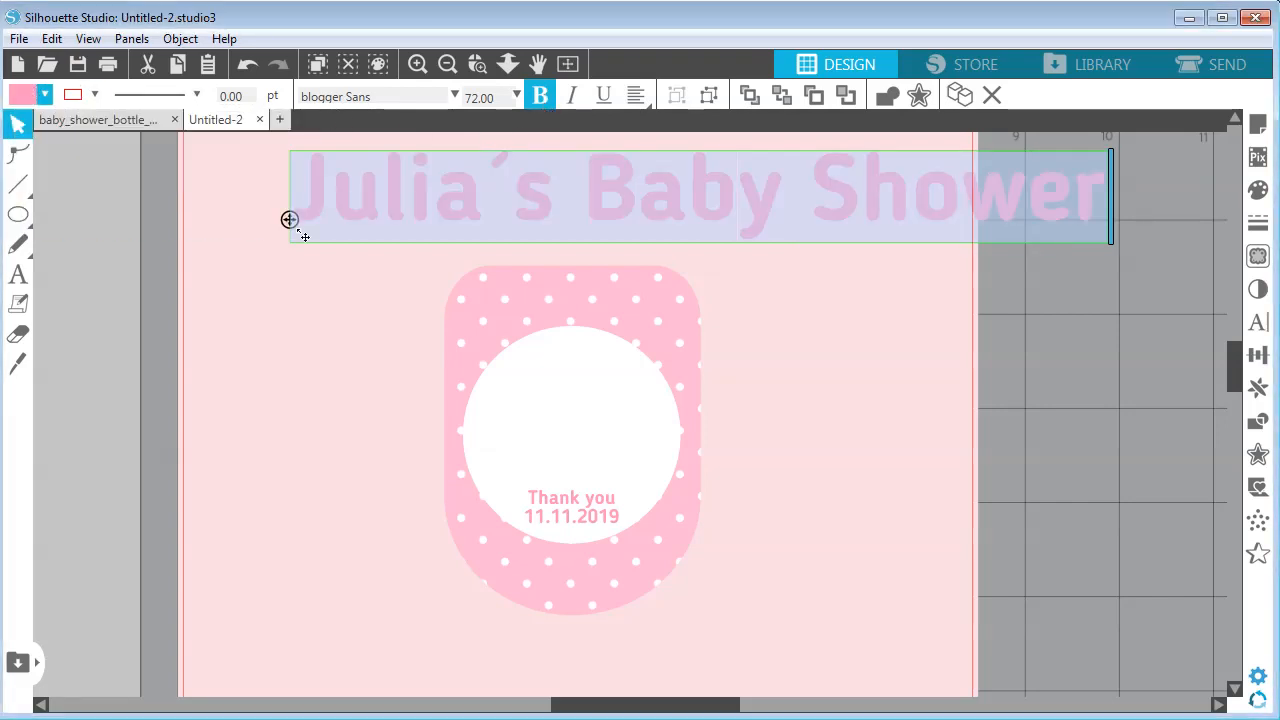
Step: Set the baby shower title to 25 pt and move it centrally above the label
{"action": "left_click", "coordinate": [494, 100]}
{"action": "type", "text": "25"}
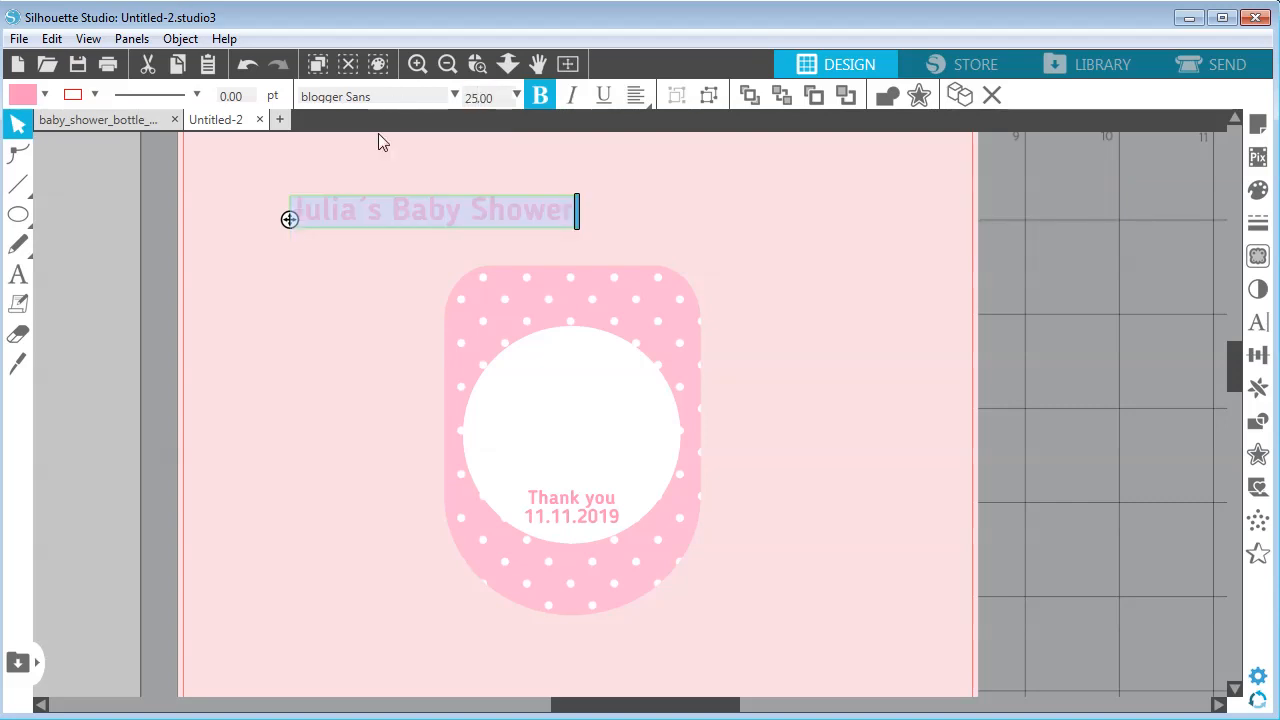
{"action": "left_click", "coordinate": [229, 268]}
{"action": "left_click_drag", "start_coordinate": [424, 218], "coordinate": [525, 215]}
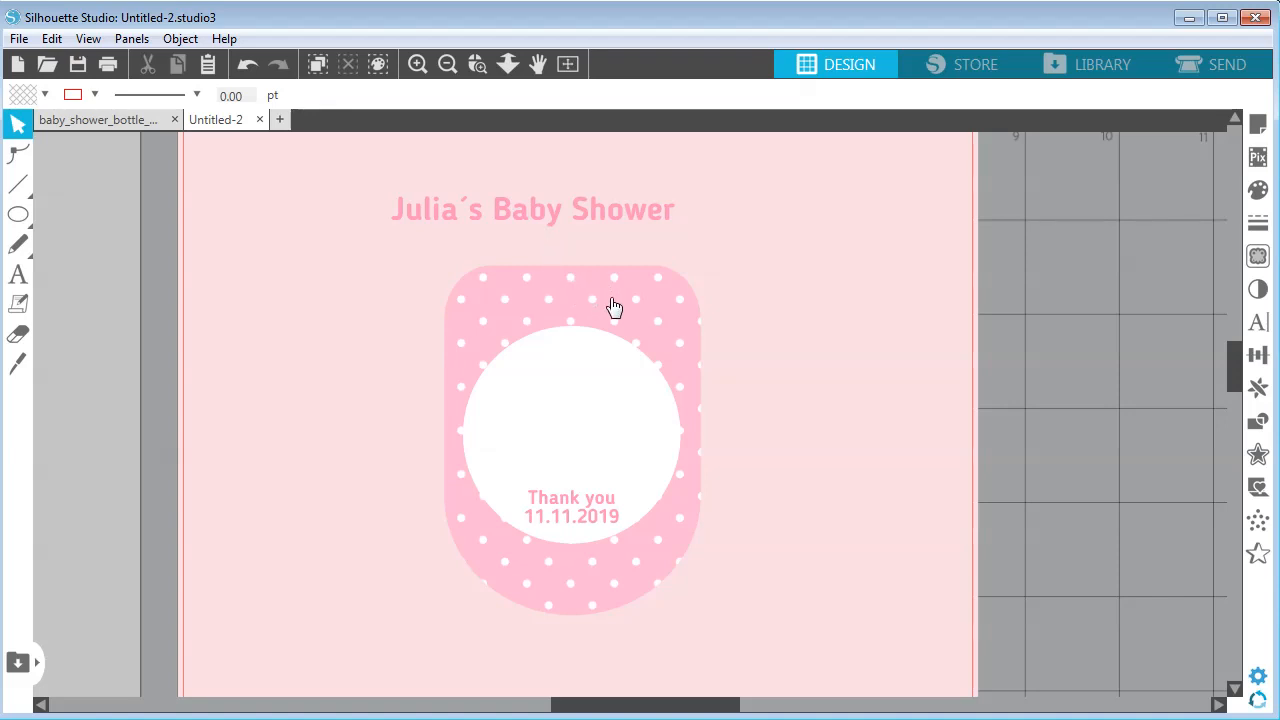
Step: Place a copy of the white circle beside the label and give it a black outline with no fill
{"action": "left_click", "coordinate": [578, 383]}
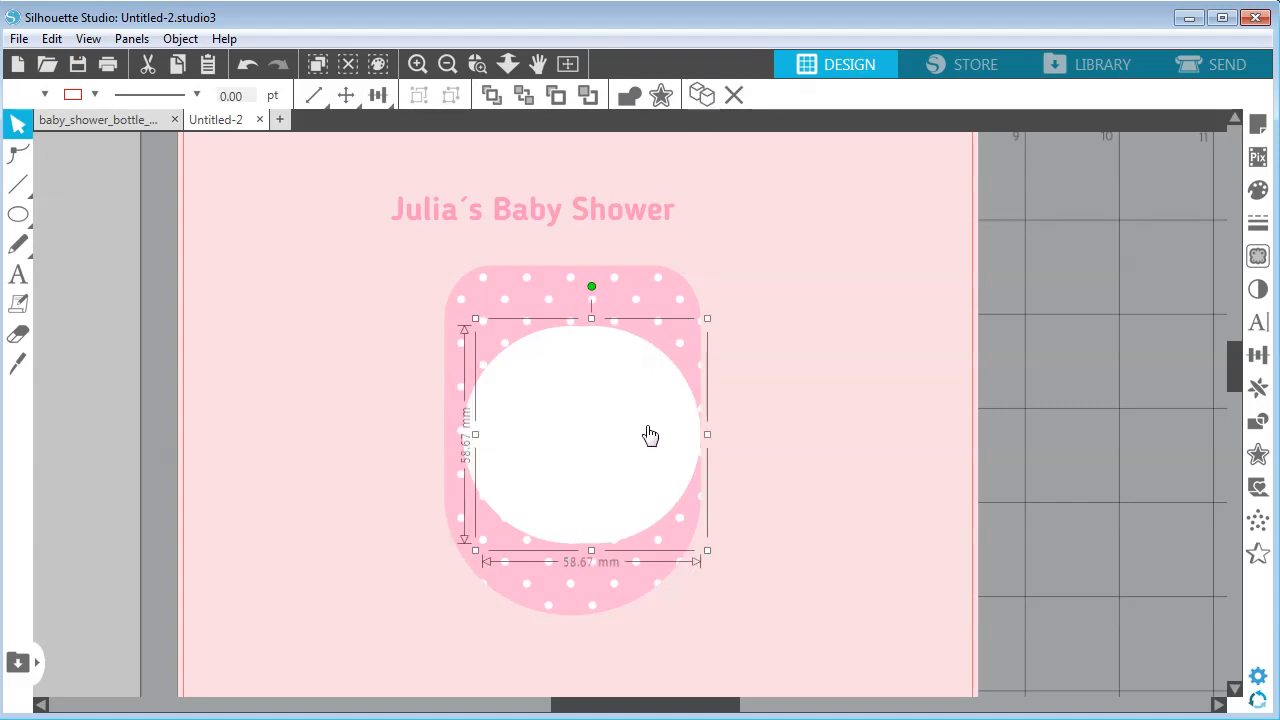
{"action": "left_click_drag", "start_coordinate": [645, 434], "coordinate": [374, 418]}
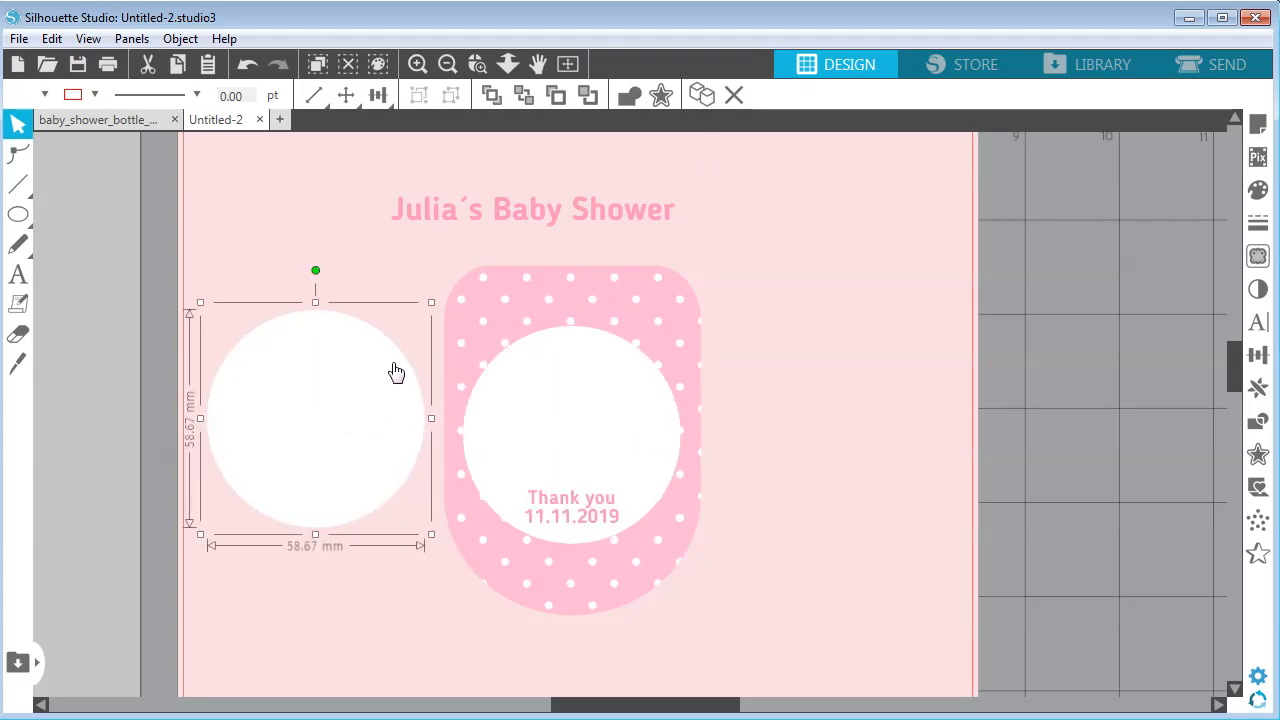
{"action": "left_click", "coordinate": [95, 94]}
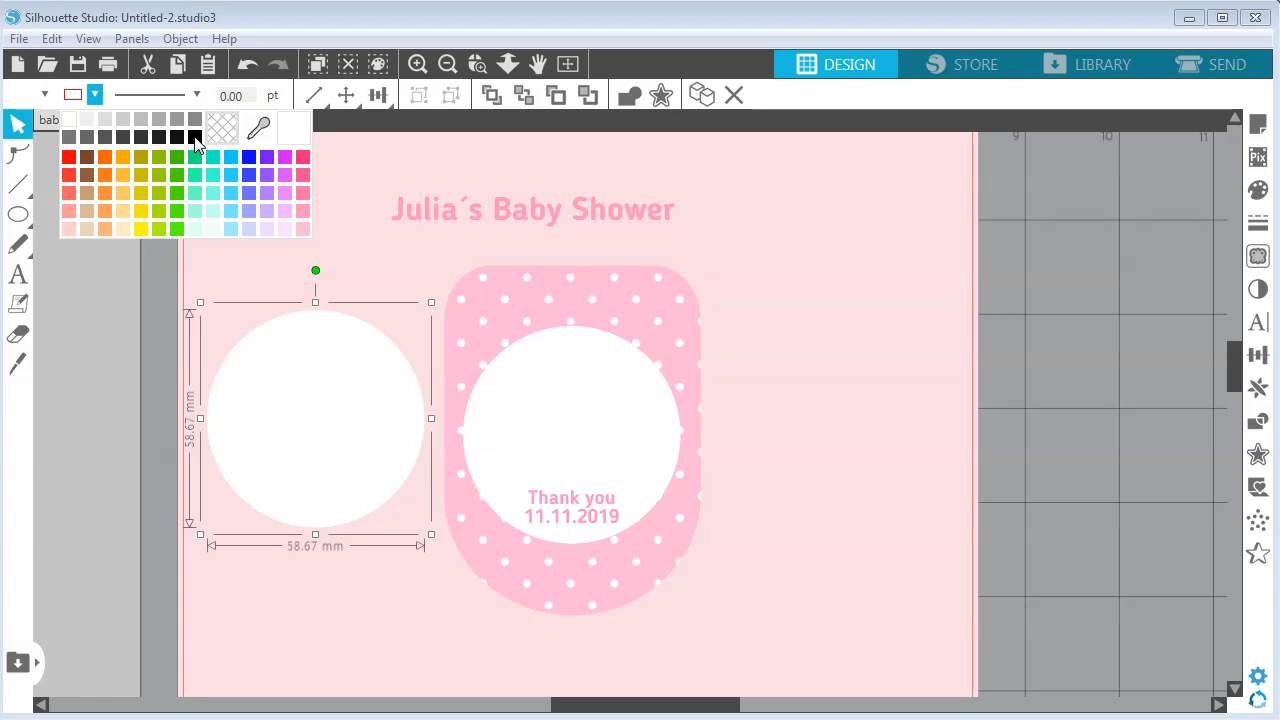
{"action": "left_click", "coordinate": [44, 95]}
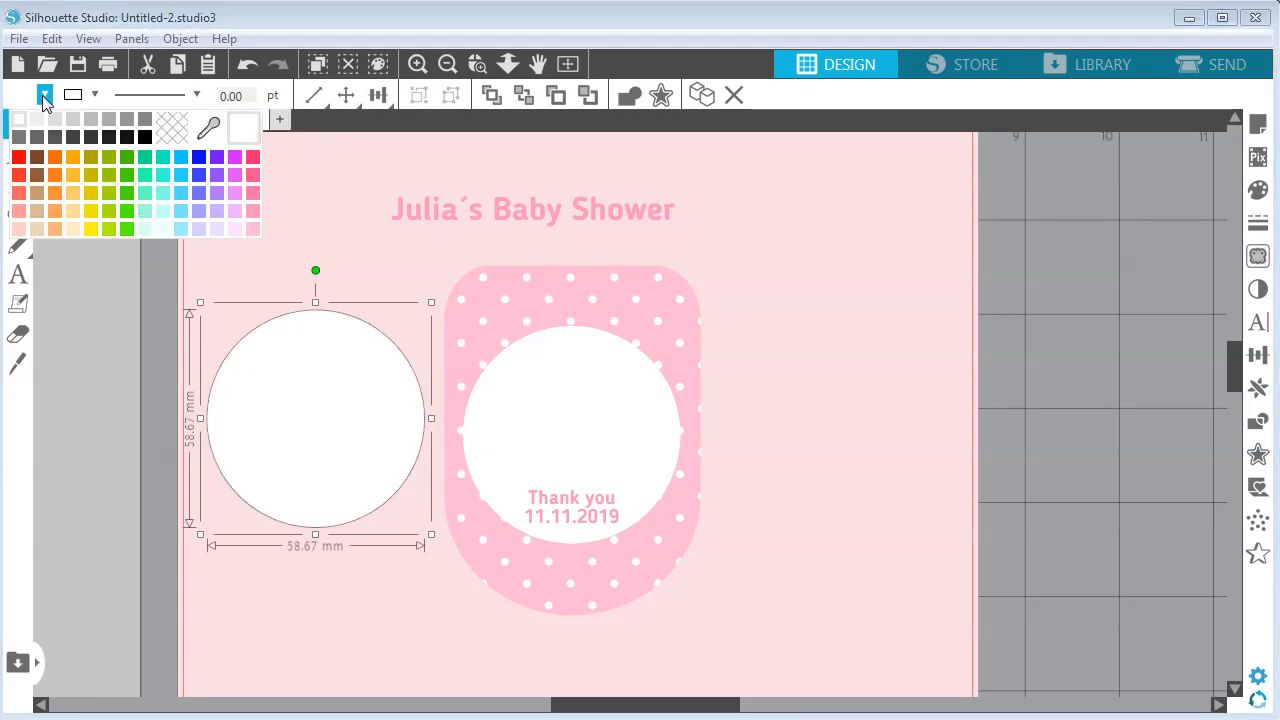
{"action": "left_click", "coordinate": [174, 130]}
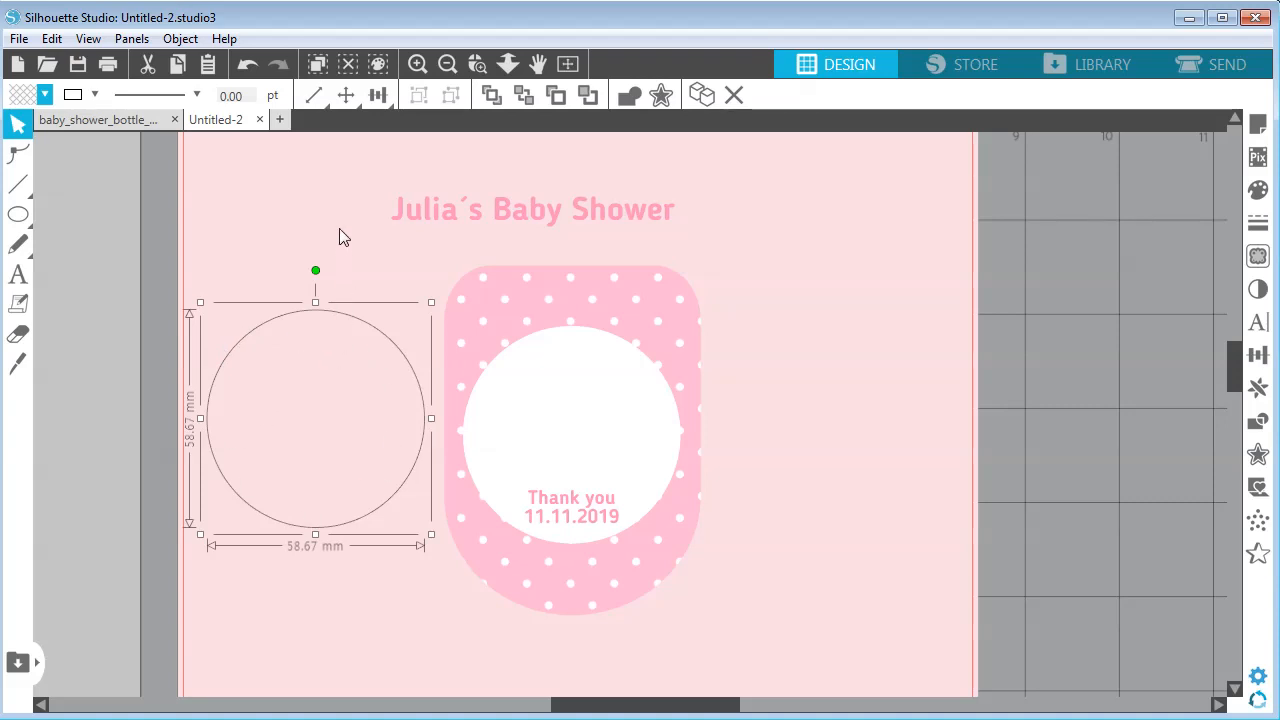
Step: Bend the baby shower title along the upper arc of the copied circle, with the letters sitting just outside its line
{"action": "left_click", "coordinate": [448, 218]}
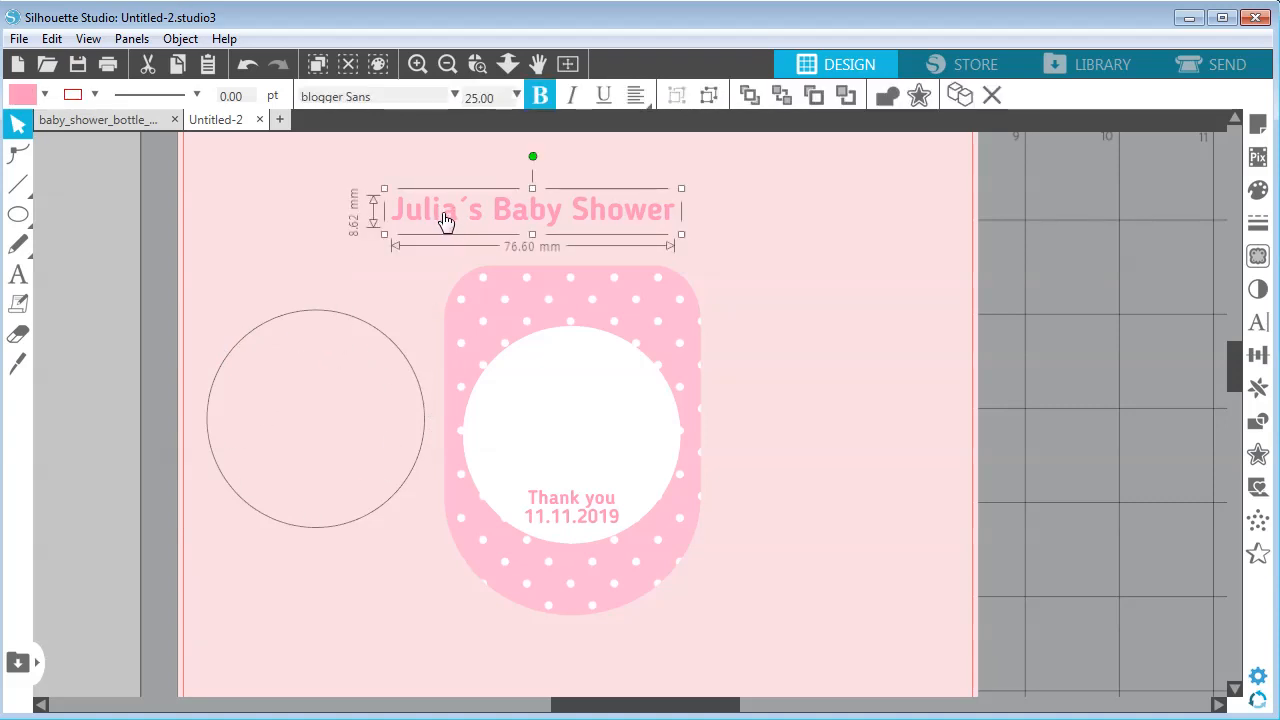
{"action": "double_click", "coordinate": [443, 215]}
{"action": "left_click", "coordinate": [446, 216]}
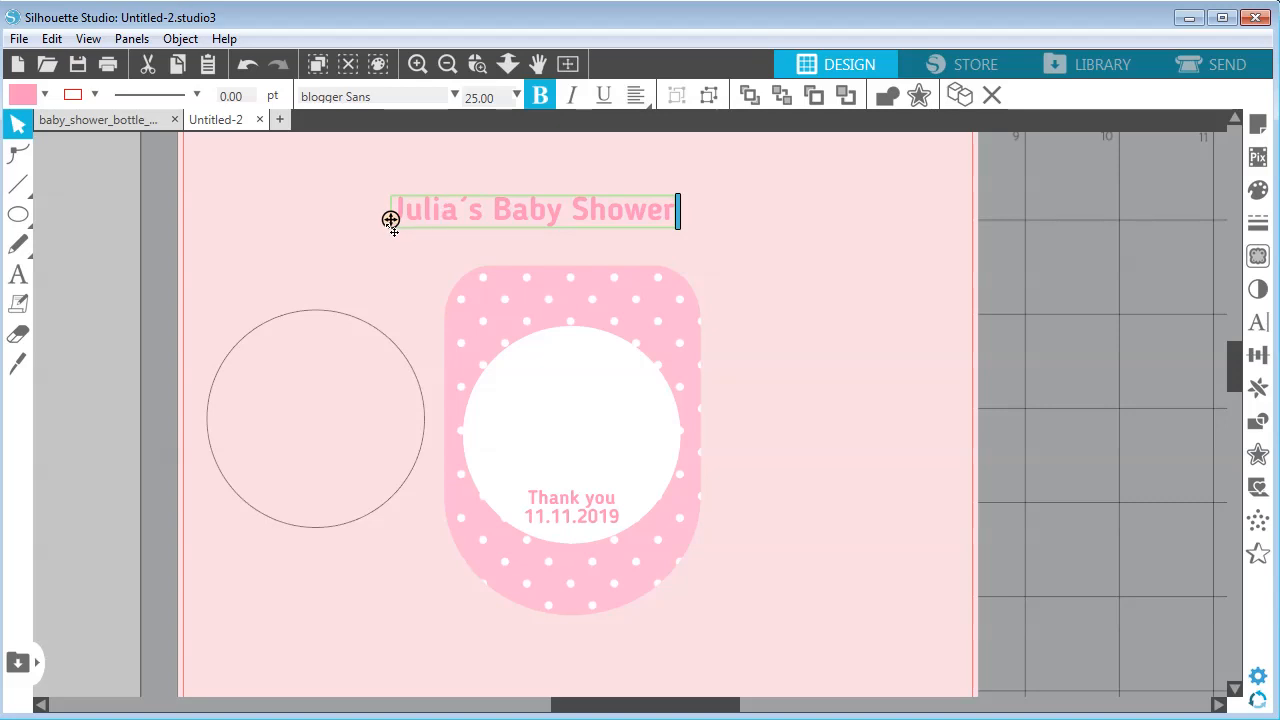
{"action": "mouse_move", "coordinate": [390, 220]}
{"action": "left_mouse_down"}
{"action": "mouse_move", "coordinate": [294, 240]}
{"action": "mouse_move", "coordinate": [283, 217]}
{"action": "mouse_move", "coordinate": [430, 246]}
{"action": "mouse_move", "coordinate": [249, 231]}
{"action": "mouse_move", "coordinate": [194, 291]}
{"action": "mouse_move", "coordinate": [226, 358]}
{"action": "mouse_move", "coordinate": [215, 452]}
{"action": "mouse_move", "coordinate": [234, 363]}
{"action": "mouse_move", "coordinate": [217, 383]}
{"action": "mouse_move", "coordinate": [271, 431]}
{"action": "mouse_move", "coordinate": [234, 437]}
{"action": "mouse_move", "coordinate": [214, 460]}
{"action": "mouse_move", "coordinate": [206, 397]}
{"action": "mouse_move", "coordinate": [229, 349]}
{"action": "mouse_move", "coordinate": [186, 320]}
{"action": "mouse_move", "coordinate": [202, 390]}
{"action": "left_mouse_up"}
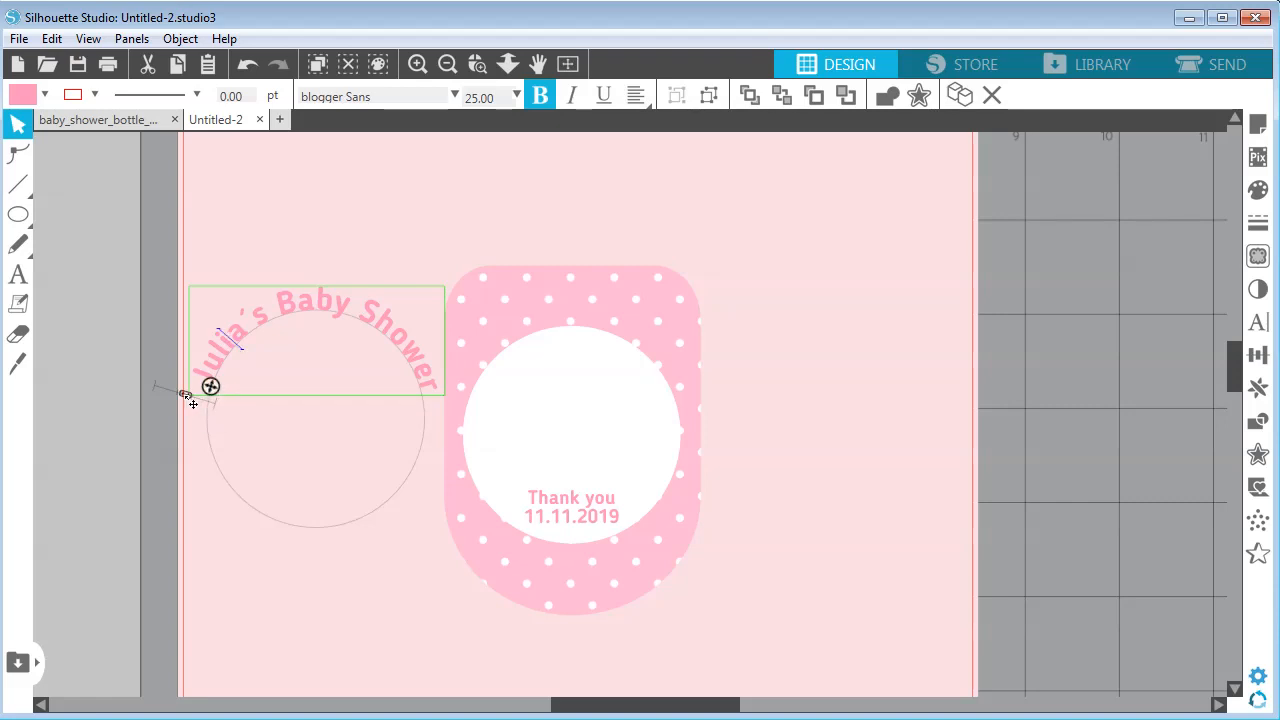
{"action": "left_click_drag", "start_coordinate": [192, 403], "coordinate": [162, 388]}
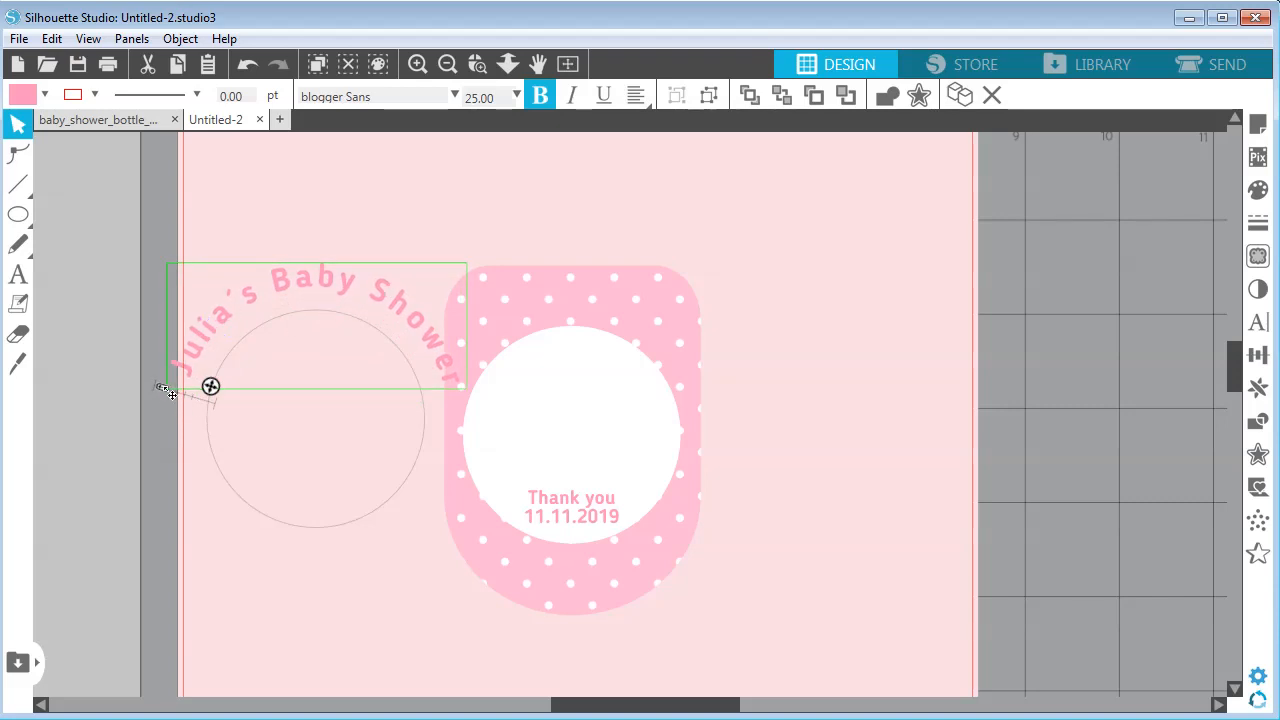
{"action": "left_click_drag", "start_coordinate": [171, 394], "coordinate": [188, 404]}
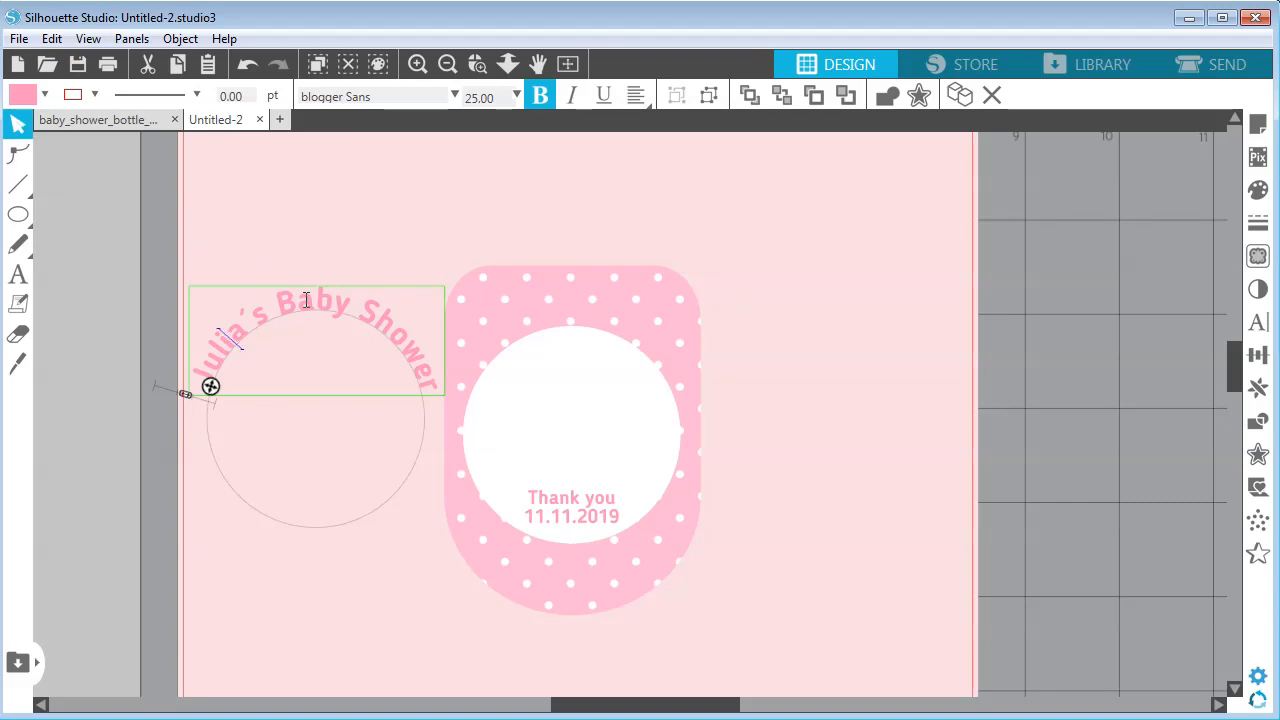
{"action": "left_click", "coordinate": [306, 262]}
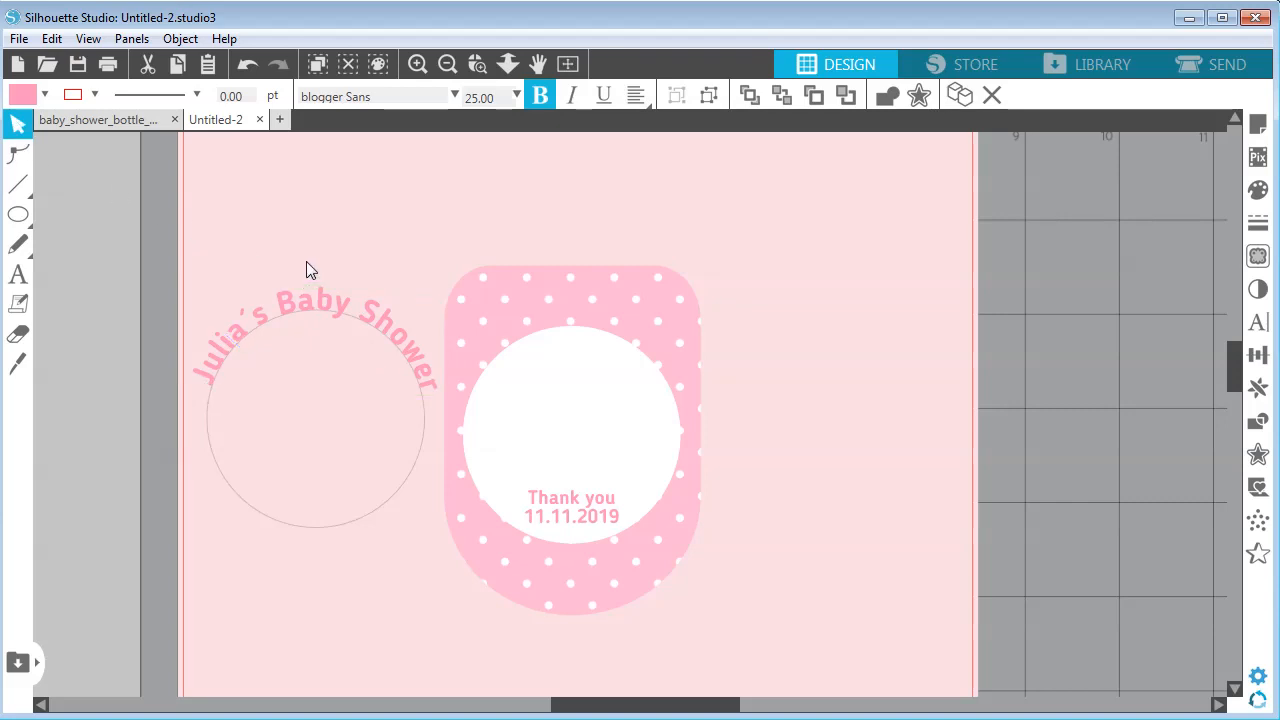
Step: Move the outlined circle with its curved title into the label's white circle, scale it to about 46 mm and centre it
{"action": "left_click", "coordinate": [331, 537]}
{"action": "mouse_move", "coordinate": [334, 534]}
{"action": "left_mouse_down"}
{"action": "mouse_move", "coordinate": [585, 546]}
{"action": "mouse_move", "coordinate": [340, 523]}
{"action": "left_mouse_up"}
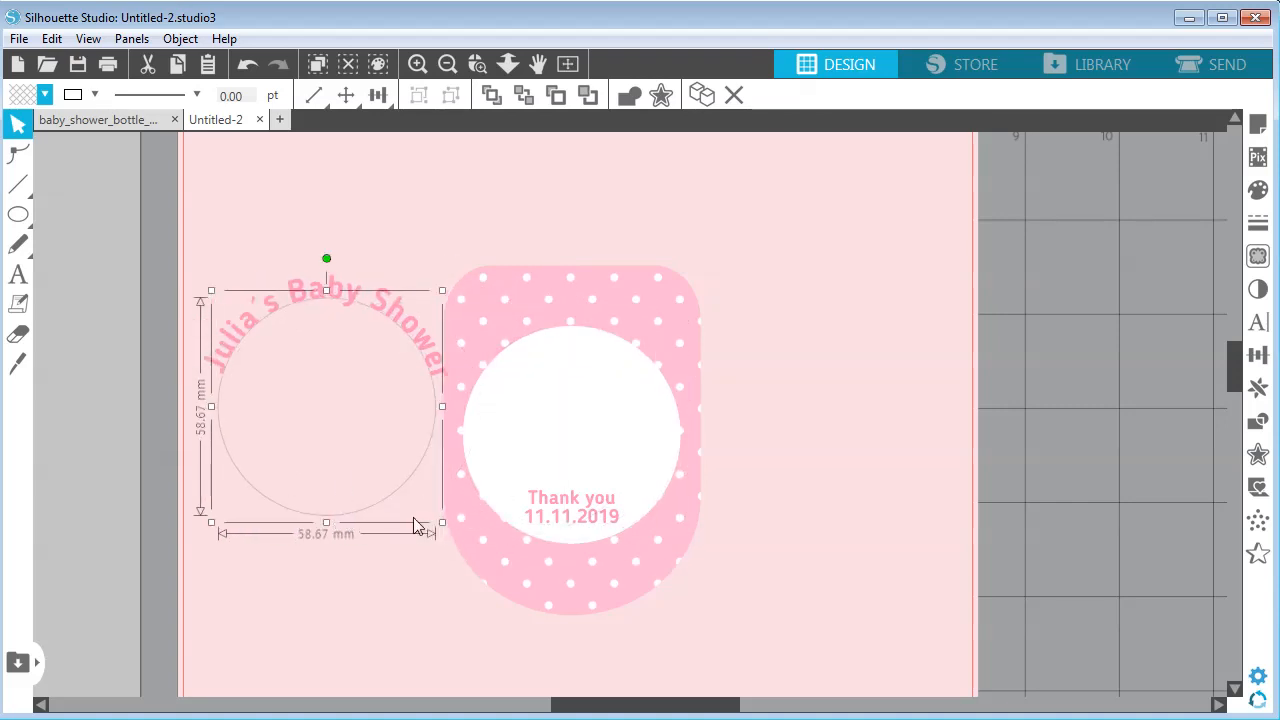
{"action": "left_click_drag", "start_coordinate": [440, 520], "coordinate": [664, 531]}
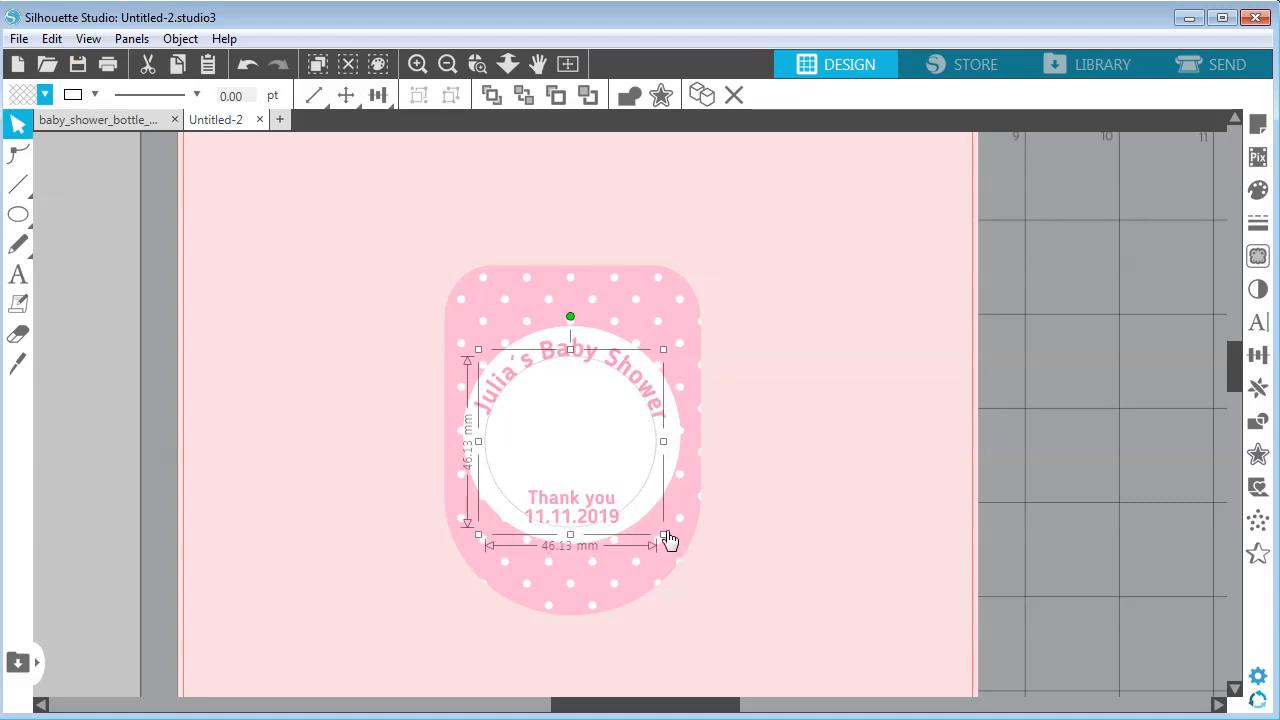
{"action": "key", "text": "Right"}
{"action": "key", "text": "Right"}
{"action": "key", "text": "Right"}
{"action": "key", "text": "Up"}
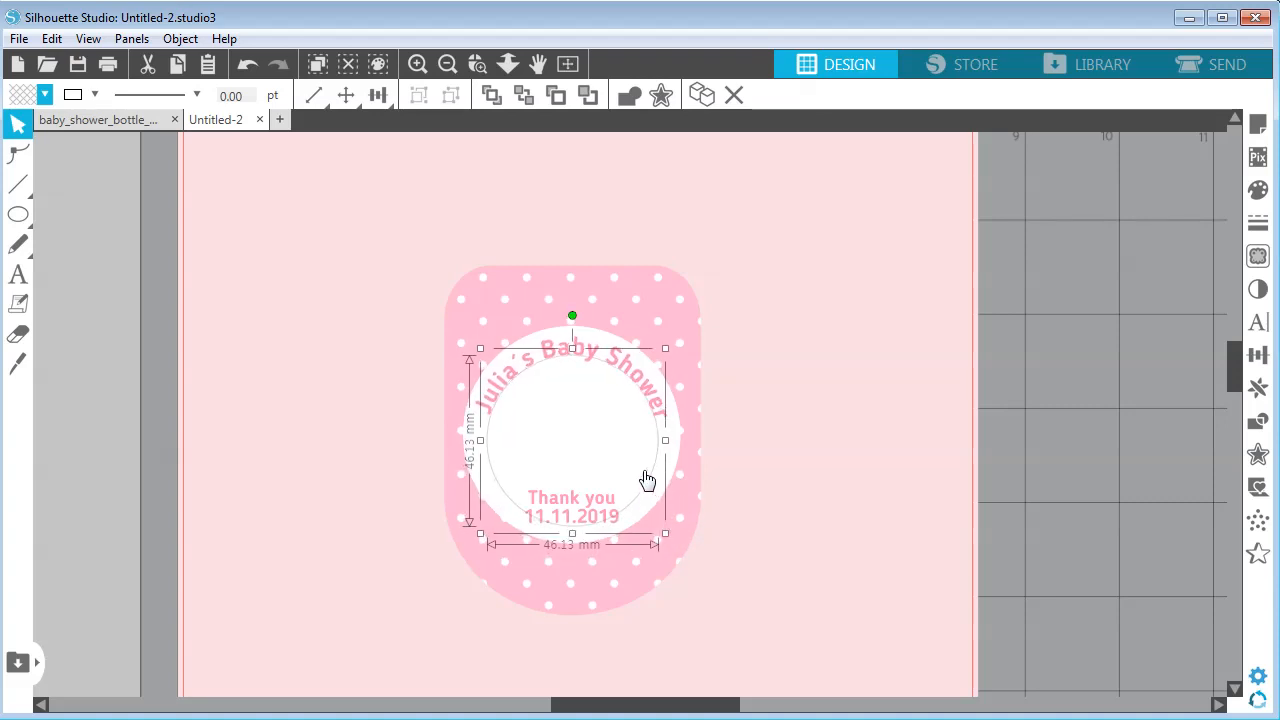
Step: Make the outline of the circle carrying the curved title transparent and deselect it
{"action": "left_click", "coordinate": [95, 95]}
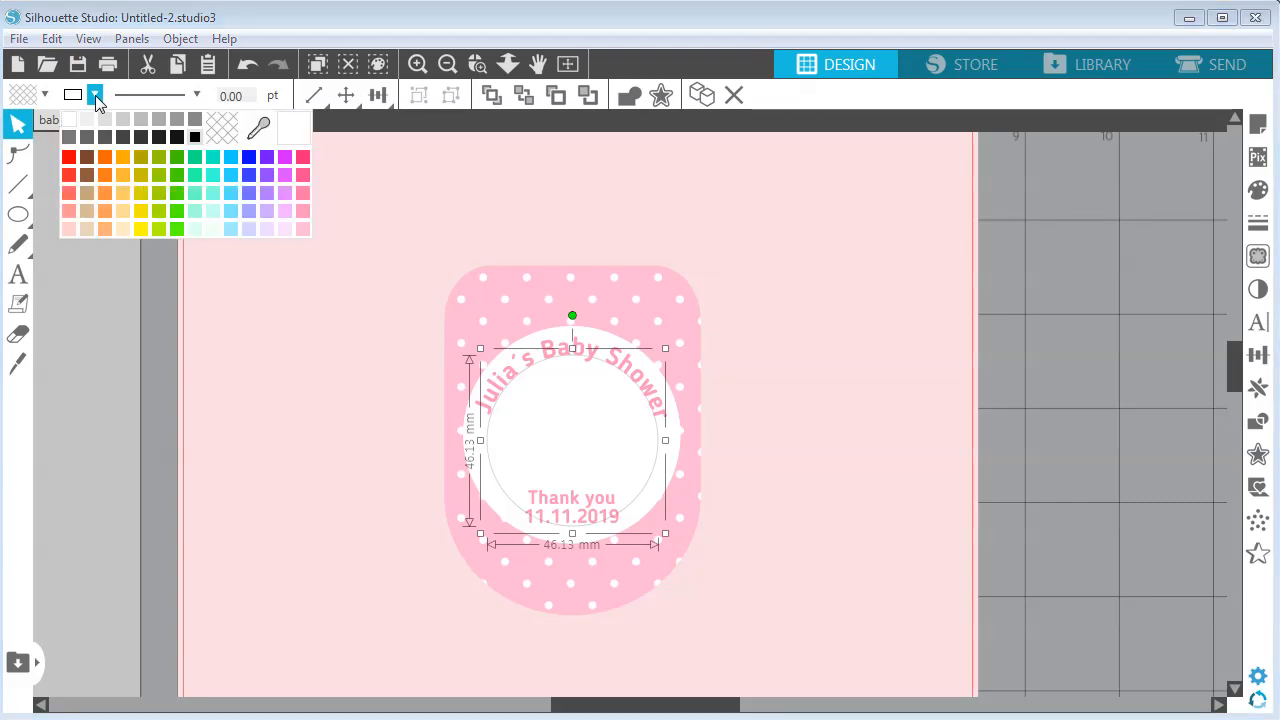
{"action": "left_click", "coordinate": [224, 130]}
{"action": "left_click", "coordinate": [874, 363]}
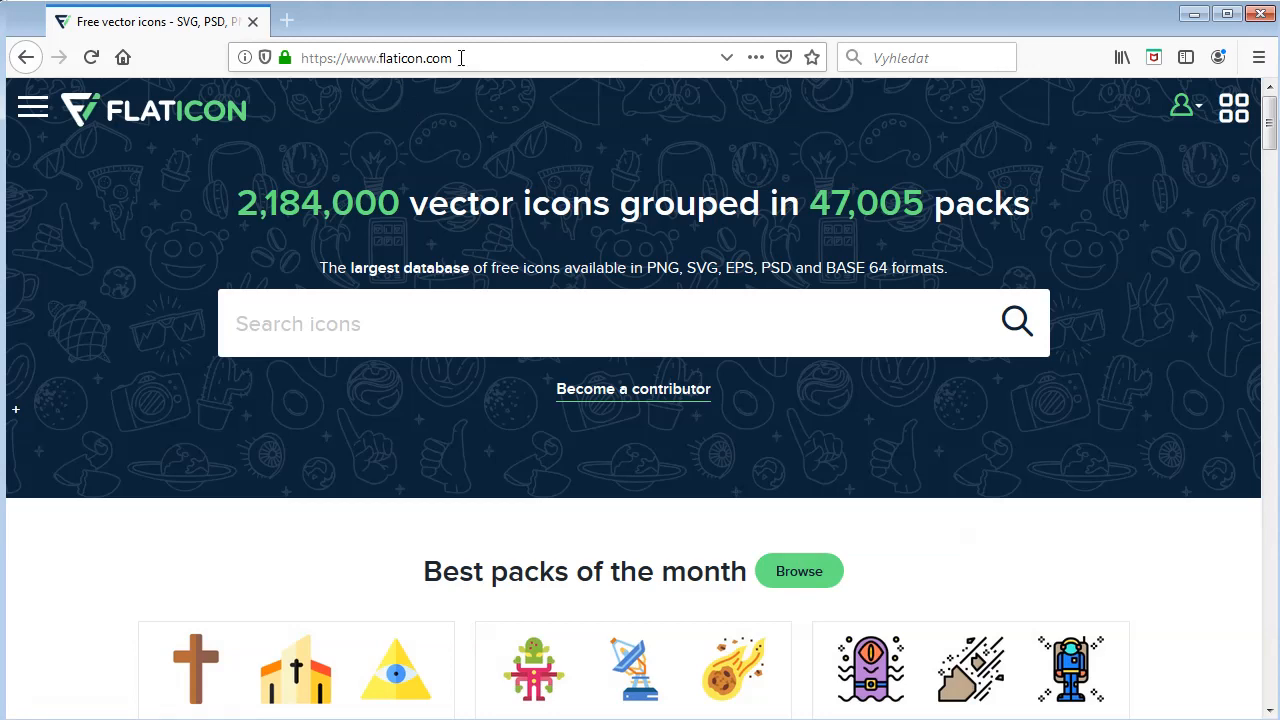
Step: Switch to the Flaticon website in the browser, search for "baby feet" icons and dismiss the Shutterstock offer
{"action": "type", "text": "bab"}
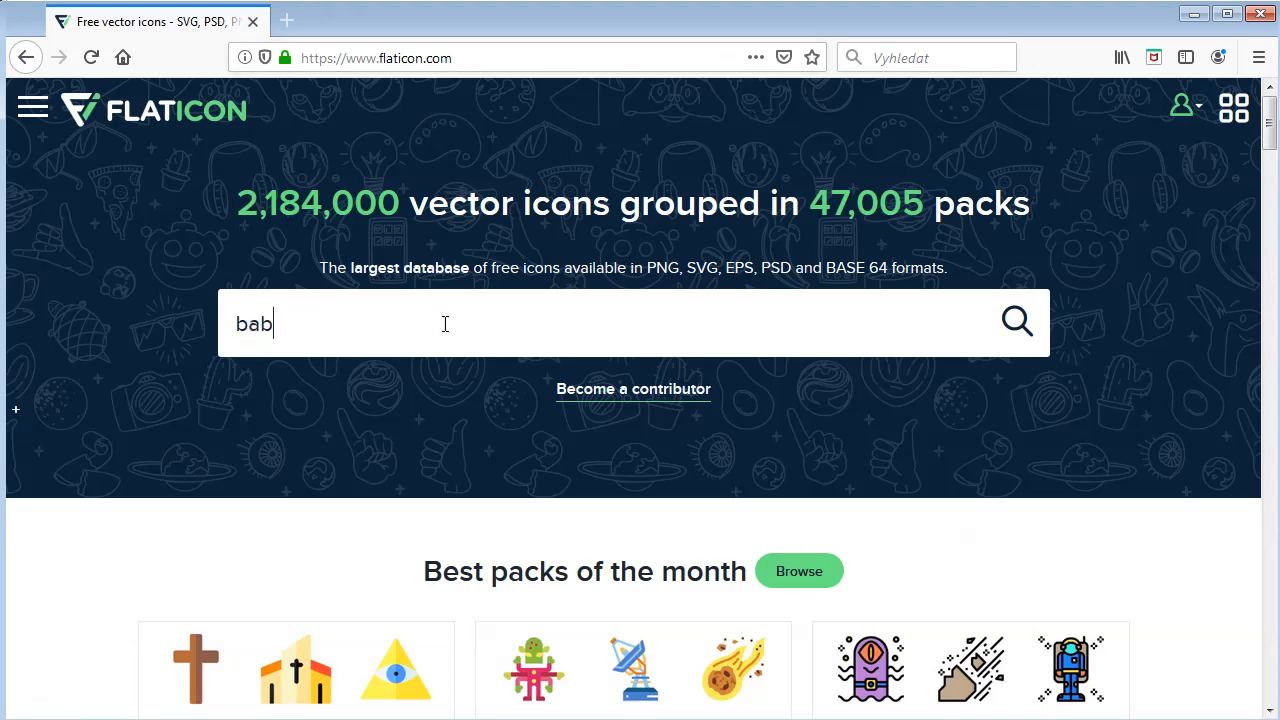
{"action": "type", "text": "y feet"}
{"action": "key", "text": "Return"}
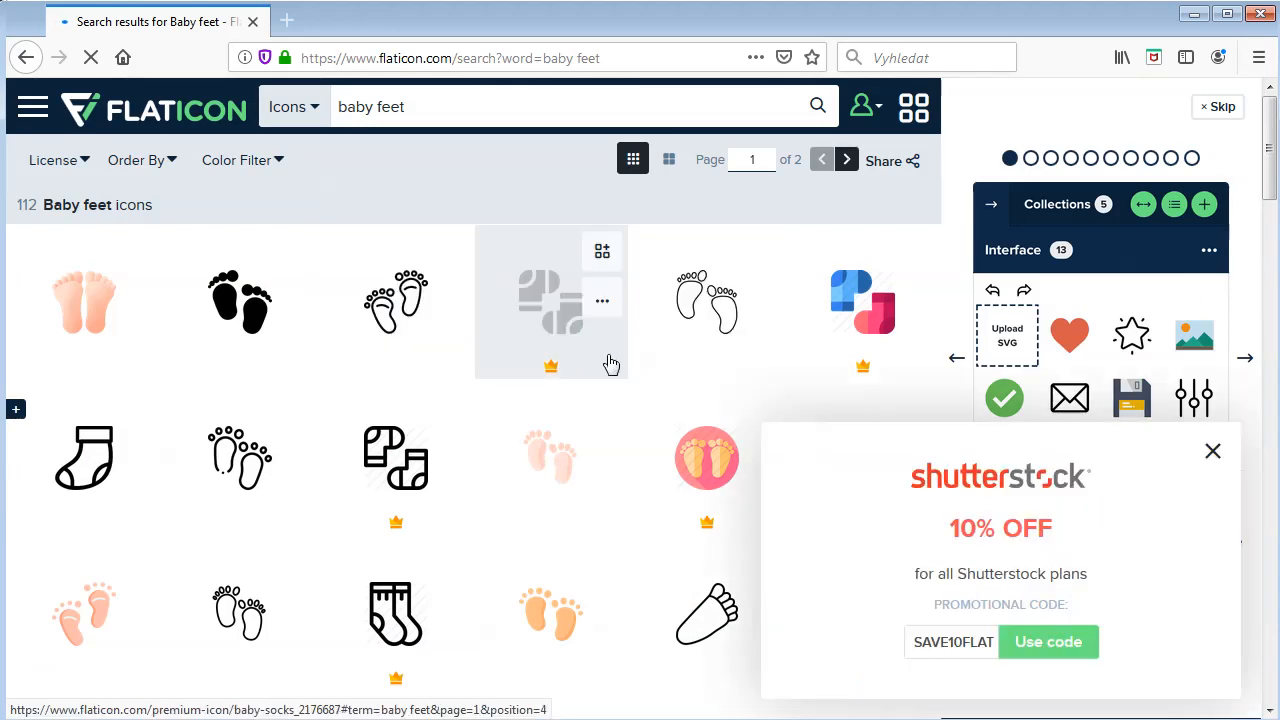
{"action": "left_click", "coordinate": [1211, 453]}
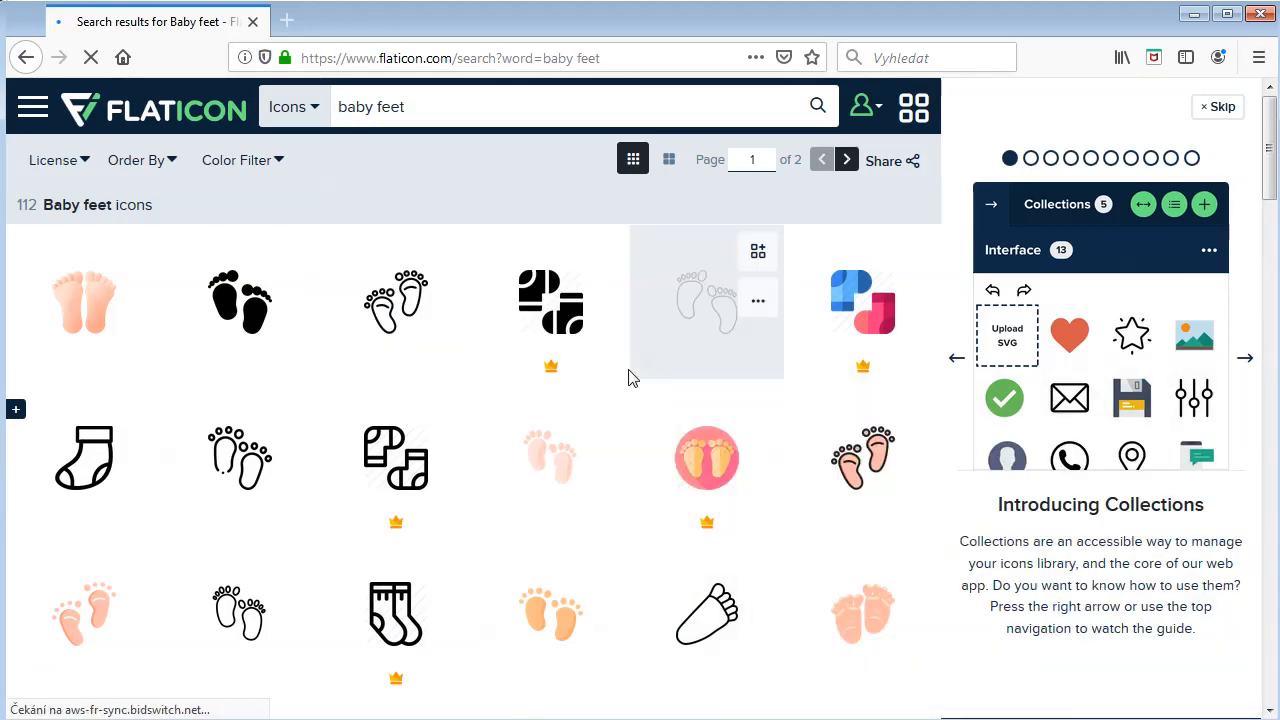
Step: View the details of the orange feet icon among the search results, and return to the results
{"action": "scroll", "coordinate": [601, 376], "scroll_direction": "down", "scroll_amount": 2}
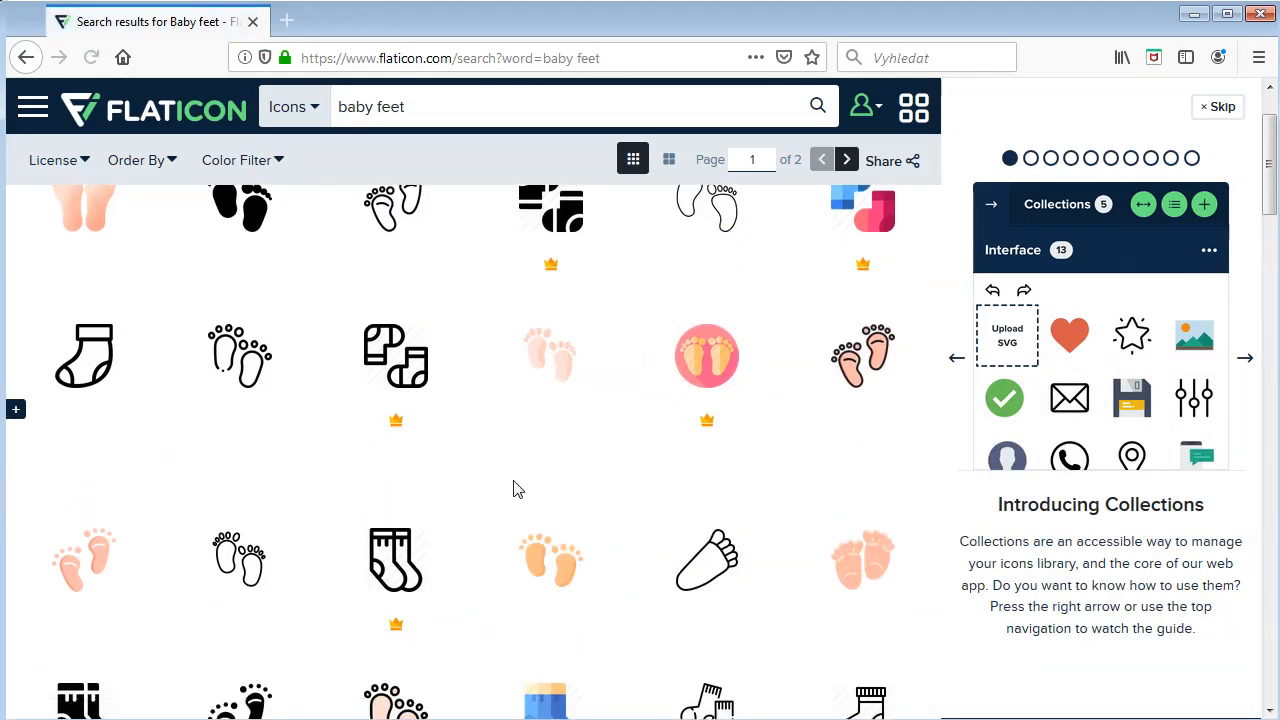
{"action": "left_click", "coordinate": [538, 555]}
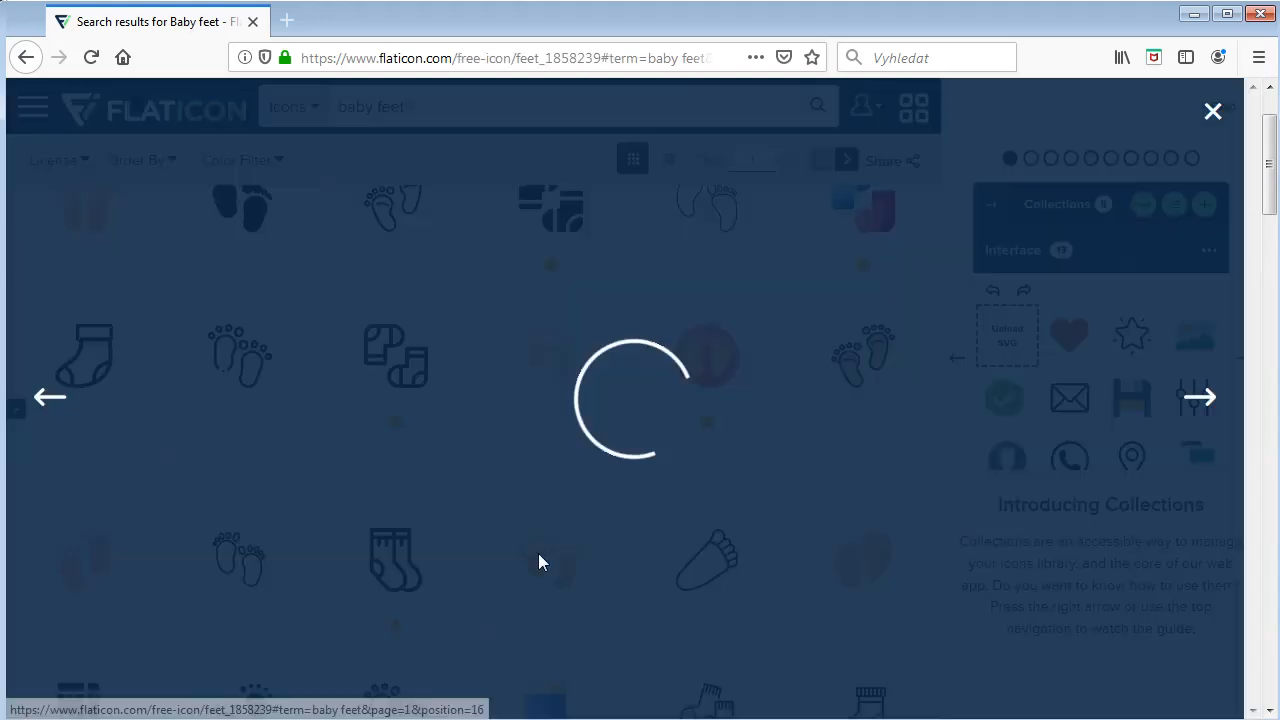
{"action": "left_click", "coordinate": [1045, 19]}
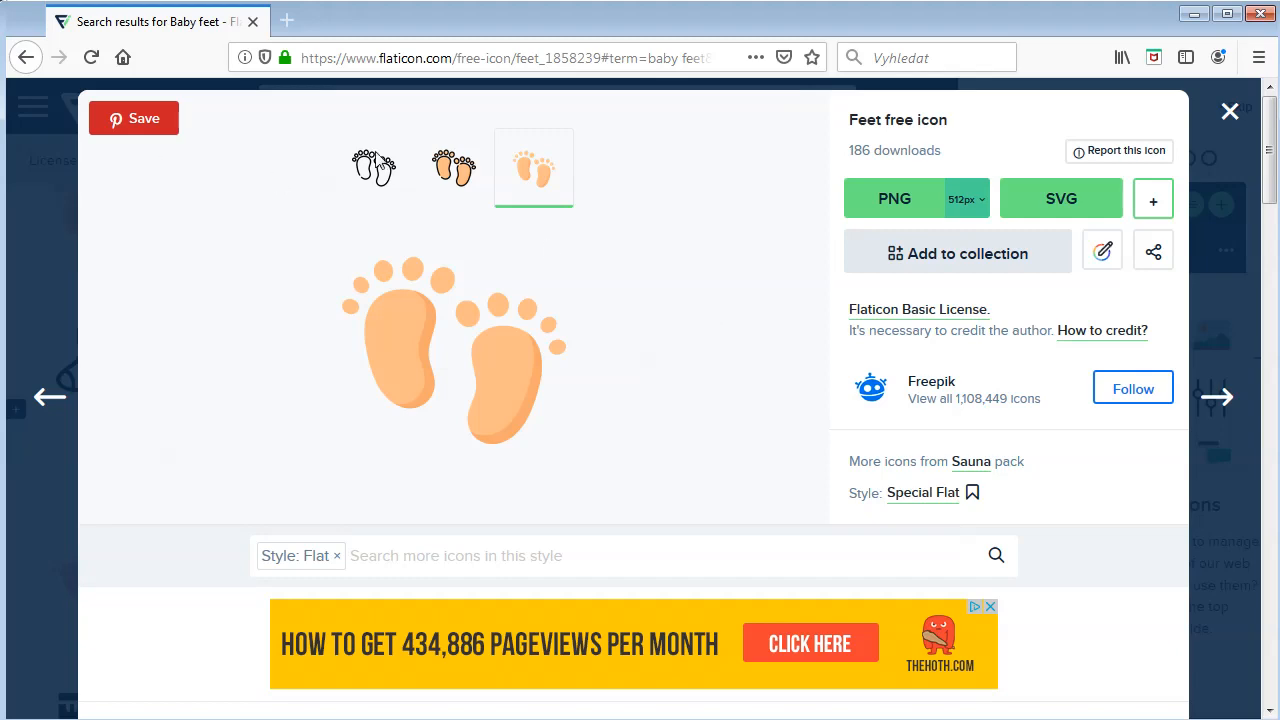
{"action": "left_click", "coordinate": [1230, 111]}
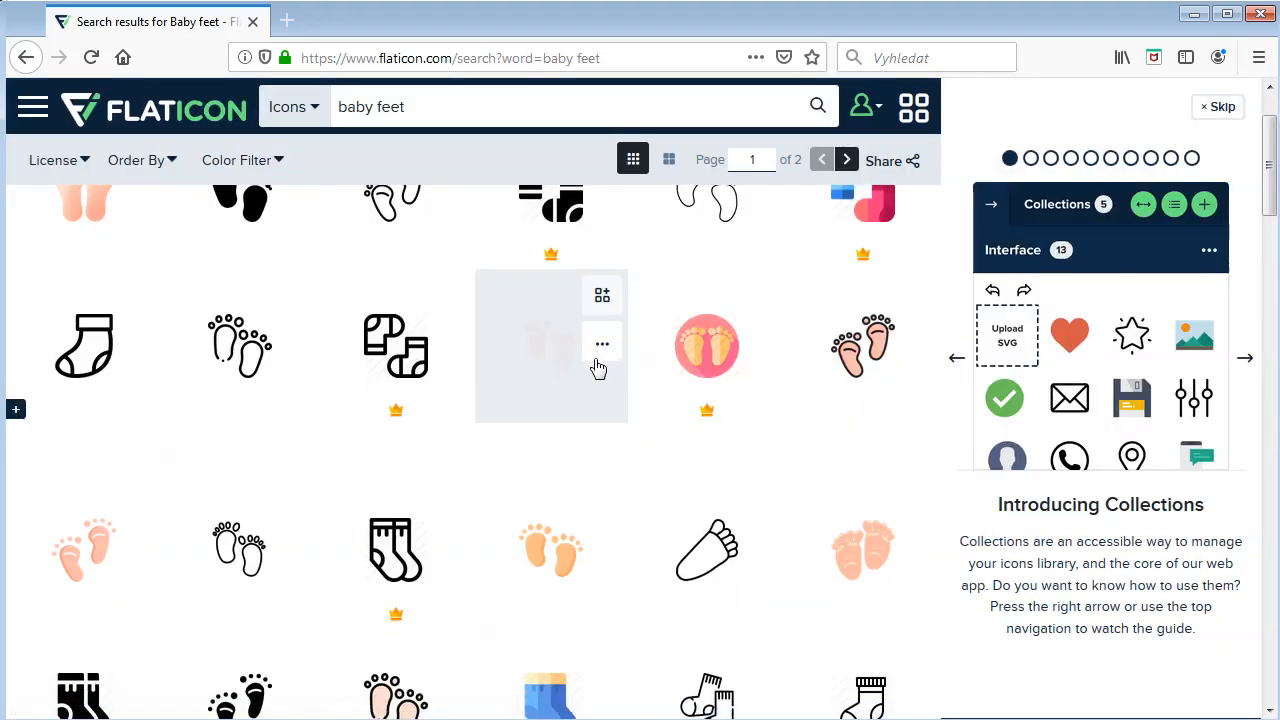
Step: Open the pink footprint icon, choose its solid black variant and bring up the PNG download options
{"action": "scroll", "coordinate": [597, 368], "scroll_direction": "down", "scroll_amount": 2}
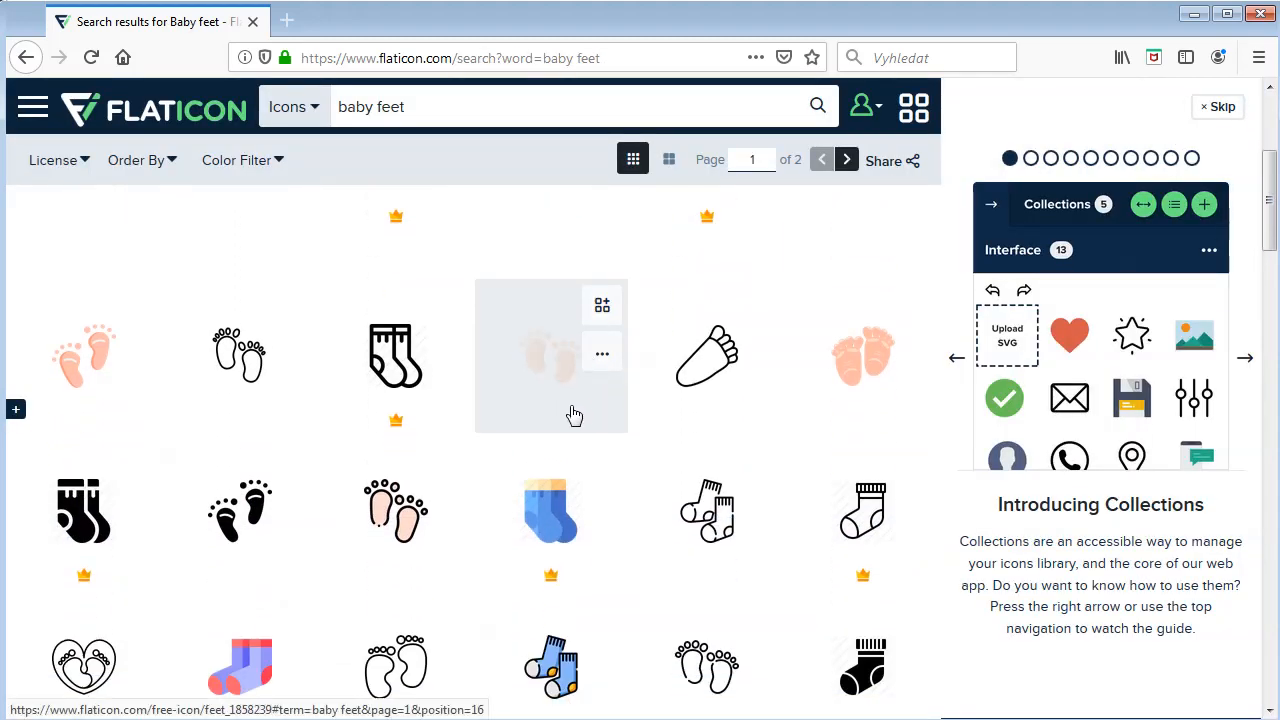
{"action": "left_click", "coordinate": [81, 361]}
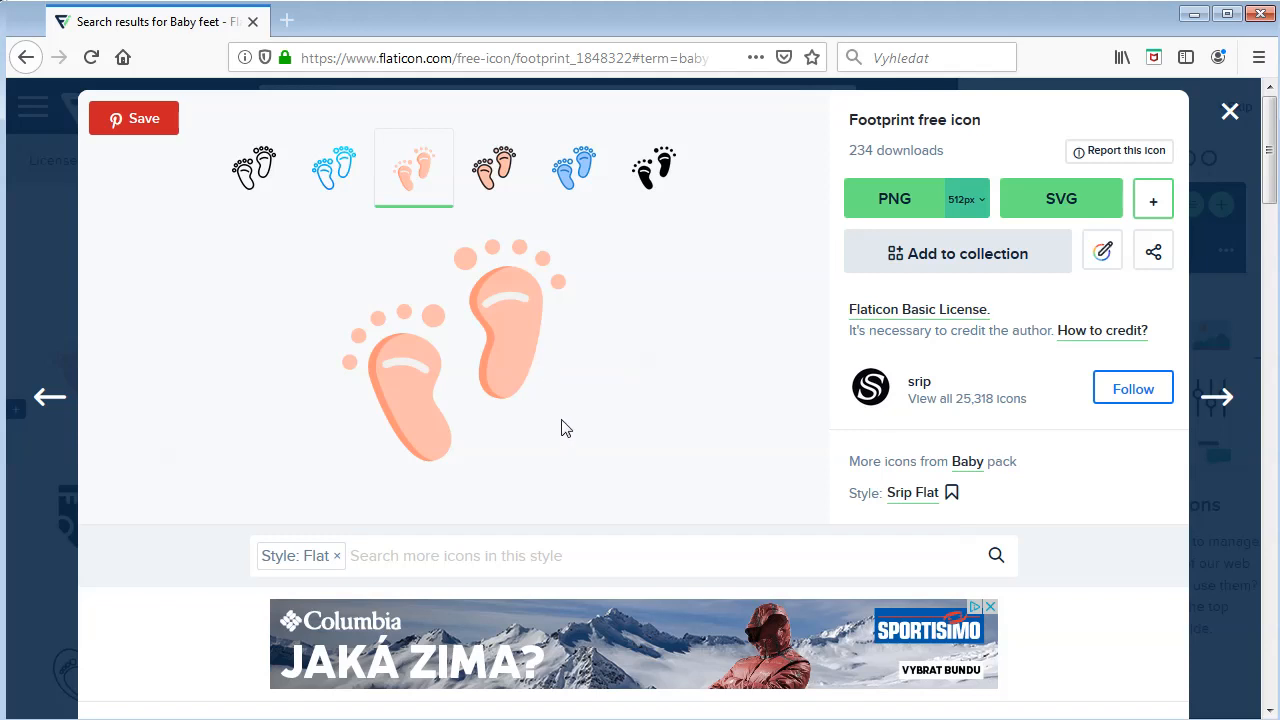
{"action": "left_click", "coordinate": [656, 170]}
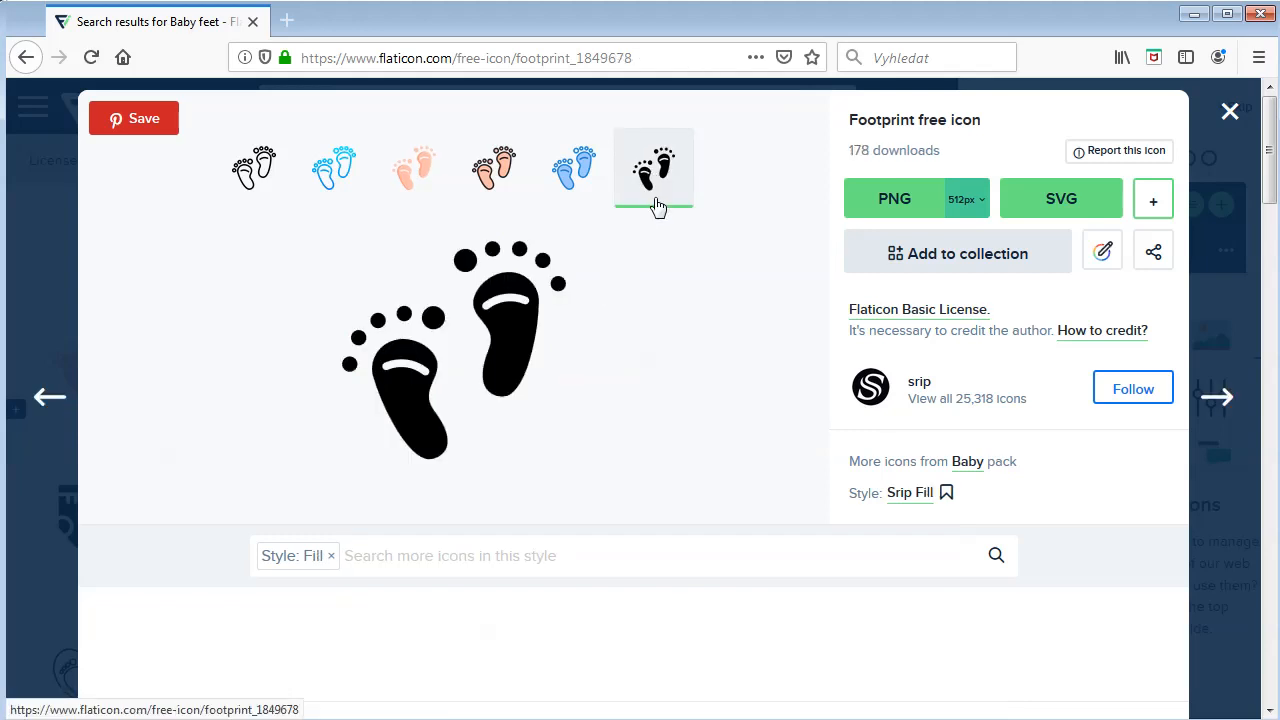
{"action": "left_click", "coordinate": [876, 196]}
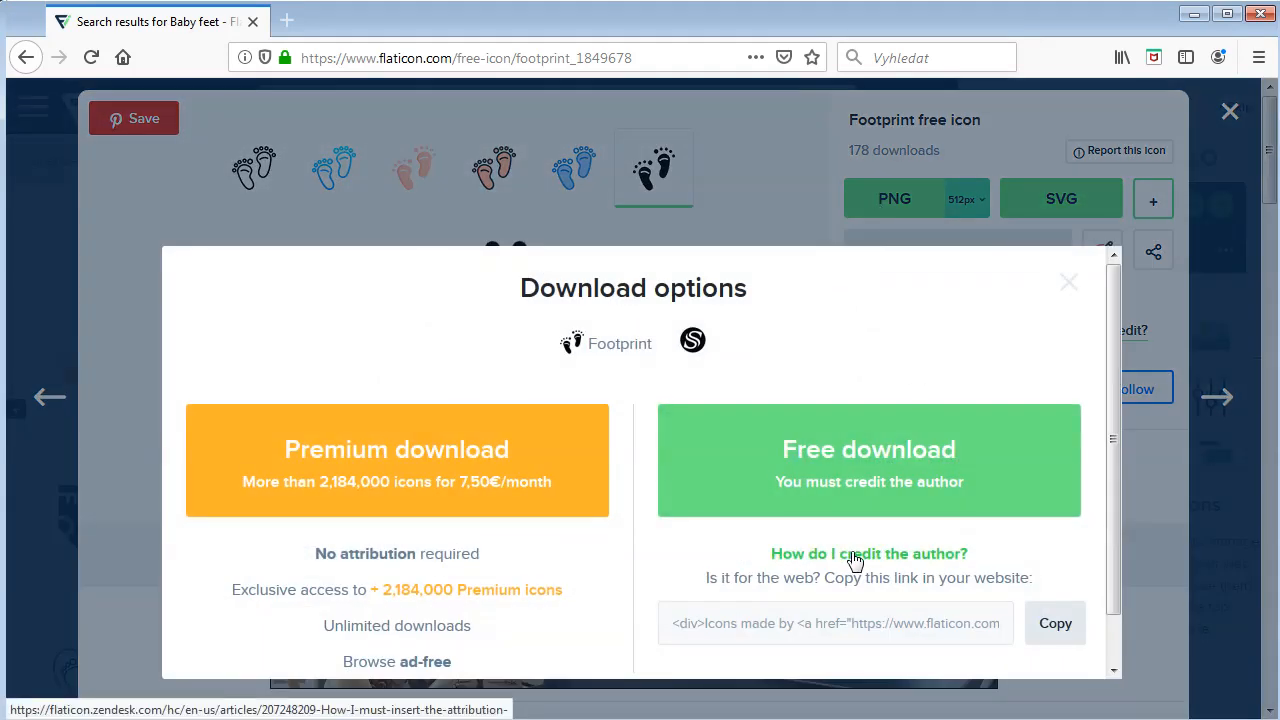
Step: Check the article on crediting the author, and download the black footprint icon with the free option
{"action": "left_click", "coordinate": [947, 557]}
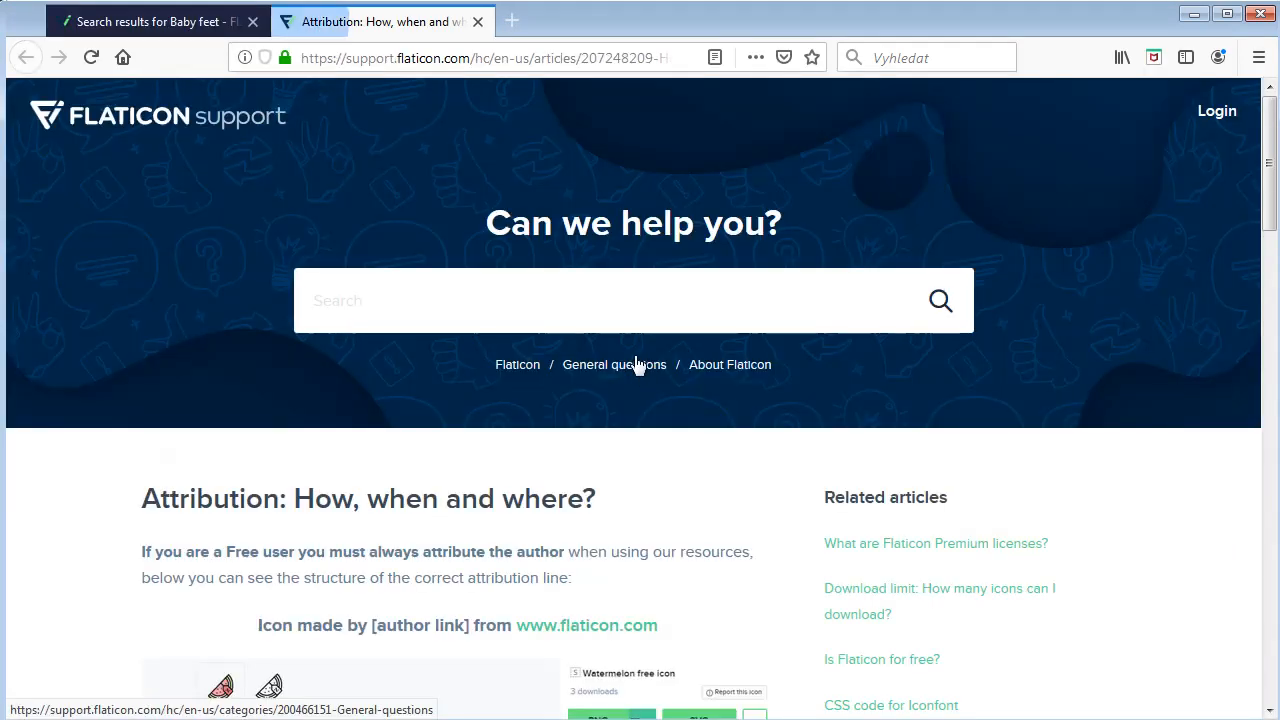
{"action": "left_click", "coordinate": [478, 21]}
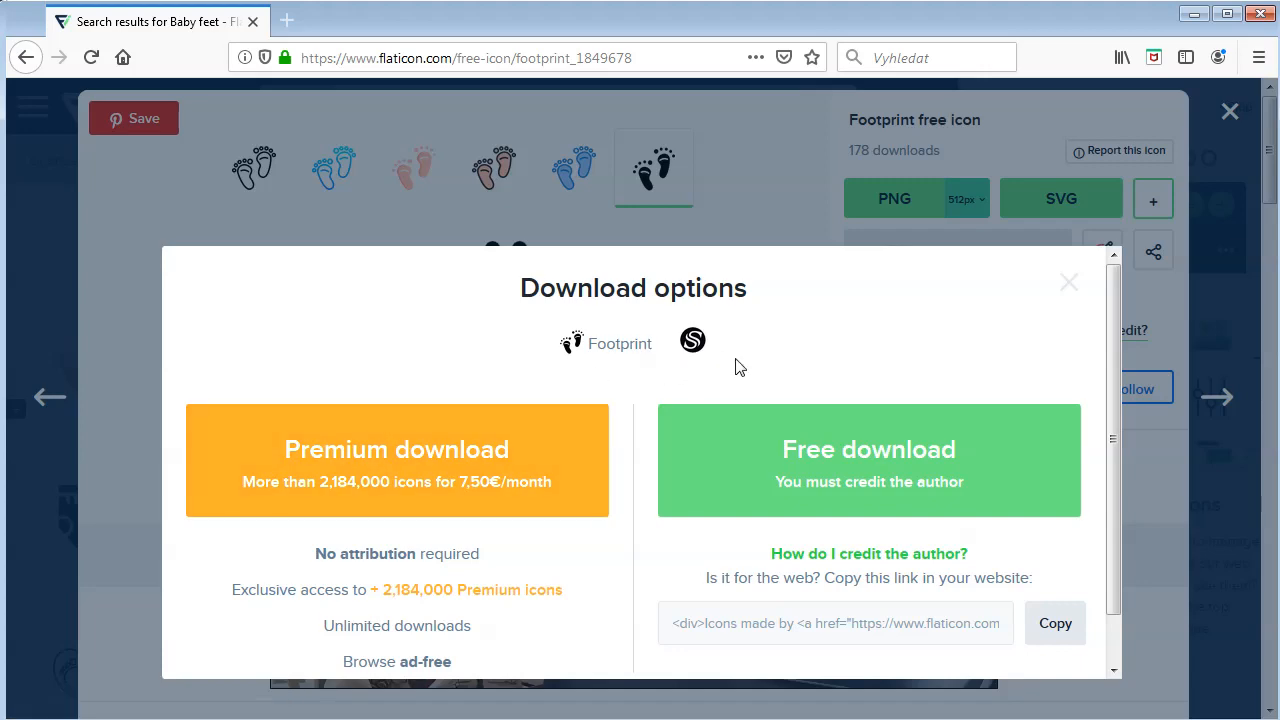
{"action": "scroll", "coordinate": [735, 368], "scroll_direction": "down", "scroll_amount": 1}
{"action": "left_click", "coordinate": [794, 400]}
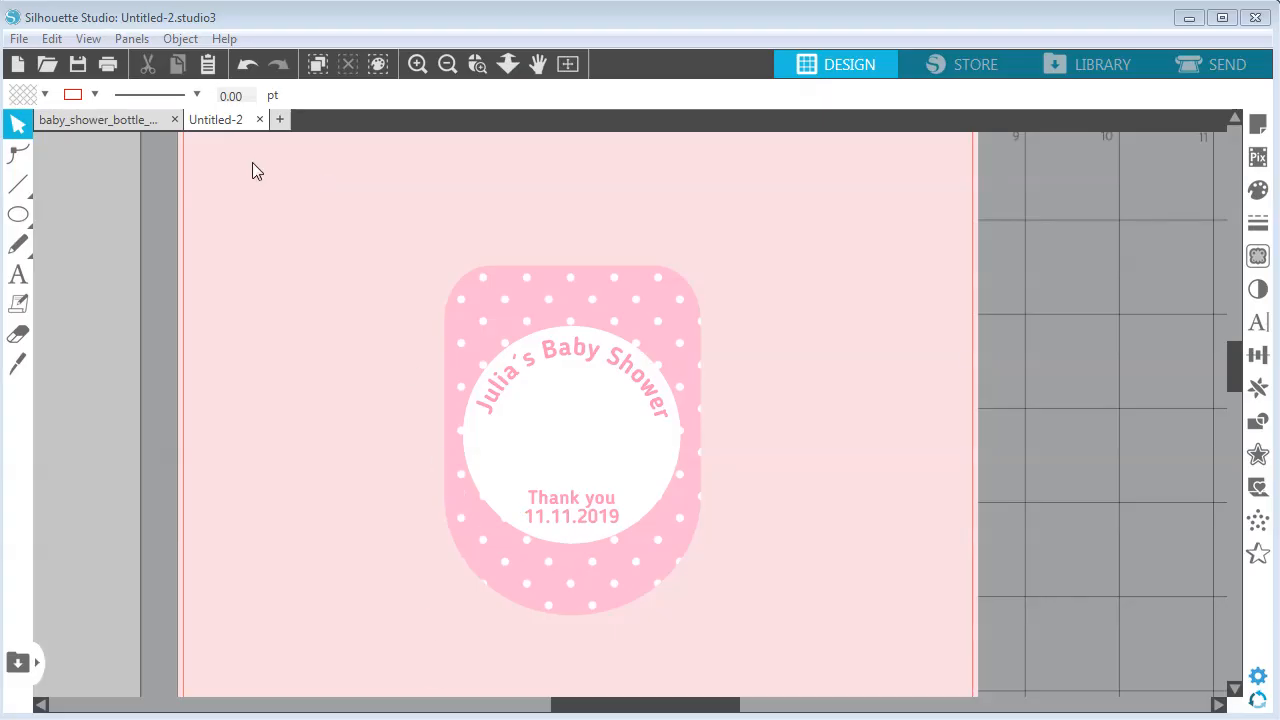
Step: Switch to Silhouette Studio, merge the downloaded footprint image into the sticker document and place it beside the label
{"action": "left_click", "coordinate": [19, 38]}
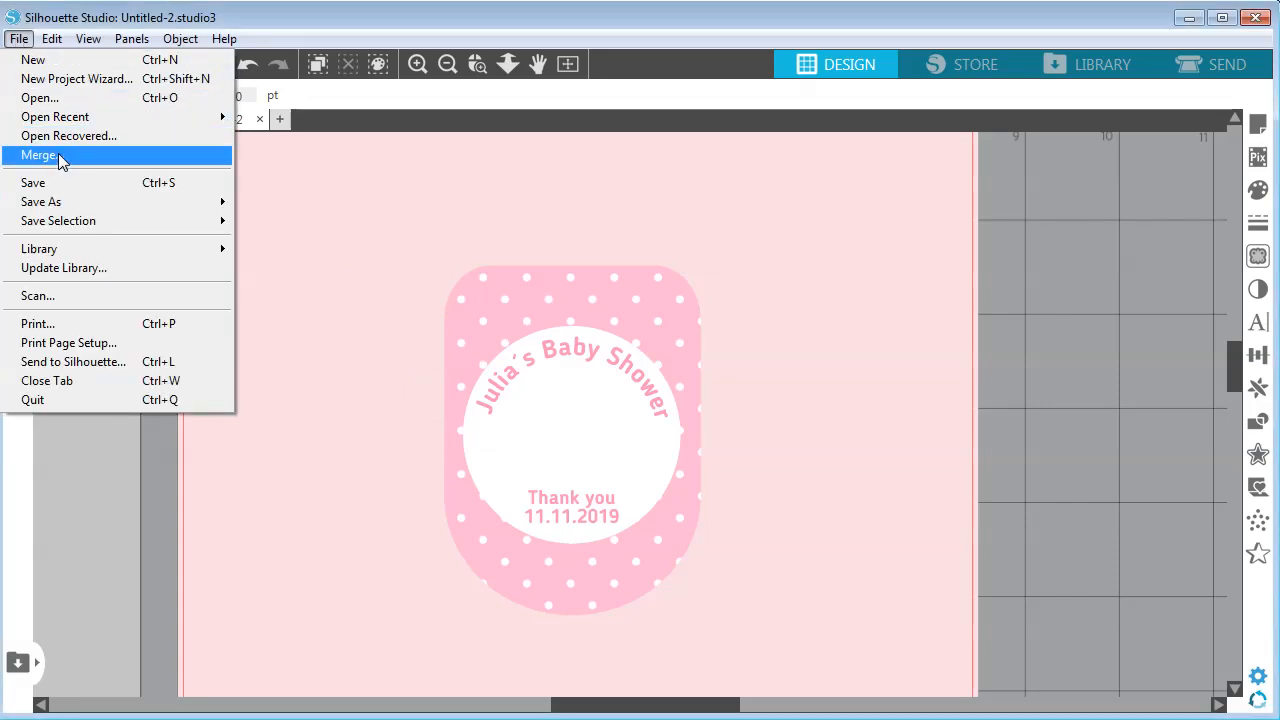
{"action": "left_click", "coordinate": [92, 158]}
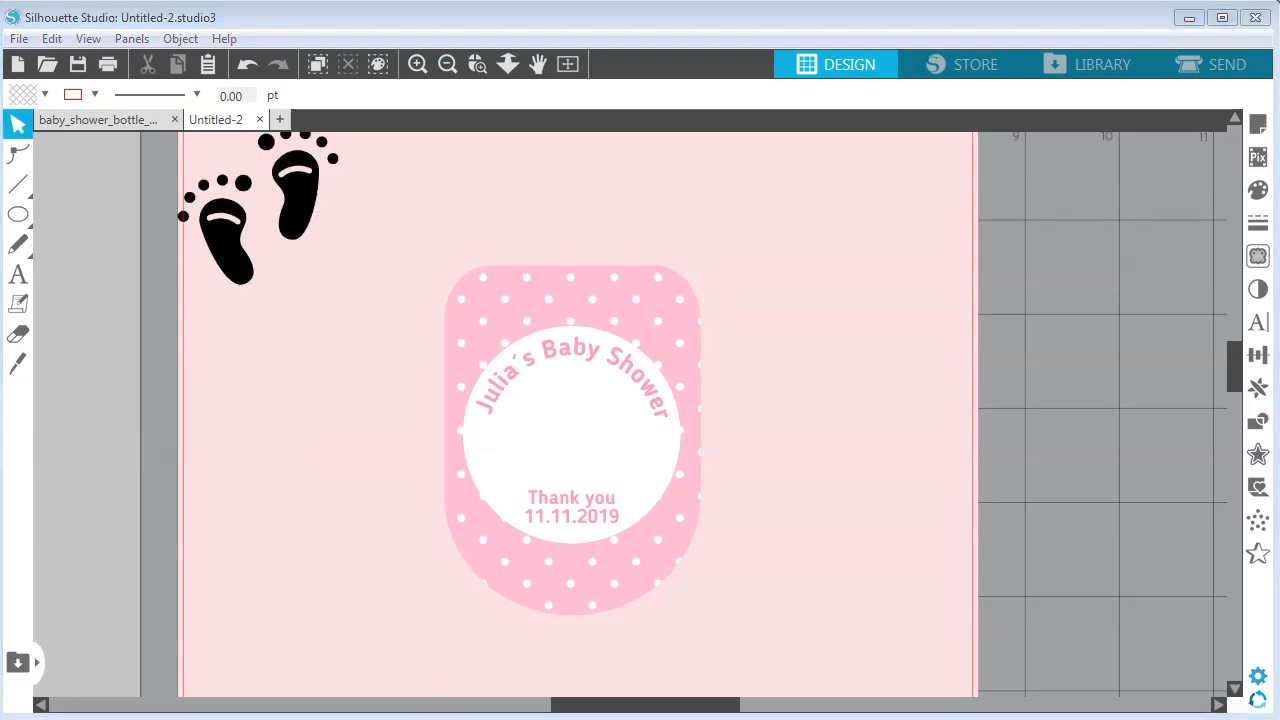
{"action": "left_click", "coordinate": [301, 180]}
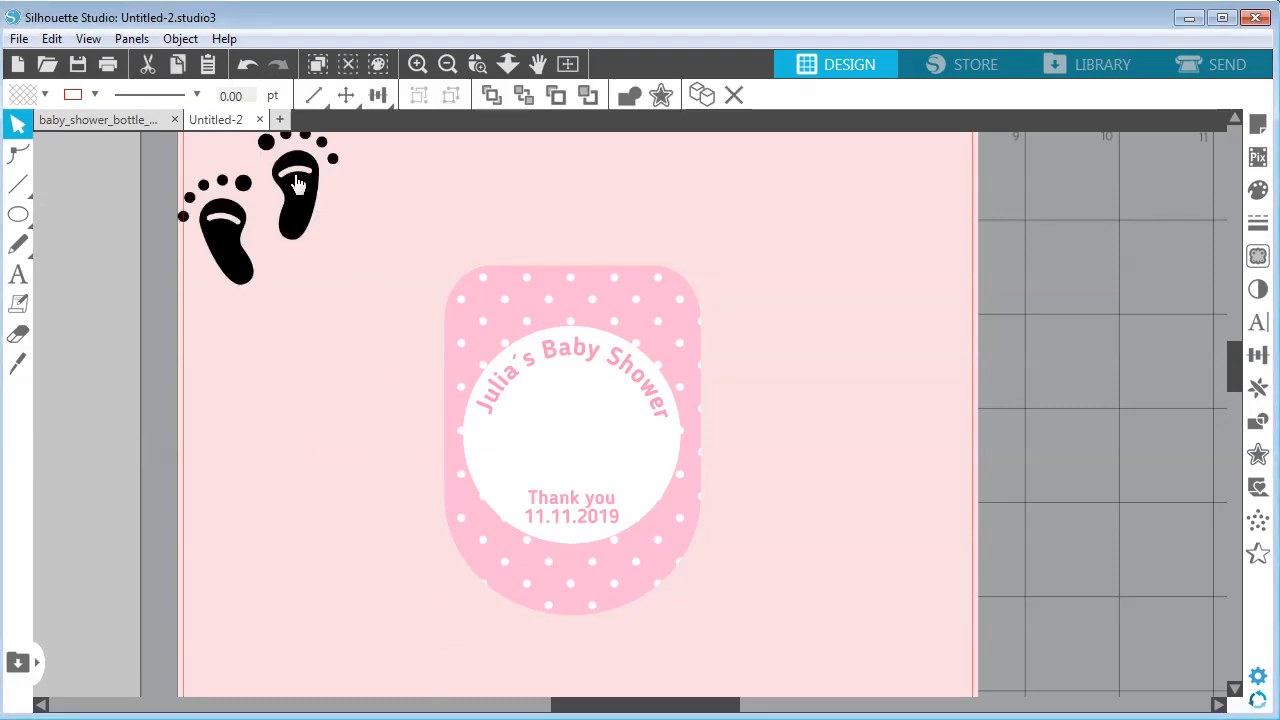
{"action": "left_click_drag", "start_coordinate": [309, 216], "coordinate": [884, 393]}
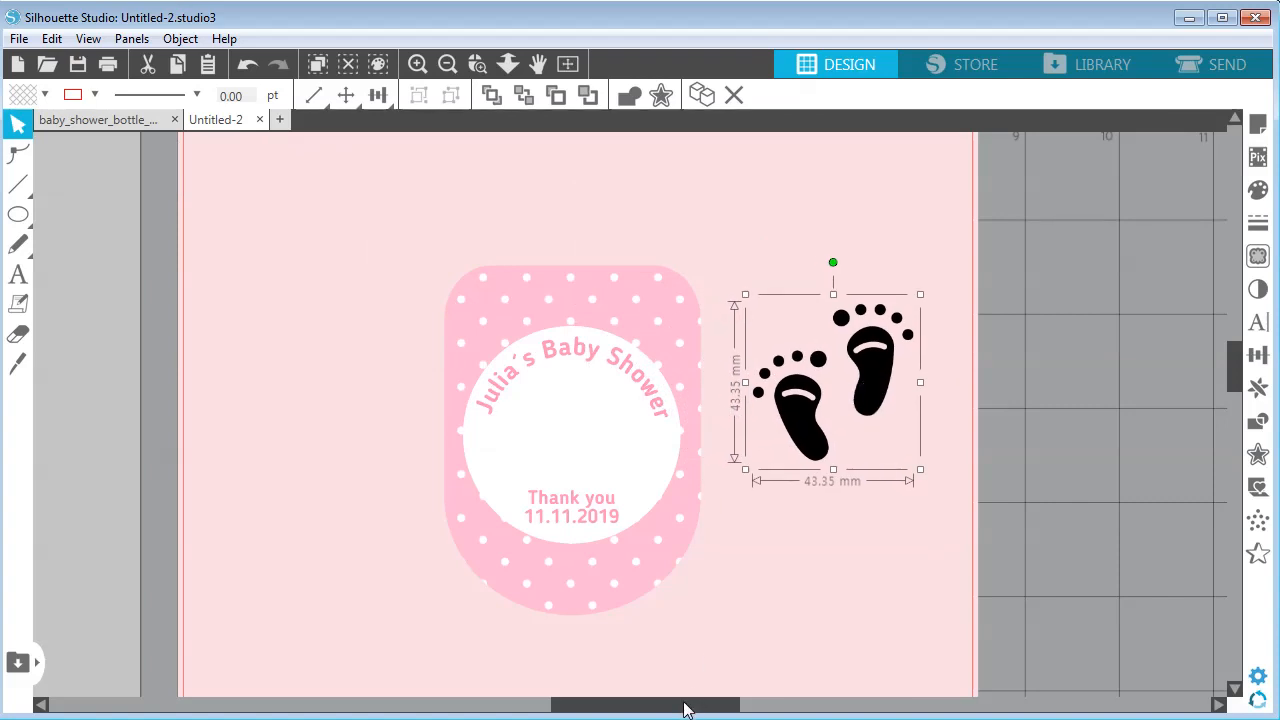
{"action": "left_click_drag", "start_coordinate": [688, 706], "coordinate": [753, 712]}
{"action": "mouse_move", "coordinate": [648, 390]}
{"action": "left_mouse_down"}
{"action": "mouse_move", "coordinate": [660, 363]}
{"action": "mouse_move", "coordinate": [665, 372]}
{"action": "left_mouse_up"}
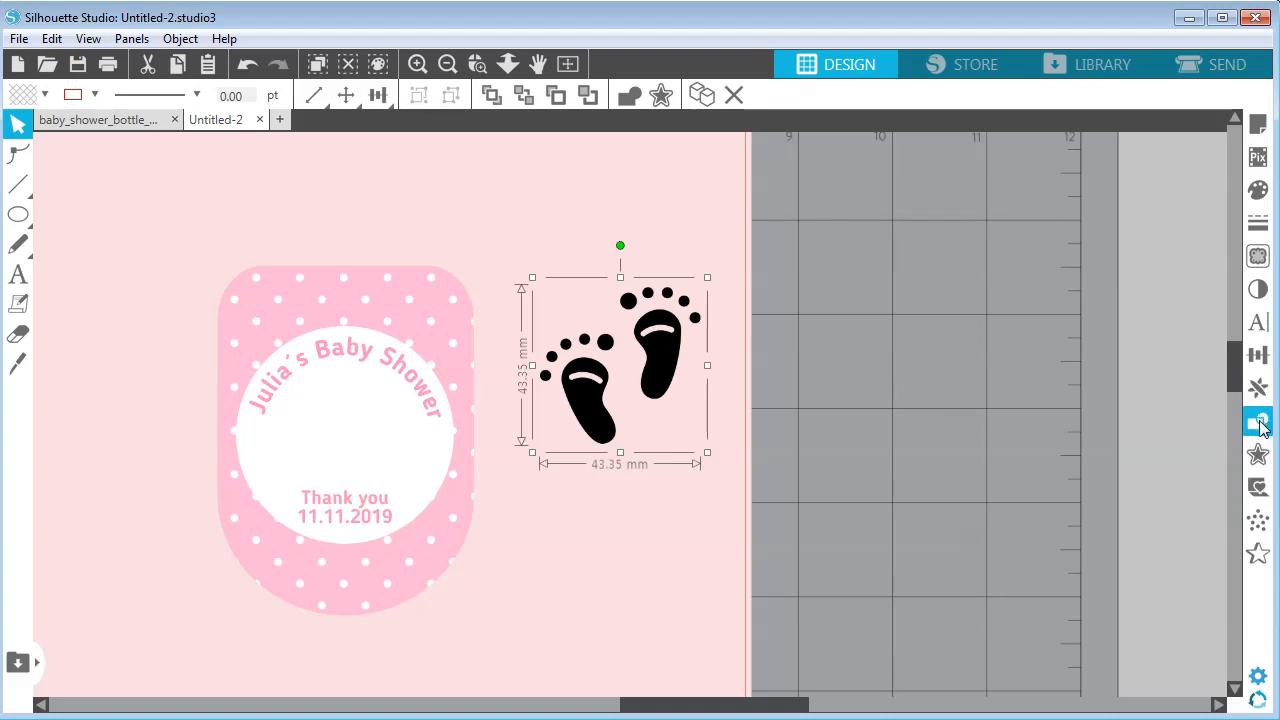
Step: Trace only the outer edge of the black footprints and move the source image below the traced outline
{"action": "left_click", "coordinate": [1260, 262]}
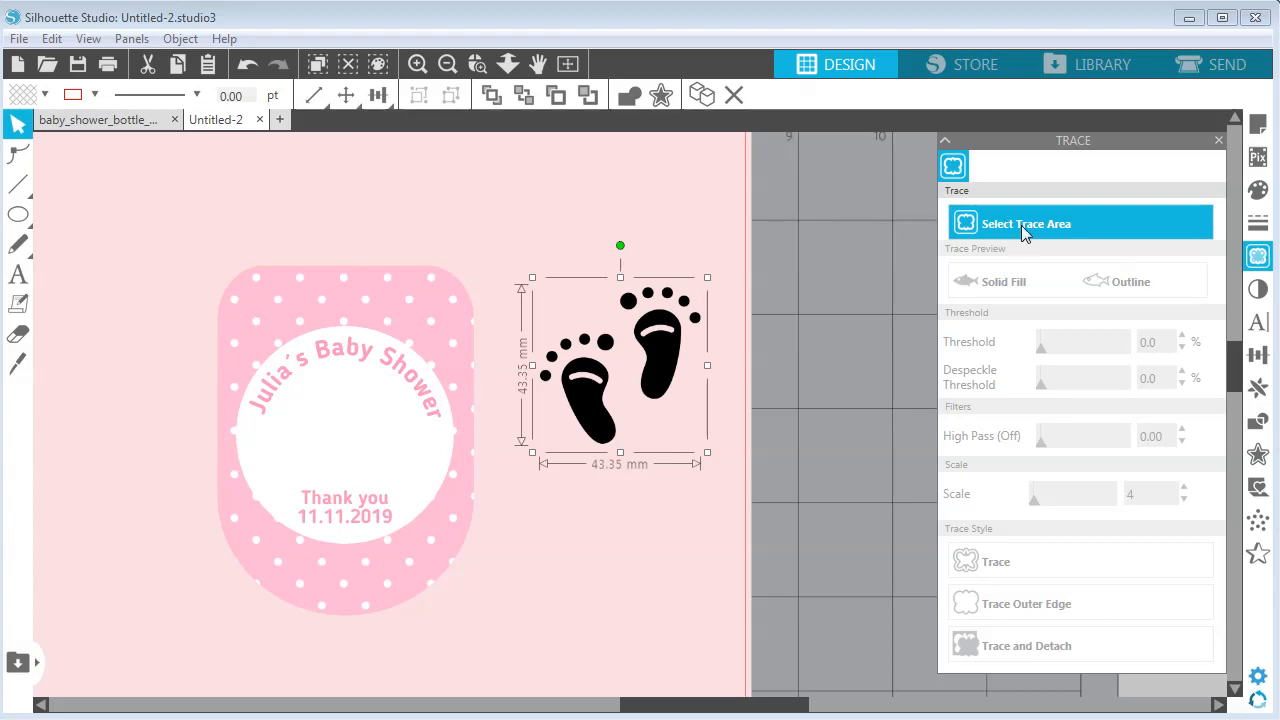
{"action": "left_click", "coordinate": [1005, 224]}
{"action": "left_click_drag", "start_coordinate": [517, 265], "coordinate": [733, 474]}
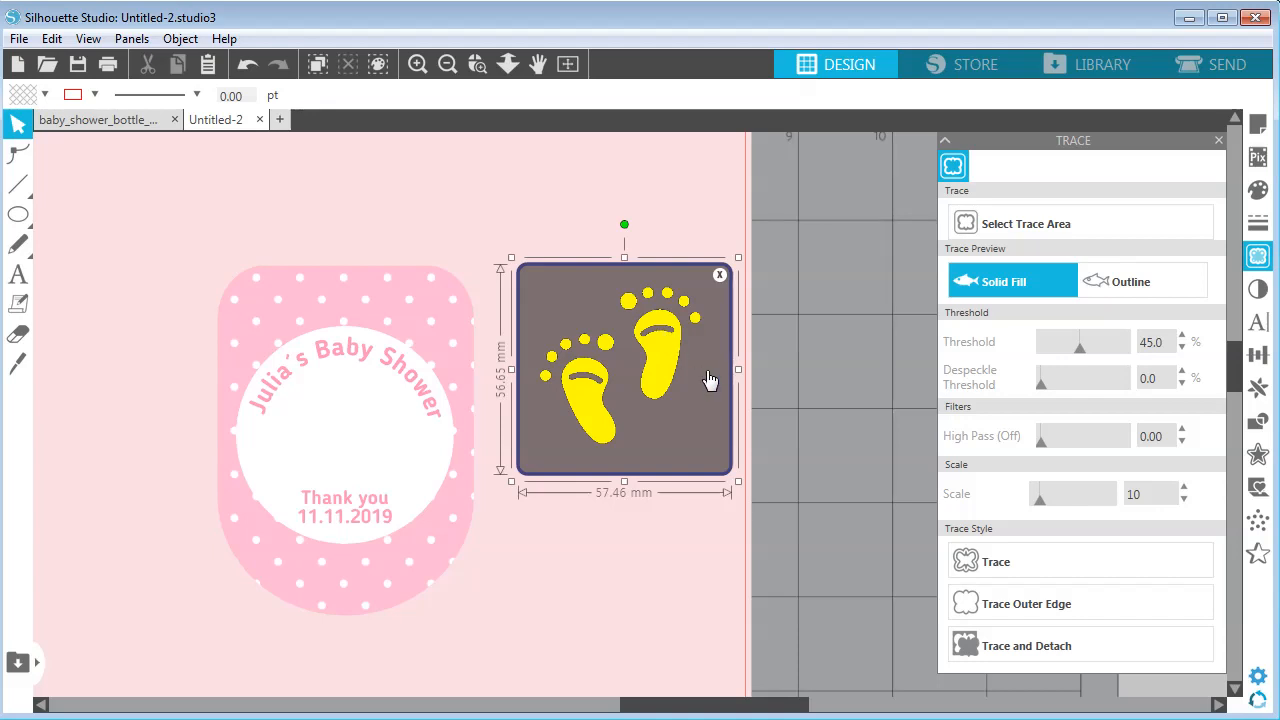
{"action": "left_click", "coordinate": [1025, 610]}
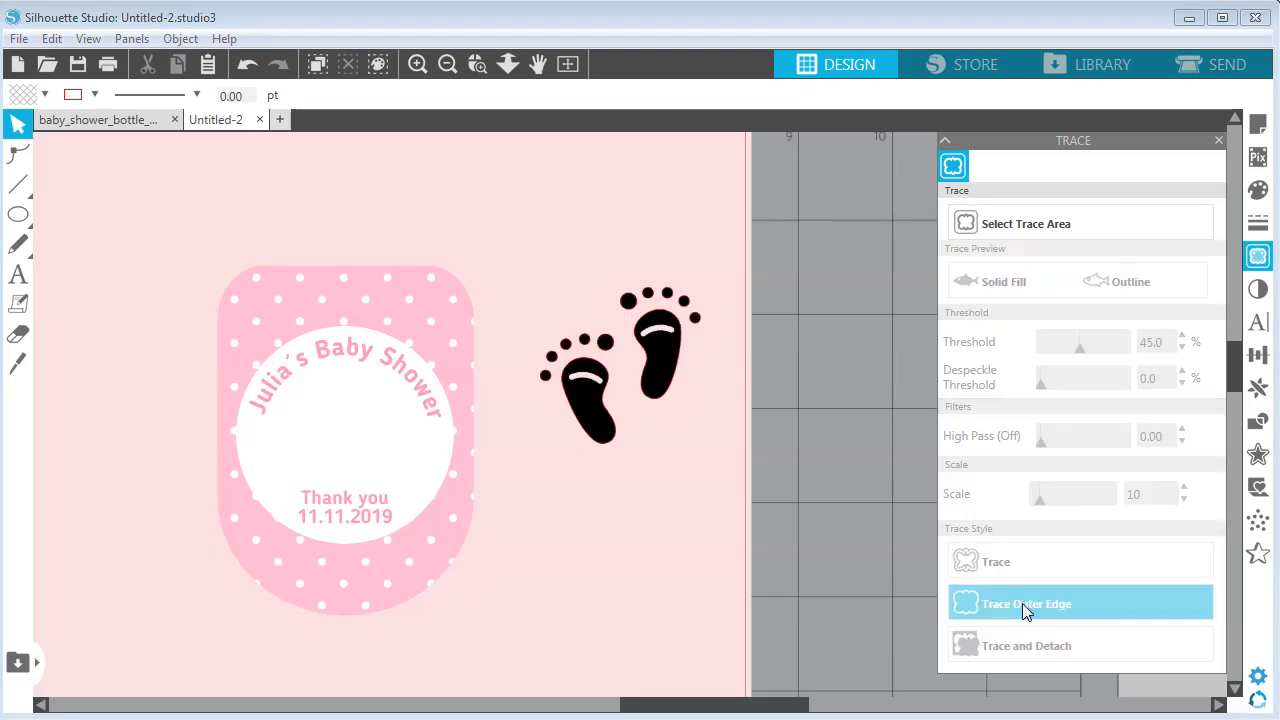
{"action": "left_click_drag", "start_coordinate": [664, 444], "coordinate": [671, 634]}
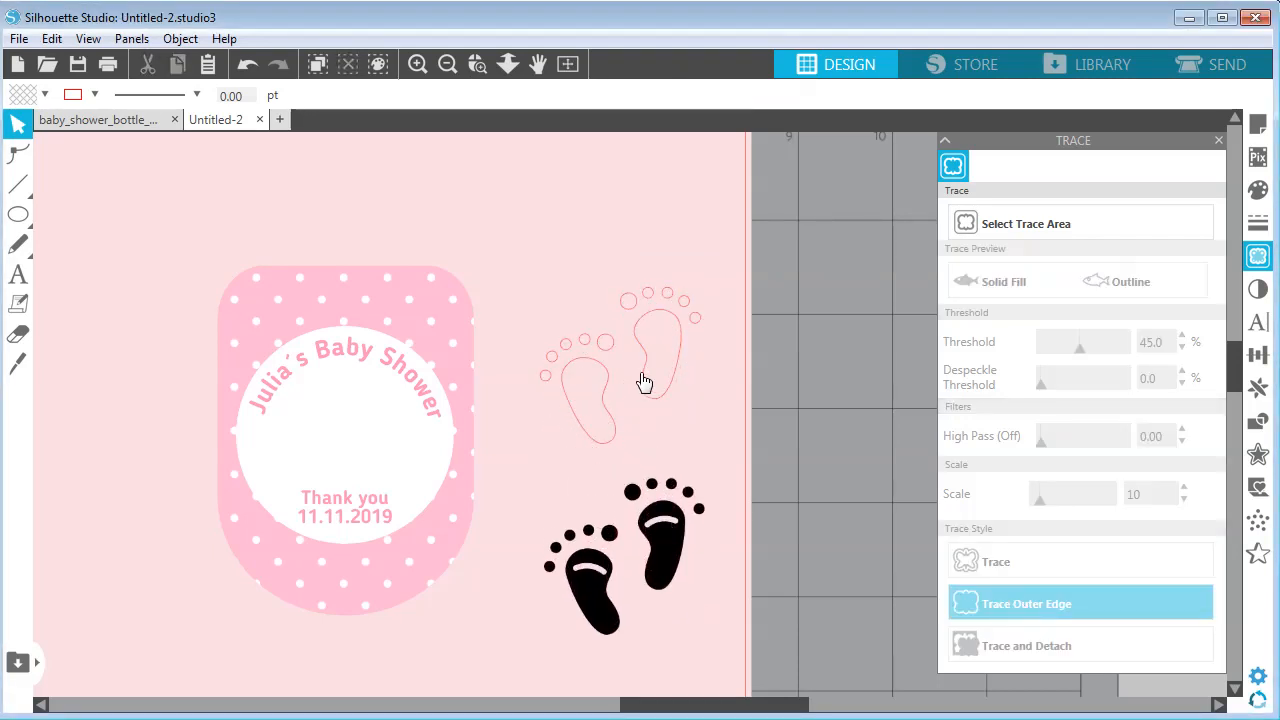
Step: Move the traced footprint outline upward, remove its line colour and fill it with the darker pink used for the text
{"action": "left_click", "coordinate": [600, 280]}
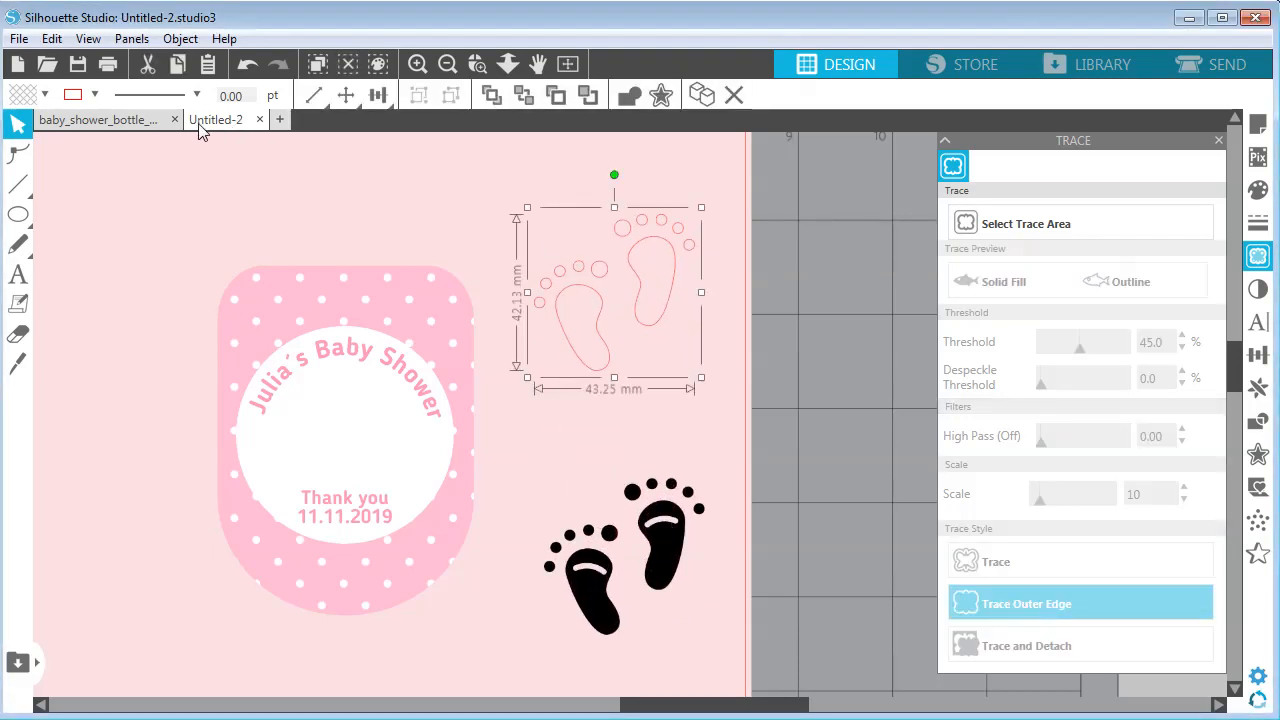
{"action": "left_click", "coordinate": [97, 96]}
{"action": "left_click", "coordinate": [171, 127]}
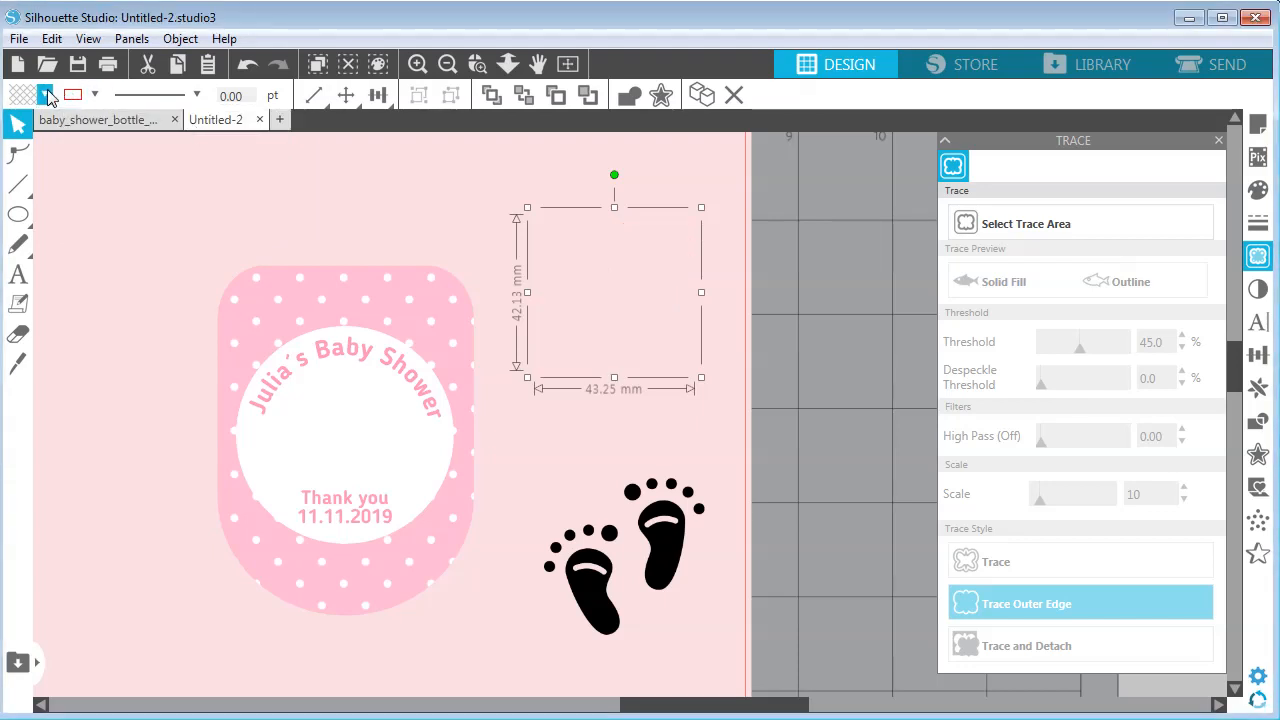
{"action": "left_click", "coordinate": [44, 95]}
{"action": "left_click", "coordinate": [252, 211]}
Step: Trace the black footprints again with the full Trace style, and move the source image beside the new outline
{"action": "left_click_drag", "start_coordinate": [669, 529], "coordinate": [671, 502]}
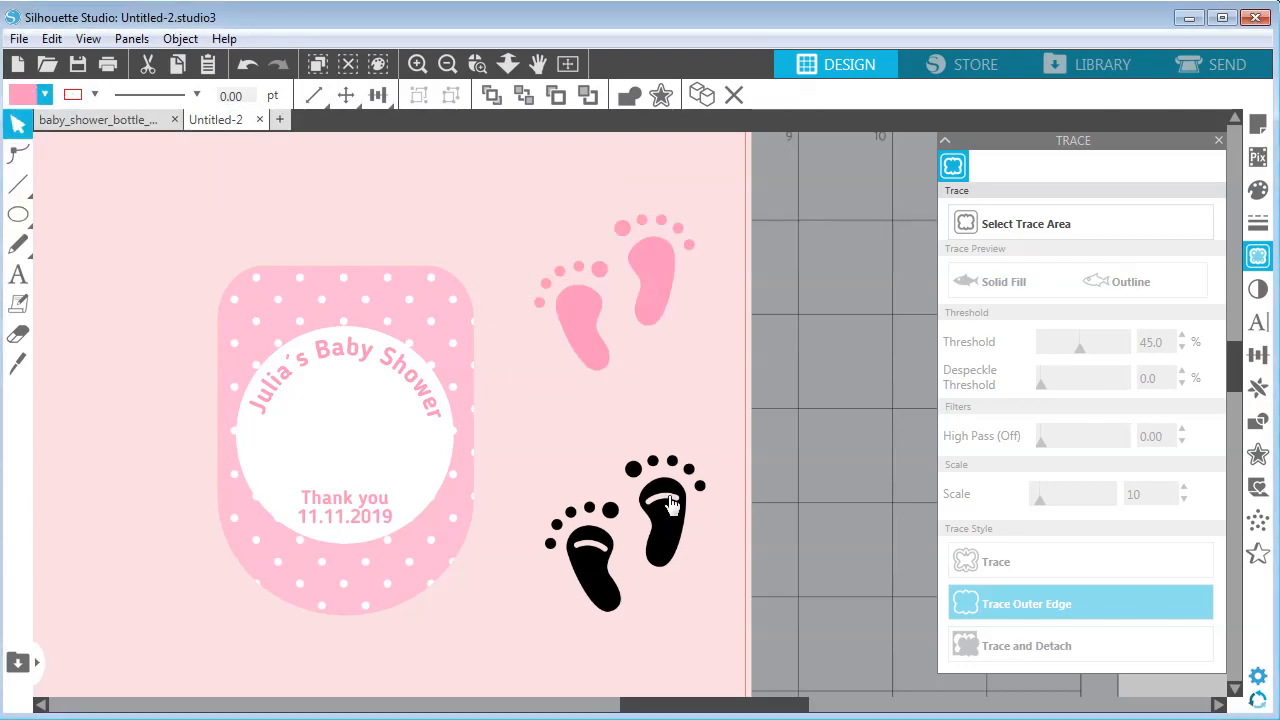
{"action": "left_click", "coordinate": [694, 394]}
{"action": "left_click", "coordinate": [1035, 224]}
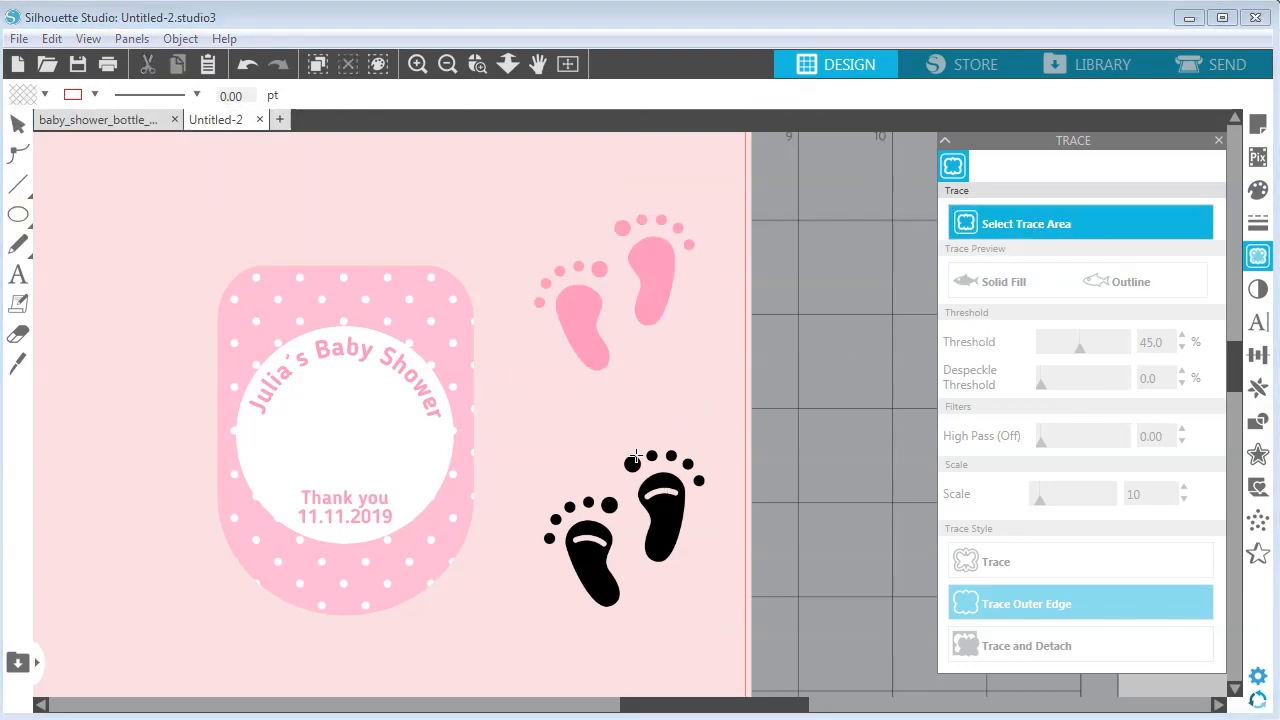
{"action": "left_click_drag", "start_coordinate": [518, 422], "coordinate": [726, 630]}
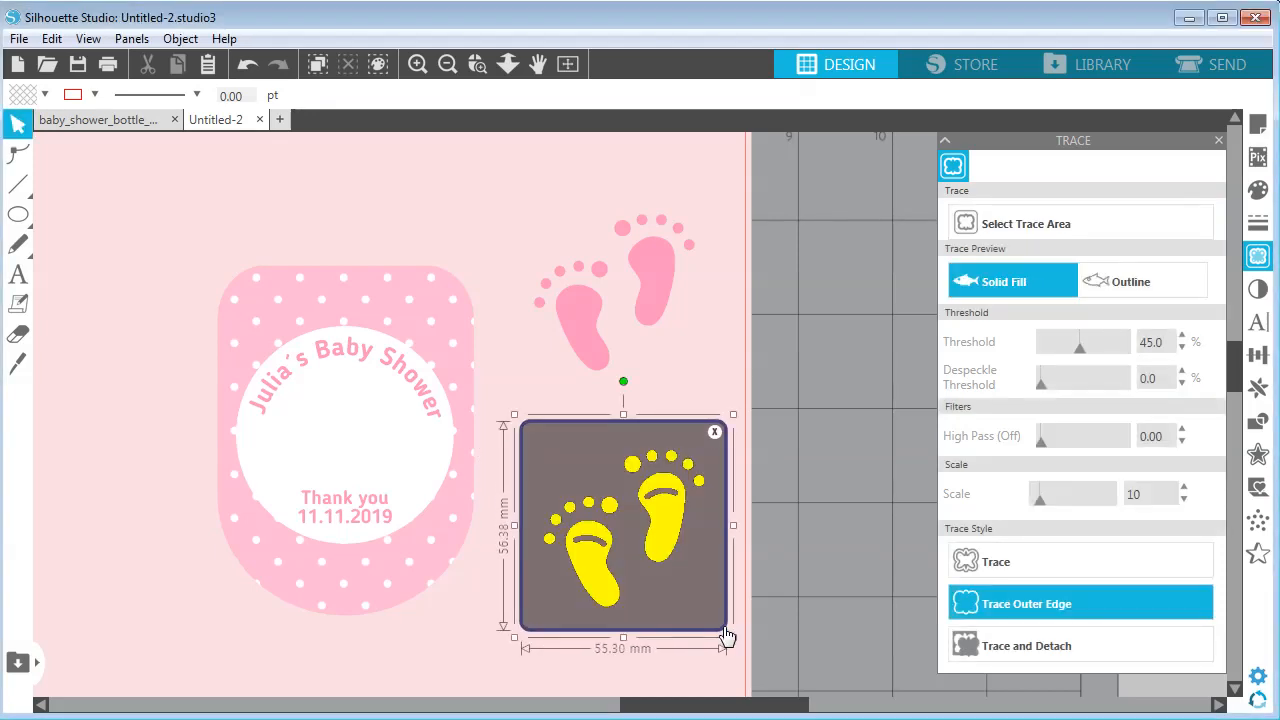
{"action": "left_click", "coordinate": [995, 562]}
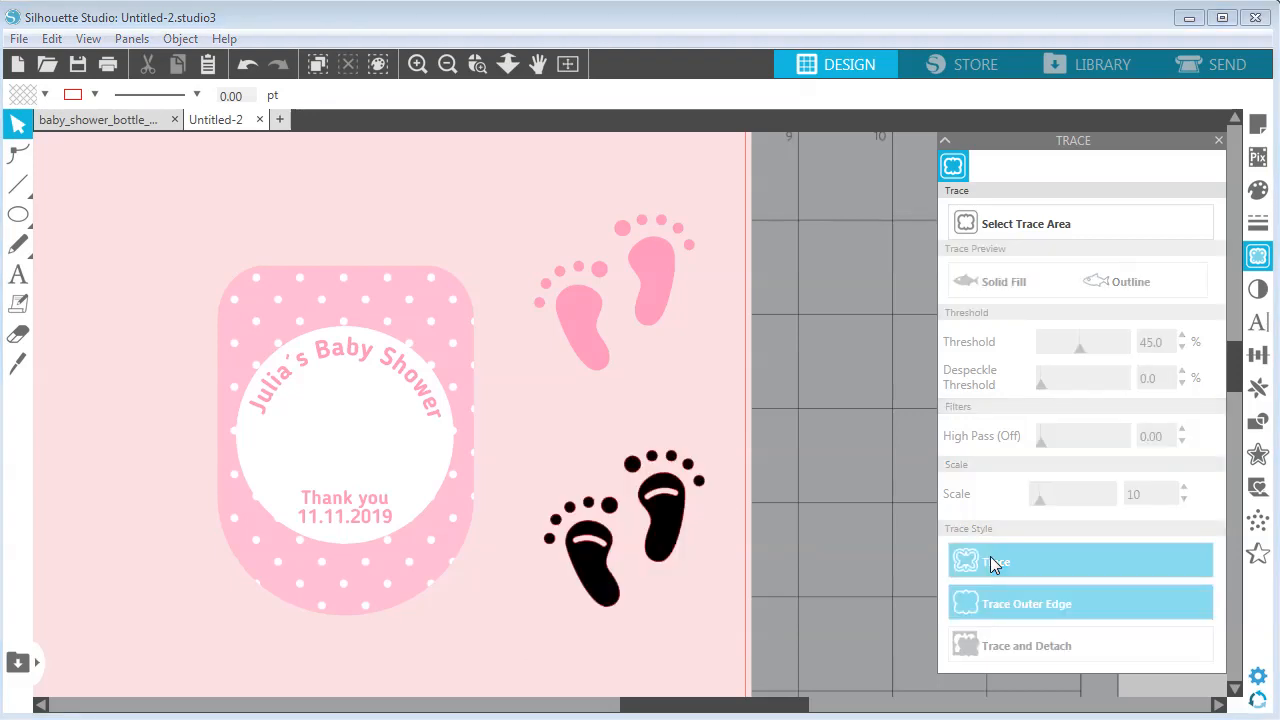
{"action": "mouse_move", "coordinate": [669, 611]}
{"action": "left_mouse_down"}
{"action": "mouse_move", "coordinate": [774, 577]}
{"action": "mouse_move", "coordinate": [855, 528]}
{"action": "left_mouse_up"}
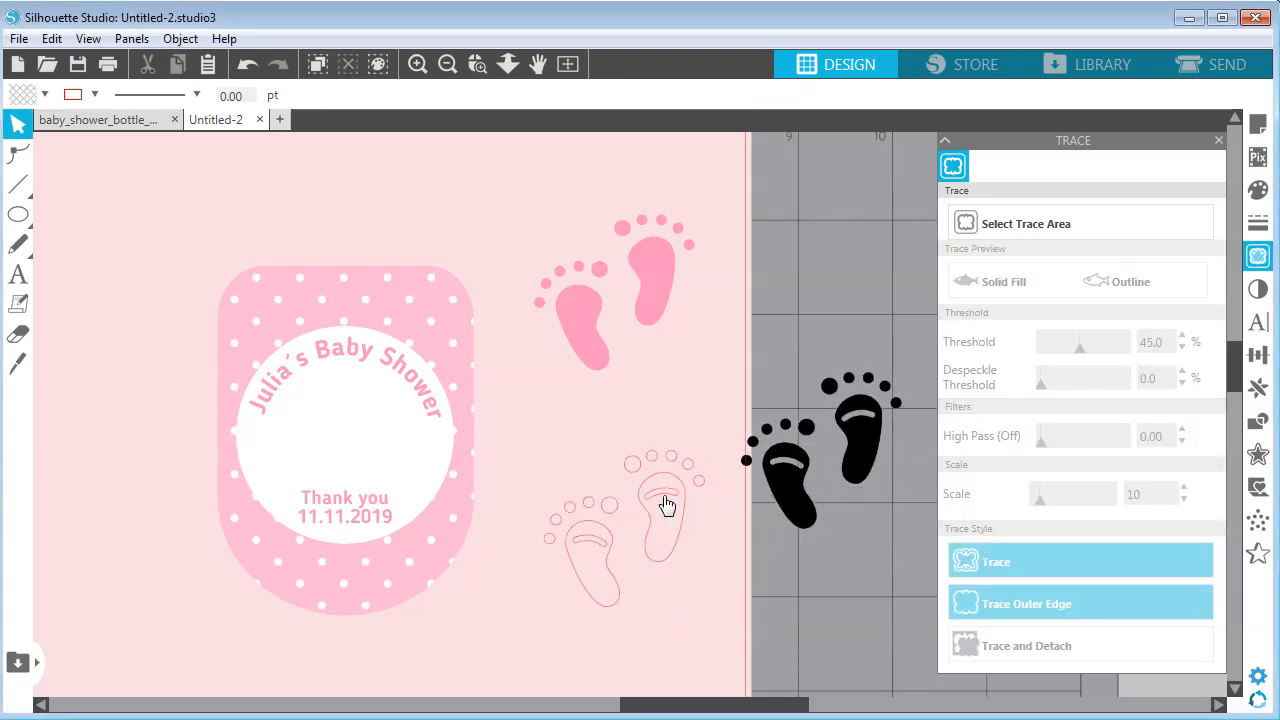
Step: Open the second footprint trace for point editing and delete all points of the crease inside the right foot
{"action": "double_click", "coordinate": [667, 495]}
{"action": "left_click", "coordinate": [573, 416]}
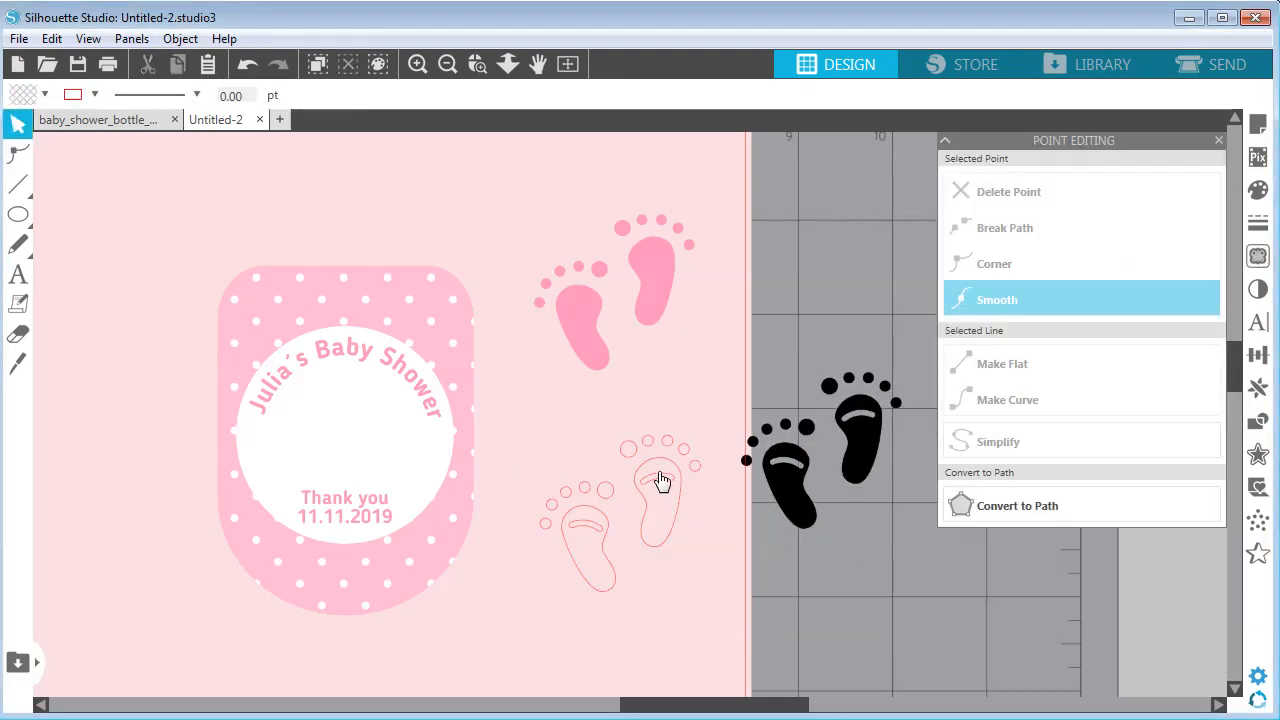
{"action": "left_click", "coordinate": [18, 153]}
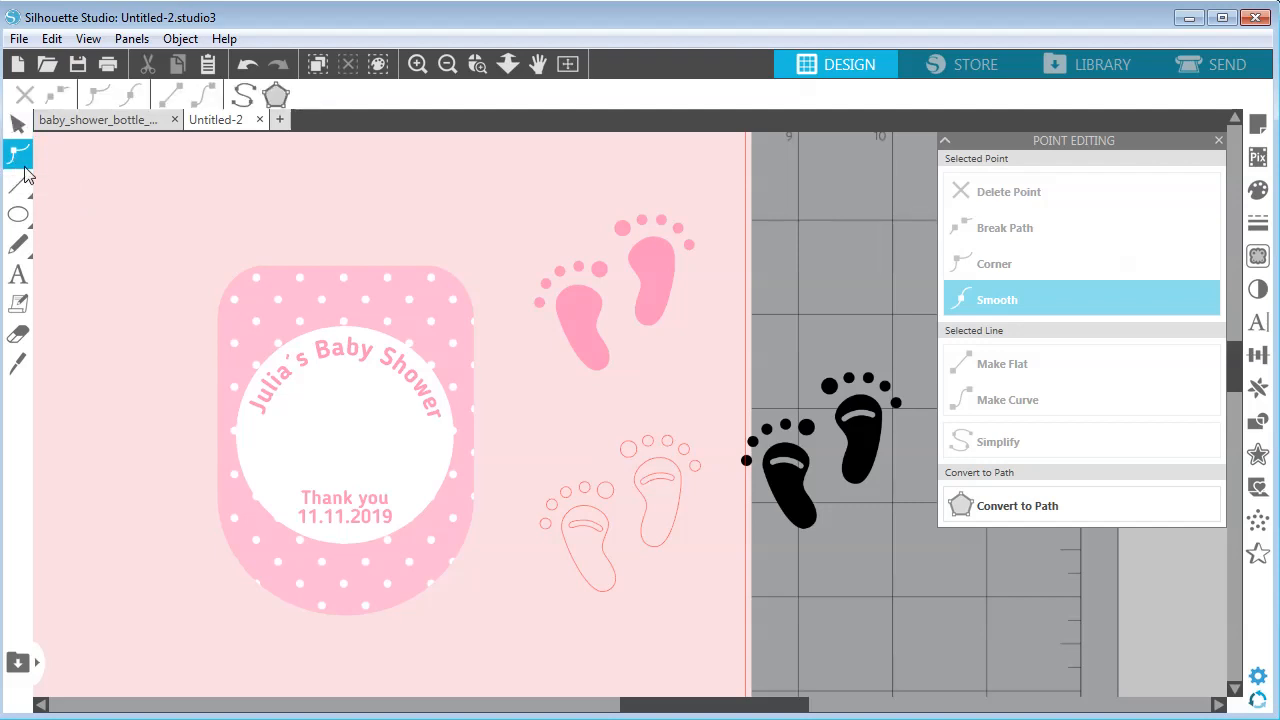
{"action": "left_click", "coordinate": [644, 481]}
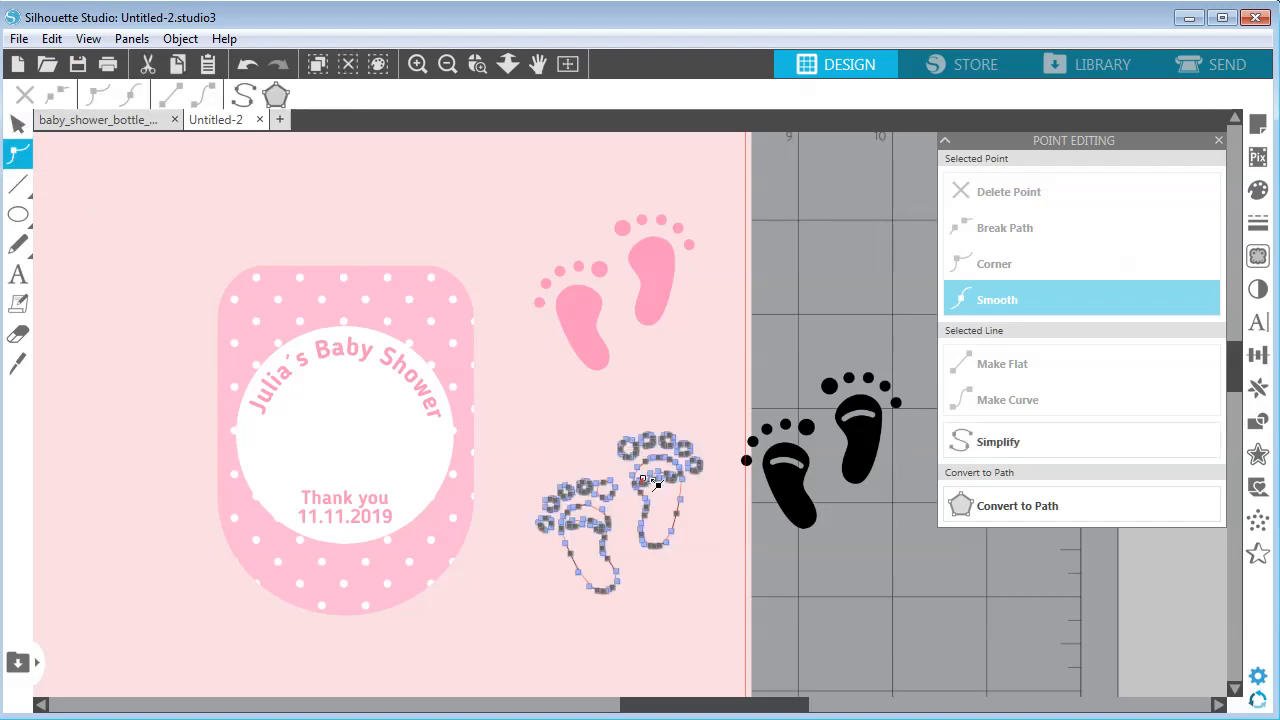
{"action": "left_click", "coordinate": [418, 64]}
{"action": "left_click", "coordinate": [421, 69]}
{"action": "left_click", "coordinate": [421, 69]}
{"action": "left_click", "coordinate": [538, 70]}
{"action": "scroll", "coordinate": [761, 458], "scroll_direction": "down", "scroll_amount": 3}
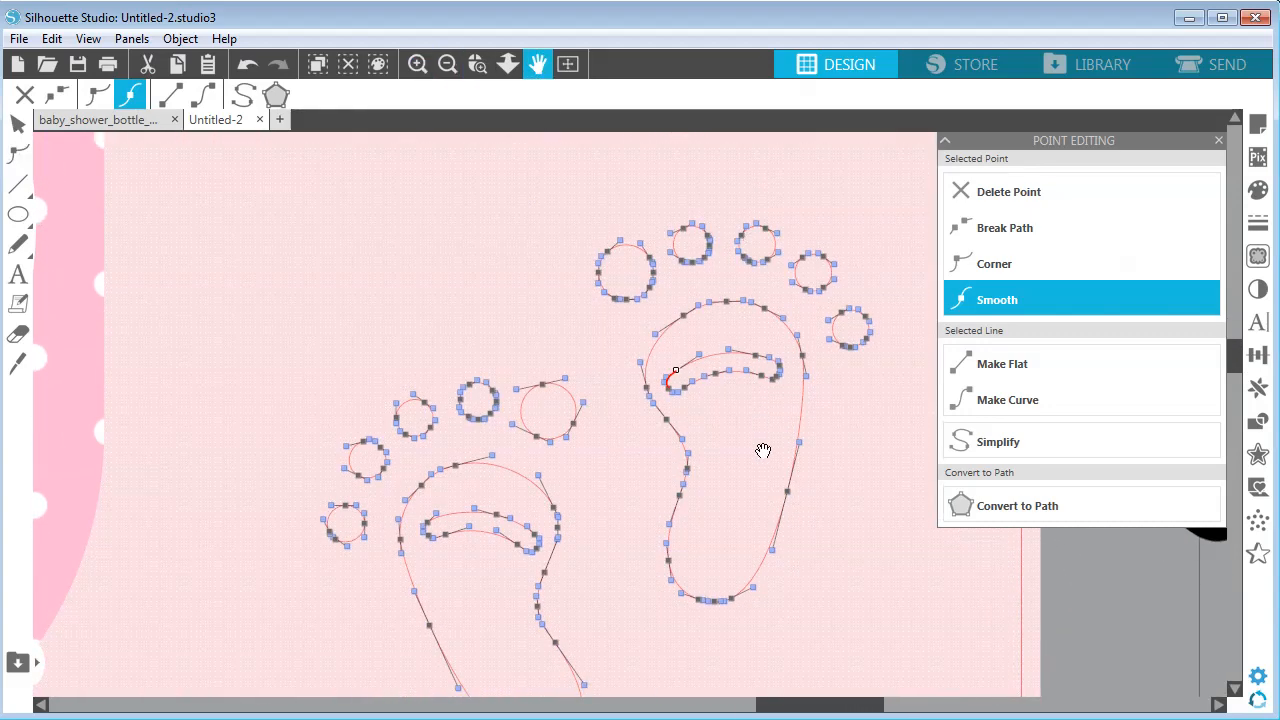
{"action": "left_click_drag", "start_coordinate": [610, 449], "coordinate": [587, 395]}
{"action": "left_click", "coordinate": [18, 153]}
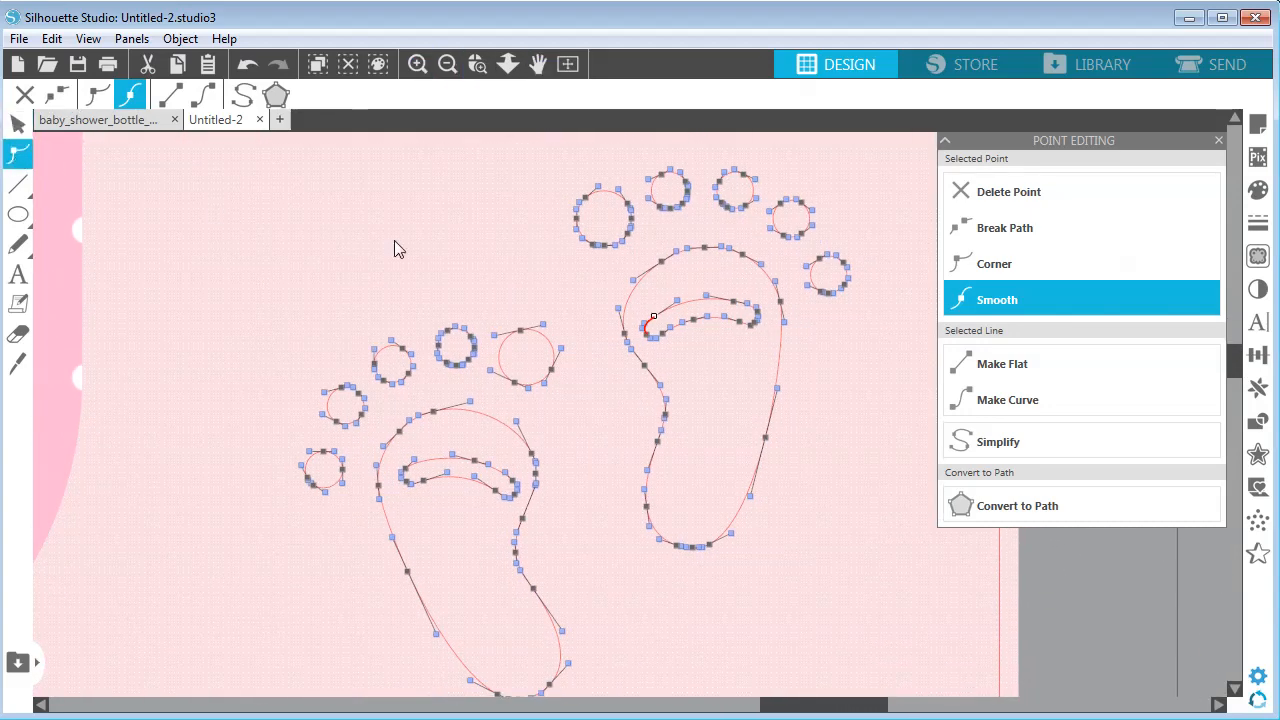
{"action": "left_click", "coordinate": [694, 320]}
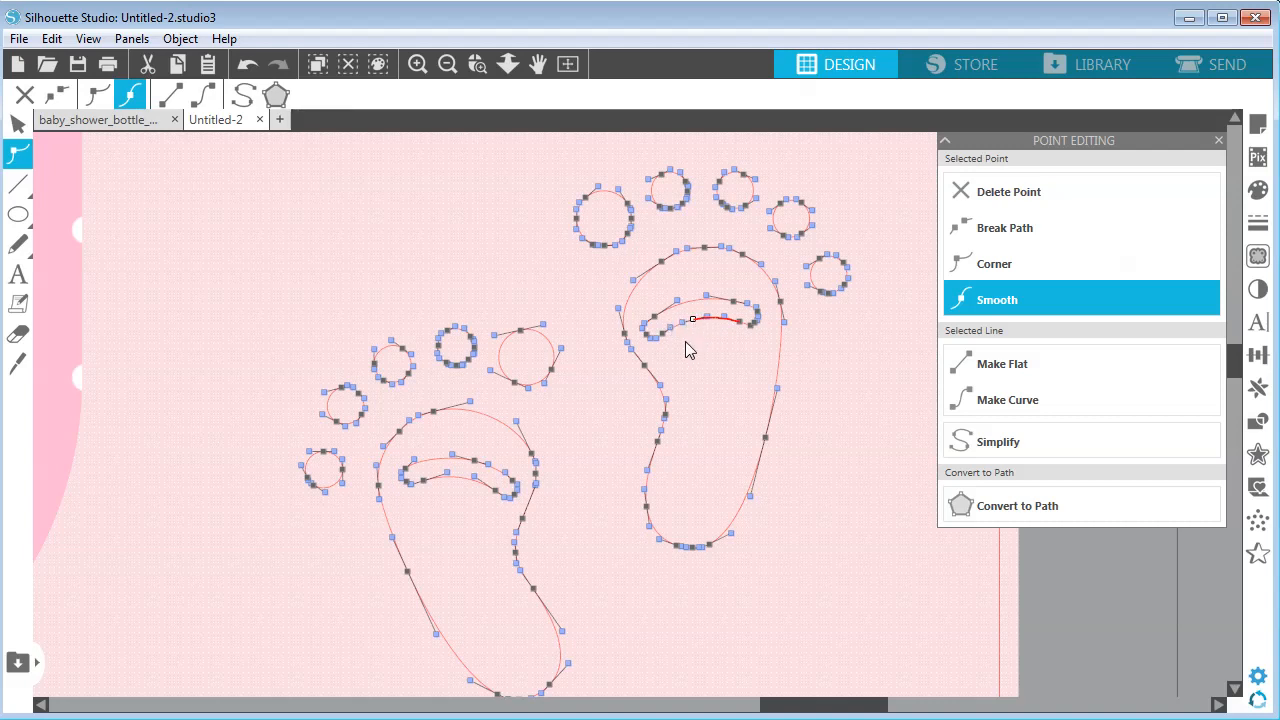
{"action": "key", "text": "Delete"}
{"action": "key", "text": "Delete"}
{"action": "key", "text": "Delete"}
{"action": "key", "text": "Delete"}
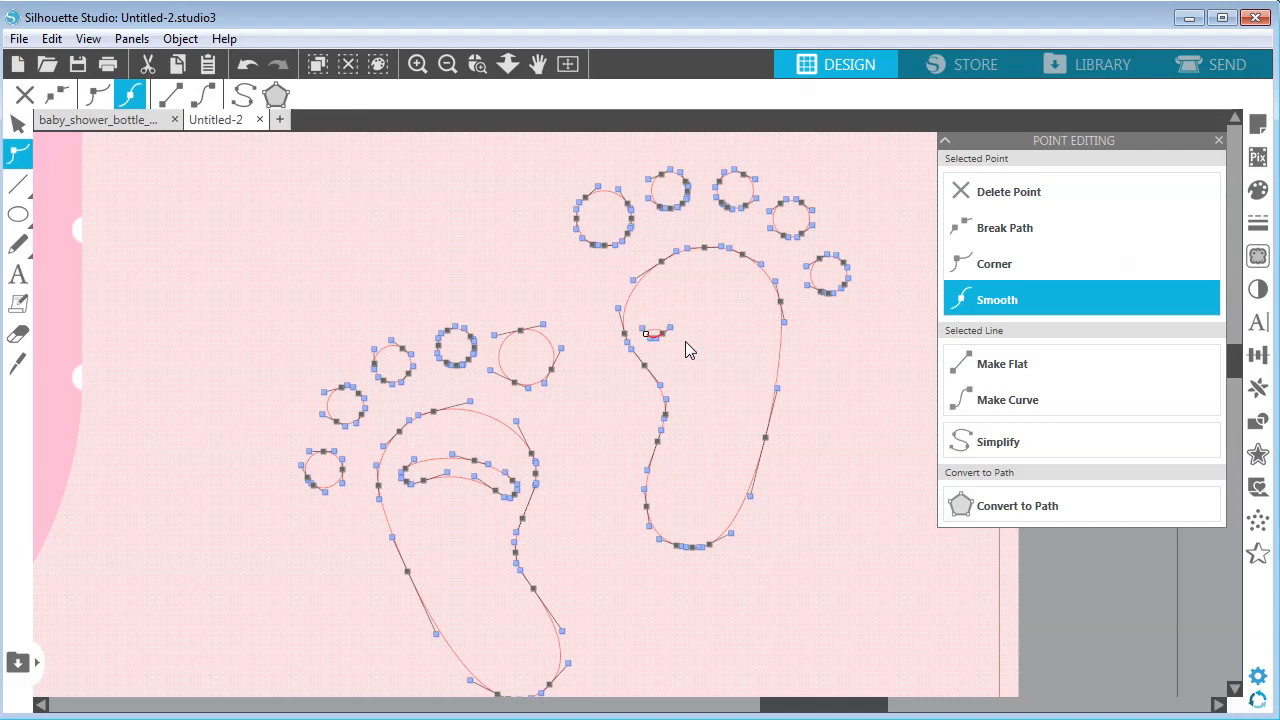
{"action": "key", "text": "Delete"}
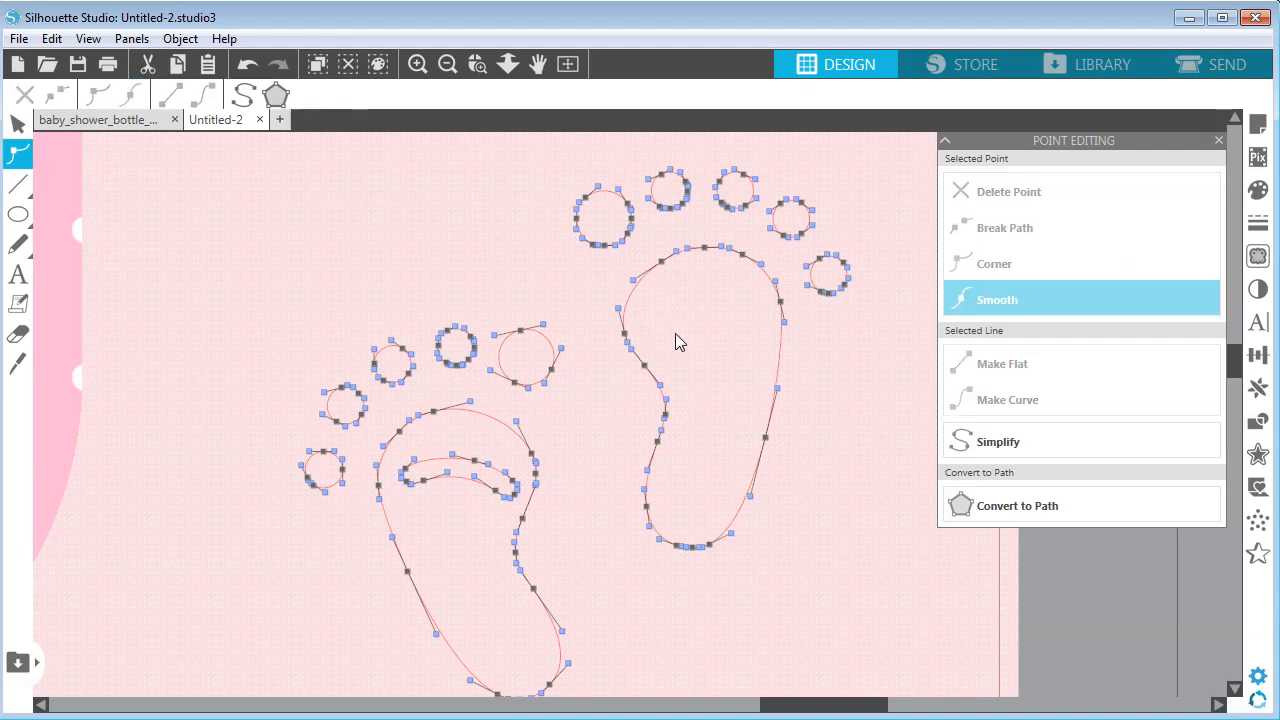
Step: Delete all points of the crease inside the left foot of the second trace, and leave point editing
{"action": "left_click", "coordinate": [475, 461]}
{"action": "key", "text": "Delete"}
{"action": "key", "text": "Delete"}
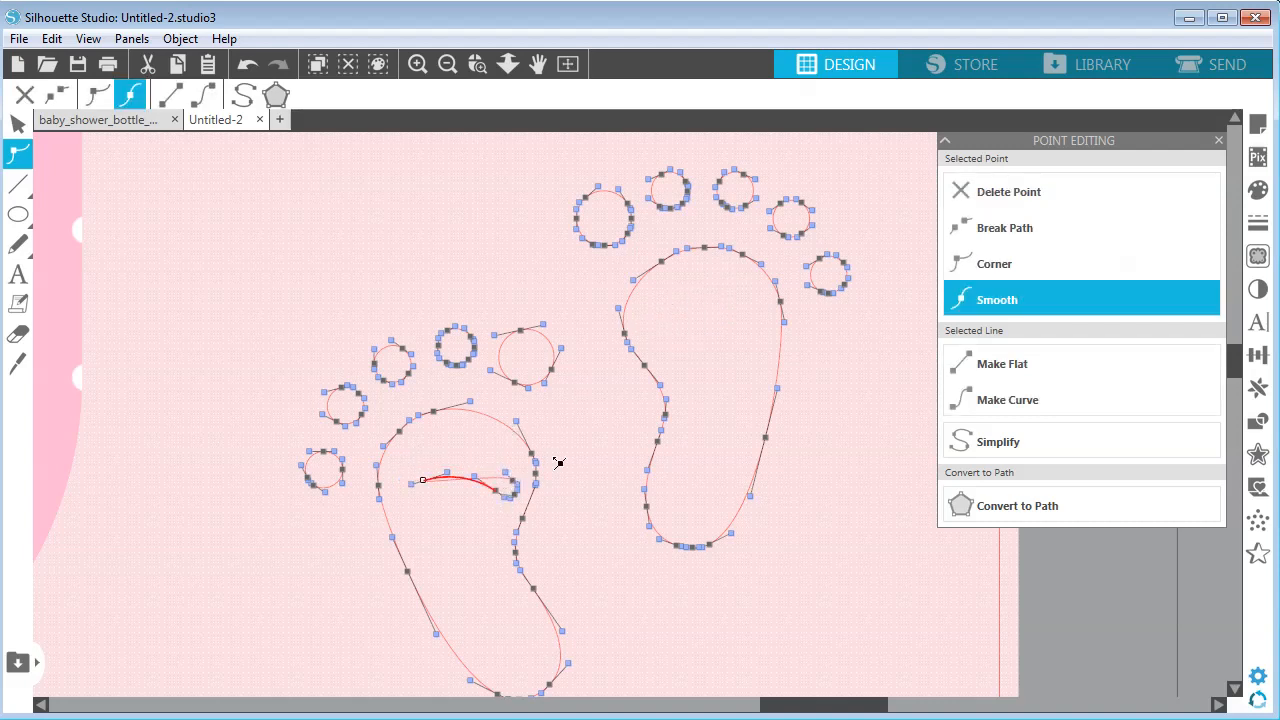
{"action": "key", "text": "Delete"}
{"action": "key", "text": "Delete"}
{"action": "left_click", "coordinate": [17, 123]}
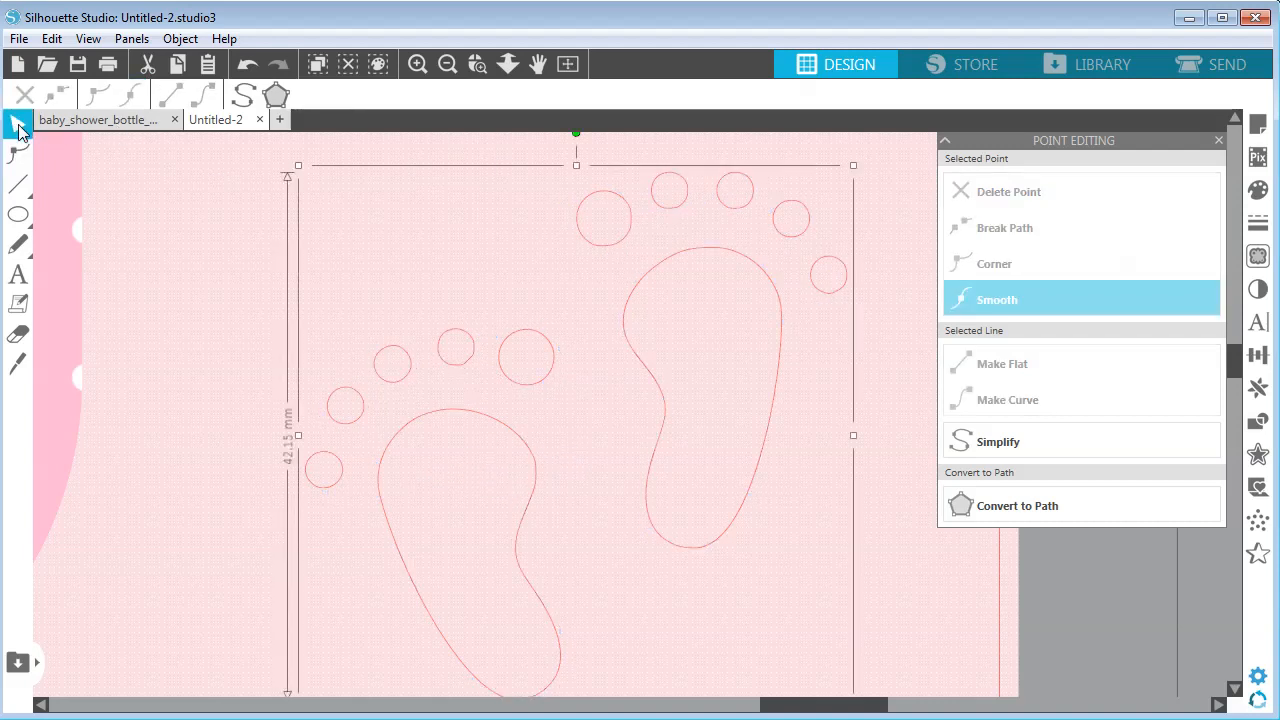
Step: Select the second footprint trace together with the black source image and delete both
{"action": "left_click", "coordinate": [447, 64]}
{"action": "left_click", "coordinate": [447, 64]}
{"action": "left_click", "coordinate": [447, 64]}
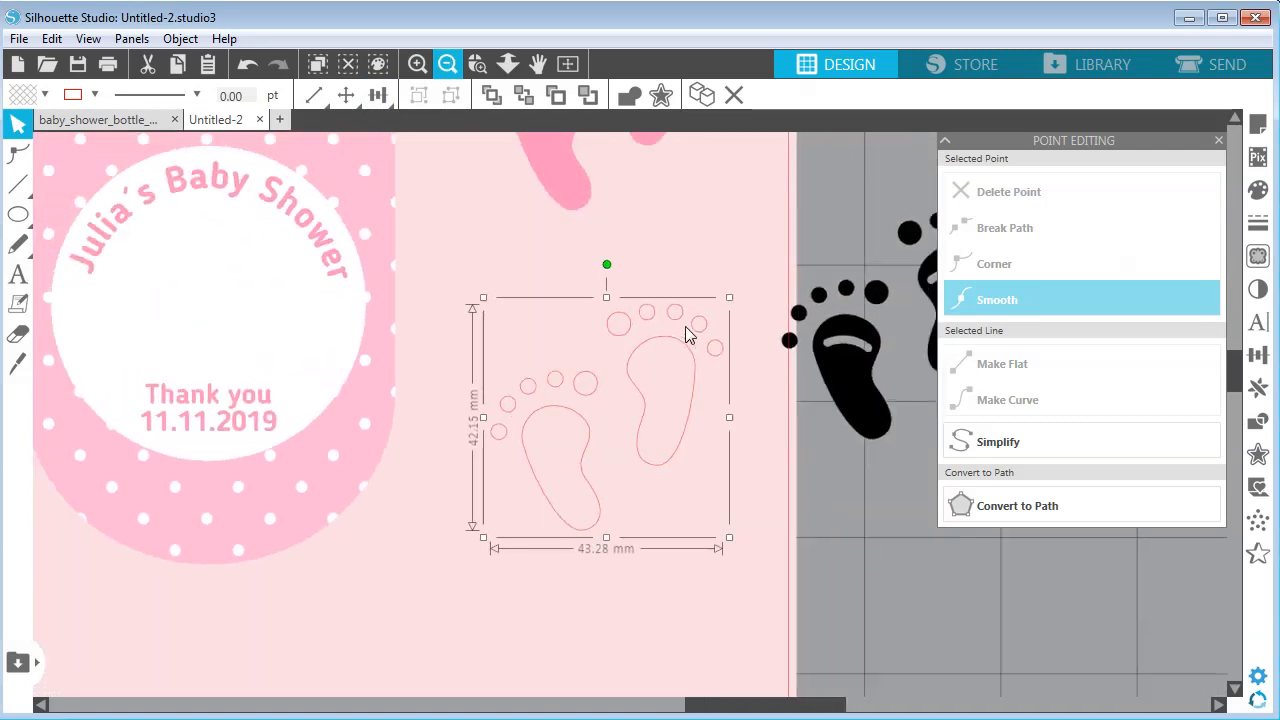
{"action": "left_click", "coordinate": [717, 264]}
{"action": "key", "text": "space"}
{"action": "left_click_drag", "start_coordinate": [692, 268], "coordinate": [725, 357]}
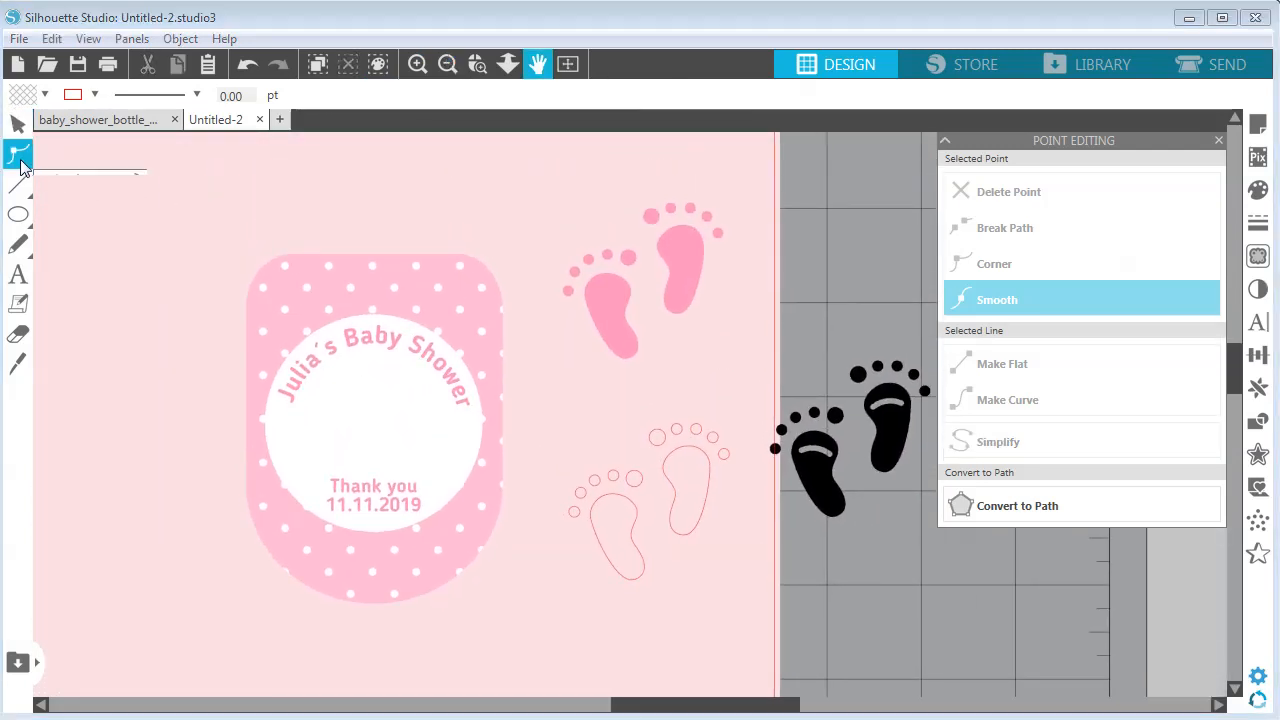
{"action": "left_click", "coordinate": [17, 127]}
{"action": "left_click_drag", "start_coordinate": [824, 463], "coordinate": [793, 470]}
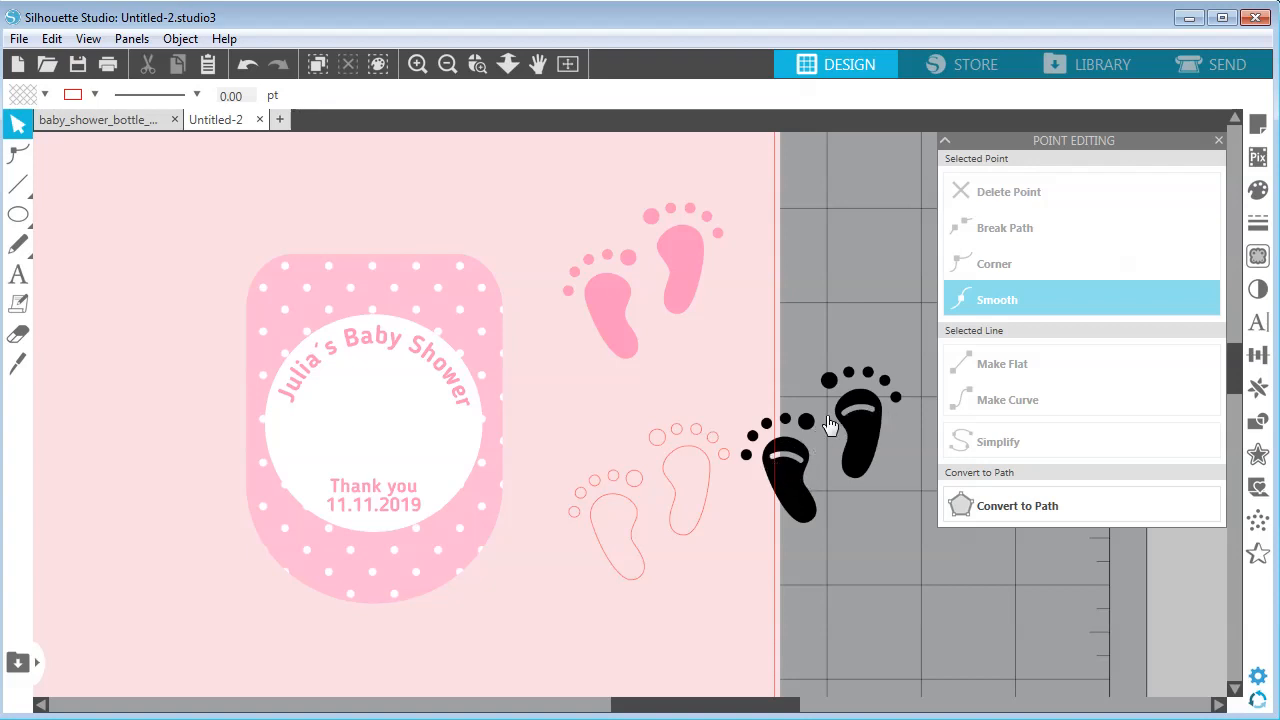
{"action": "left_click_drag", "start_coordinate": [617, 400], "coordinate": [814, 523]}
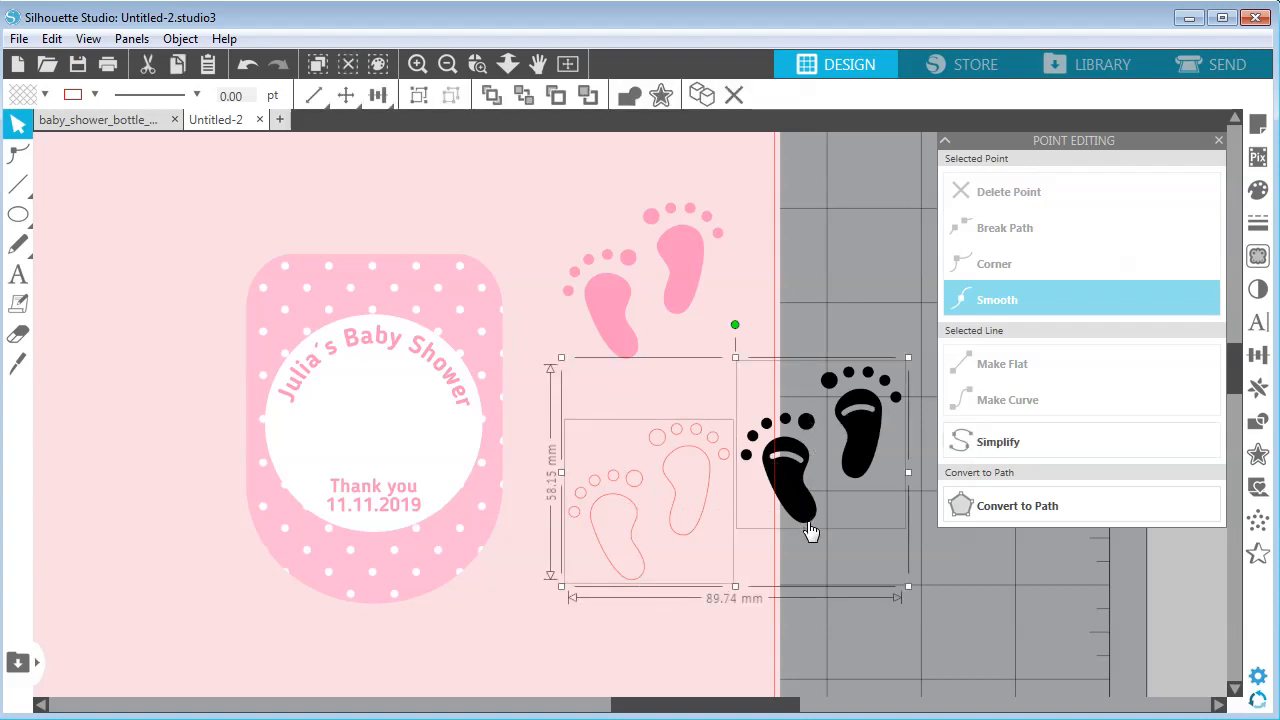
{"action": "key", "text": "Delete"}
Step: Scale the pink footprints down to about 26.8 × 26.1 mm and centre them in the white circle between the texts
{"action": "key", "text": "space"}
{"action": "left_click_drag", "start_coordinate": [633, 332], "coordinate": [732, 334]}
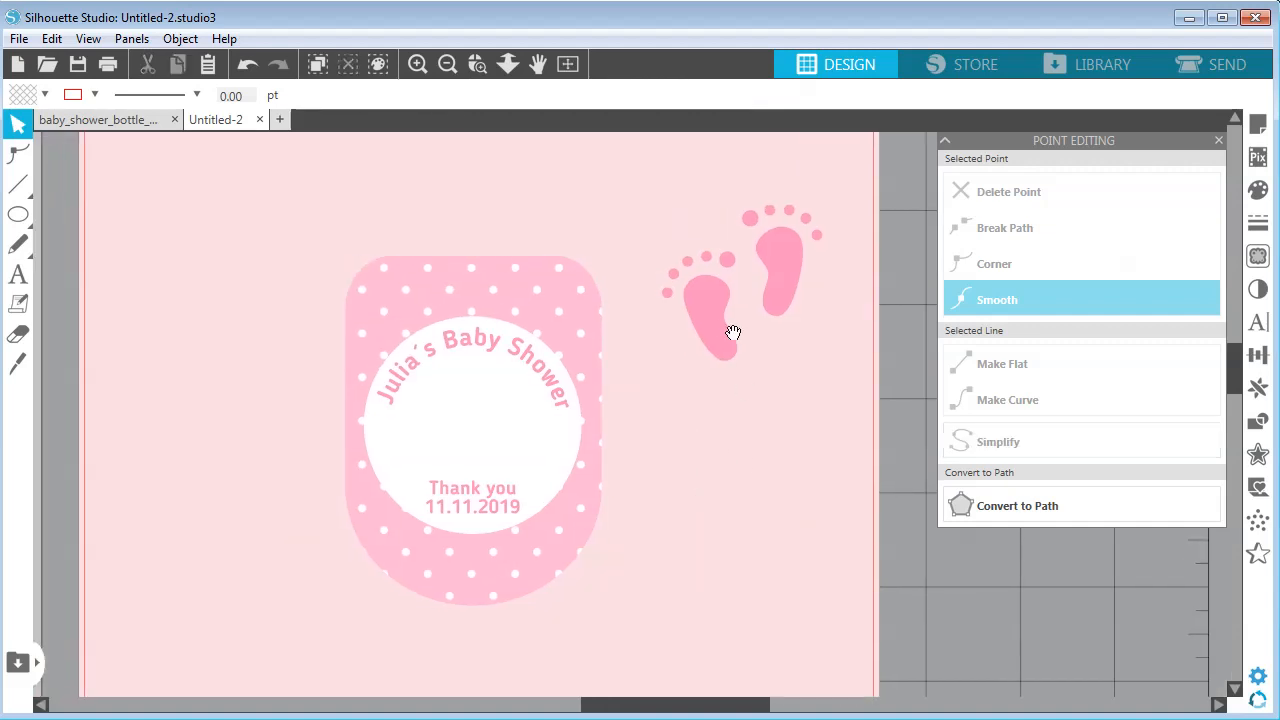
{"action": "left_click", "coordinate": [676, 296]}
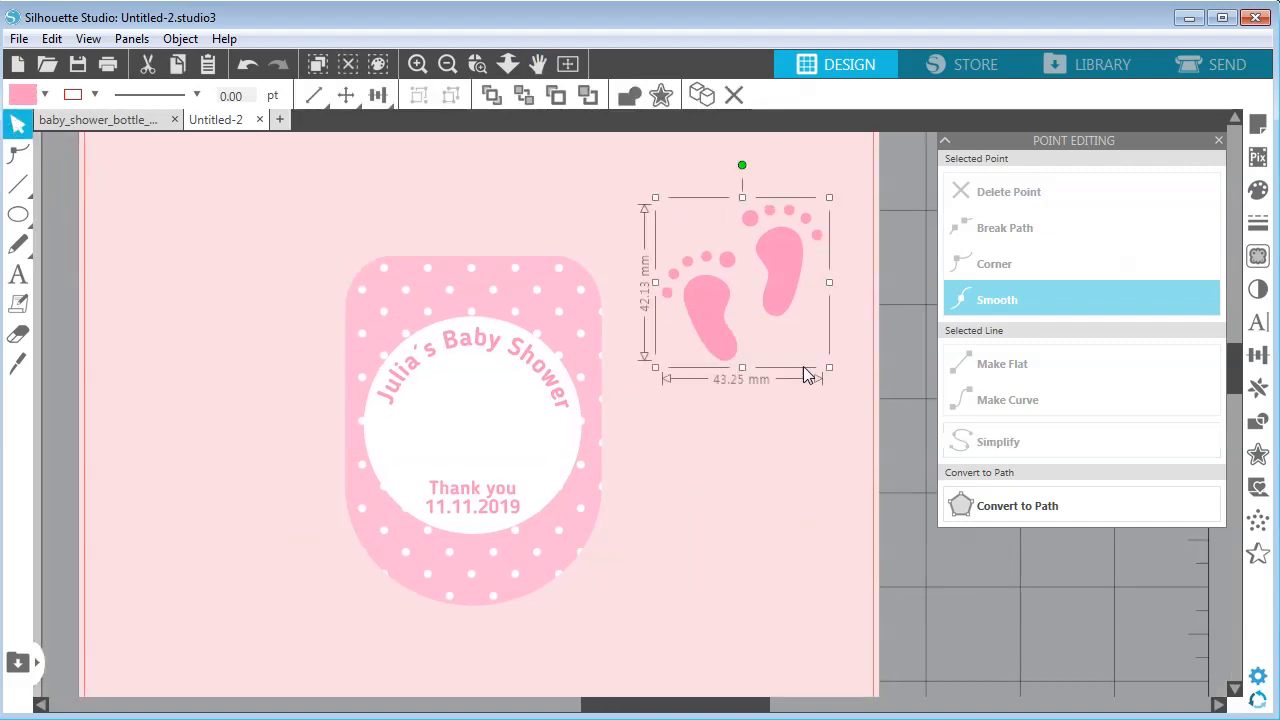
{"action": "left_click_drag", "start_coordinate": [828, 371], "coordinate": [780, 321]}
{"action": "left_click_drag", "start_coordinate": [740, 260], "coordinate": [490, 415]}
{"action": "left_click_drag", "start_coordinate": [527, 475], "coordinate": [517, 465]}
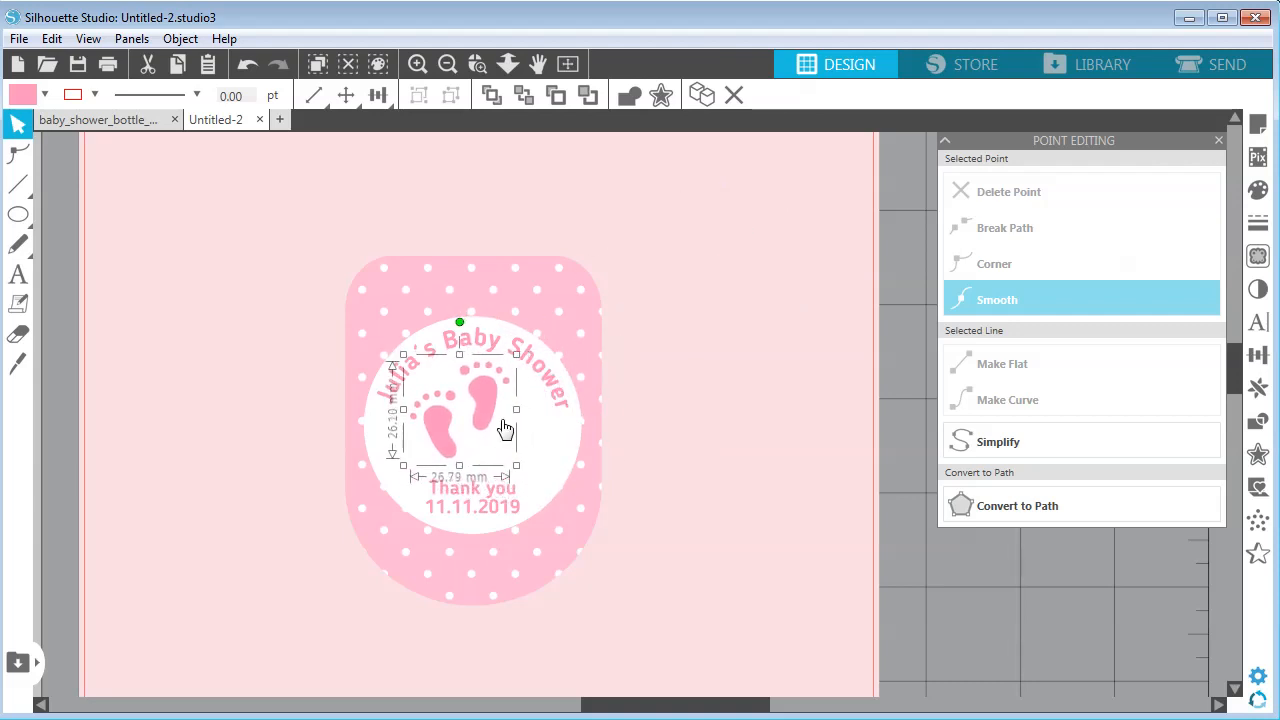
{"action": "left_click_drag", "start_coordinate": [487, 410], "coordinate": [499, 408]}
{"action": "left_click", "coordinate": [664, 434]}
{"action": "left_click", "coordinate": [711, 424]}
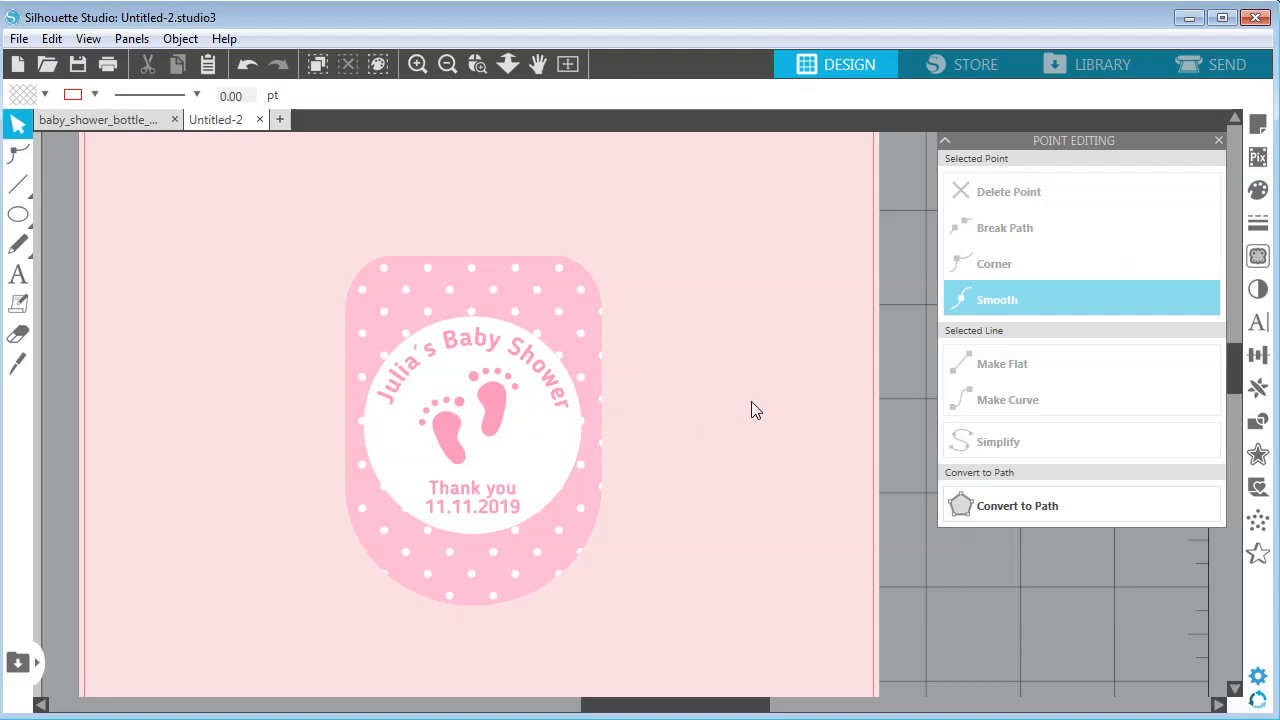
Step: Turn on Type 1 registration marks for the page and reduce their inset to the 10.00 mm minimum
{"action": "key", "text": "space"}
{"action": "left_click_drag", "start_coordinate": [651, 437], "coordinate": [766, 431]}
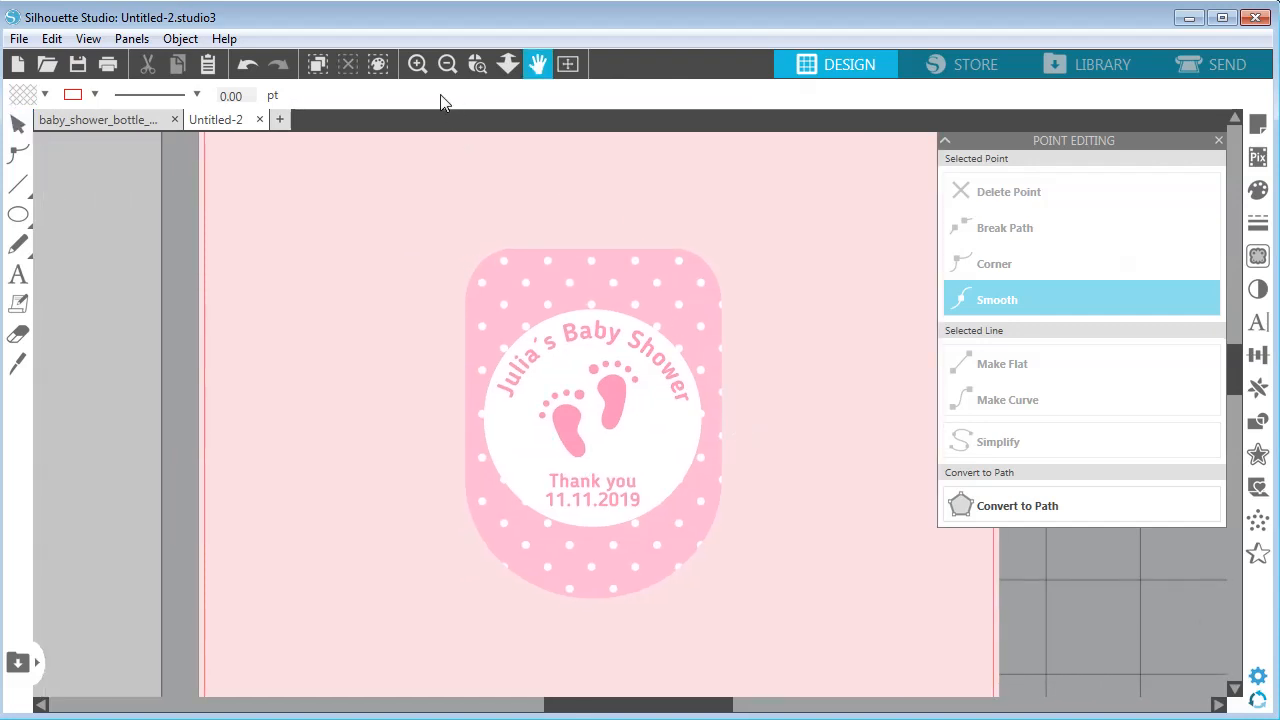
{"action": "left_click", "coordinate": [447, 64]}
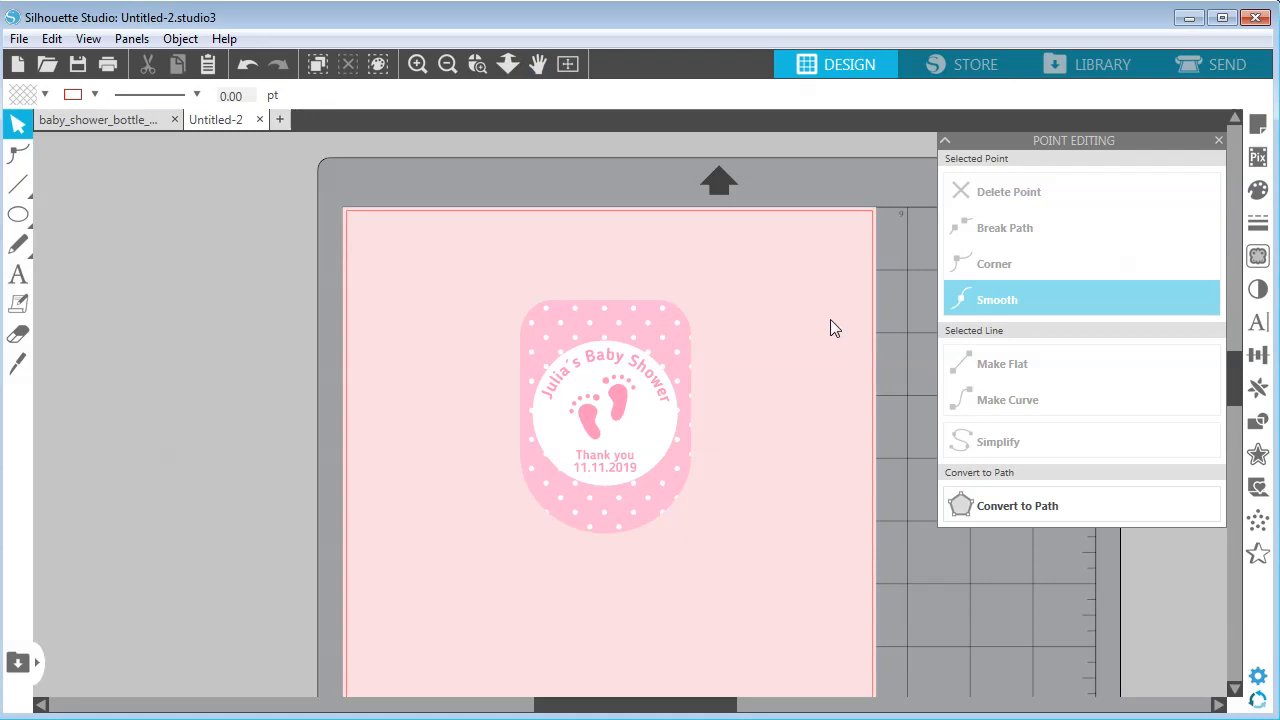
{"action": "left_click", "coordinate": [447, 67]}
{"action": "left_click", "coordinate": [538, 64]}
{"action": "left_click_drag", "start_coordinate": [700, 374], "coordinate": [689, 283]}
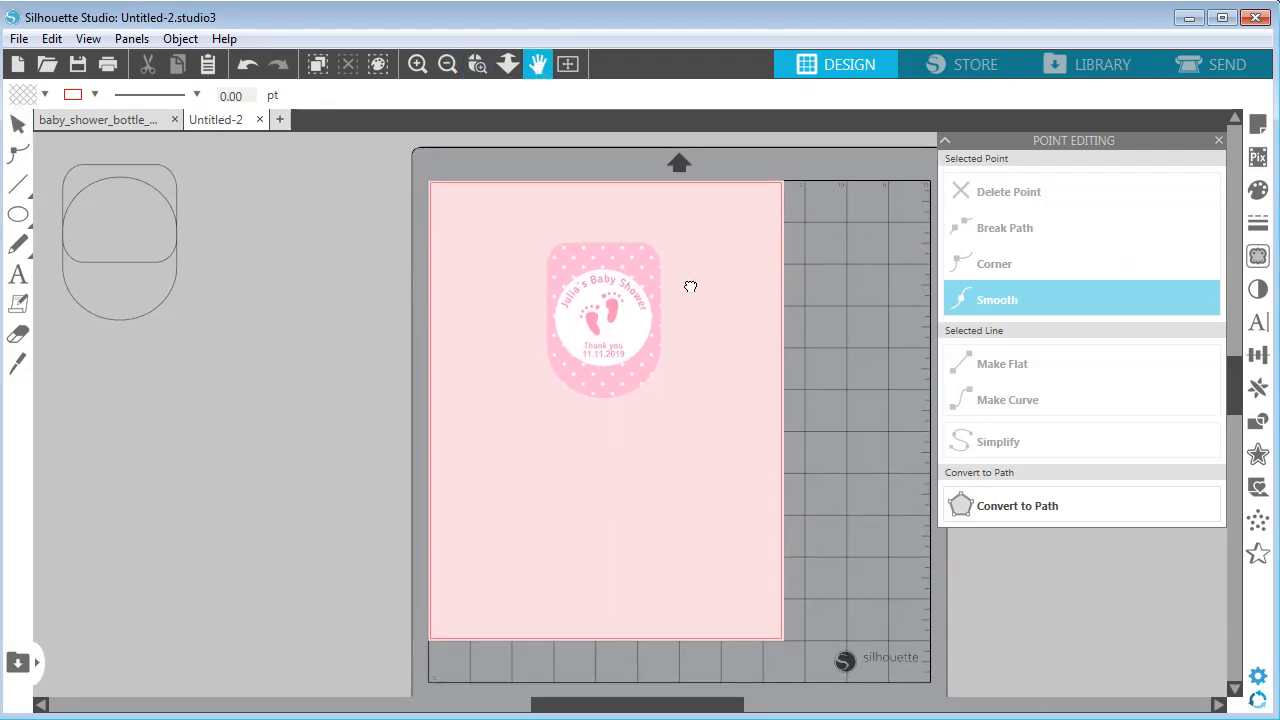
{"action": "left_click", "coordinate": [17, 122]}
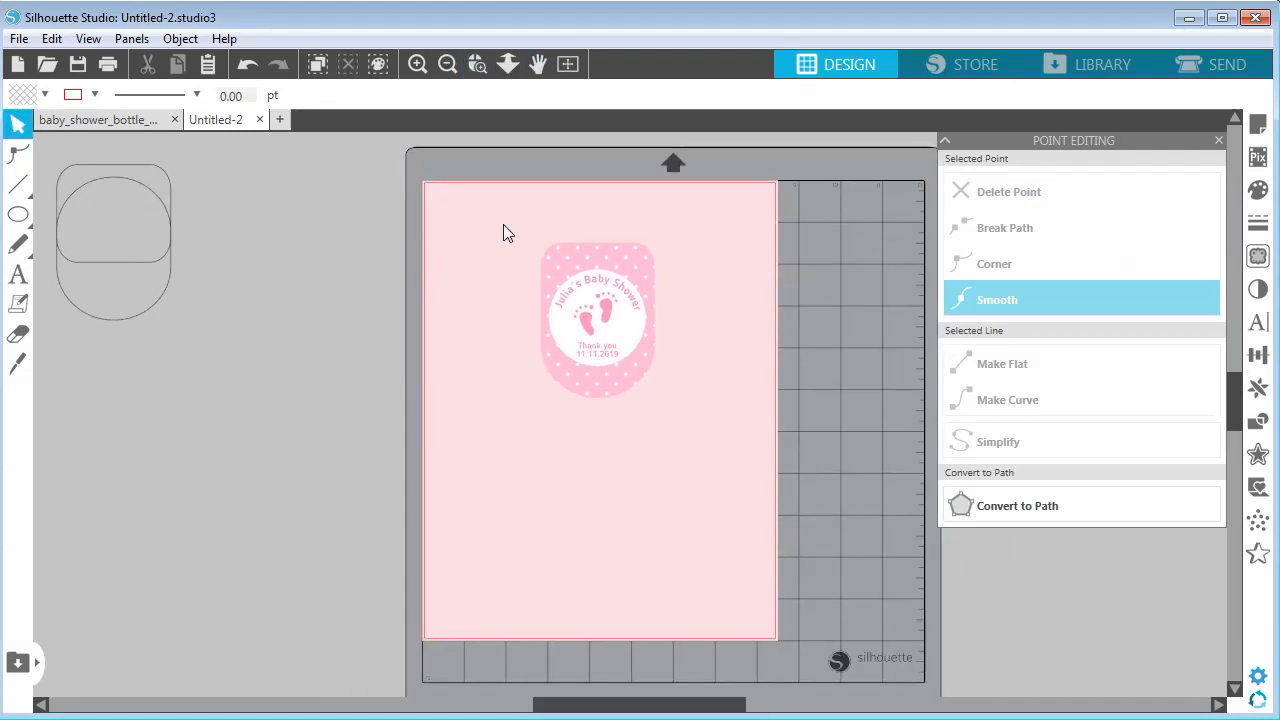
{"action": "left_click", "coordinate": [1258, 124]}
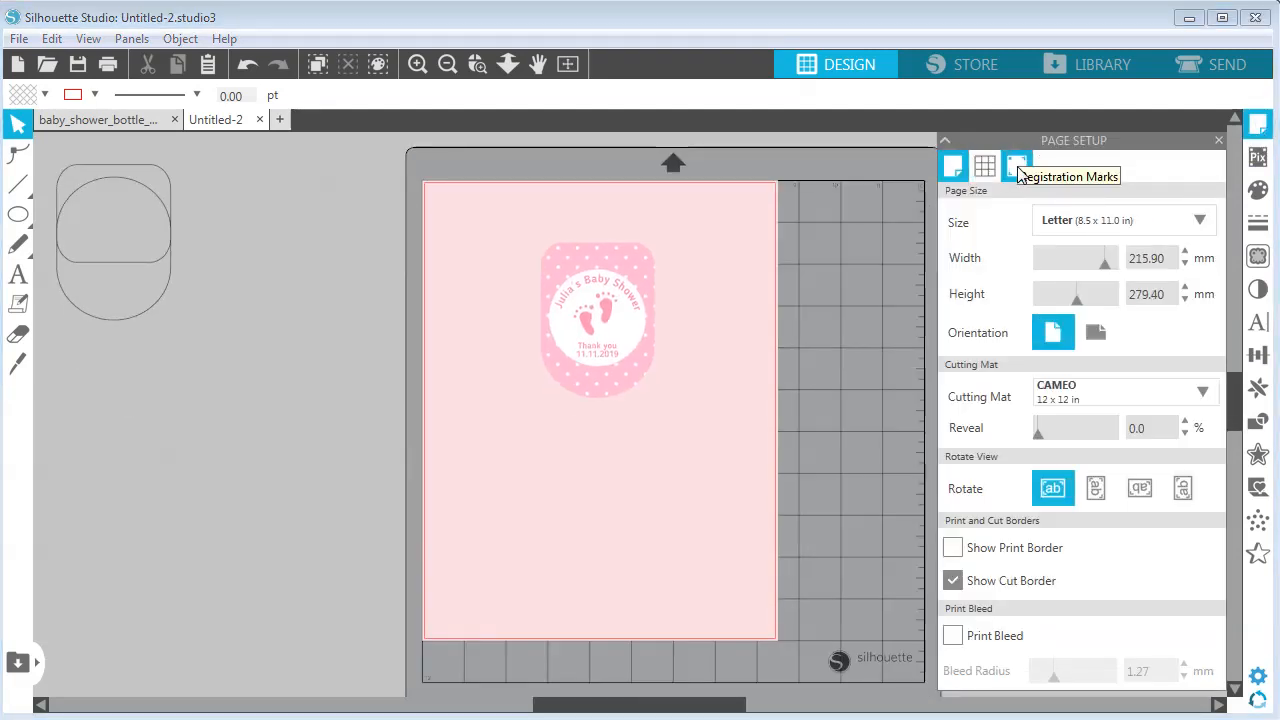
{"action": "left_click", "coordinate": [1018, 170]}
{"action": "left_click", "coordinate": [1092, 229]}
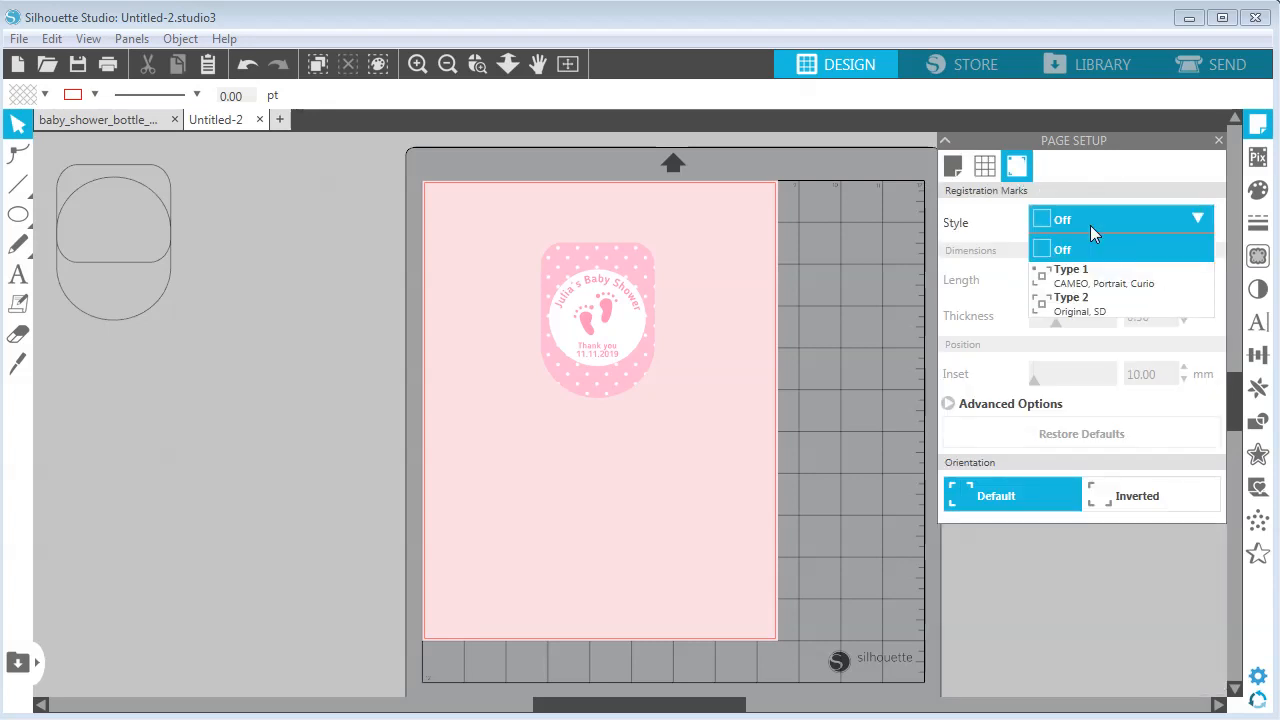
{"action": "left_click", "coordinate": [1097, 287]}
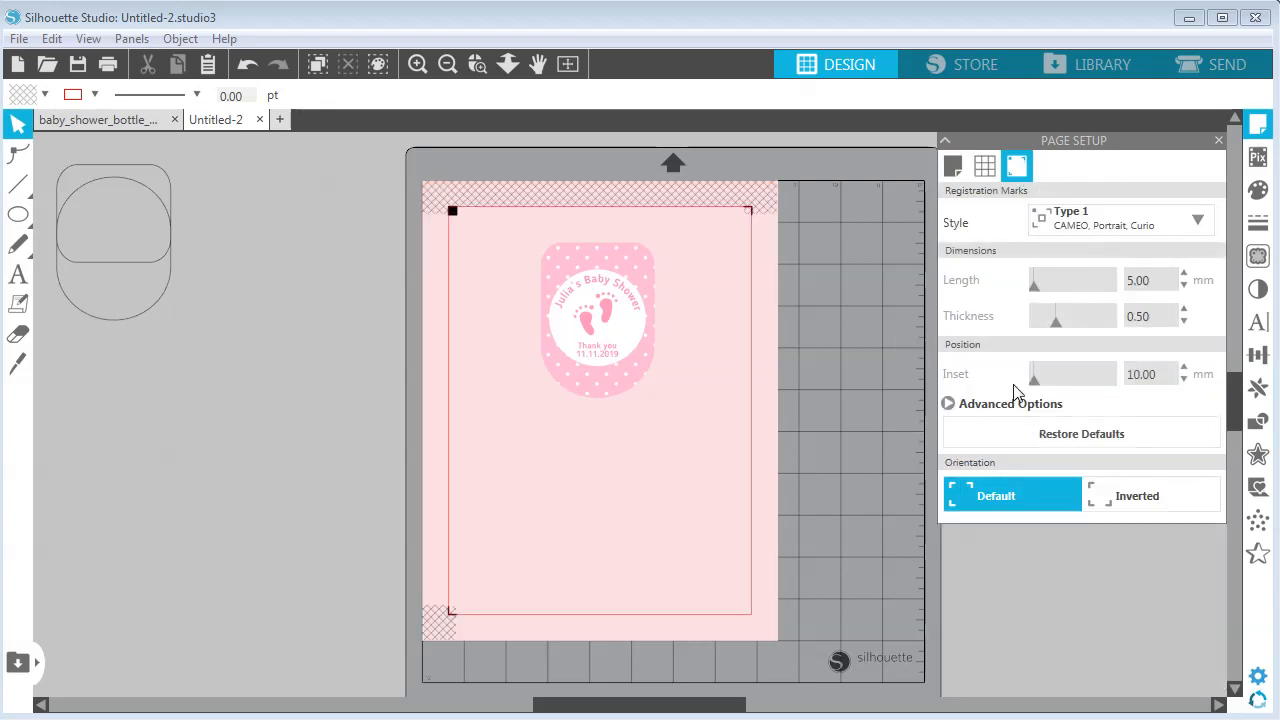
{"action": "left_click_drag", "start_coordinate": [1033, 381], "coordinate": [1024, 366]}
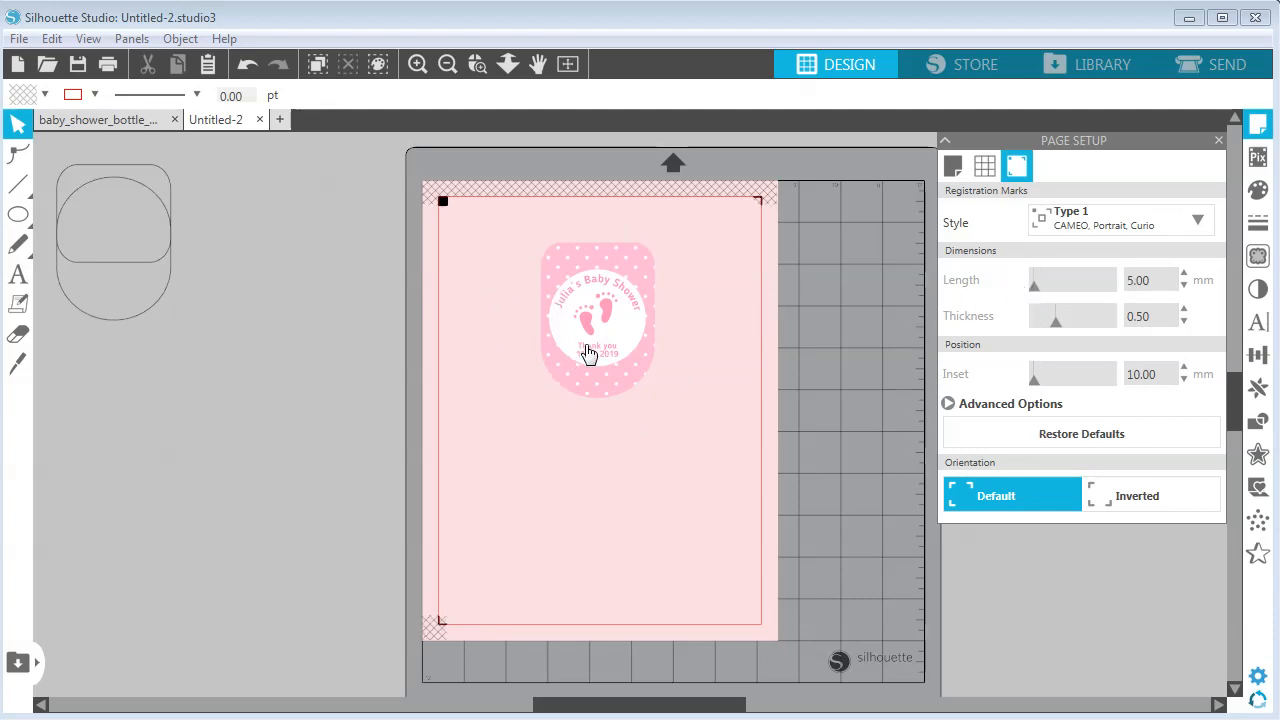
{"action": "left_click", "coordinate": [952, 168]}
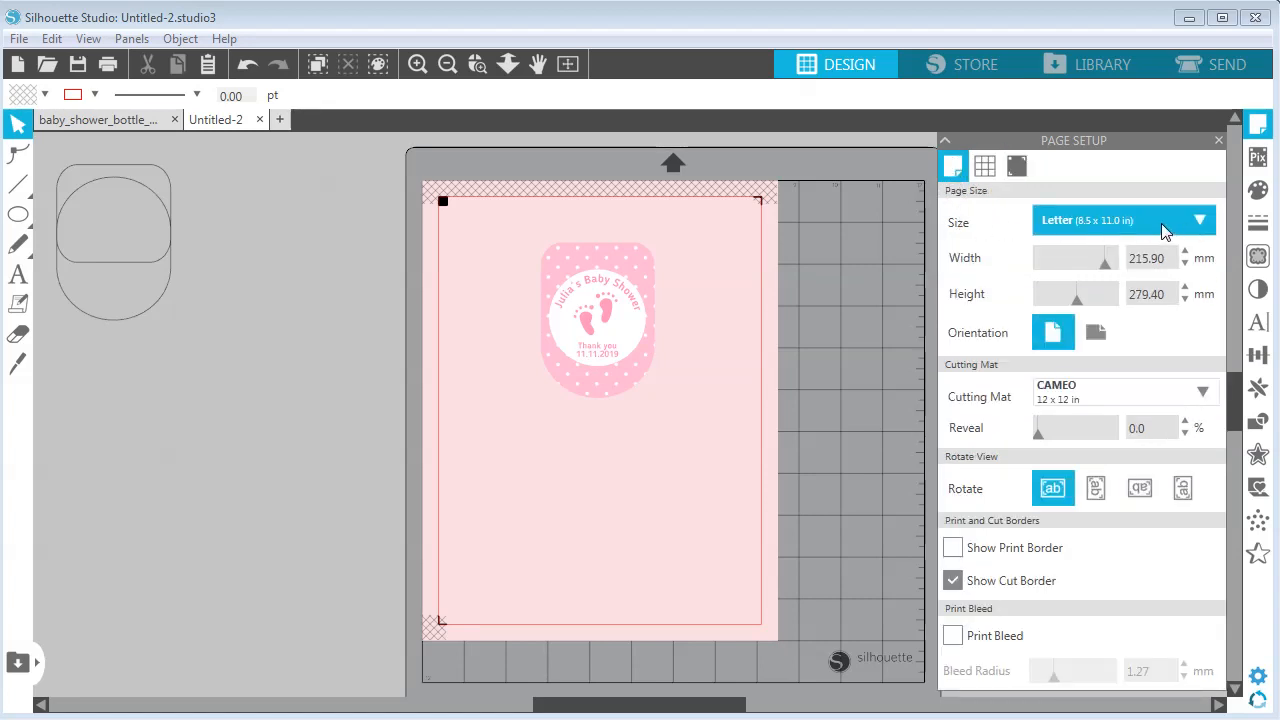
{"action": "left_click", "coordinate": [1016, 168]}
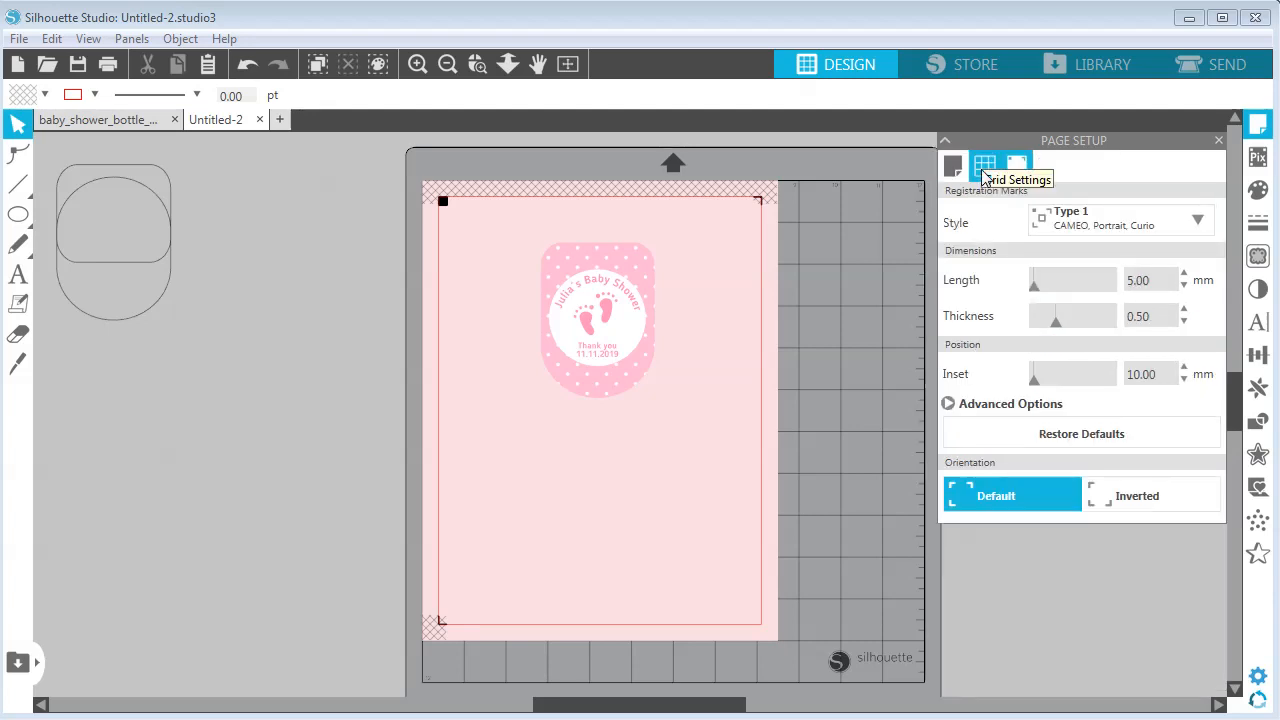
{"action": "left_click", "coordinate": [984, 166]}
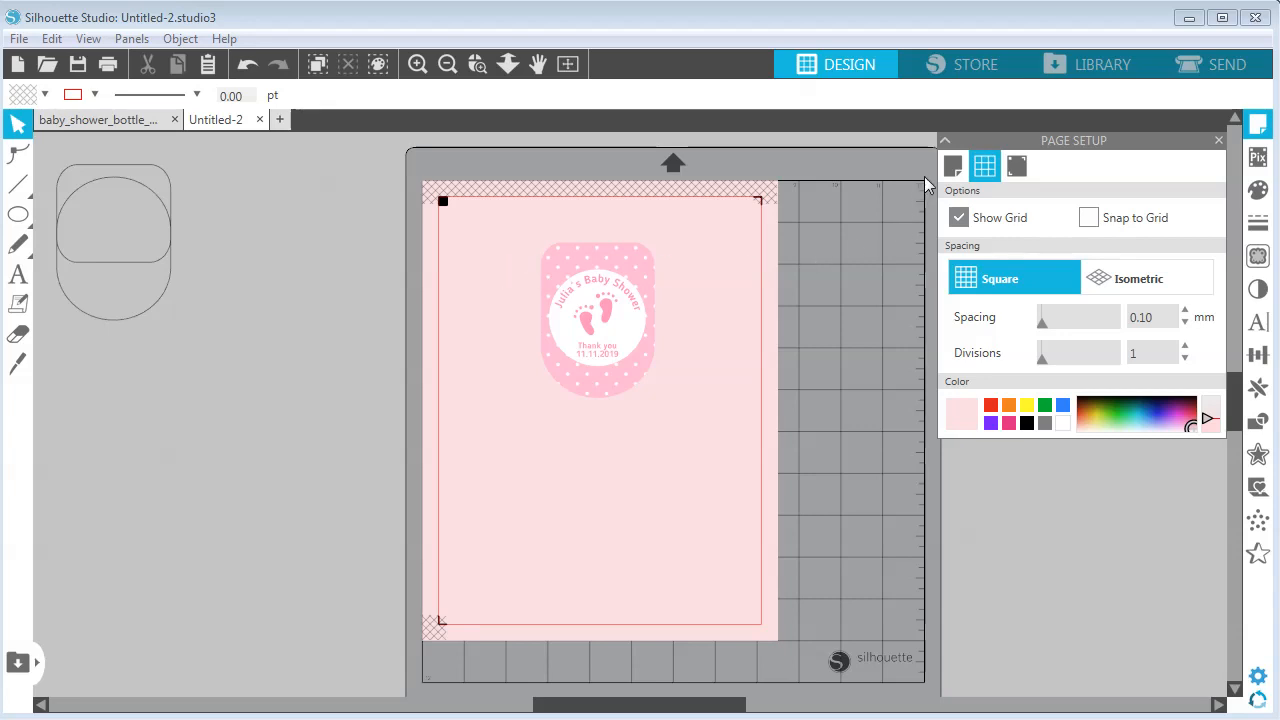
{"action": "left_click", "coordinate": [952, 165]}
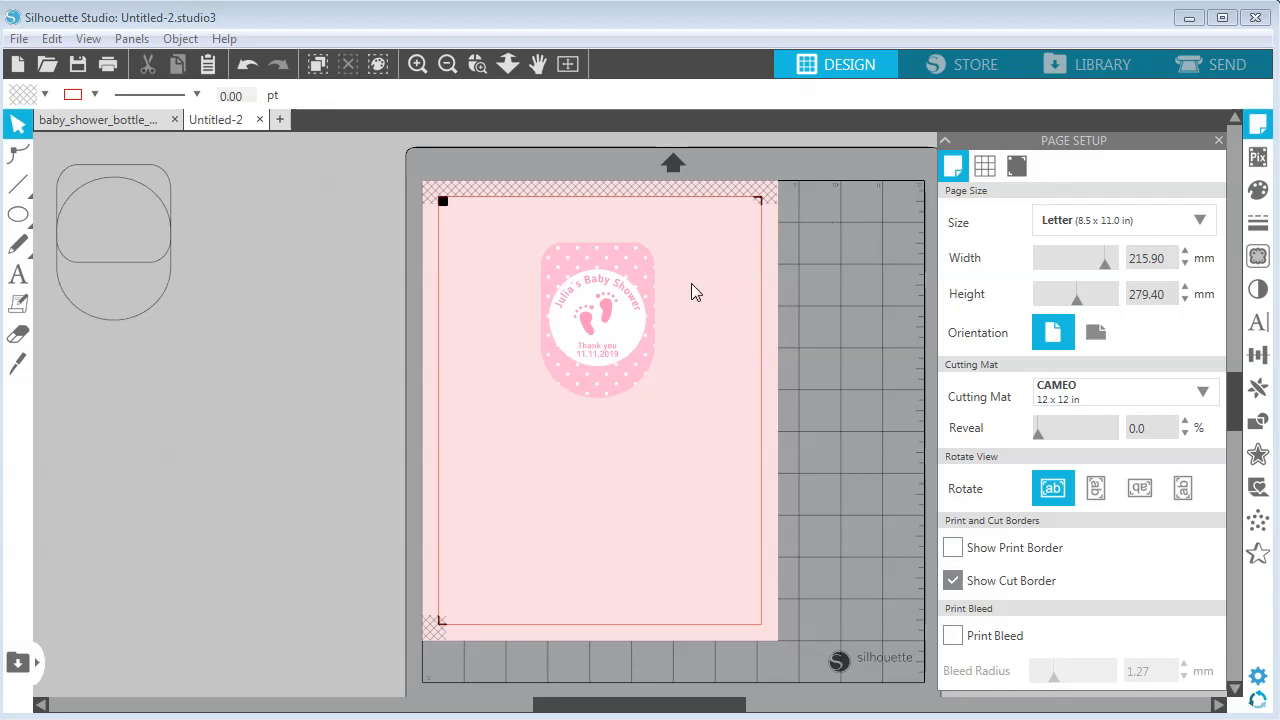
Step: Switch to the cut setup and set all parts of the sticker to No Cut
{"action": "left_click", "coordinate": [424, 69]}
{"action": "left_click", "coordinate": [424, 69]}
{"action": "left_click", "coordinate": [538, 65]}
{"action": "left_click_drag", "start_coordinate": [783, 220], "coordinate": [795, 414]}
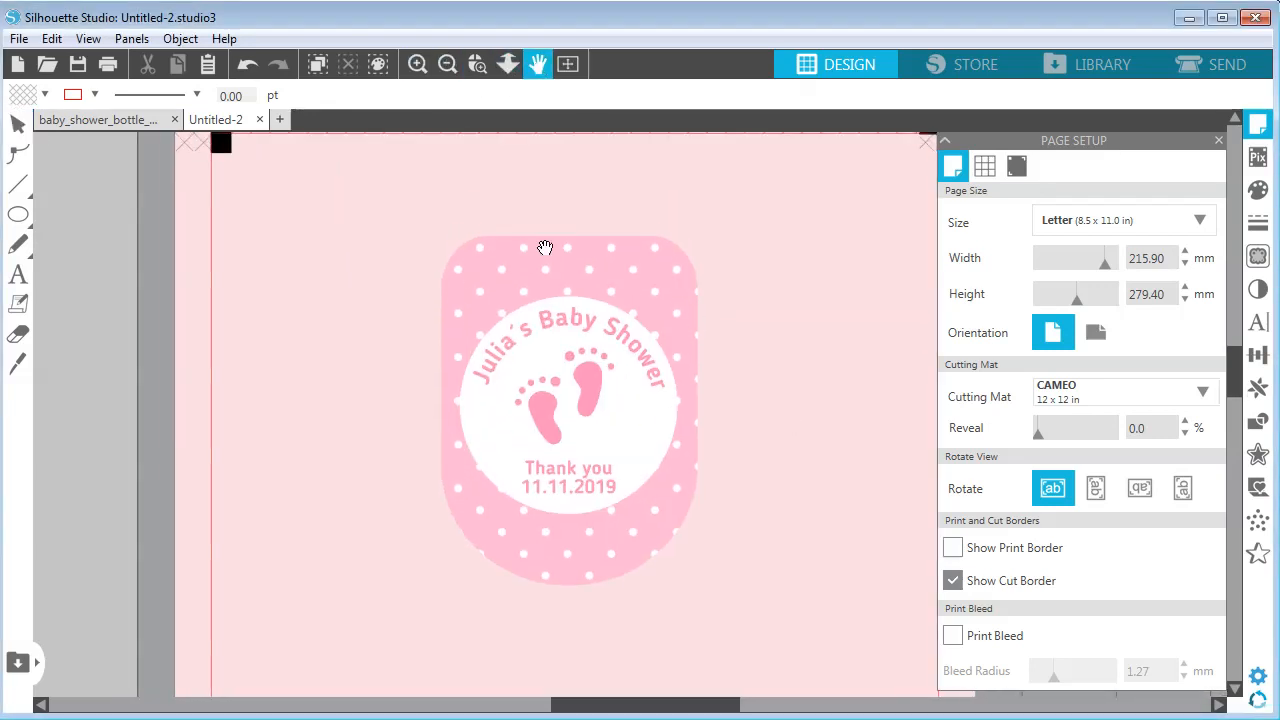
{"action": "left_click", "coordinate": [18, 122]}
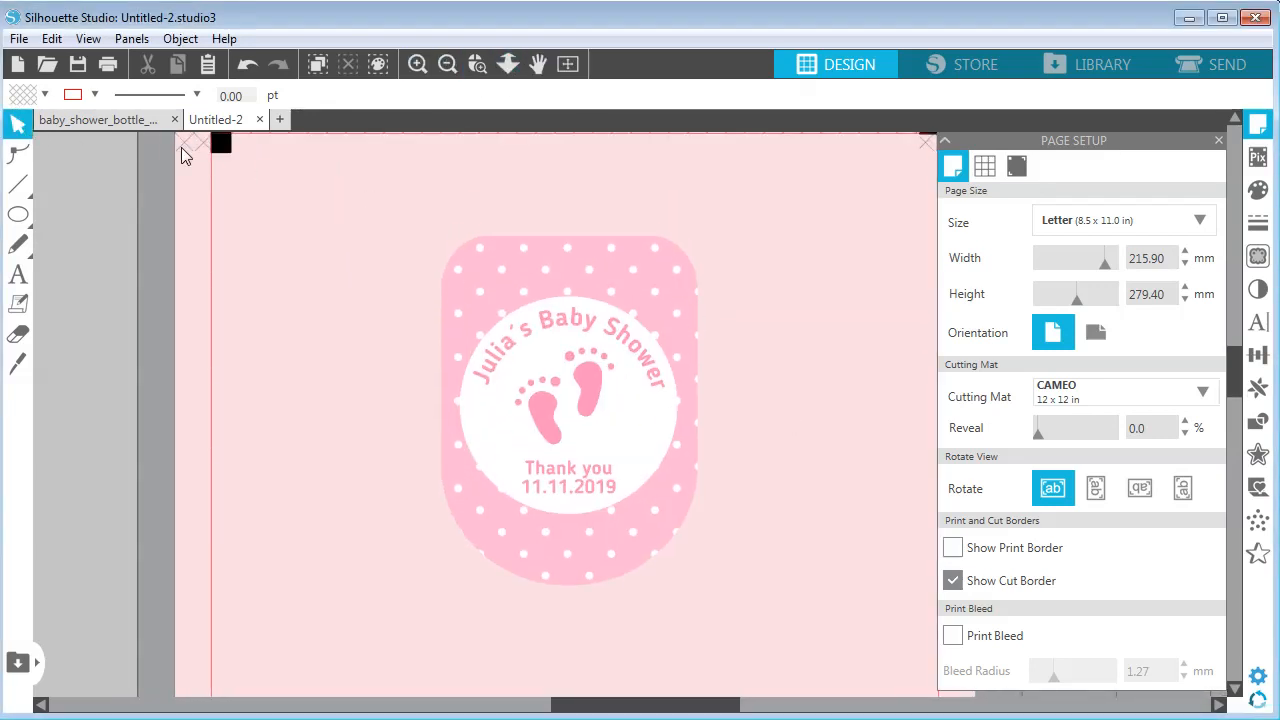
{"action": "left_click", "coordinate": [1207, 66]}
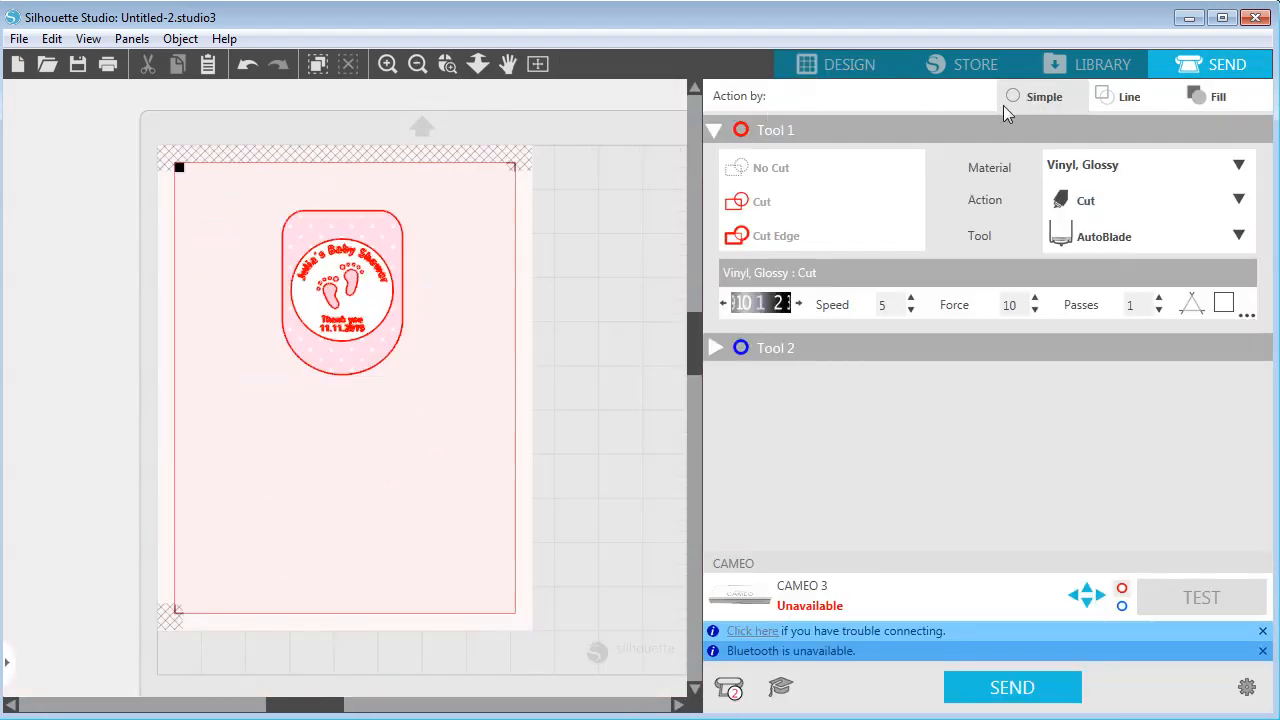
{"action": "left_click", "coordinate": [390, 66]}
{"action": "left_click", "coordinate": [518, 69]}
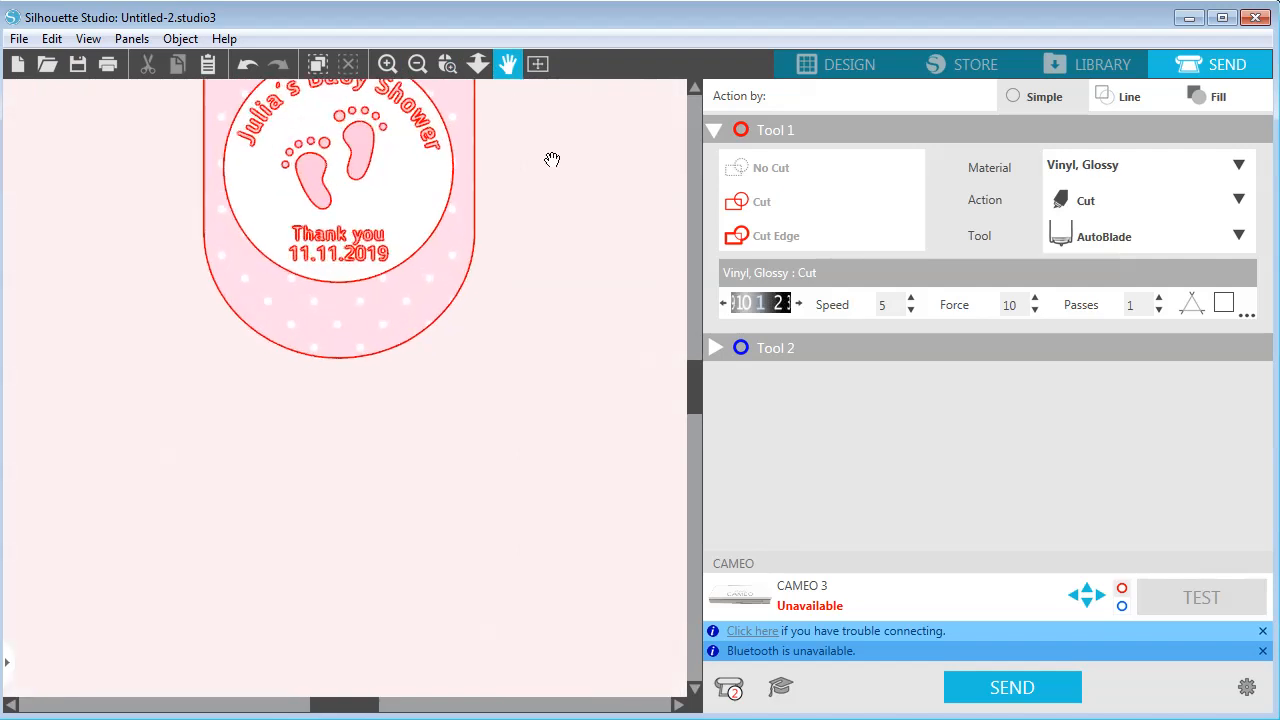
{"action": "left_click_drag", "start_coordinate": [551, 157], "coordinate": [637, 346]}
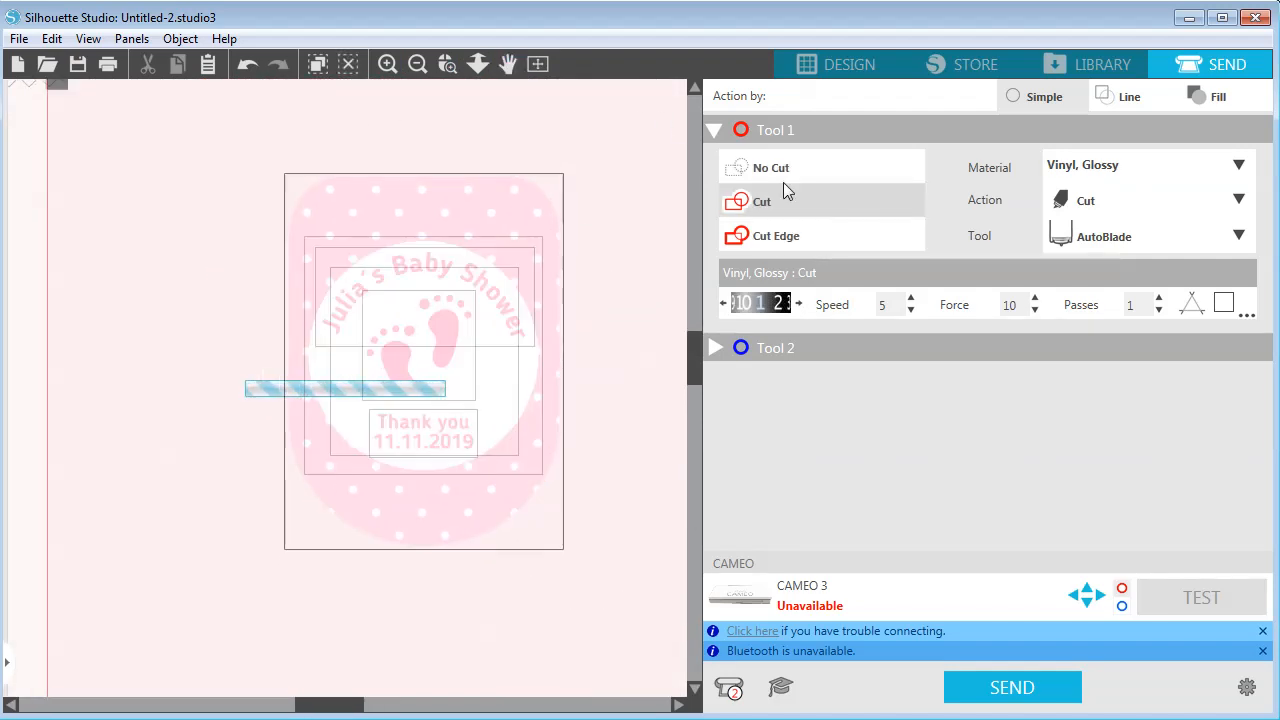
{"action": "left_click", "coordinate": [770, 168]}
{"action": "left_click", "coordinate": [597, 280]}
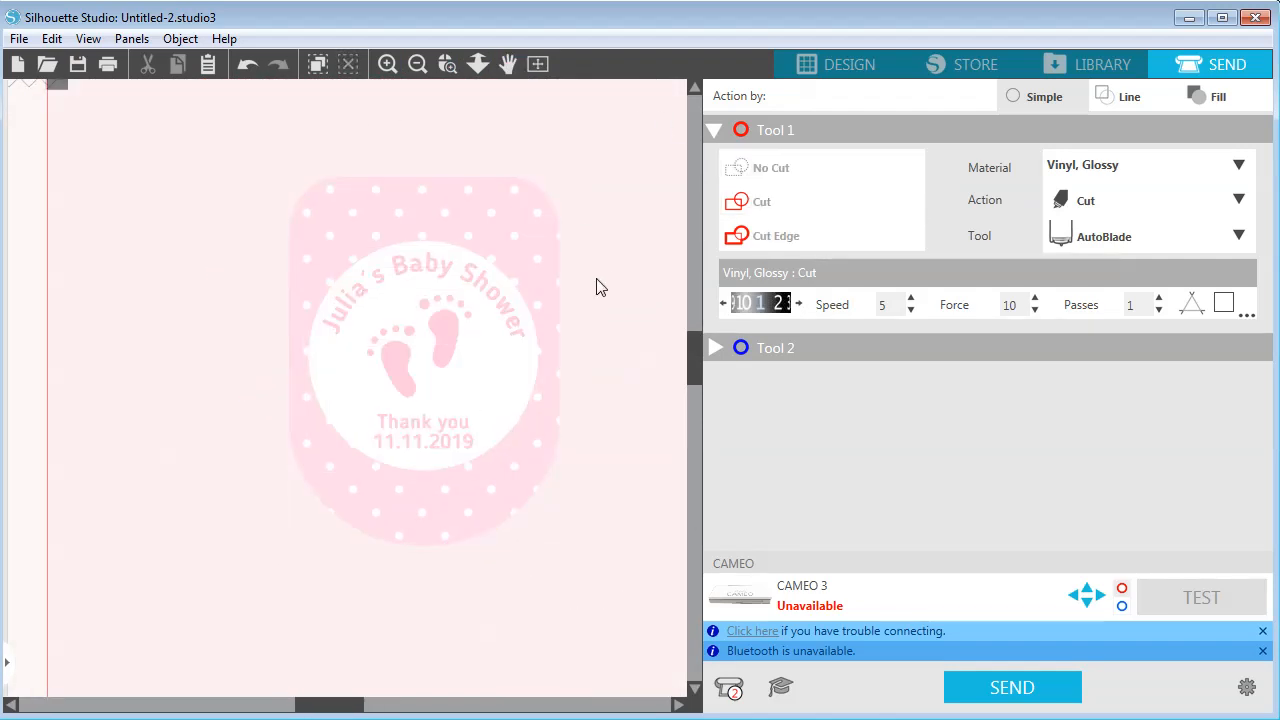
Step: Set the outer dotted label shape to Cut so only its outline is cut
{"action": "left_click", "coordinate": [488, 189]}
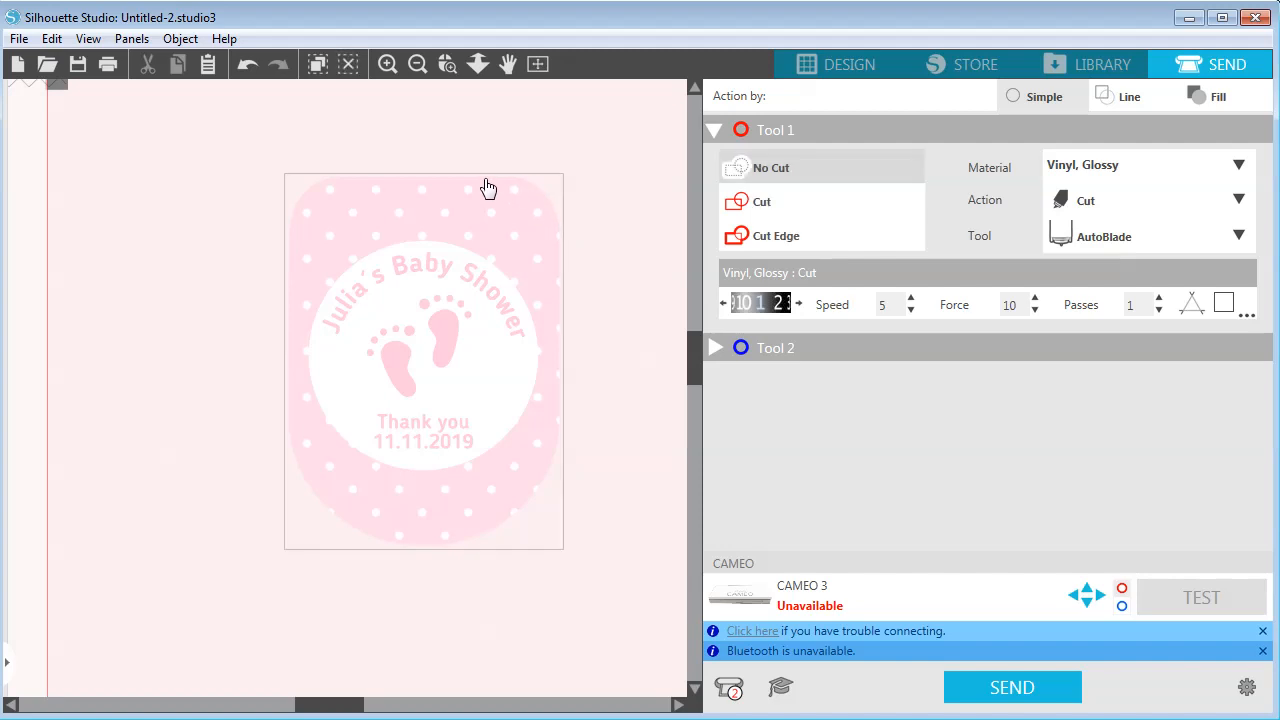
{"action": "left_click", "coordinate": [739, 201]}
{"action": "left_click", "coordinate": [624, 242]}
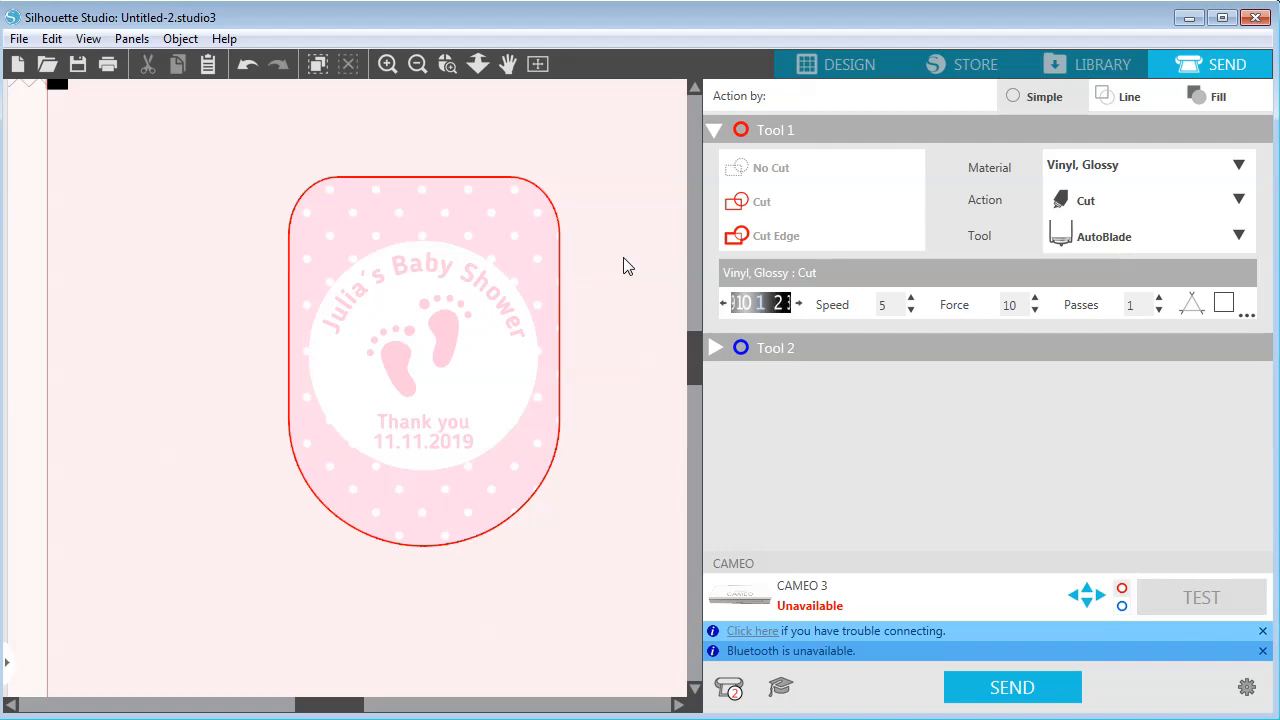
{"action": "left_click", "coordinate": [385, 70]}
{"action": "left_click", "coordinate": [508, 64]}
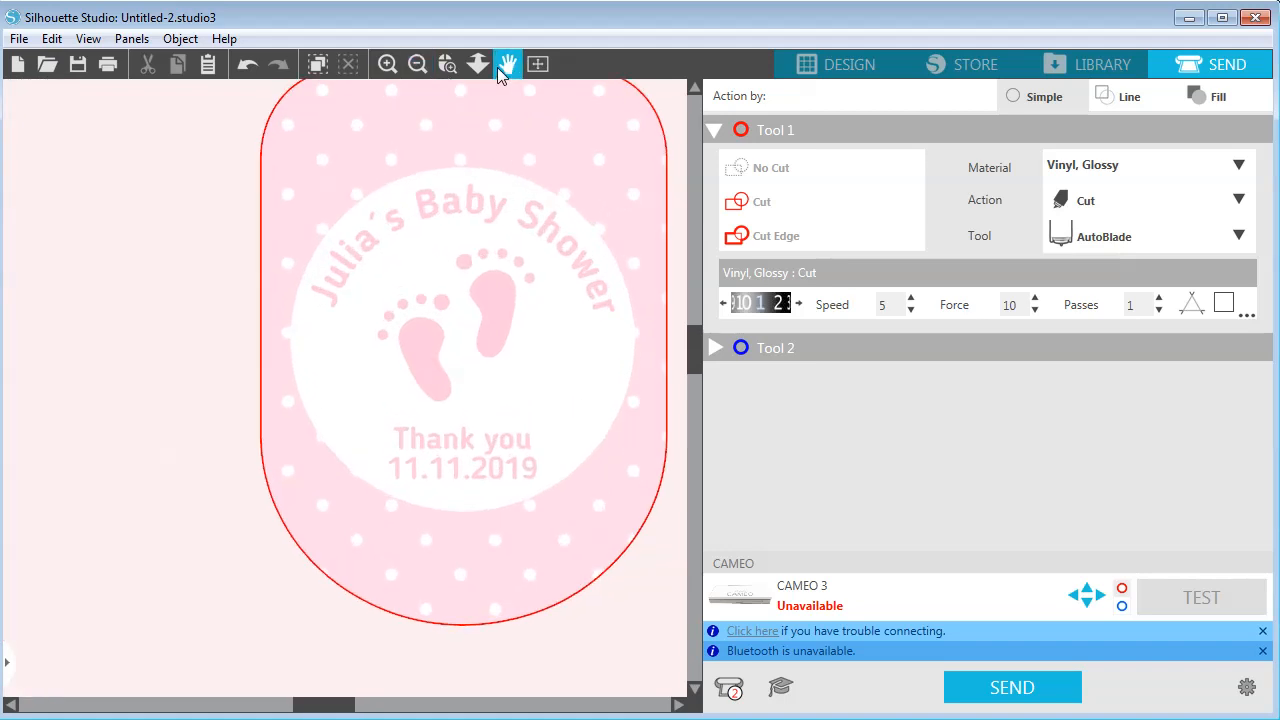
{"action": "left_click_drag", "start_coordinate": [460, 106], "coordinate": [400, 177]}
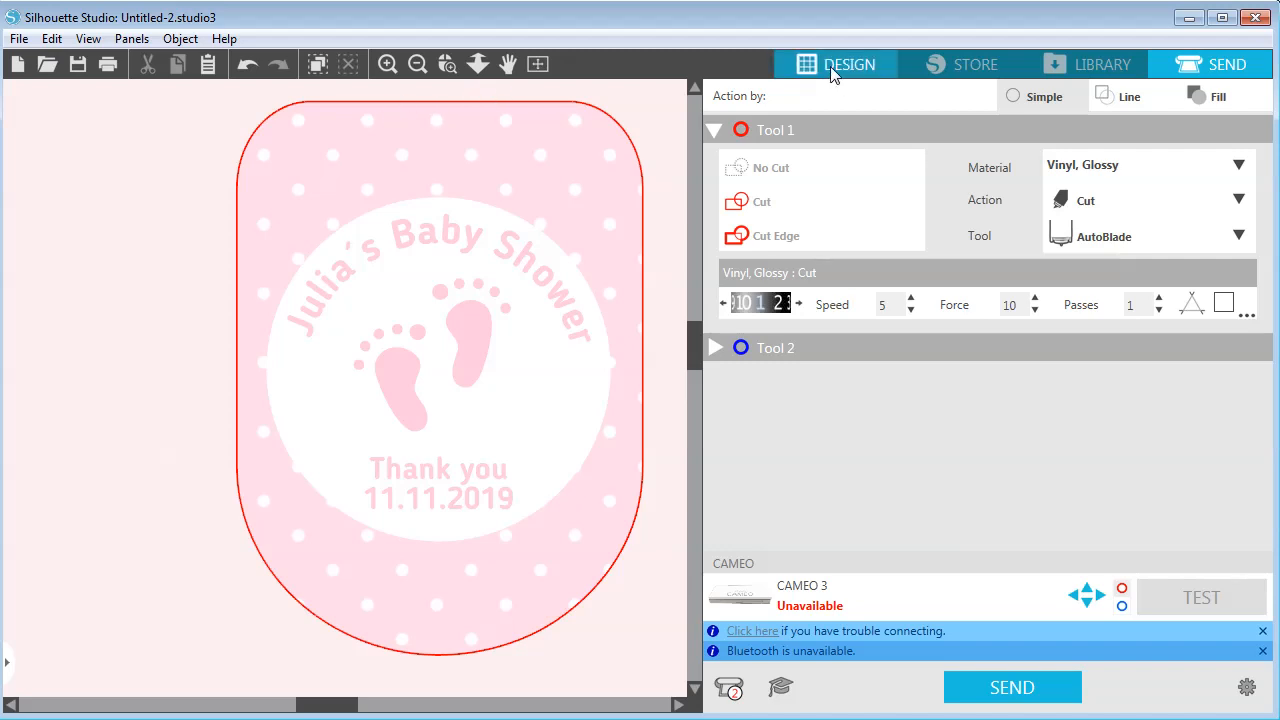
Step: Set the outer dotted label shape to No Cut and return to the design view with nothing selected
{"action": "left_click", "coordinate": [574, 117]}
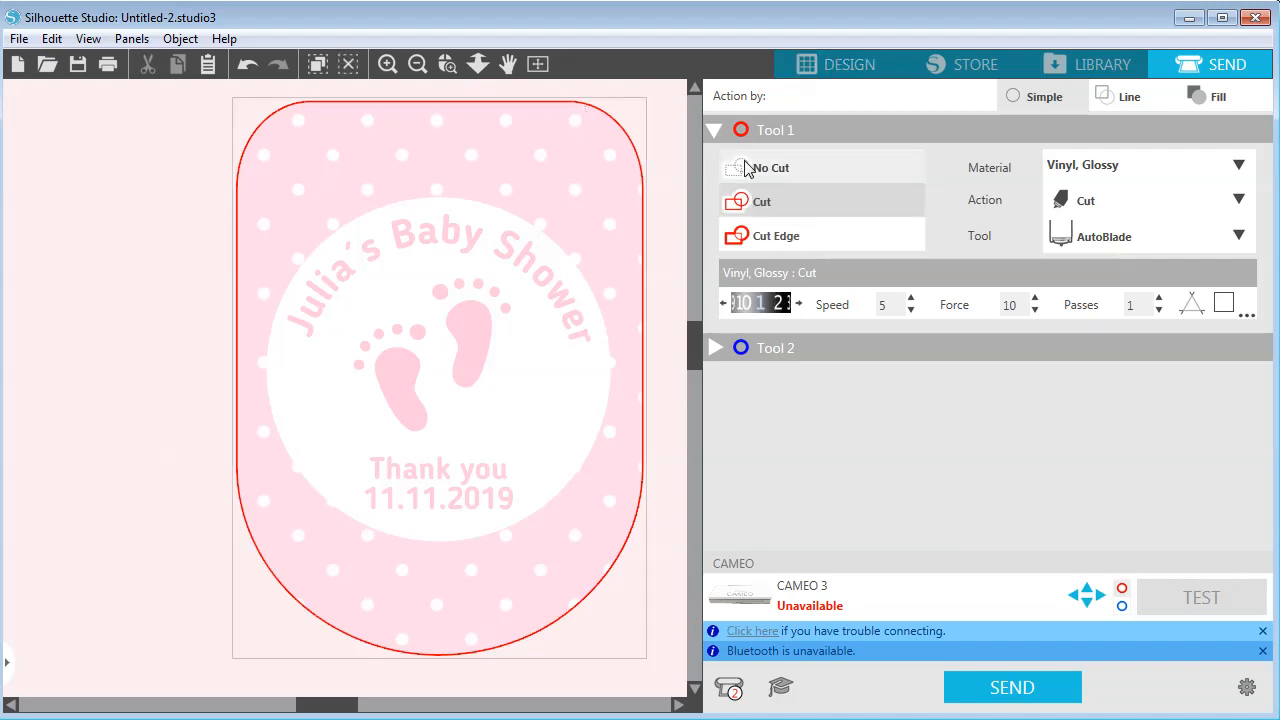
{"action": "left_click", "coordinate": [754, 170]}
{"action": "left_click", "coordinate": [811, 77]}
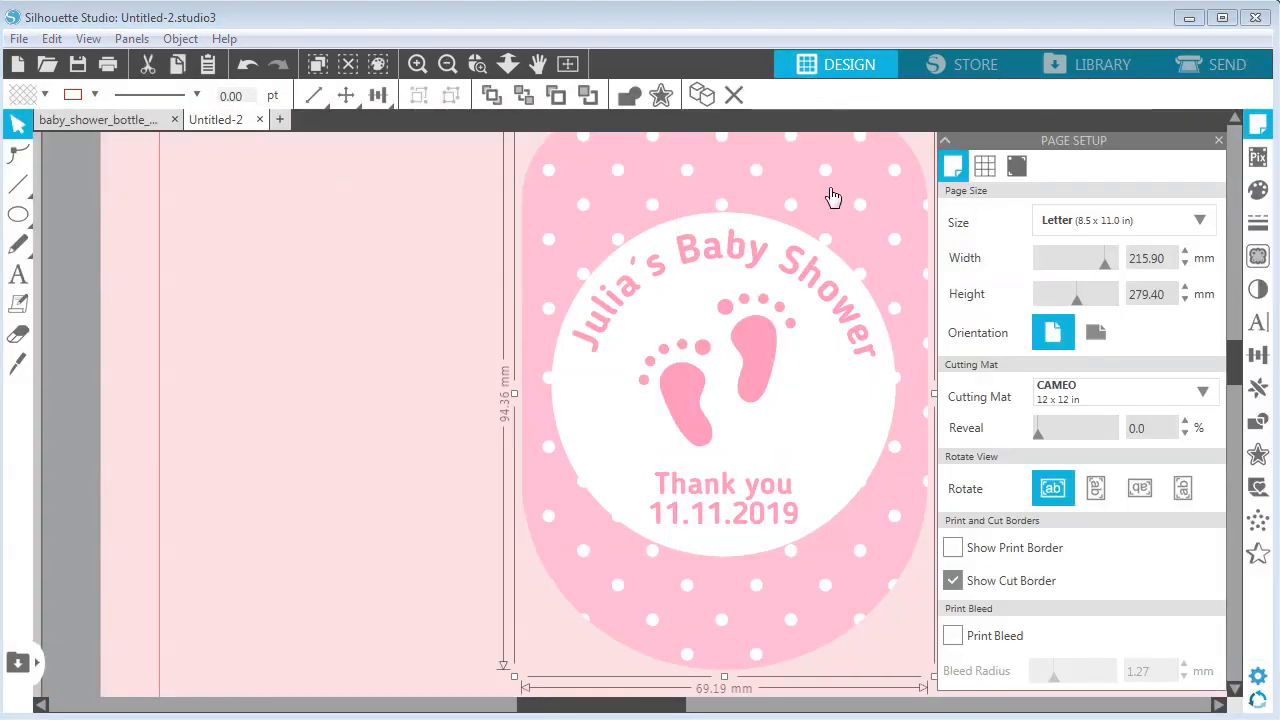
{"action": "left_click", "coordinate": [466, 274]}
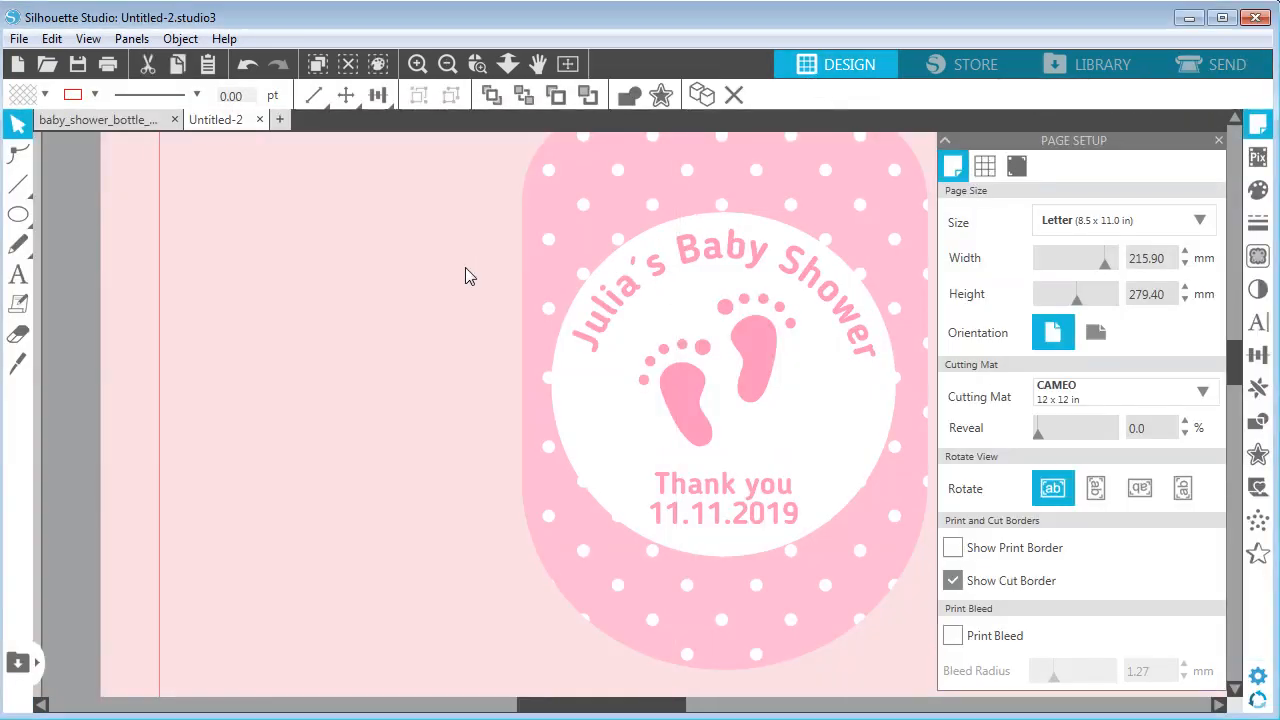
Step: Duplicate the dotted label shape and place the copy beside the sticker on its right side
{"action": "left_click", "coordinate": [449, 66]}
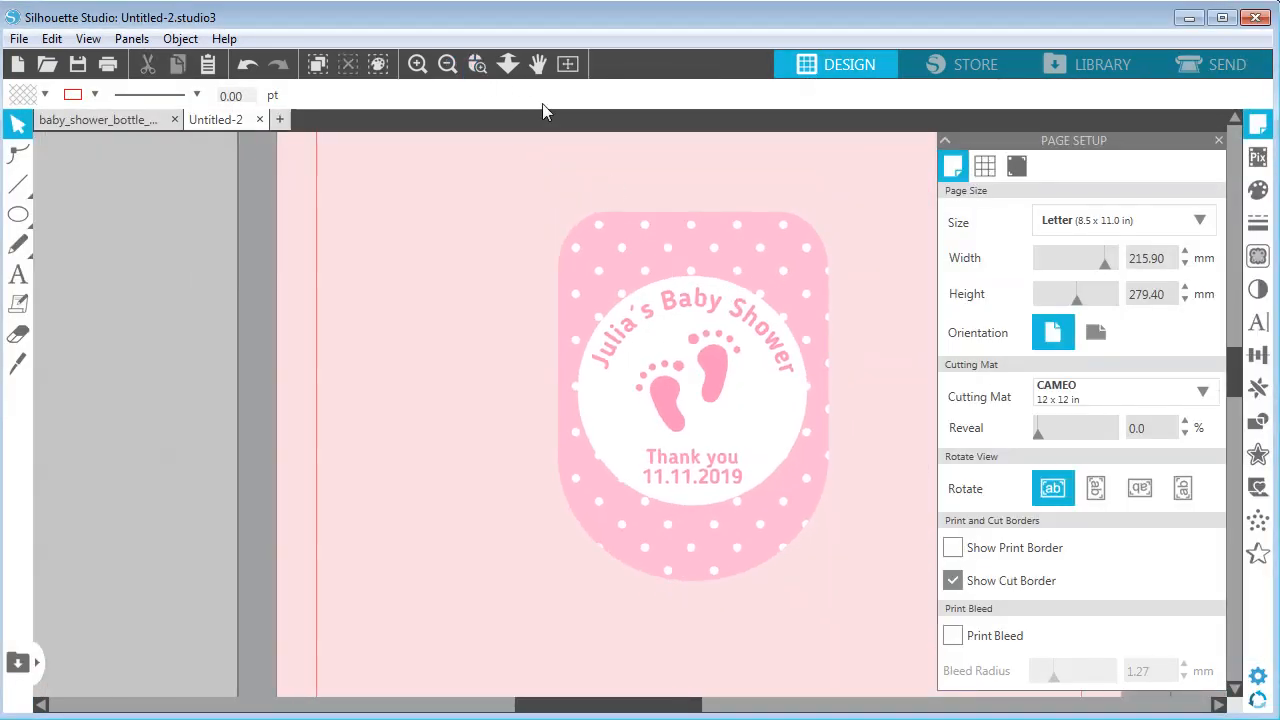
{"action": "left_click", "coordinate": [418, 64]}
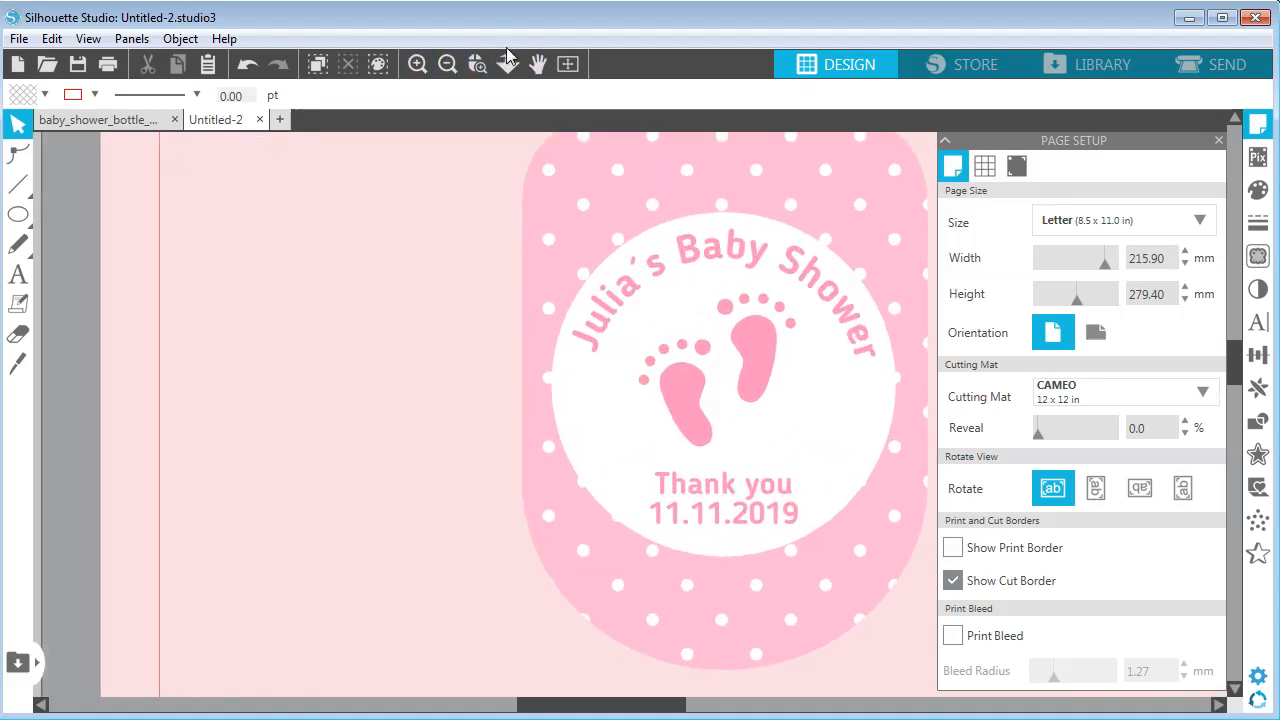
{"action": "left_click", "coordinate": [538, 64]}
{"action": "left_click_drag", "start_coordinate": [565, 188], "coordinate": [415, 222]}
{"action": "left_click", "coordinate": [447, 64]}
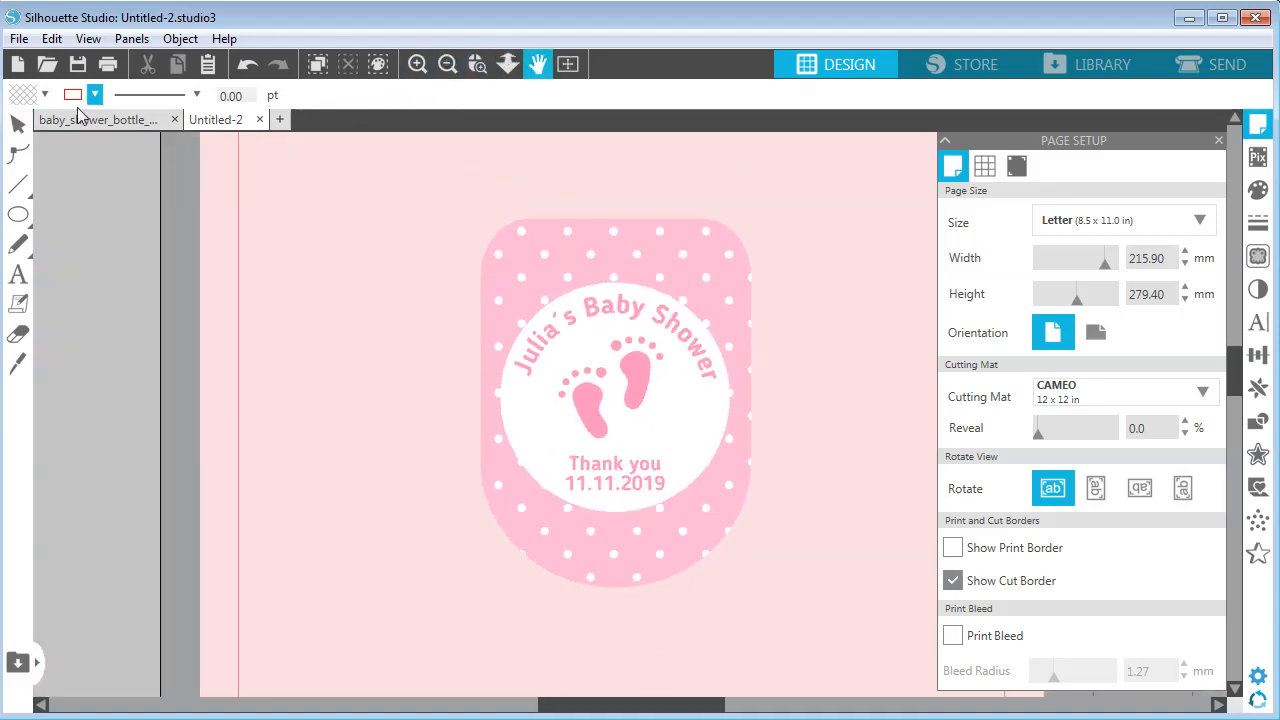
{"action": "left_click", "coordinate": [18, 122]}
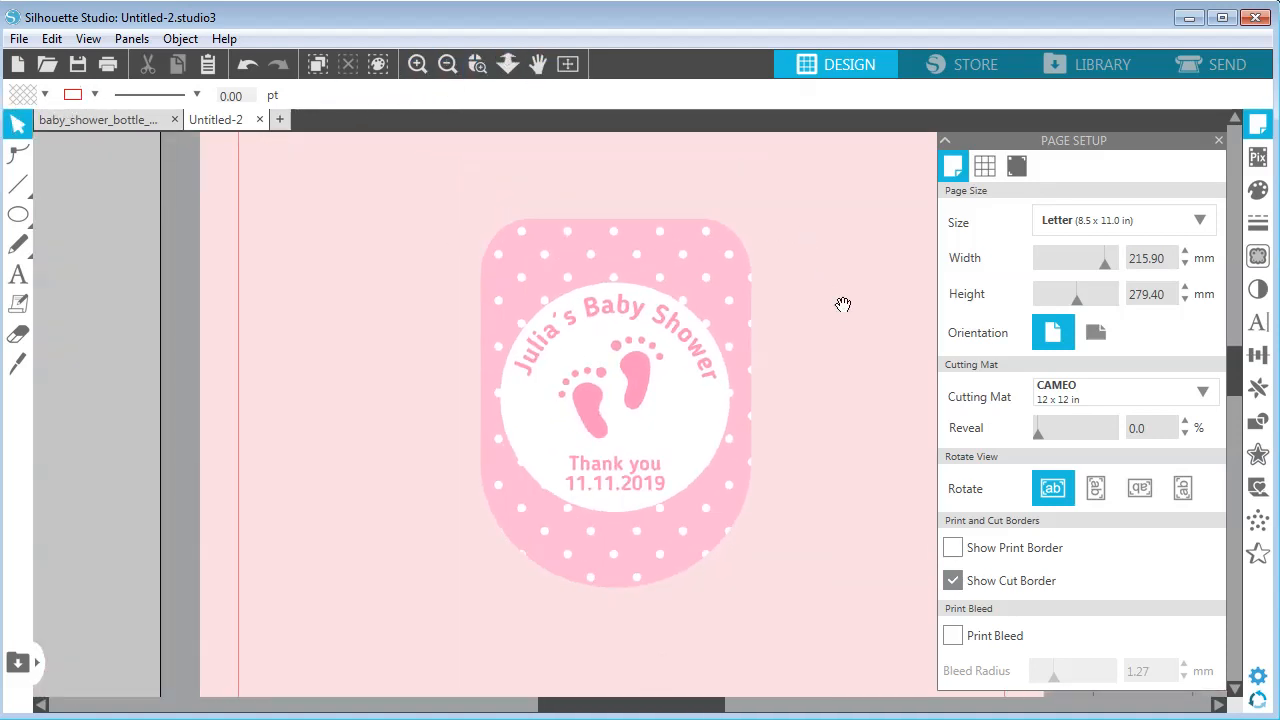
{"action": "left_click_drag", "start_coordinate": [843, 303], "coordinate": [509, 263]}
{"action": "left_click", "coordinate": [18, 122]}
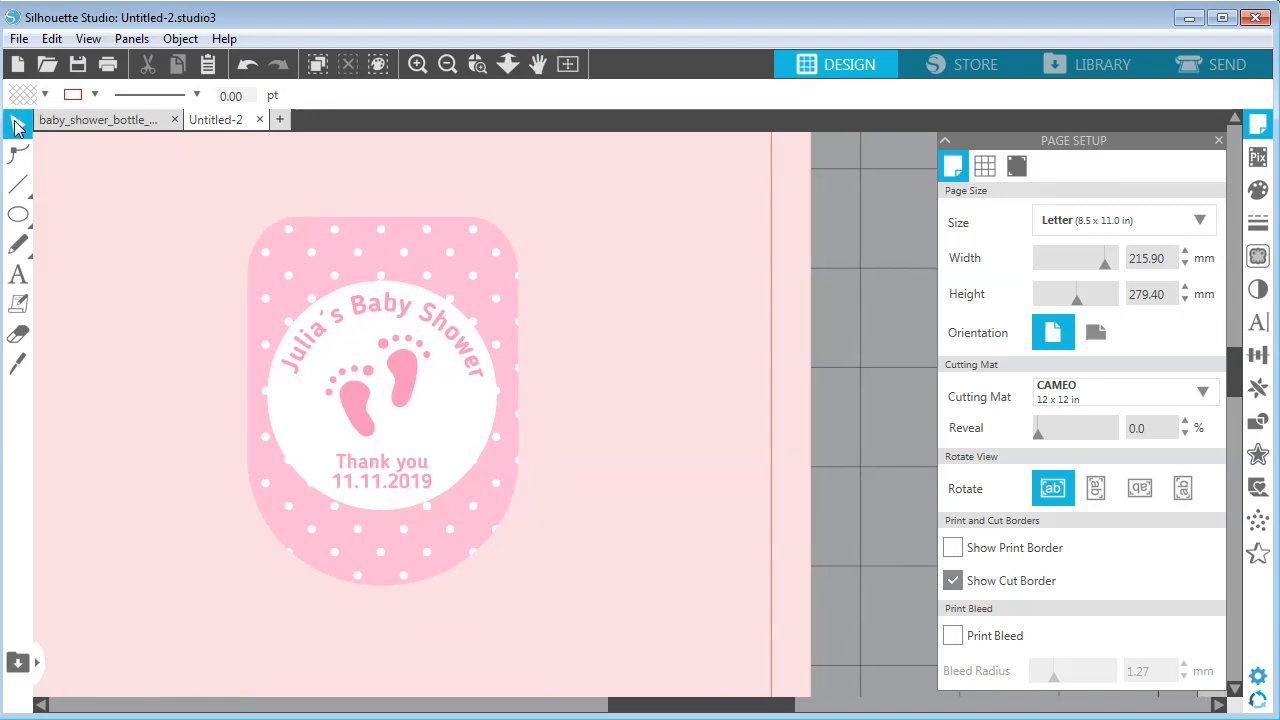
{"action": "left_click", "coordinate": [370, 236]}
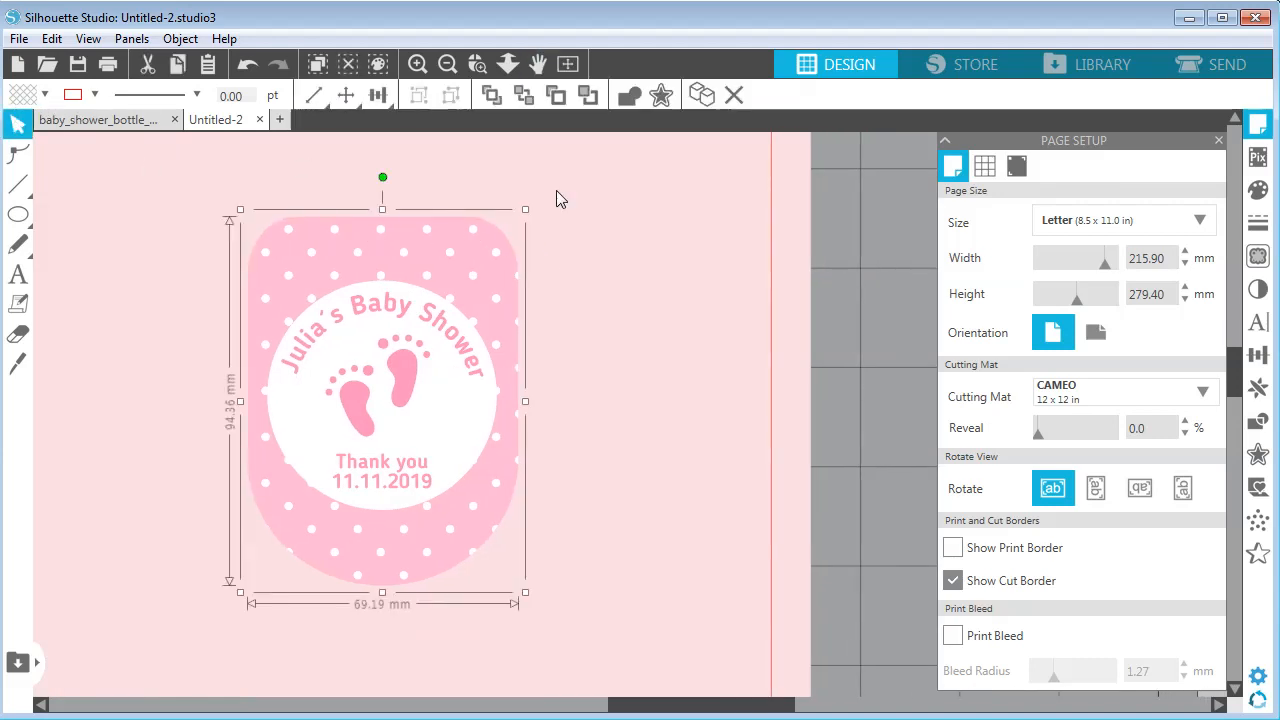
{"action": "left_click", "coordinate": [701, 97]}
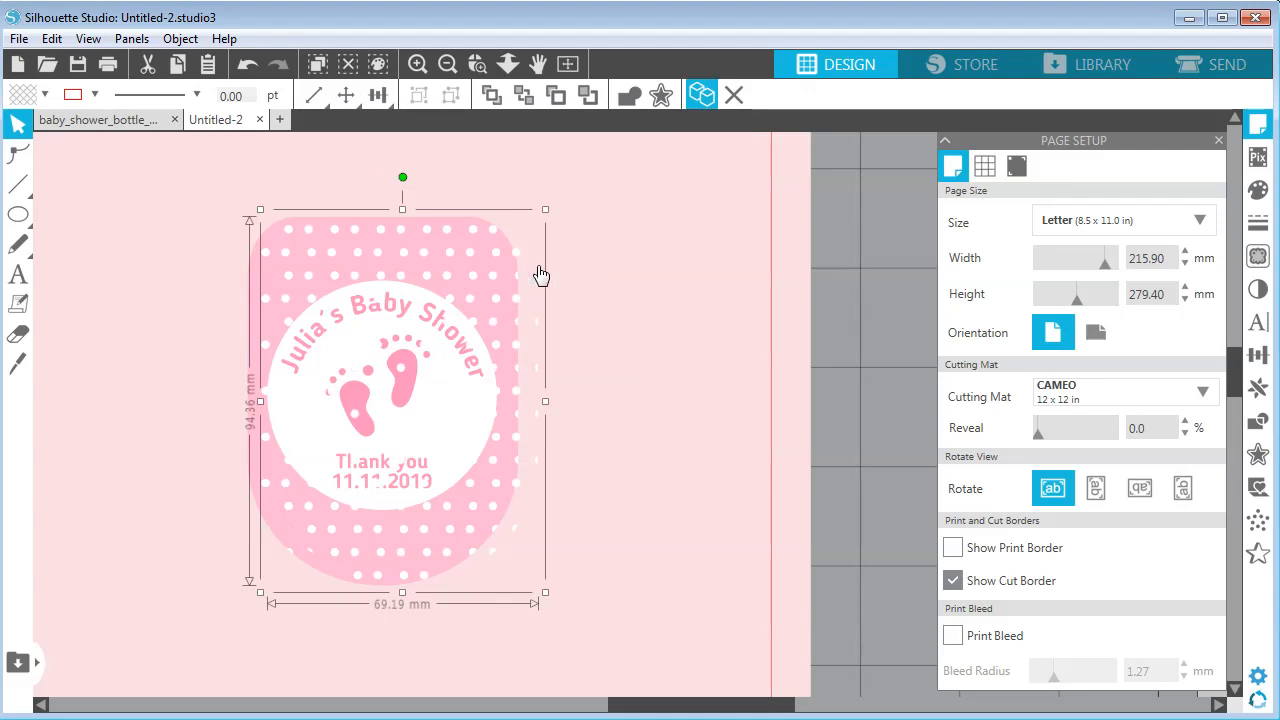
{"action": "left_click_drag", "start_coordinate": [542, 284], "coordinate": [833, 279]}
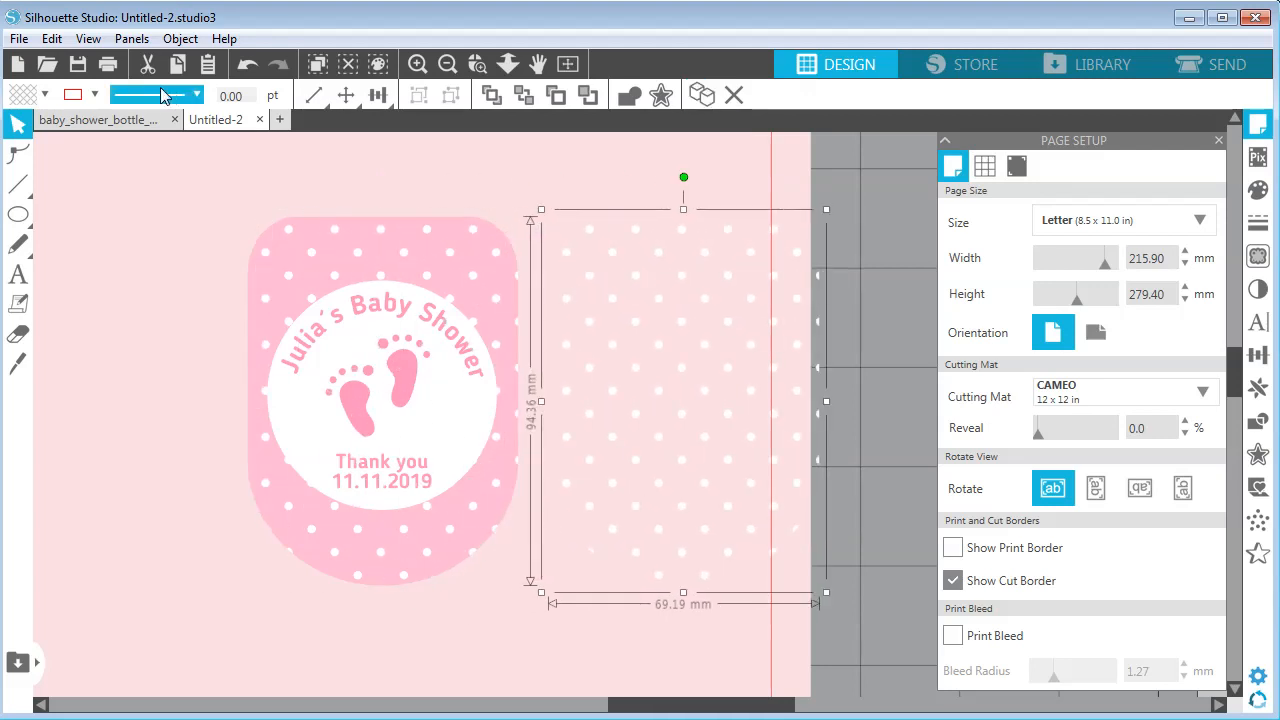
Step: Give the copied label shape a black outline and remove its dot pattern fill
{"action": "left_click", "coordinate": [95, 95]}
{"action": "left_click", "coordinate": [190, 138]}
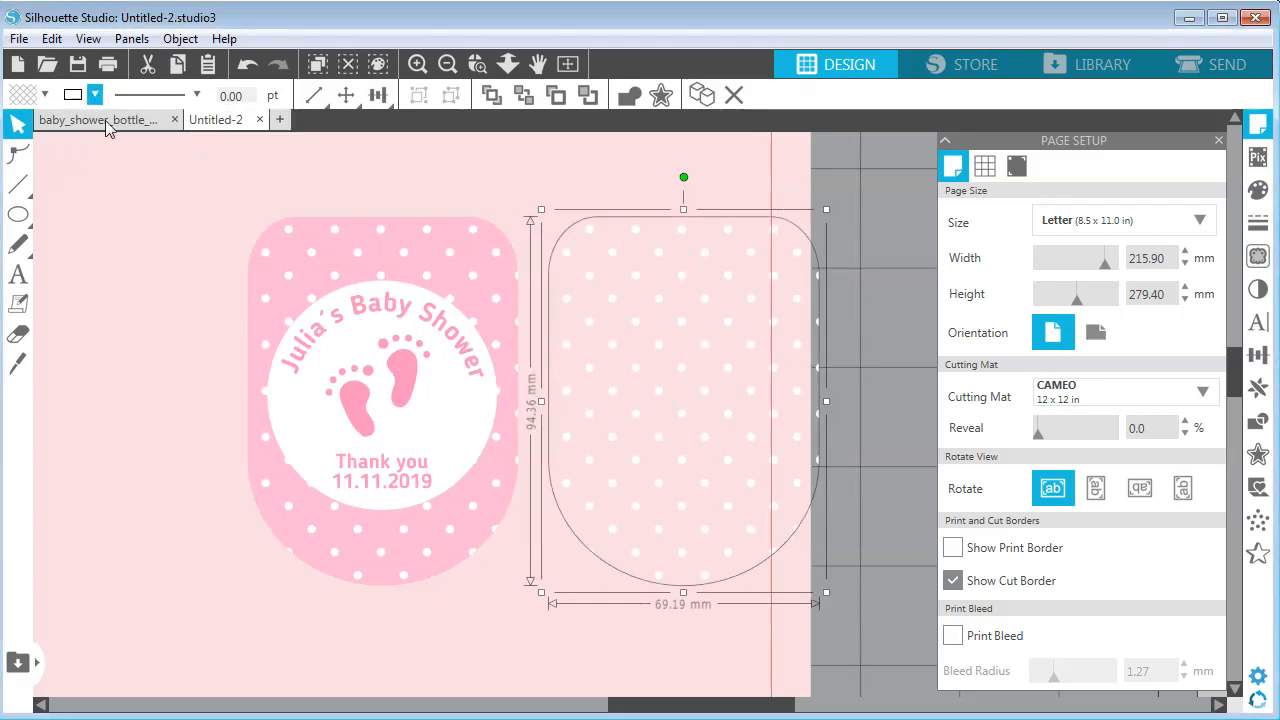
{"action": "left_click", "coordinate": [44, 95]}
{"action": "left_click", "coordinate": [172, 128]}
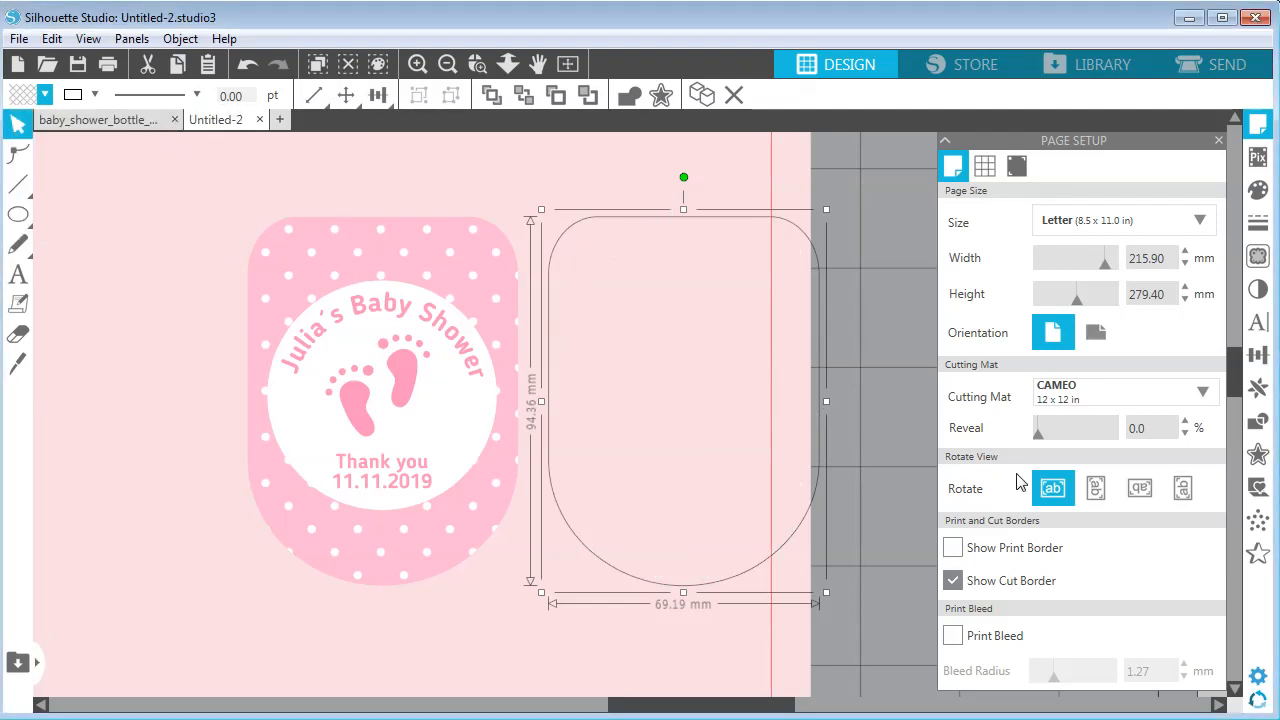
Step: Create a 2 mm internal offset of the copied label outline and delete the original outer outline
{"action": "left_click", "coordinate": [1257, 455]}
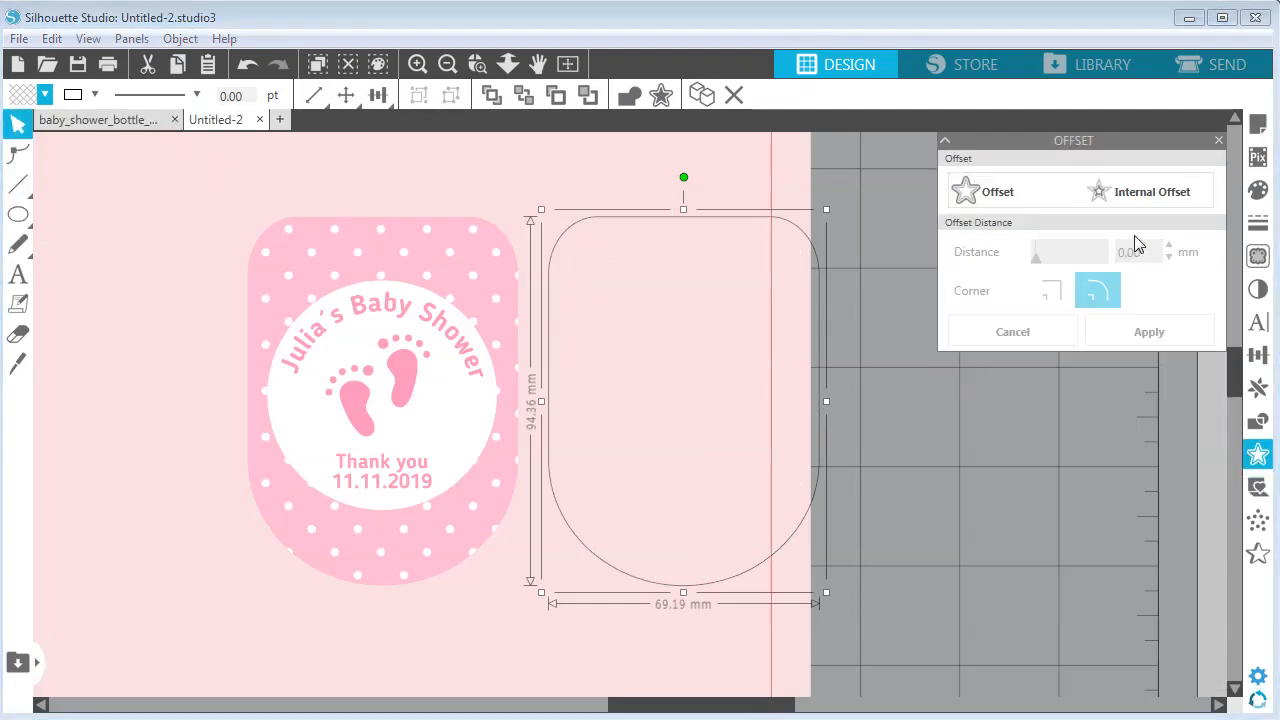
{"action": "left_click", "coordinate": [1123, 198]}
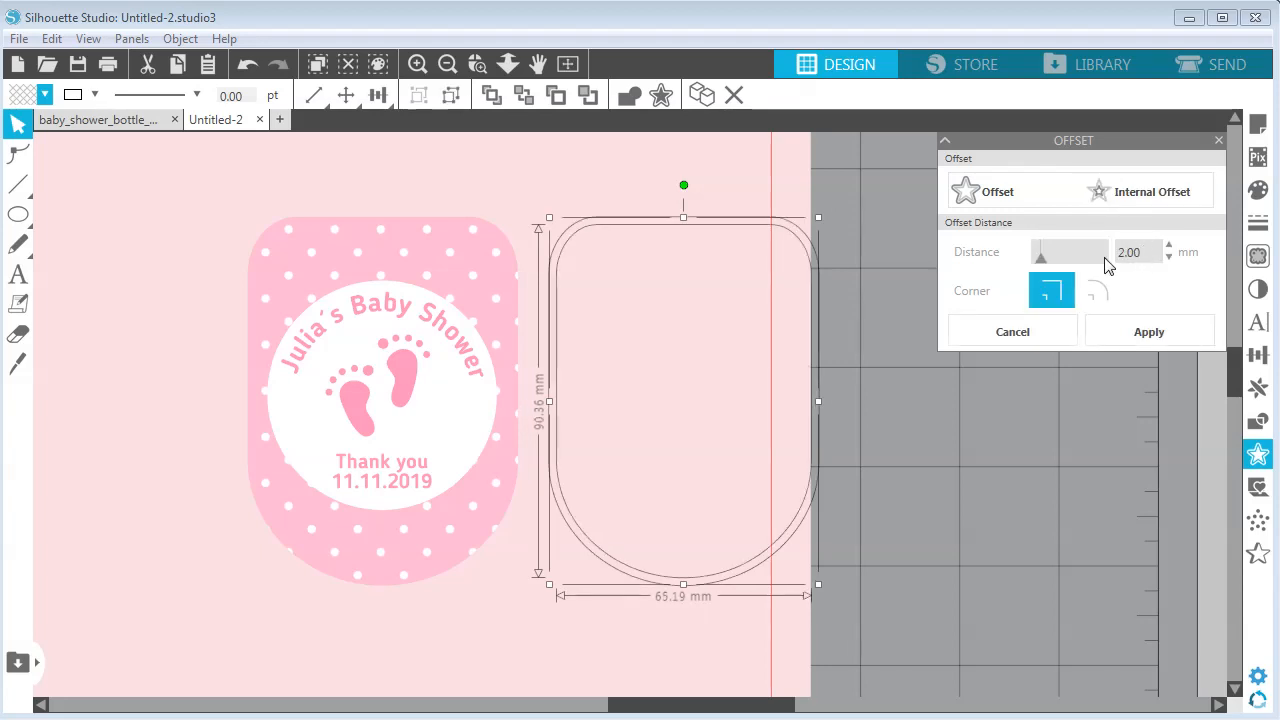
{"action": "left_click", "coordinate": [1118, 328]}
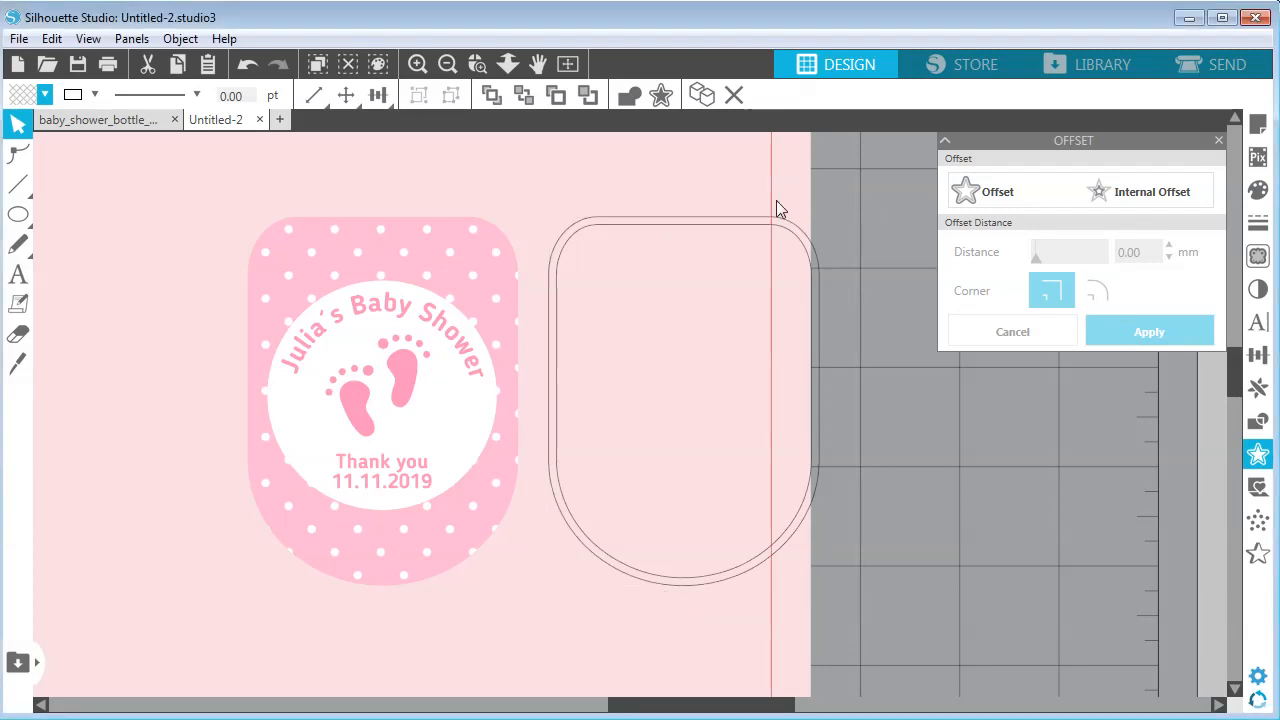
{"action": "left_click", "coordinate": [686, 219]}
{"action": "key", "text": "Delete"}
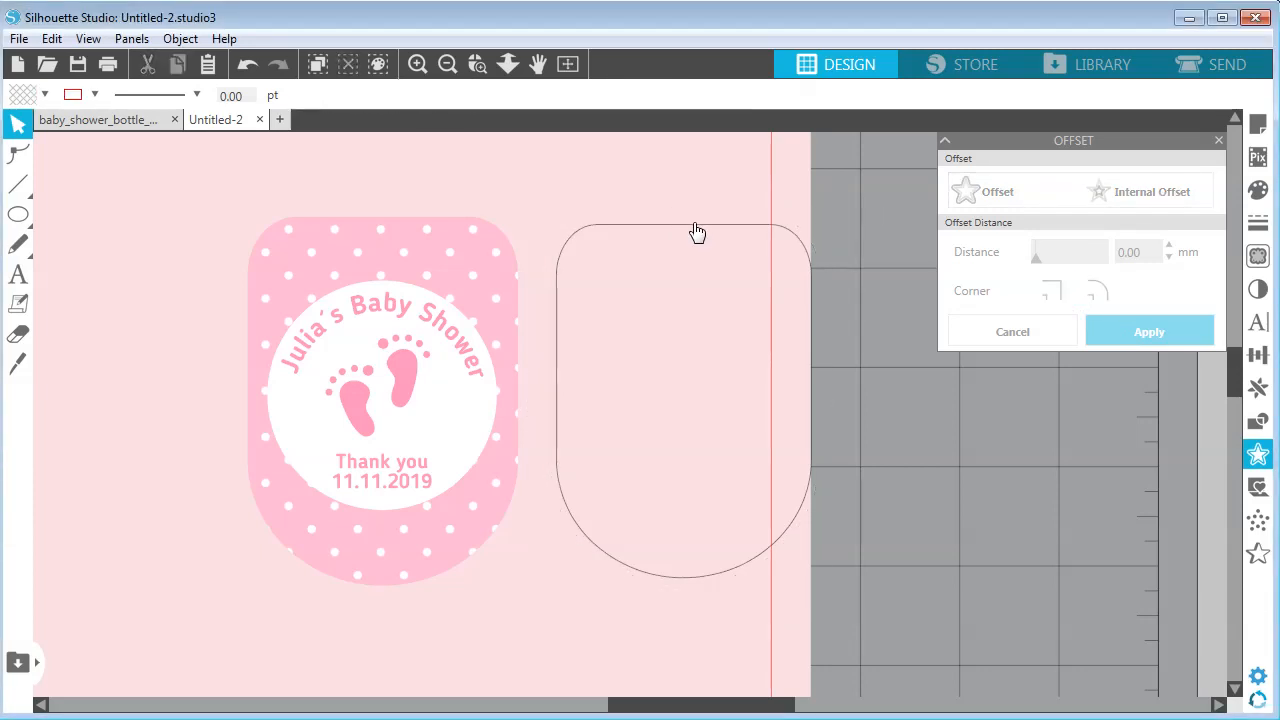
Step: Centre the offset outline over the dotted label and give it a purple line colour
{"action": "left_click_drag", "start_coordinate": [697, 232], "coordinate": [400, 235]}
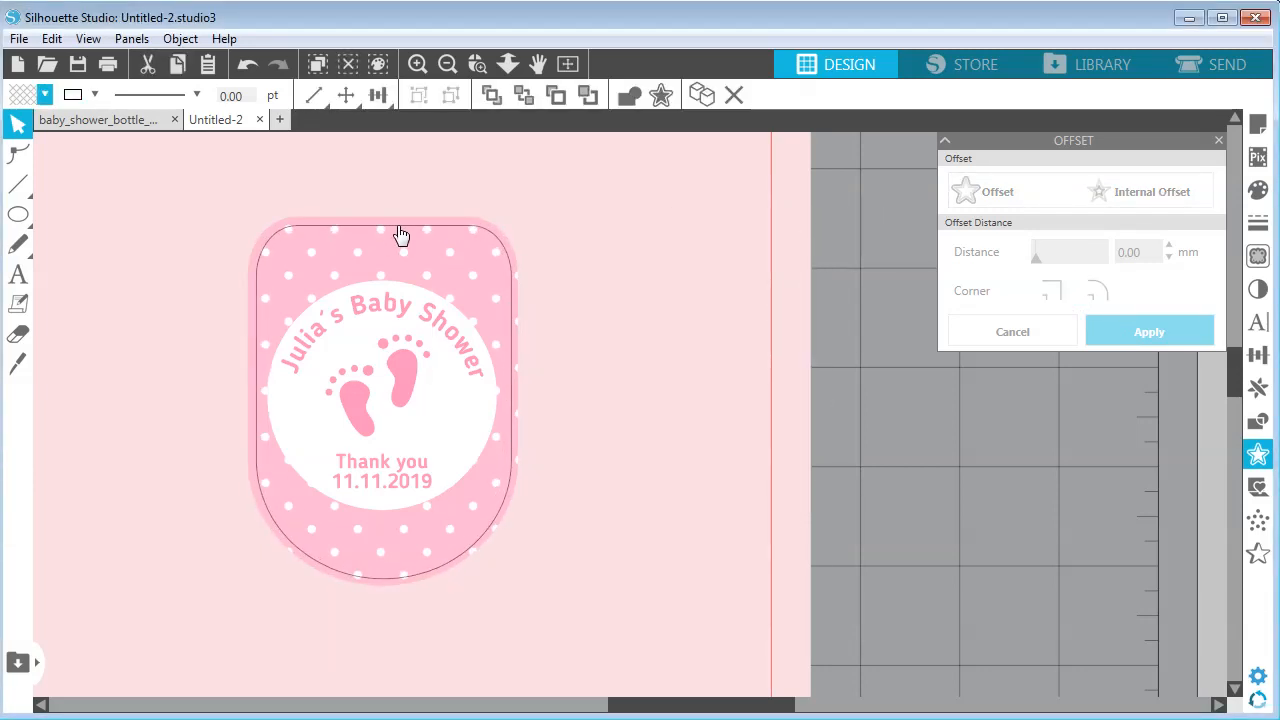
{"action": "left_click", "coordinate": [450, 234]}
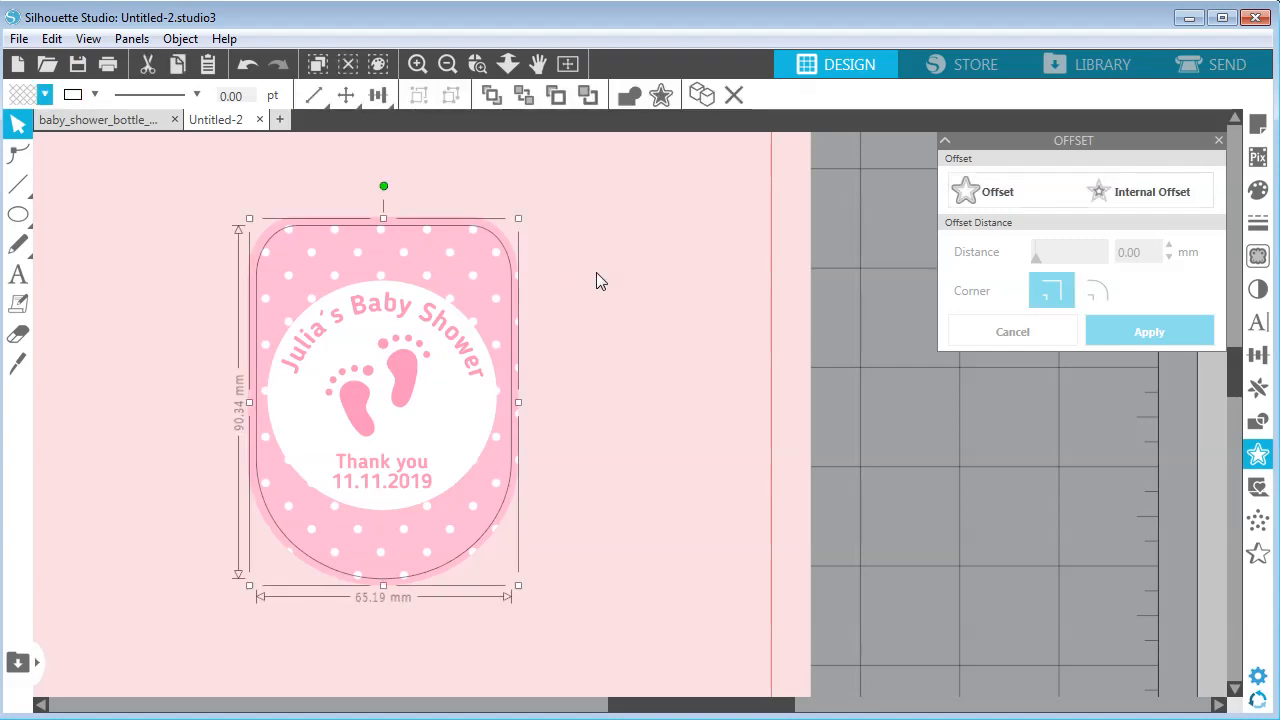
{"action": "key", "text": "Up"}
{"action": "key", "text": "Left"}
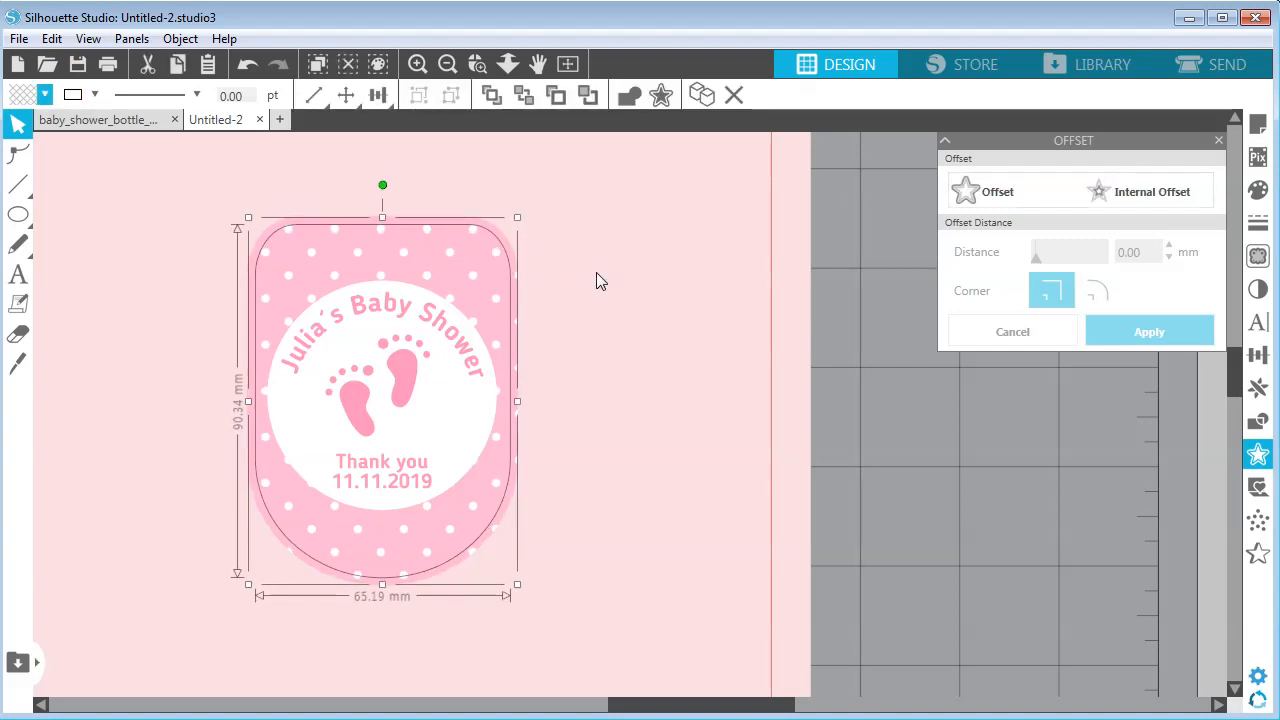
{"action": "left_click", "coordinate": [99, 94]}
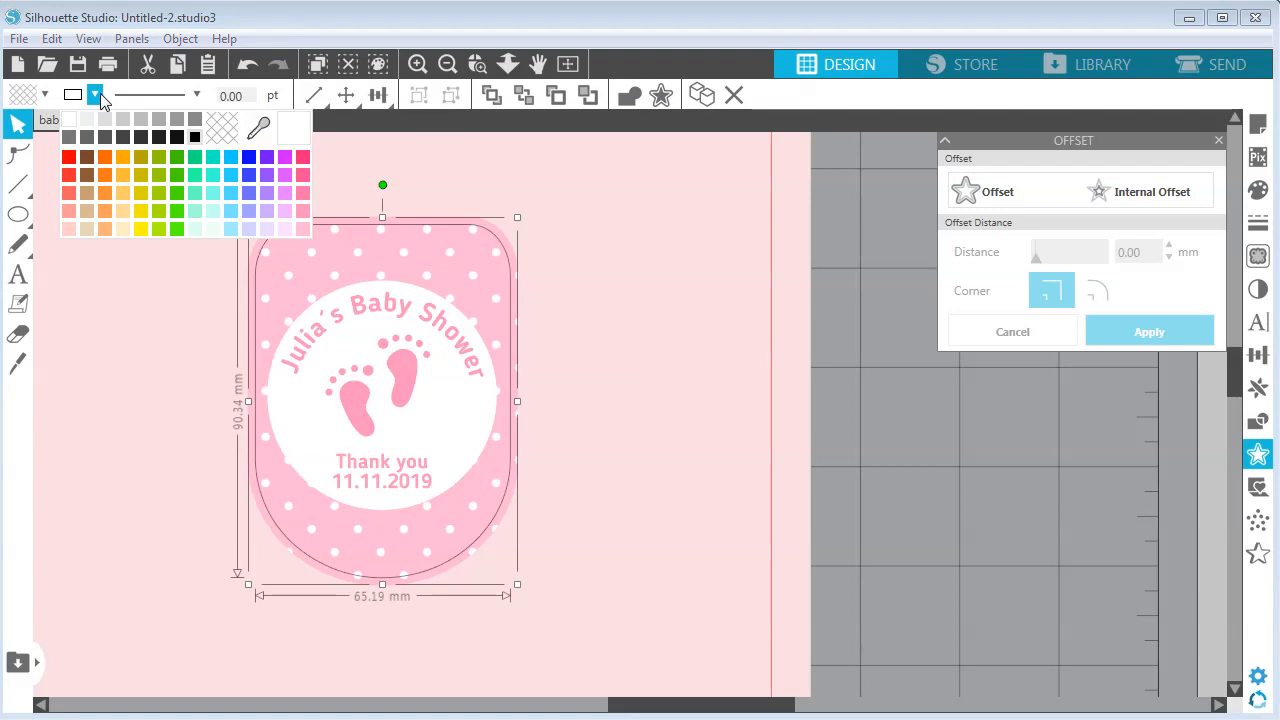
{"action": "left_click", "coordinate": [266, 158]}
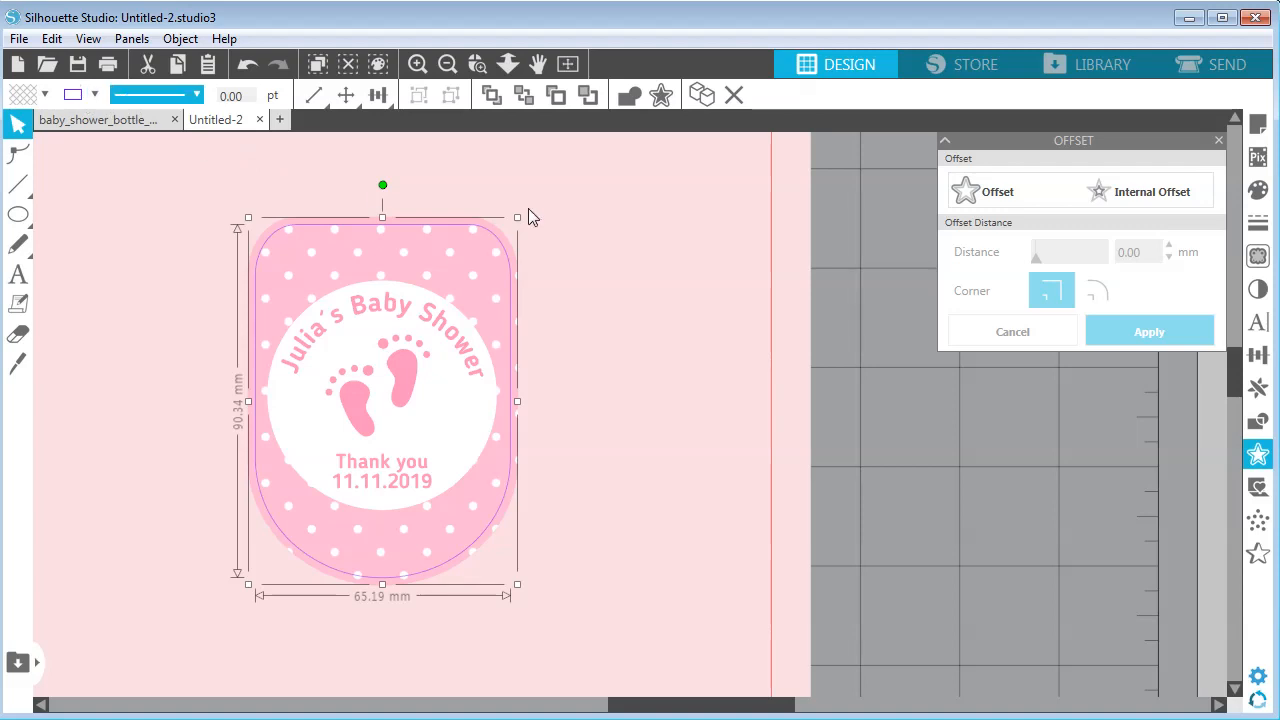
{"action": "left_click", "coordinate": [530, 217]}
Step: Switch to the send view and enlarge the sticker there
{"action": "left_click", "coordinate": [447, 64]}
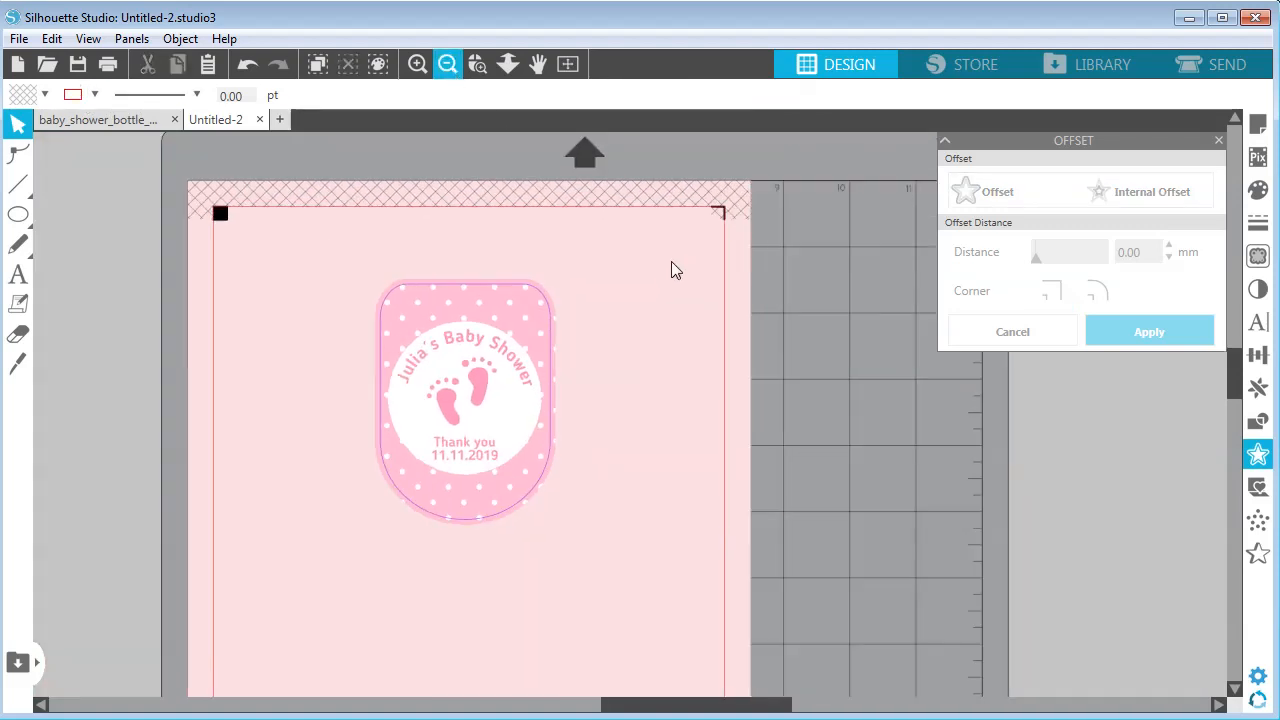
{"action": "left_click", "coordinate": [1190, 74]}
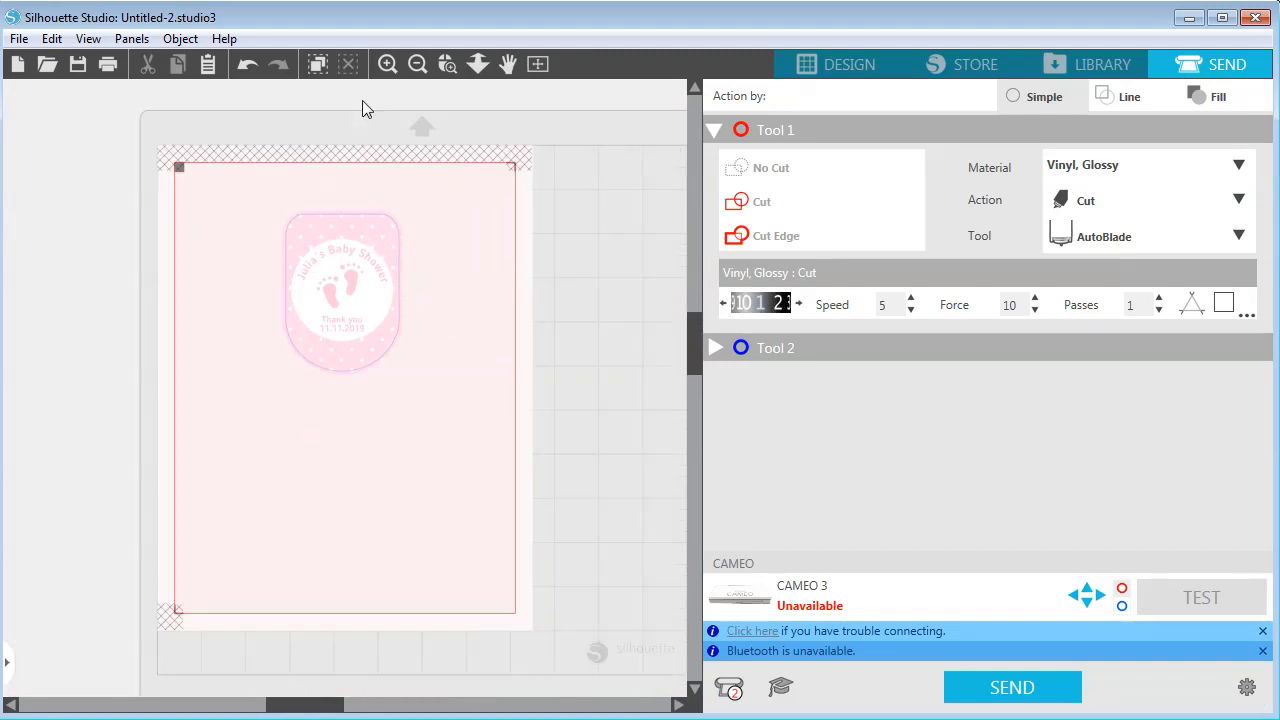
{"action": "left_click", "coordinate": [388, 64]}
{"action": "left_click_drag", "start_coordinate": [530, 140], "coordinate": [575, 340]}
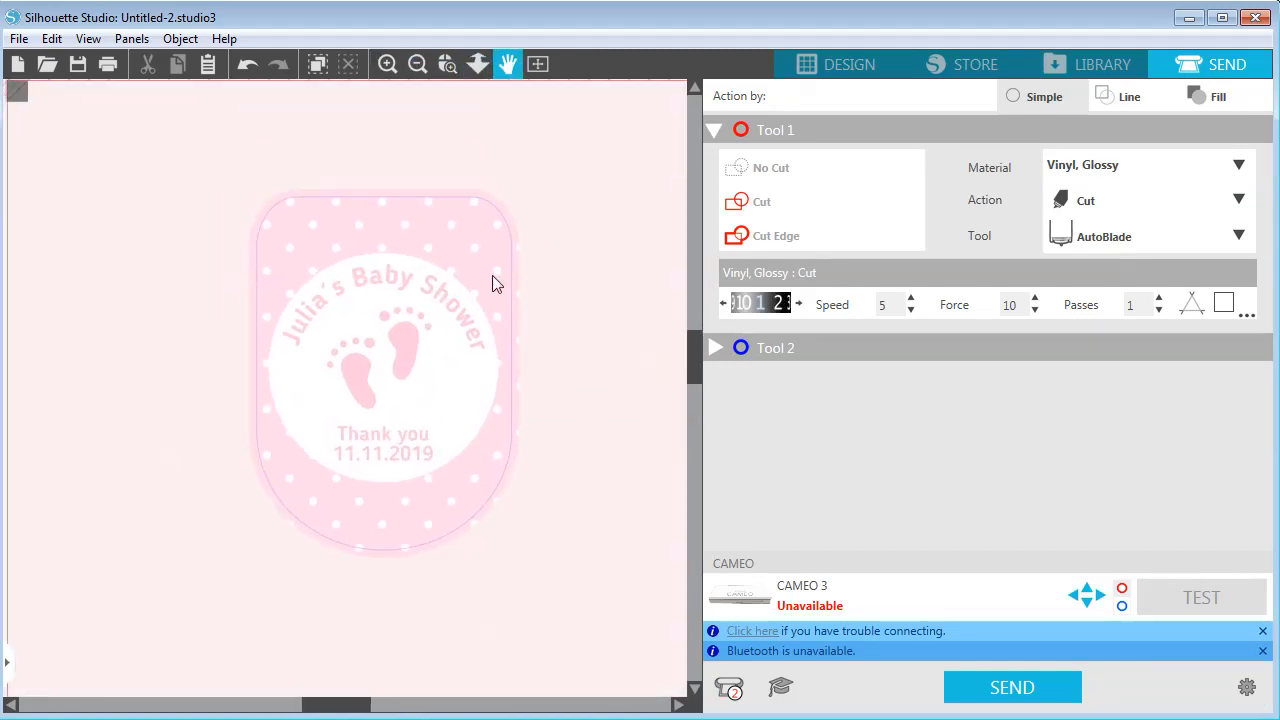
Step: Try setting the purple inner outline to Cut in the simple cut mode and revert it to No Cut
{"action": "left_click", "coordinate": [439, 208]}
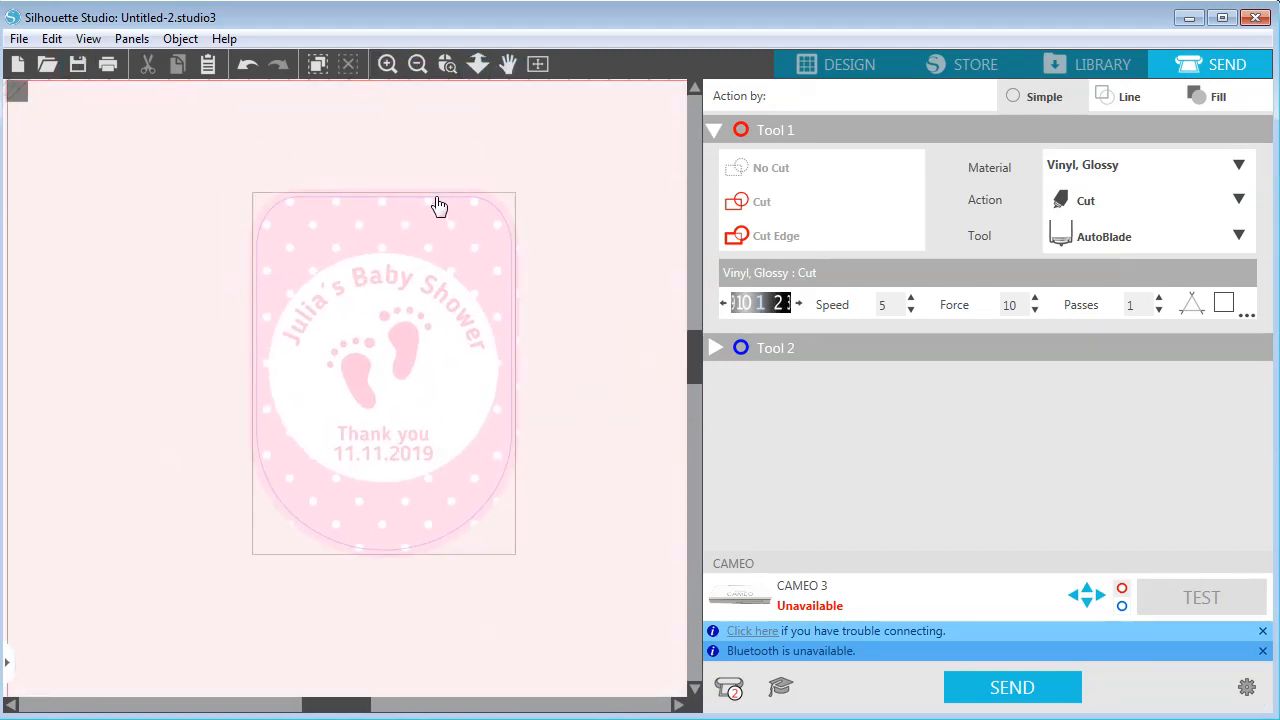
{"action": "left_click", "coordinate": [757, 202]}
{"action": "left_click", "coordinate": [579, 262]}
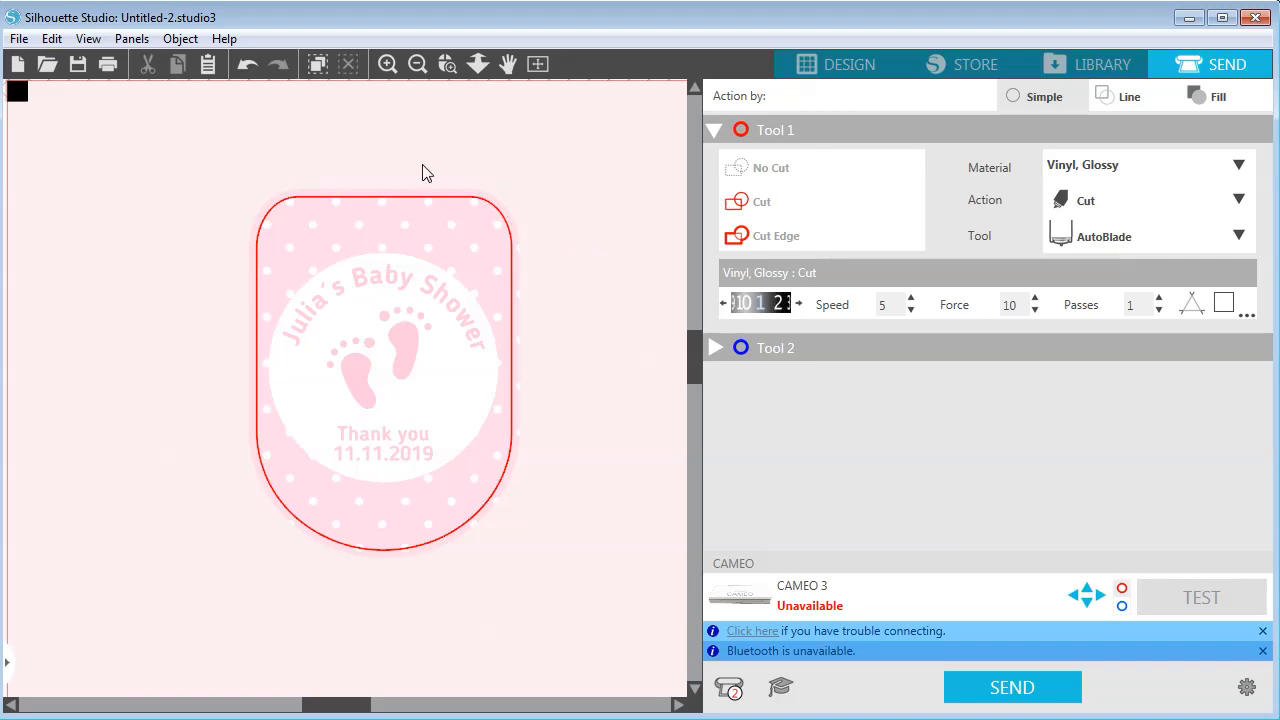
{"action": "left_click", "coordinate": [480, 205]}
{"action": "left_click", "coordinate": [789, 168]}
{"action": "left_click", "coordinate": [537, 214]}
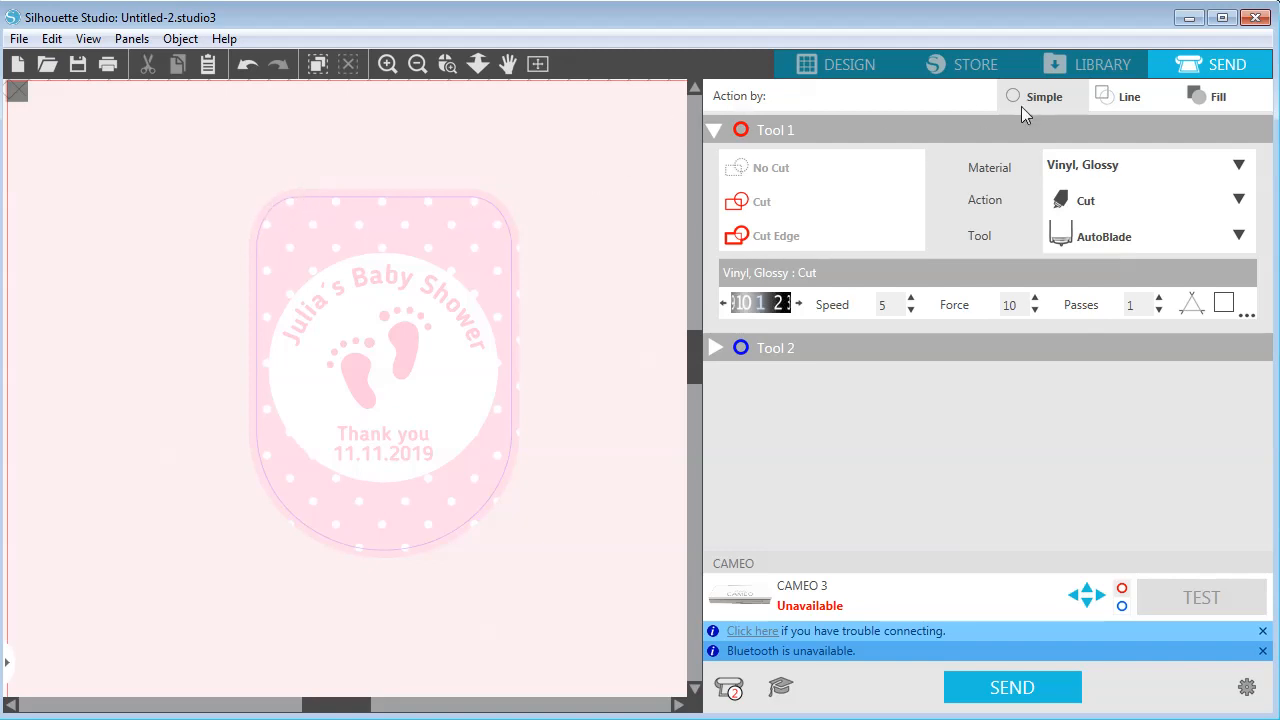
Step: Assign cut actions by line colour and exclude the black RGB (0,0,0) lines from cutting
{"action": "left_click", "coordinate": [1131, 98]}
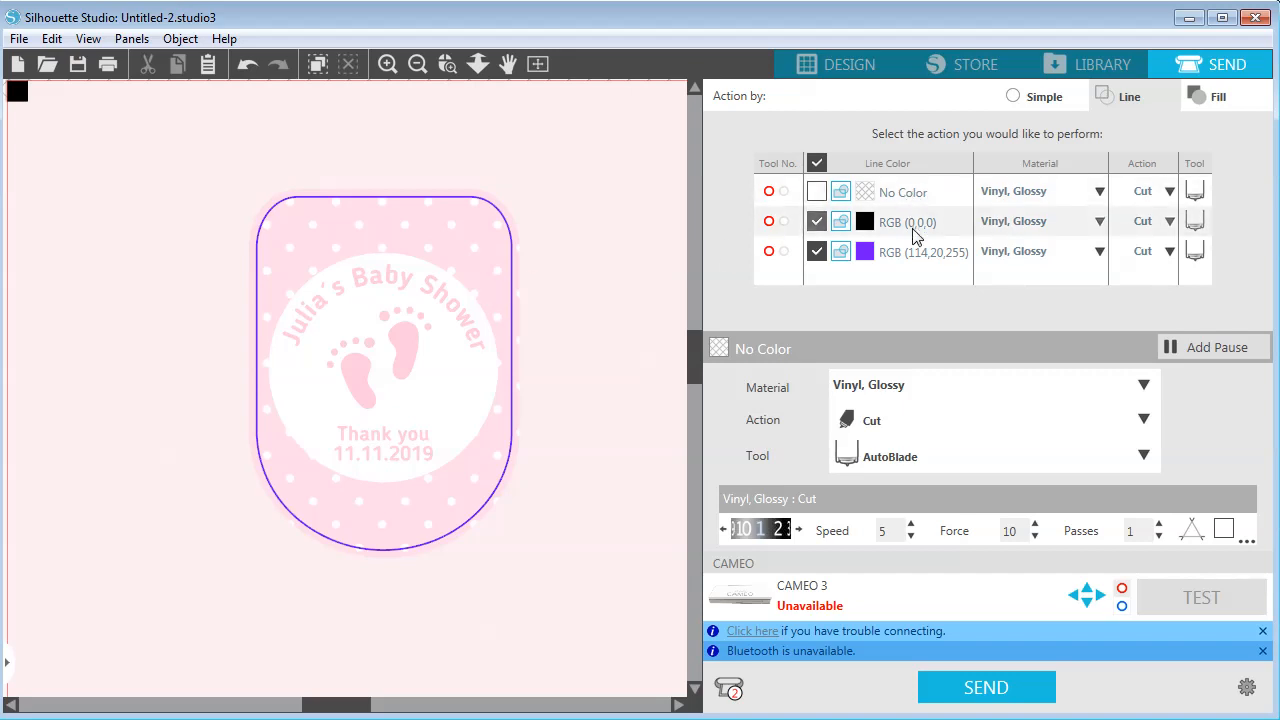
{"action": "left_click", "coordinate": [815, 205]}
{"action": "left_click", "coordinate": [815, 222]}
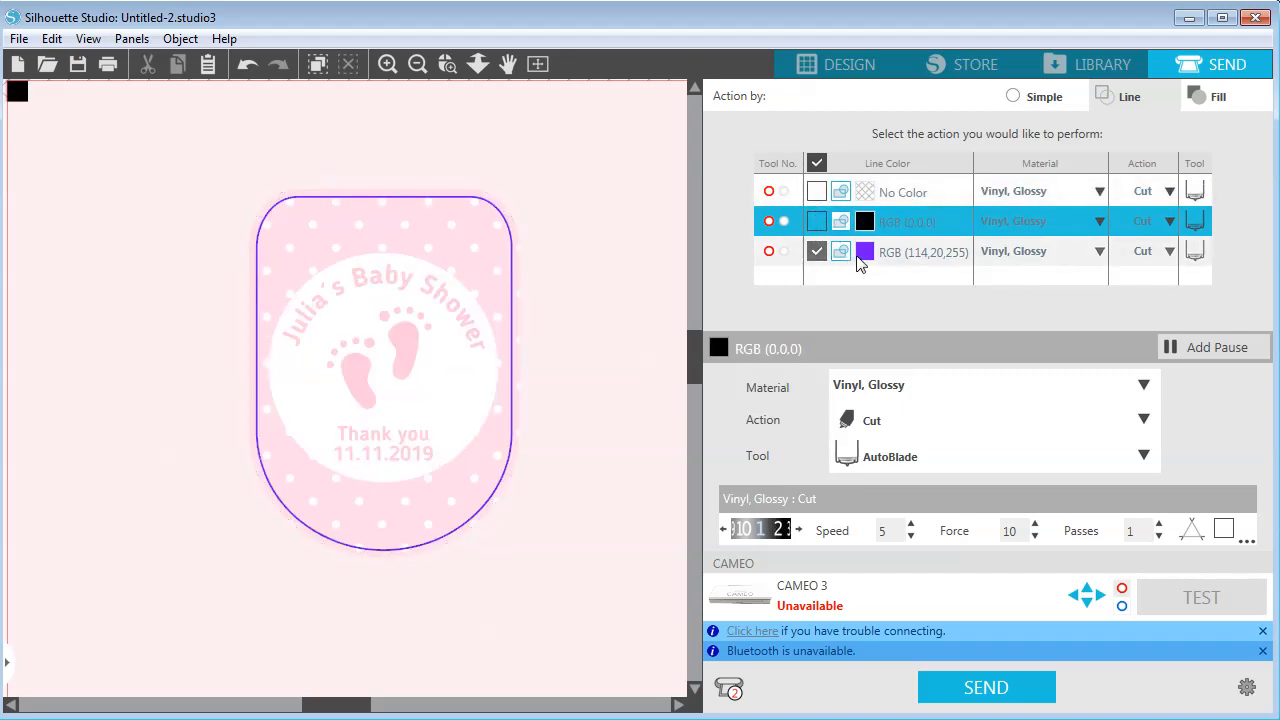
Step: Set the material for the purple RGB (114,20,255) cut line to Sticker Paper, White
{"action": "left_click", "coordinate": [912, 253]}
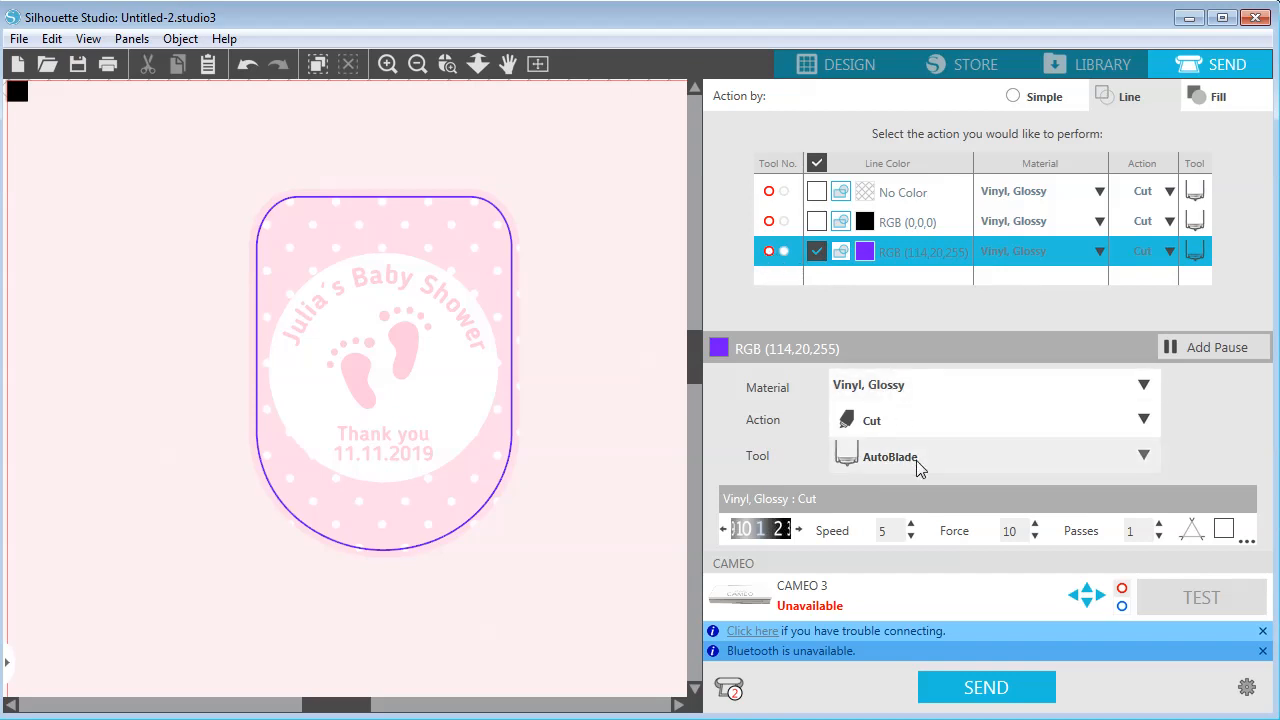
{"action": "left_click", "coordinate": [1145, 389]}
{"action": "left_click_drag", "start_coordinate": [1155, 466], "coordinate": [1152, 545]}
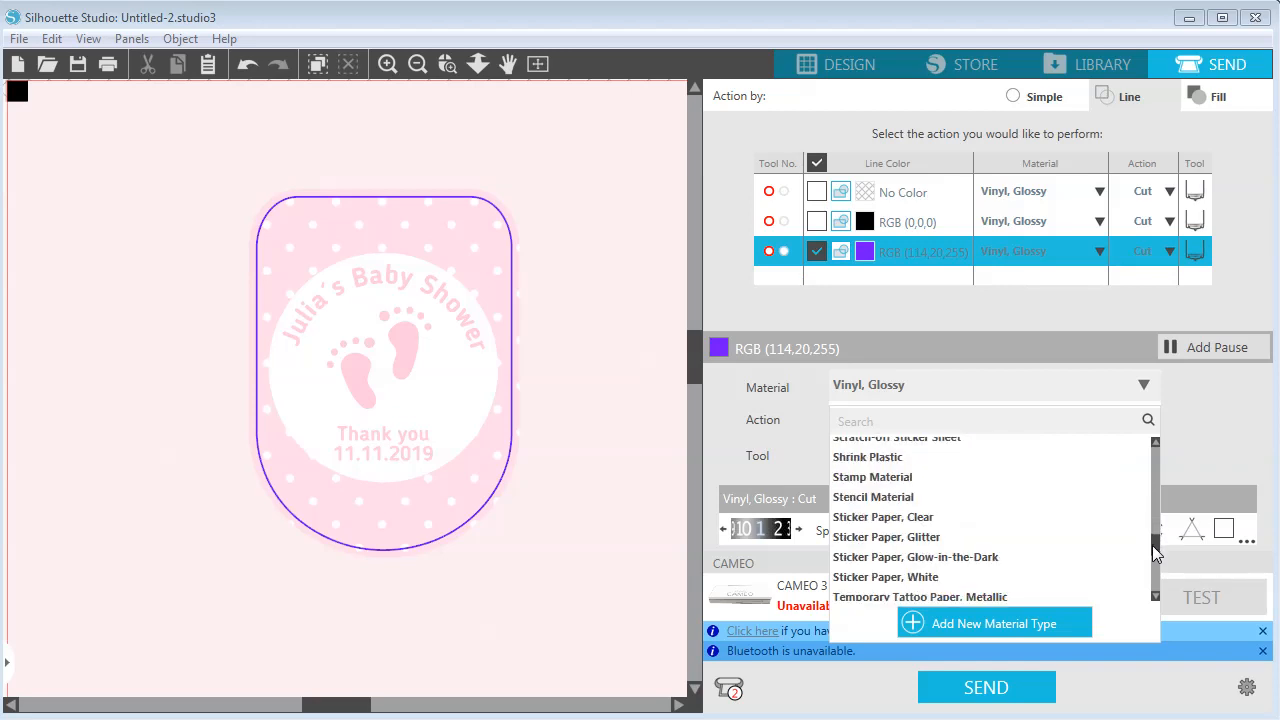
{"action": "left_click", "coordinate": [910, 580]}
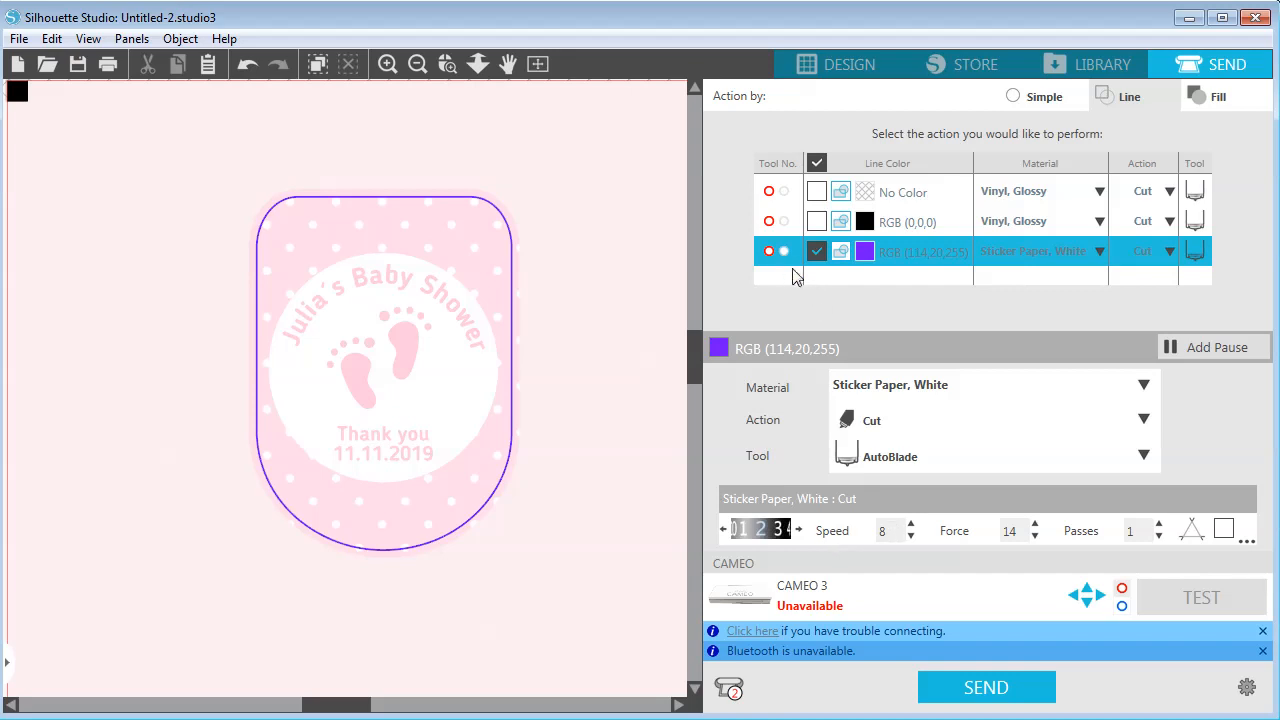
{"action": "left_click", "coordinate": [417, 66]}
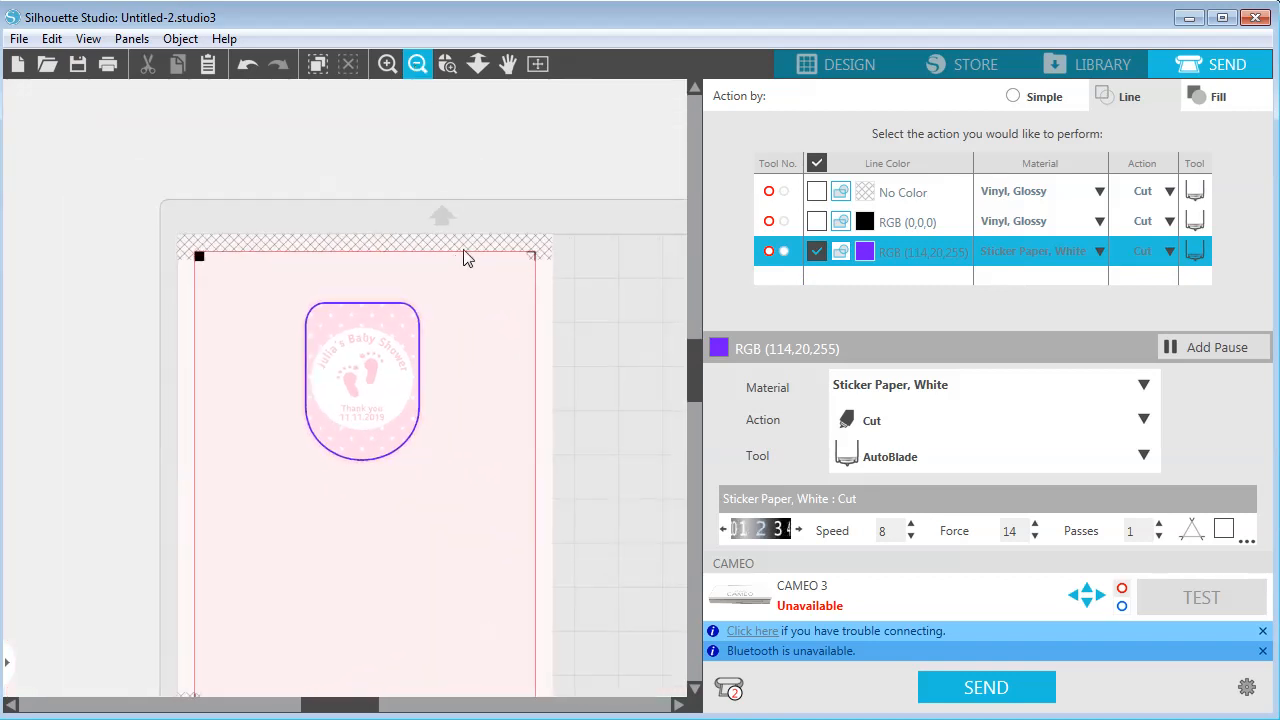
{"action": "left_click", "coordinate": [510, 70]}
{"action": "left_click_drag", "start_coordinate": [580, 293], "coordinate": [580, 251]}
{"action": "left_click", "coordinate": [18, 38]}
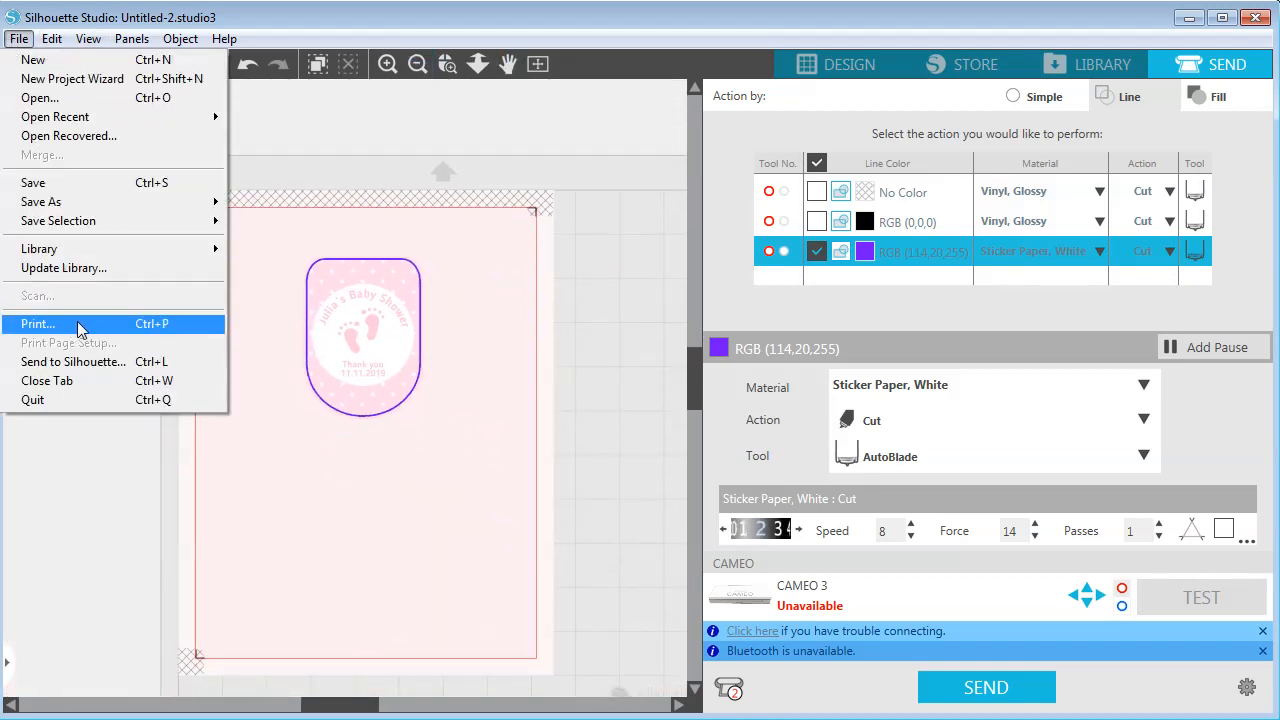
{"action": "left_click", "coordinate": [383, 24]}
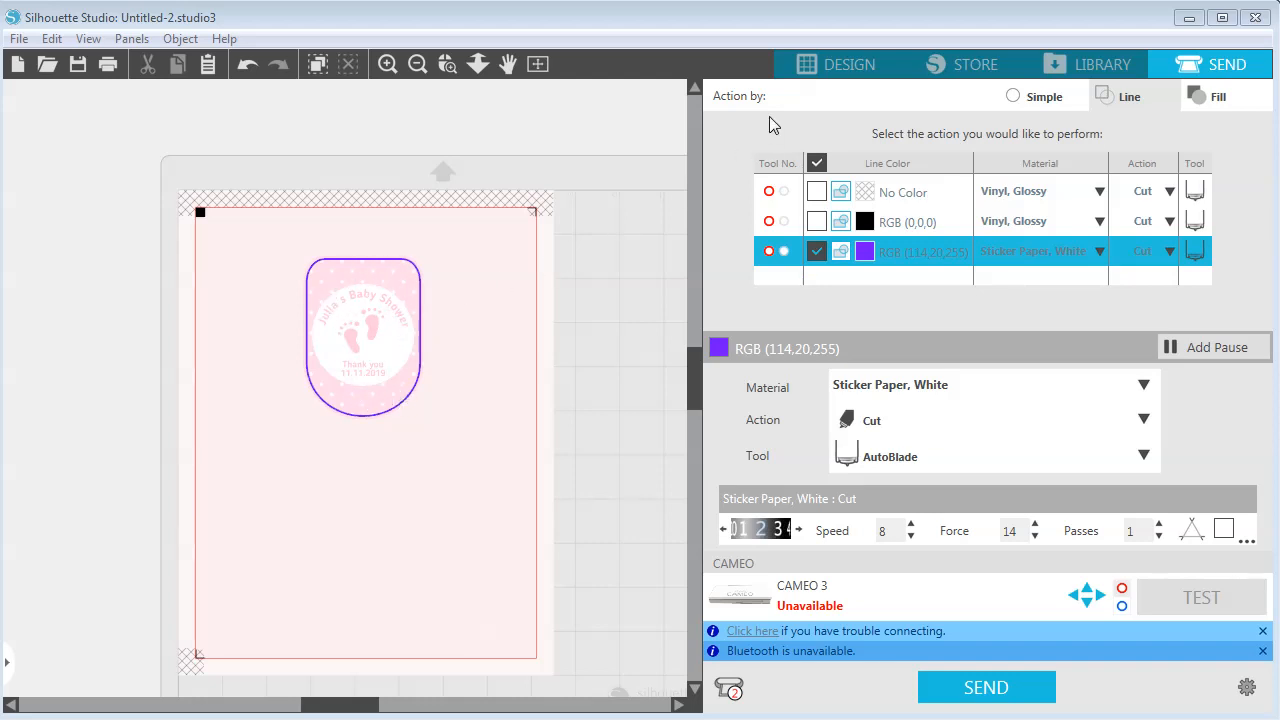
Step: Return to the design view, move the whole sticker off the page and place a duplicate in the page's upper left area
{"action": "left_click", "coordinate": [802, 67]}
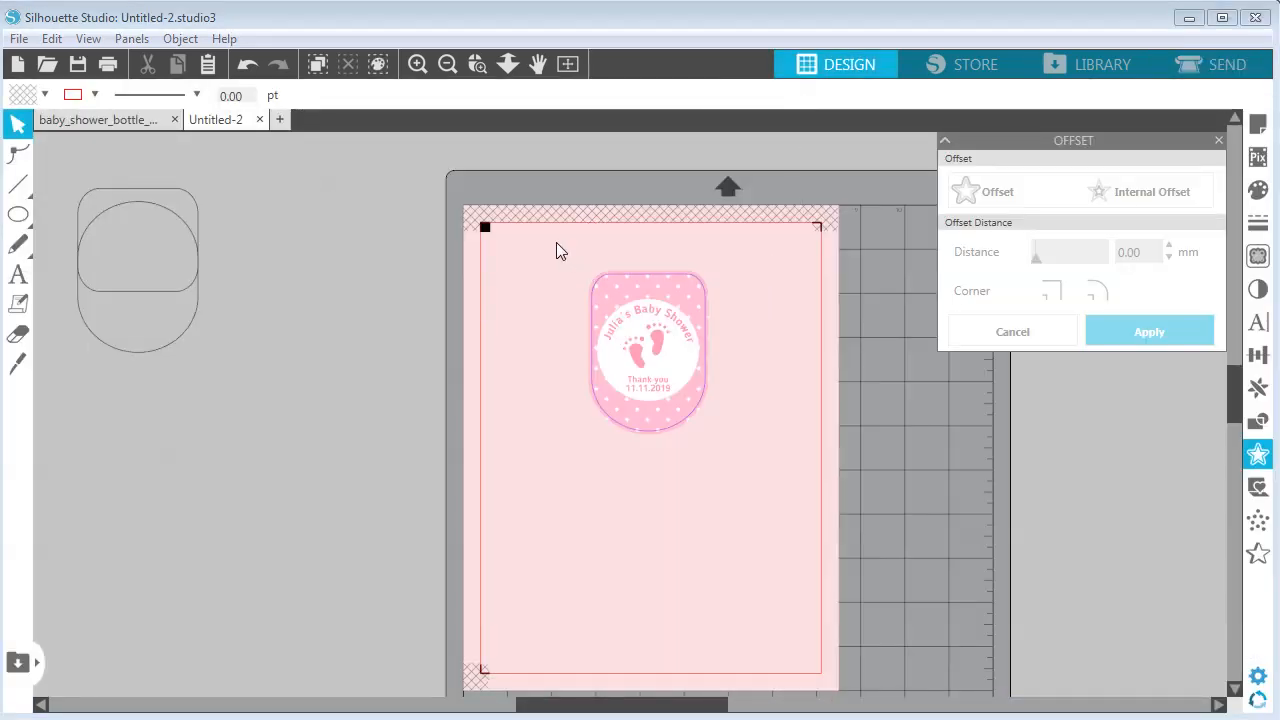
{"action": "left_click_drag", "start_coordinate": [532, 258], "coordinate": [737, 471]}
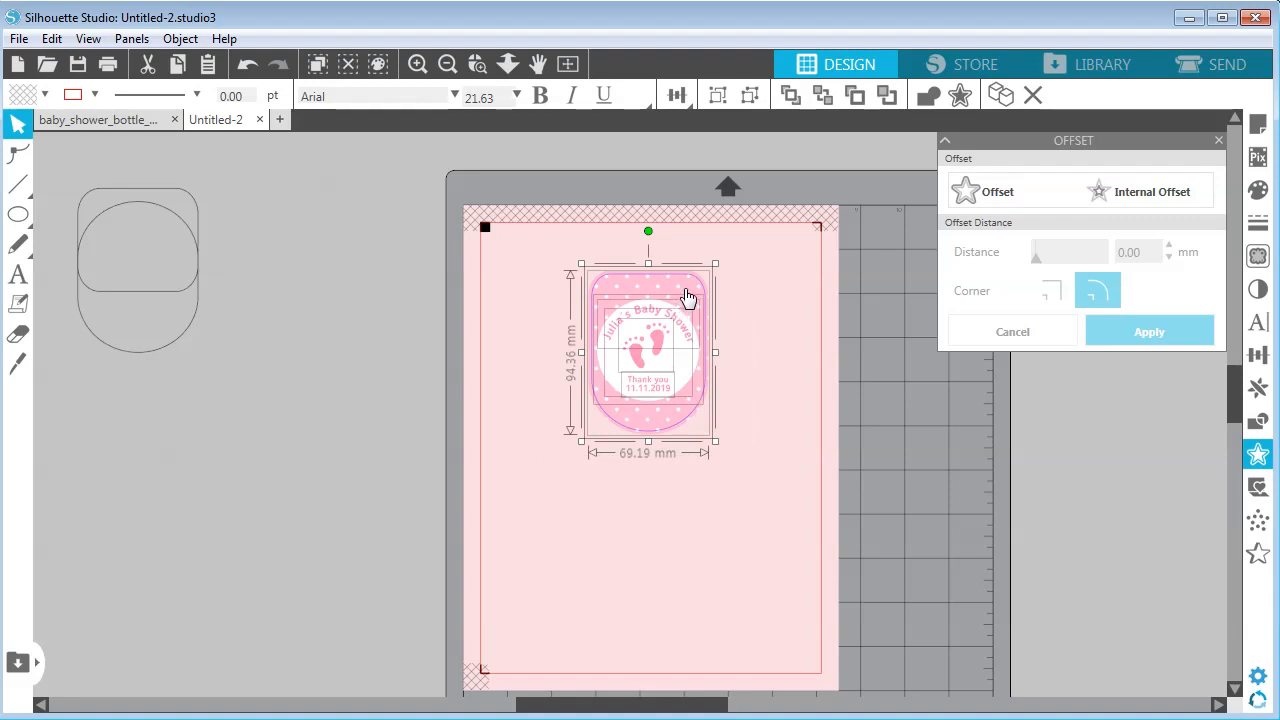
{"action": "left_click_drag", "start_coordinate": [686, 294], "coordinate": [311, 313]}
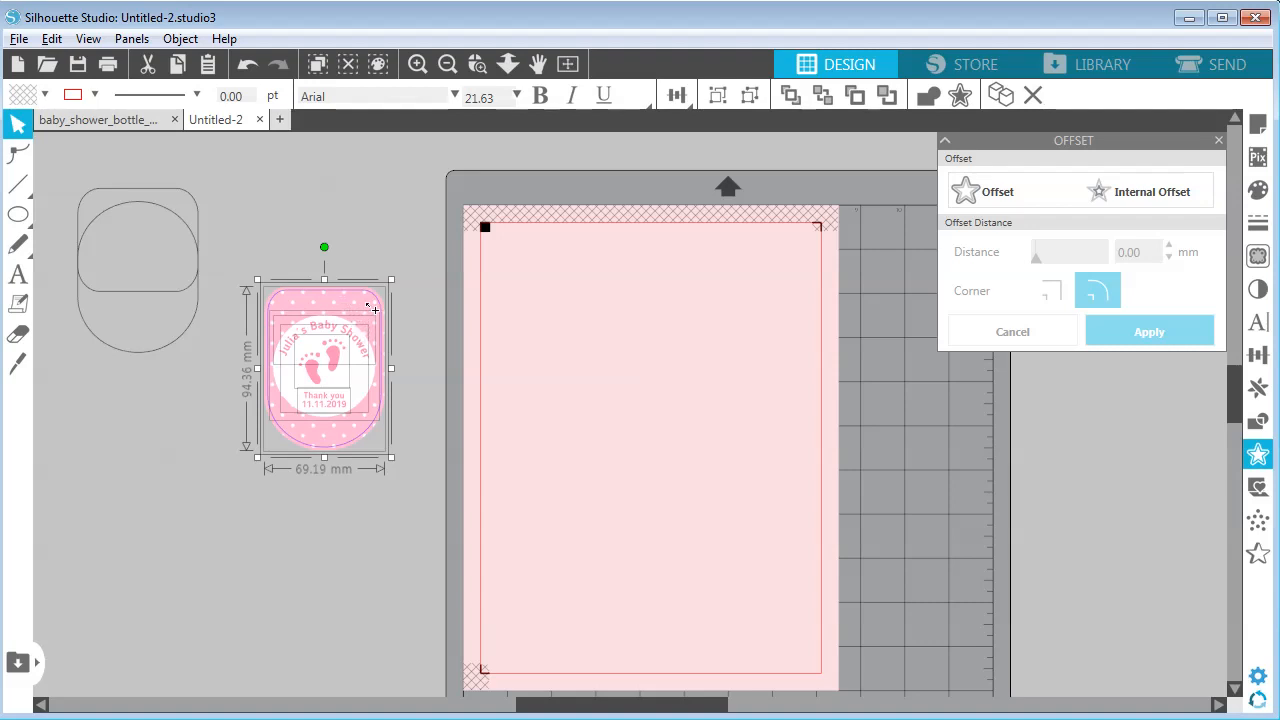
{"action": "left_click_drag", "start_coordinate": [368, 305], "coordinate": [590, 277]}
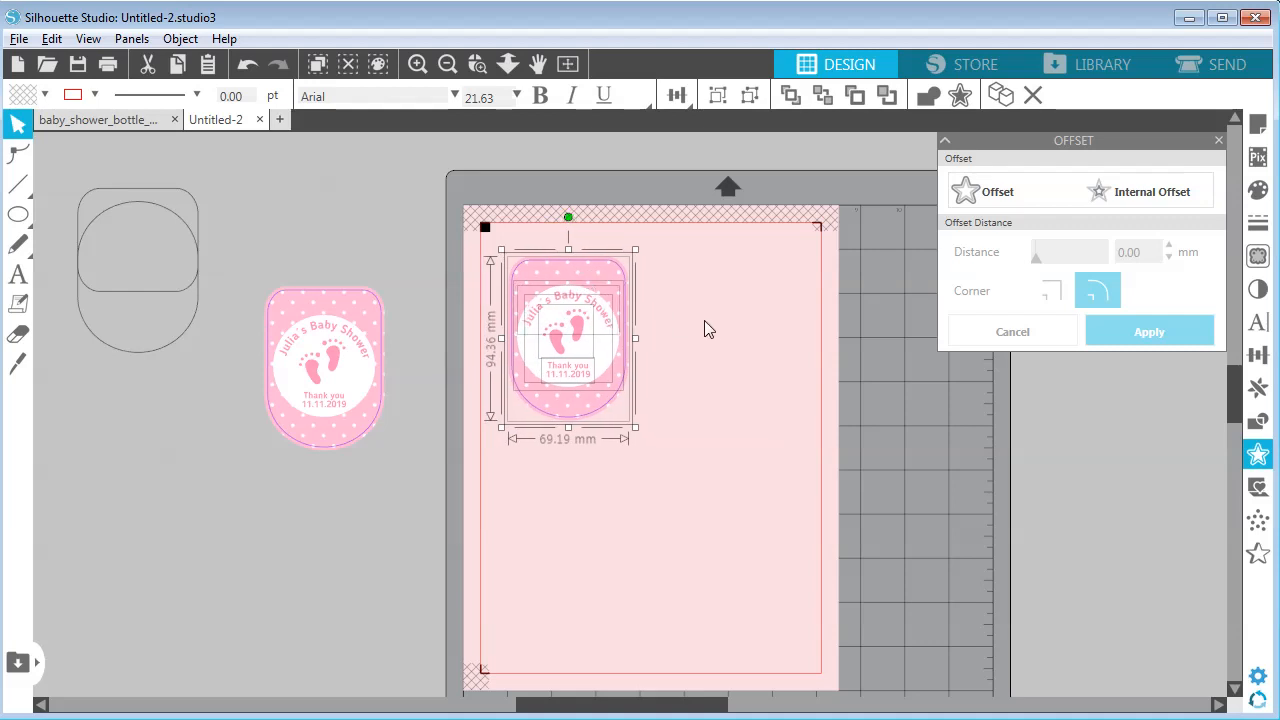
Step: Try to group all parts of the sticker copy on the page and undo the grouping
{"action": "left_click", "coordinate": [180, 39]}
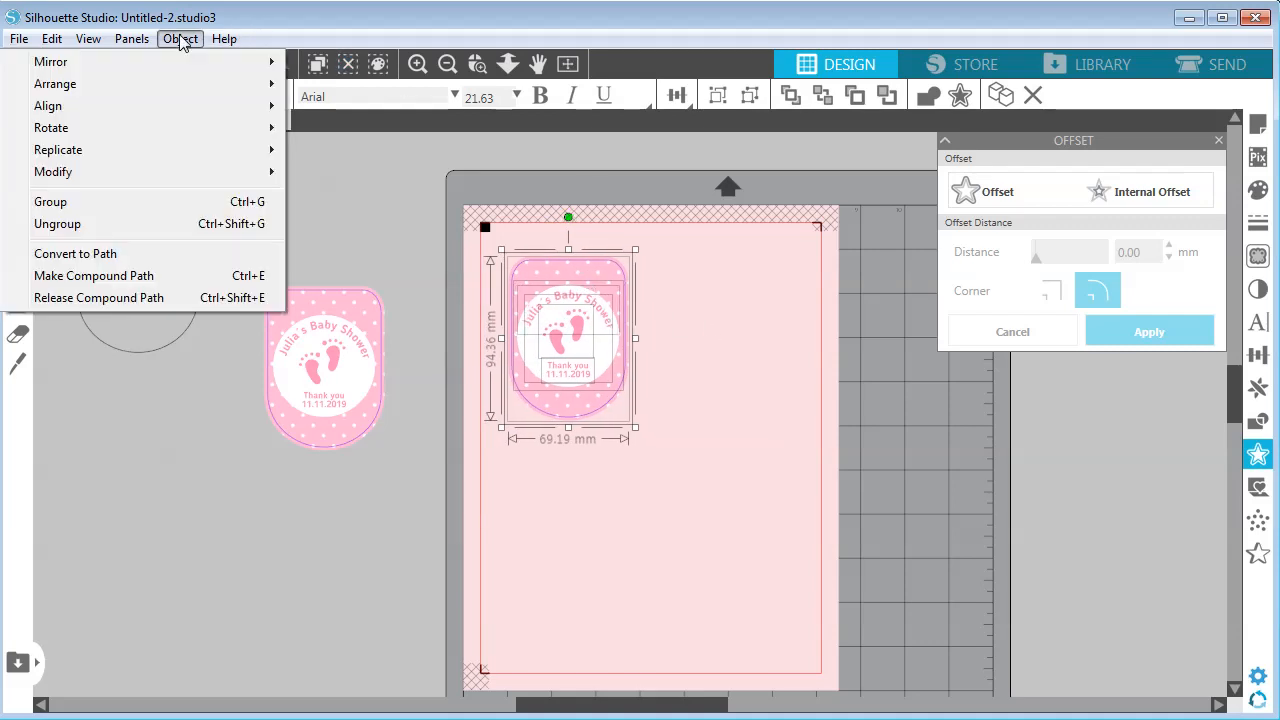
{"action": "left_click", "coordinate": [143, 208]}
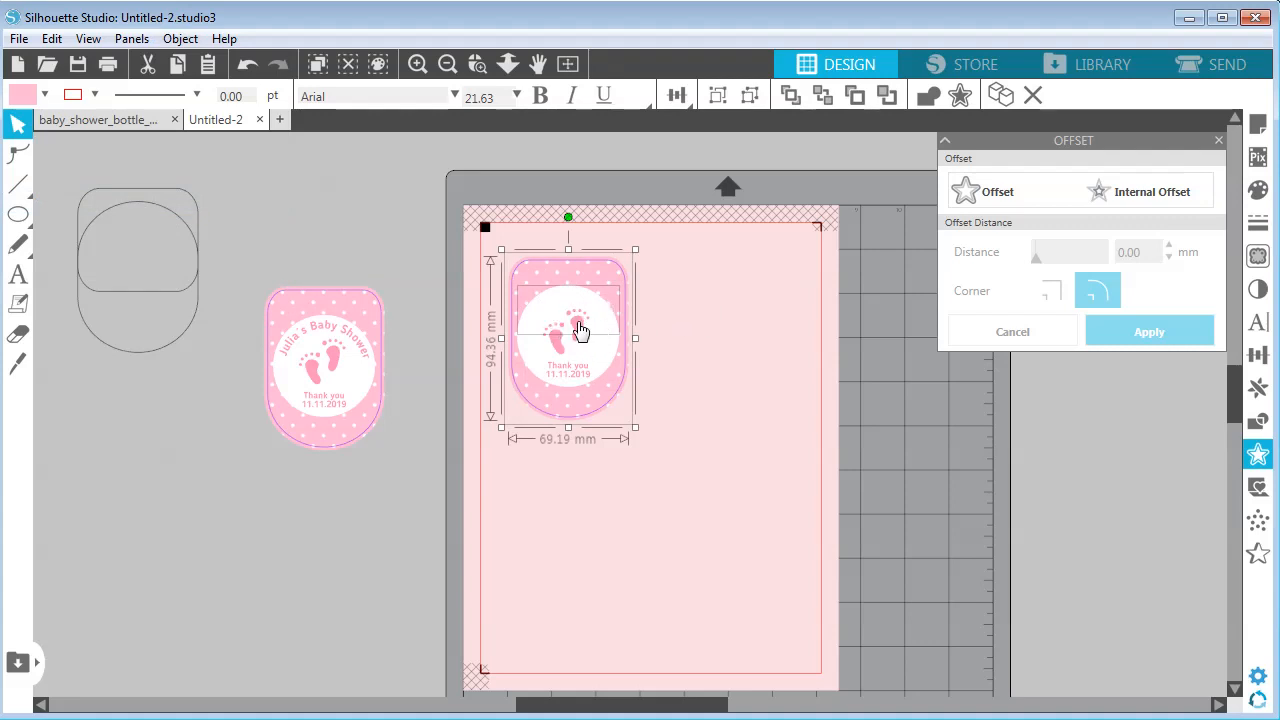
{"action": "left_click", "coordinate": [52, 39]}
{"action": "left_click", "coordinate": [51, 60]}
{"action": "left_click", "coordinate": [690, 338]}
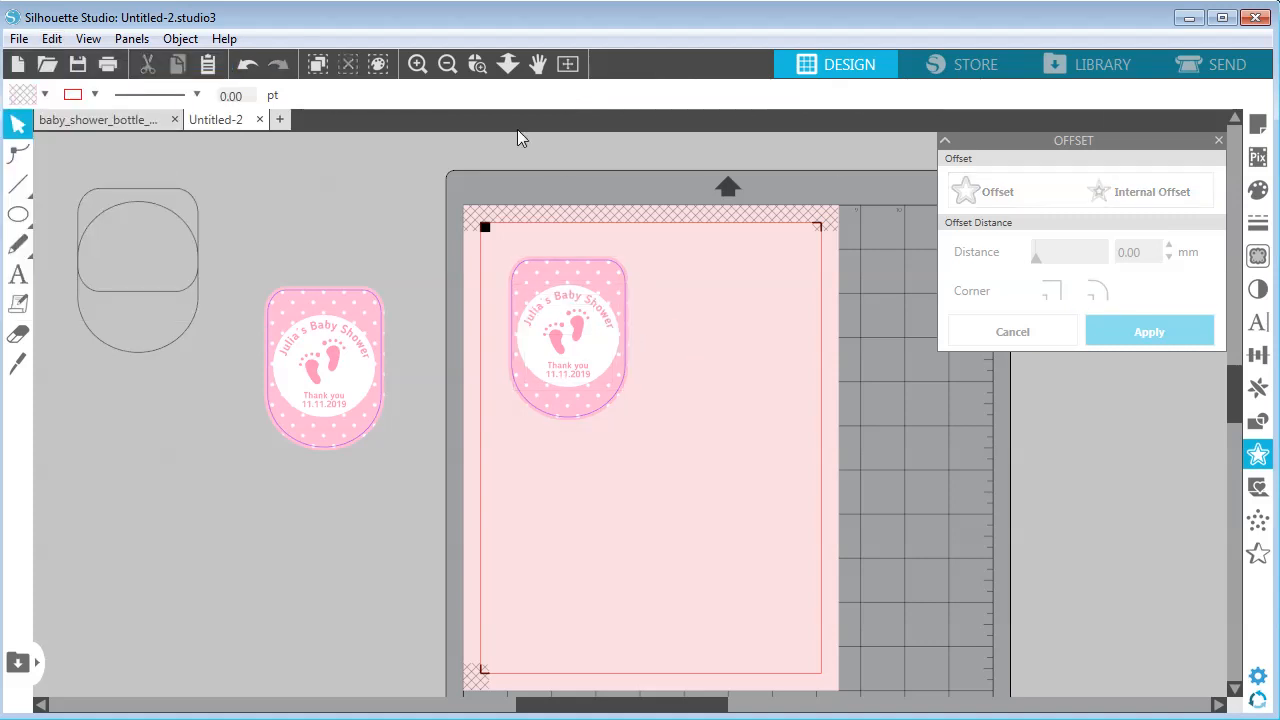
Step: Convert the curved baby shower text on the page's sticker copy to a path
{"action": "left_click", "coordinate": [426, 75]}
{"action": "left_click", "coordinate": [426, 75]}
{"action": "left_click", "coordinate": [536, 68]}
{"action": "left_click_drag", "start_coordinate": [783, 248], "coordinate": [825, 378]}
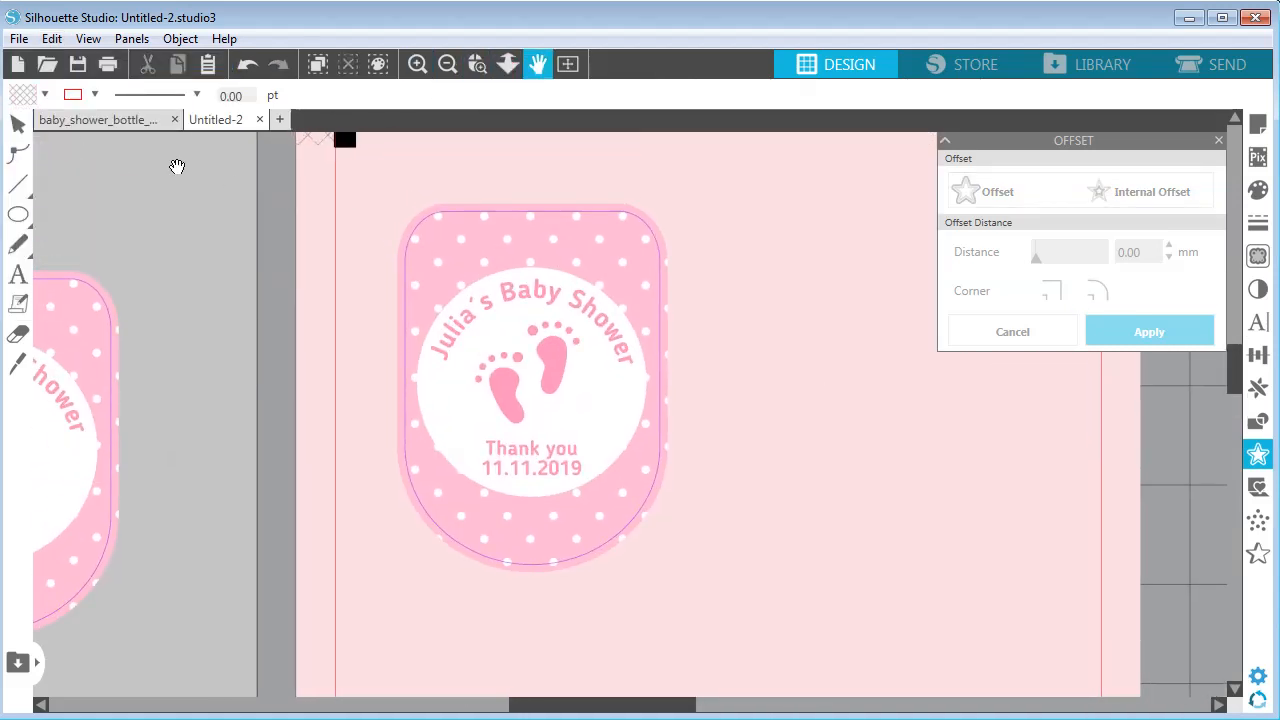
{"action": "left_click", "coordinate": [18, 123]}
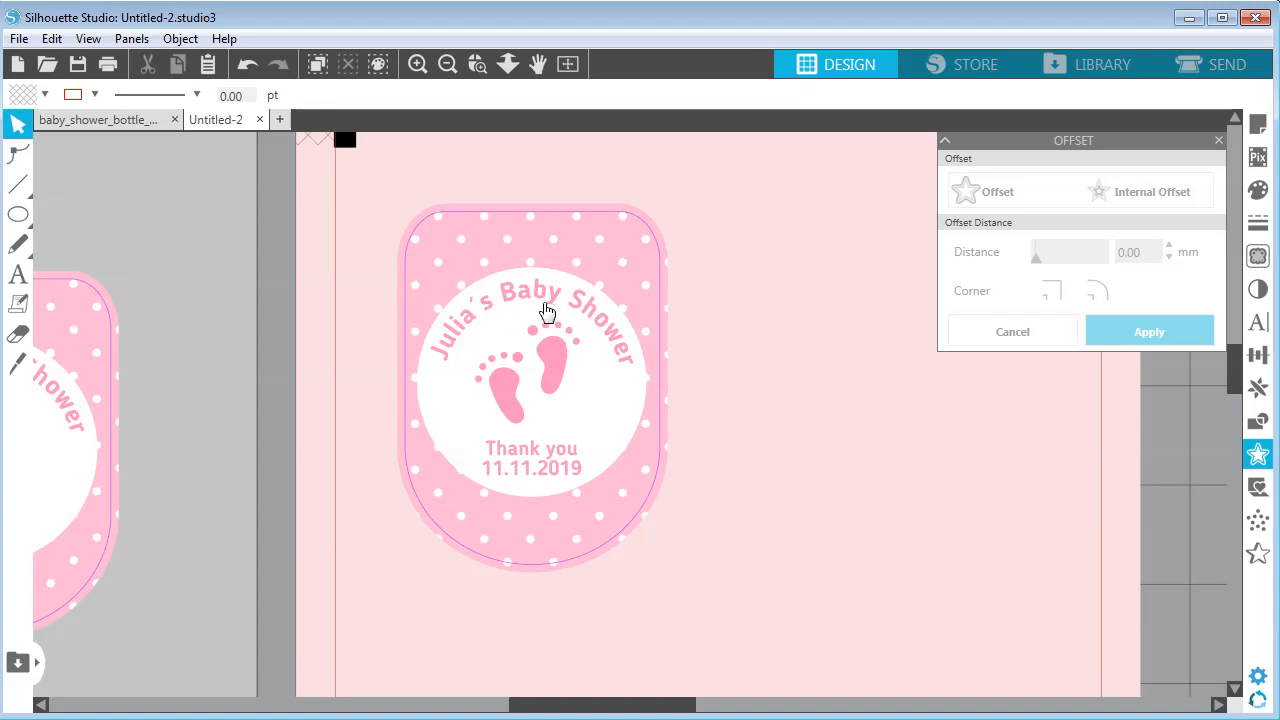
{"action": "left_click", "coordinate": [538, 295]}
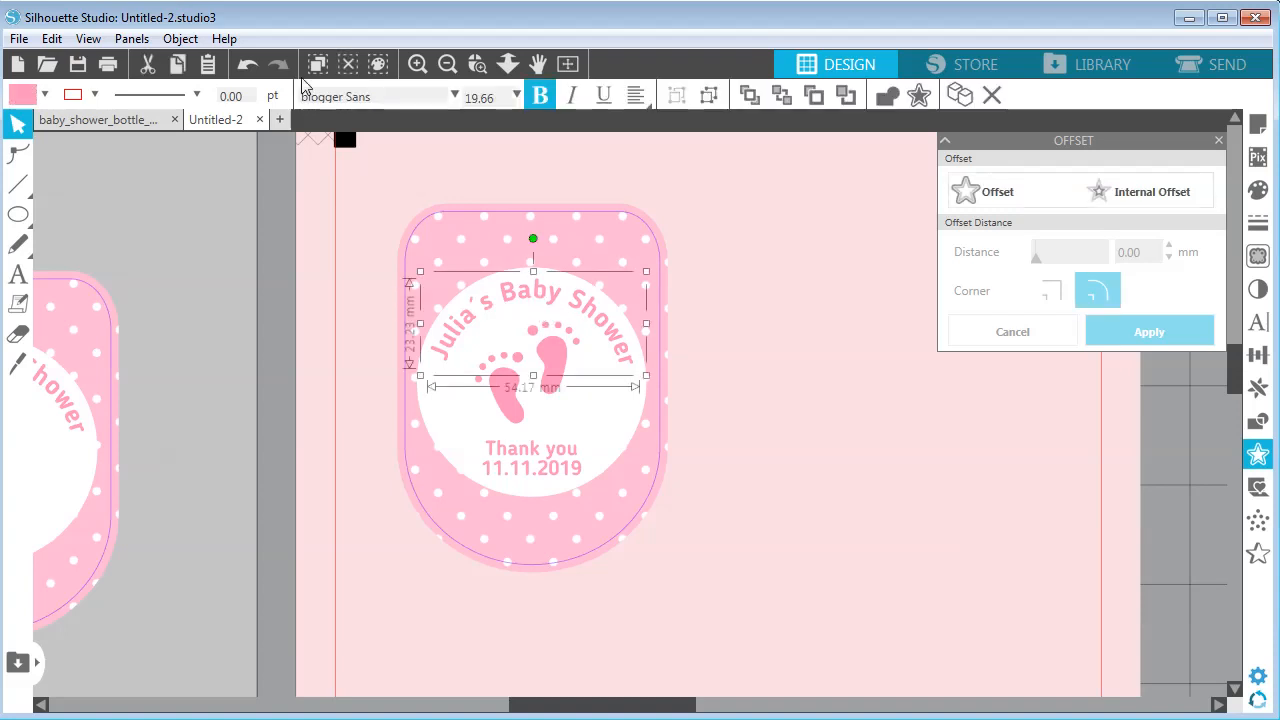
{"action": "left_click", "coordinate": [180, 38]}
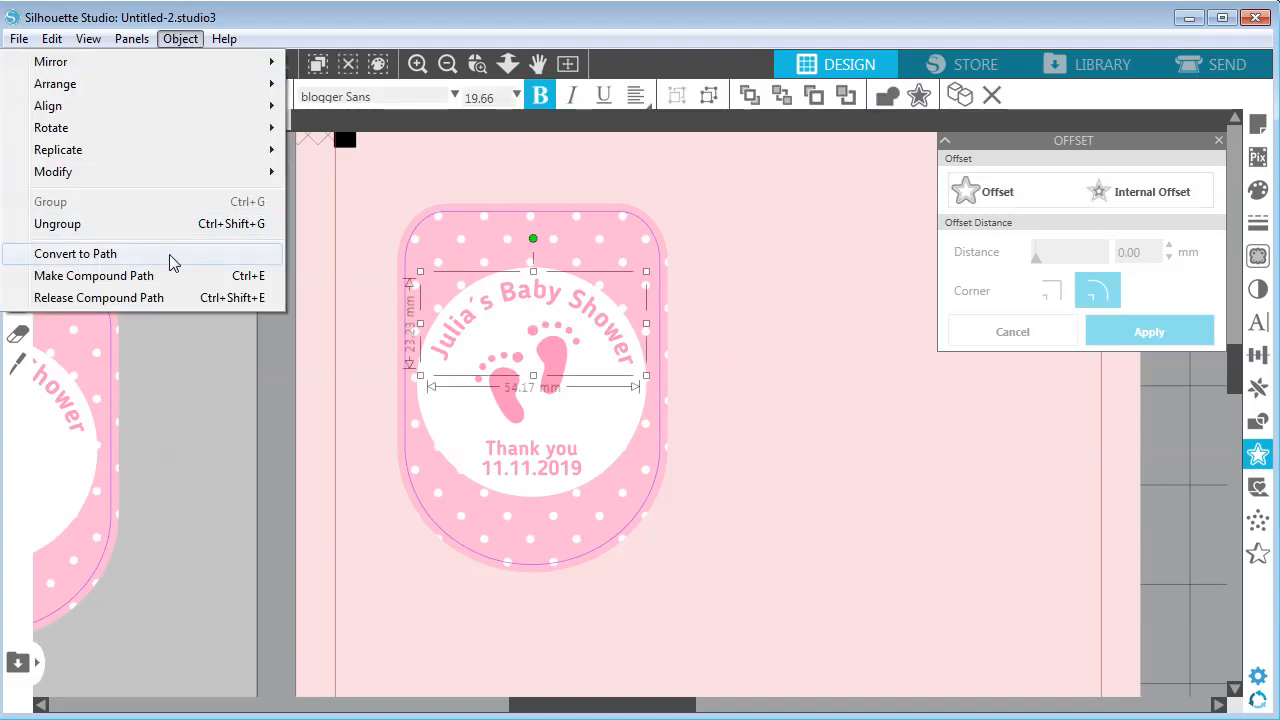
{"action": "left_click", "coordinate": [75, 254]}
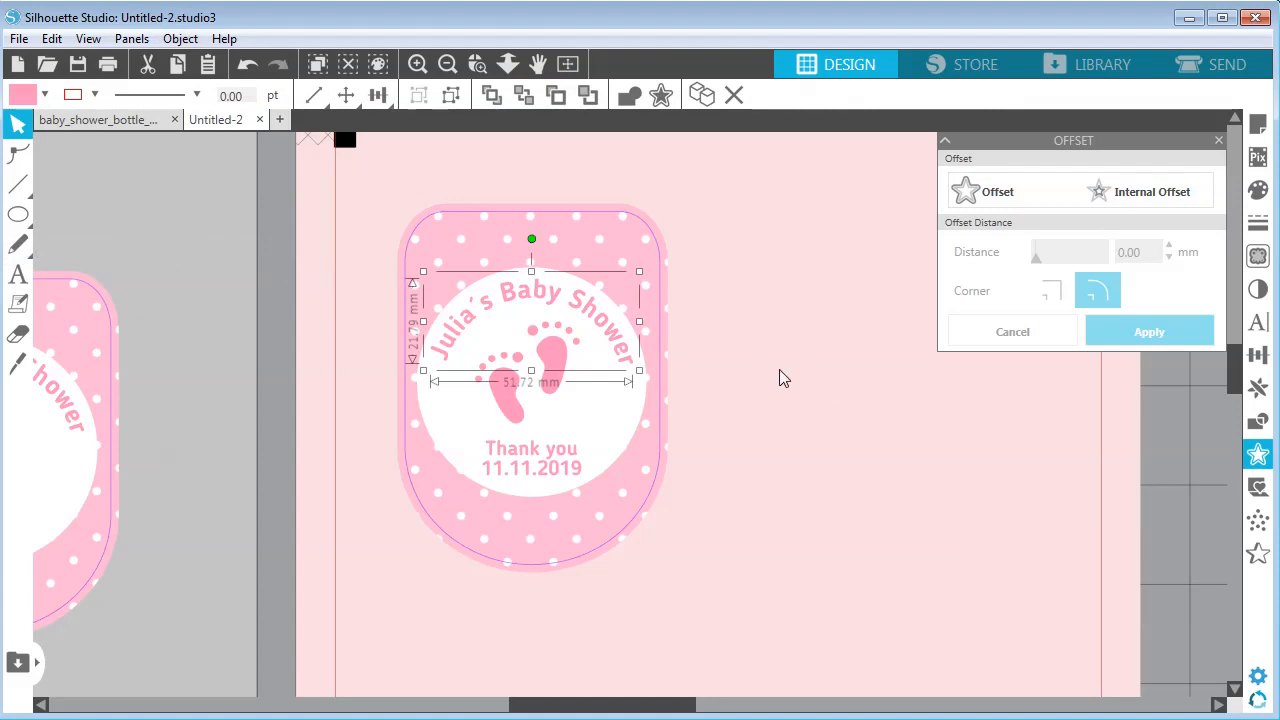
Step: Select all parts of the sticker copy on the page and group them
{"action": "left_click_drag", "start_coordinate": [374, 174], "coordinate": [750, 607]}
{"action": "left_click", "coordinate": [180, 38]}
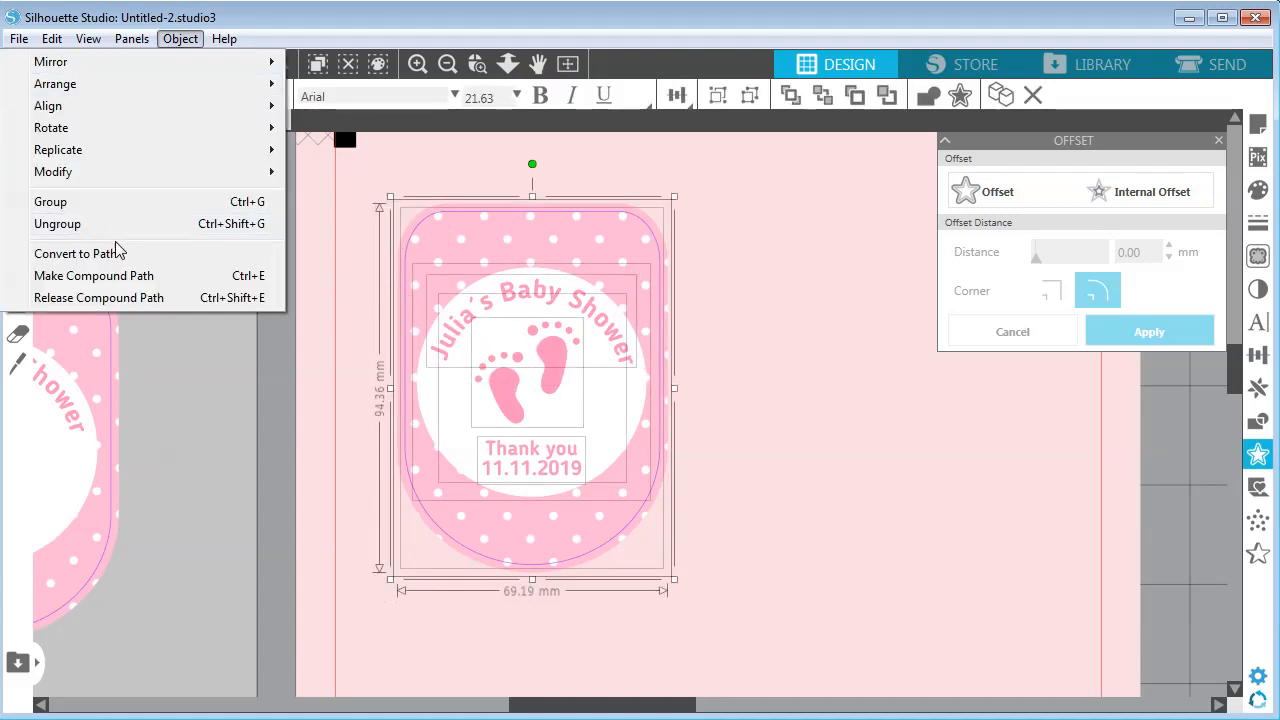
{"action": "left_click", "coordinate": [117, 203]}
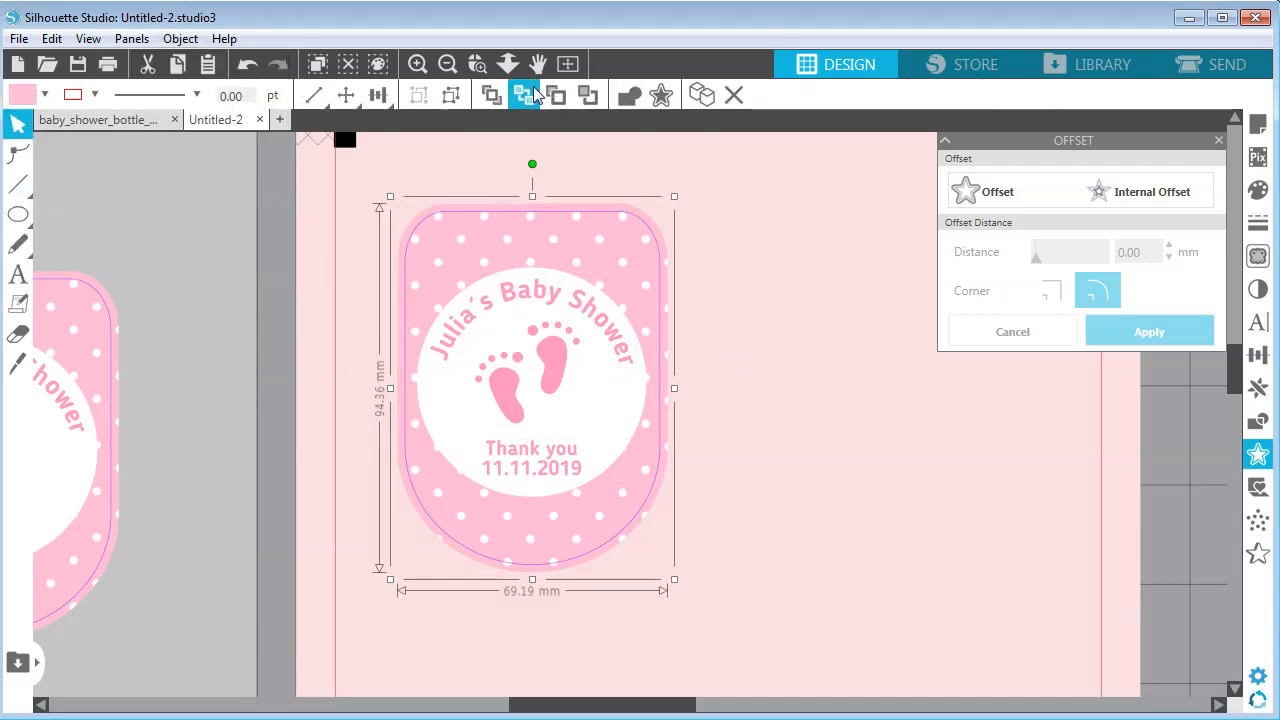
Step: Replicate the grouped sticker with Fill Page so copies cover the whole page
{"action": "left_click", "coordinate": [449, 64]}
{"action": "left_click", "coordinate": [538, 66]}
{"action": "left_click_drag", "start_coordinate": [795, 397], "coordinate": [749, 278]}
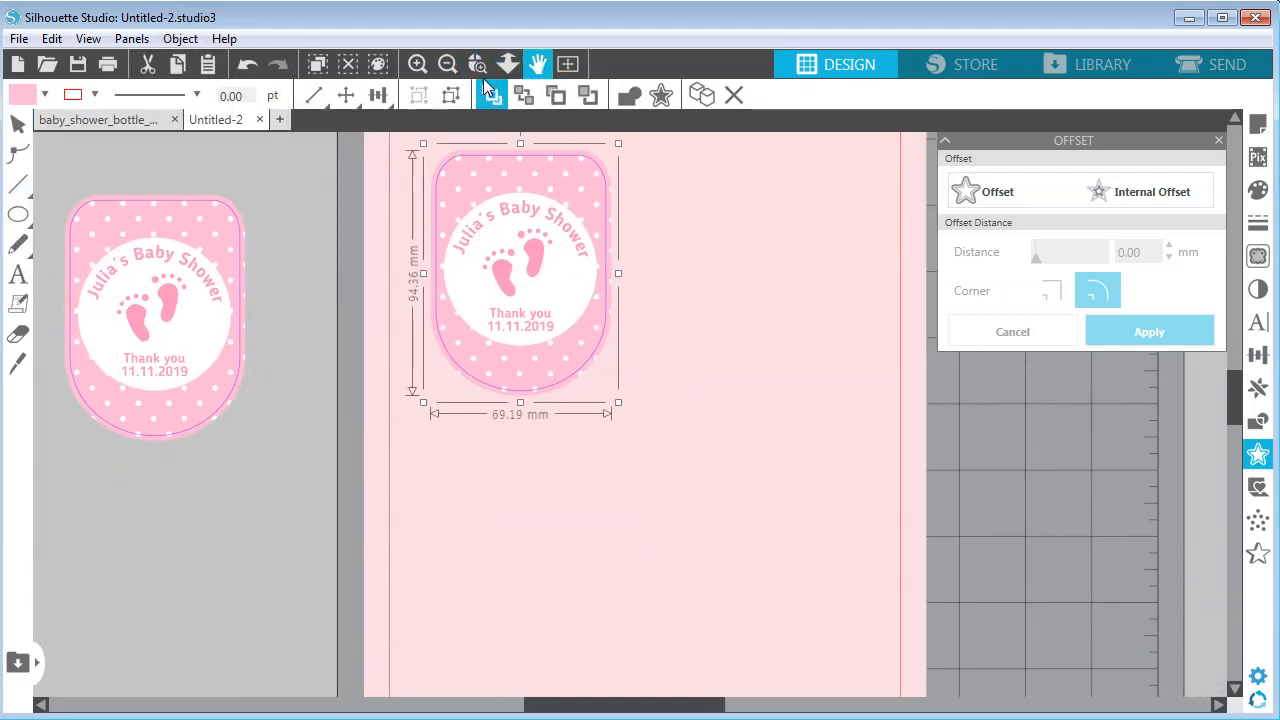
{"action": "left_click", "coordinate": [447, 64]}
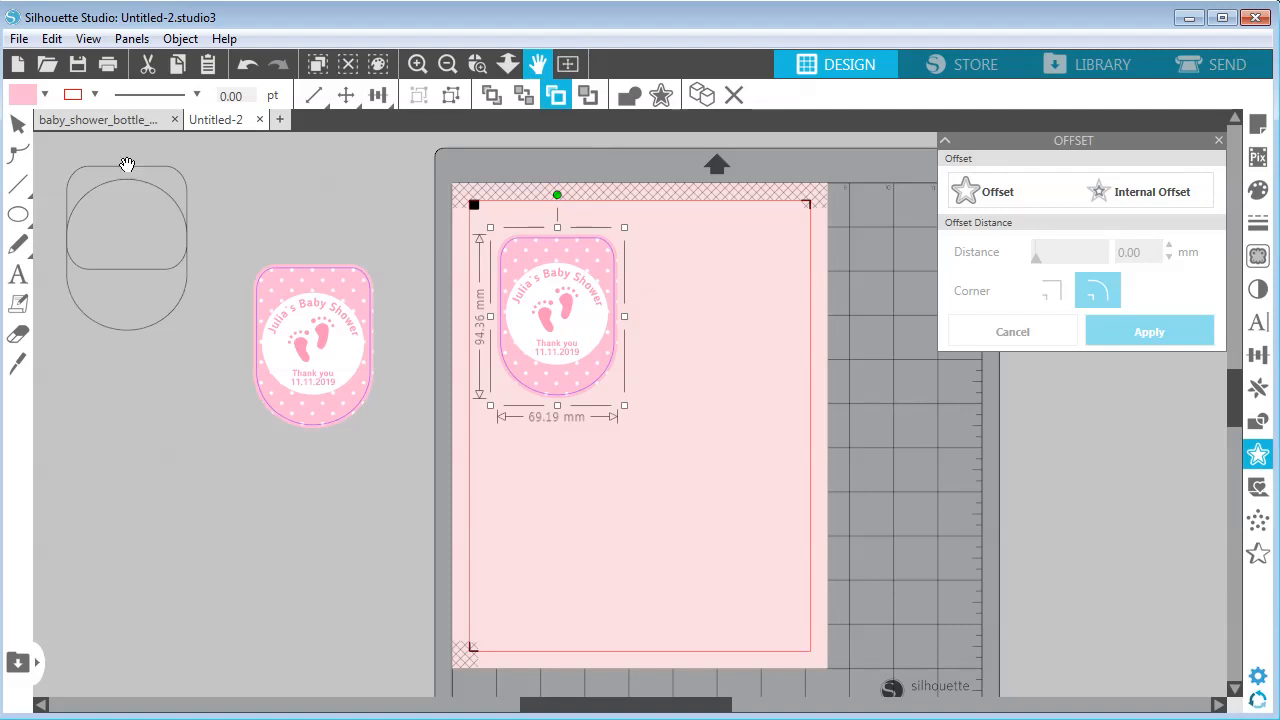
{"action": "left_click", "coordinate": [17, 122]}
{"action": "left_click", "coordinate": [1257, 355]}
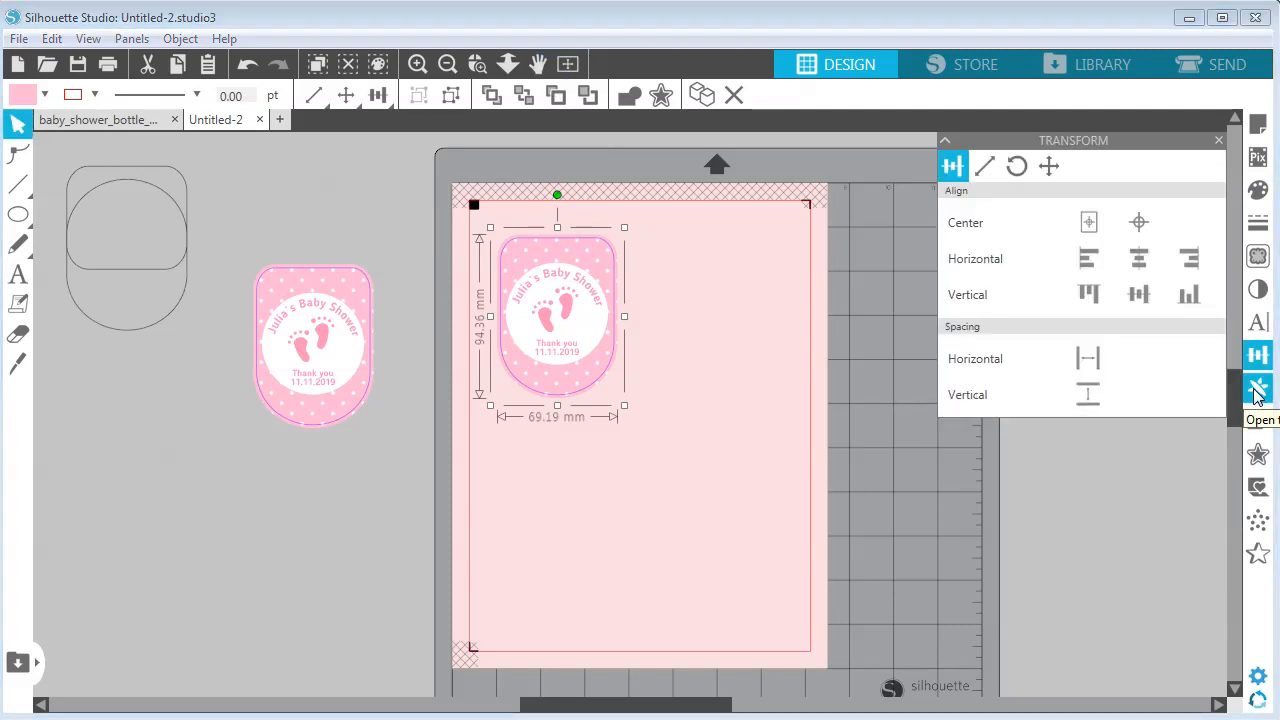
{"action": "left_click", "coordinate": [1257, 391]}
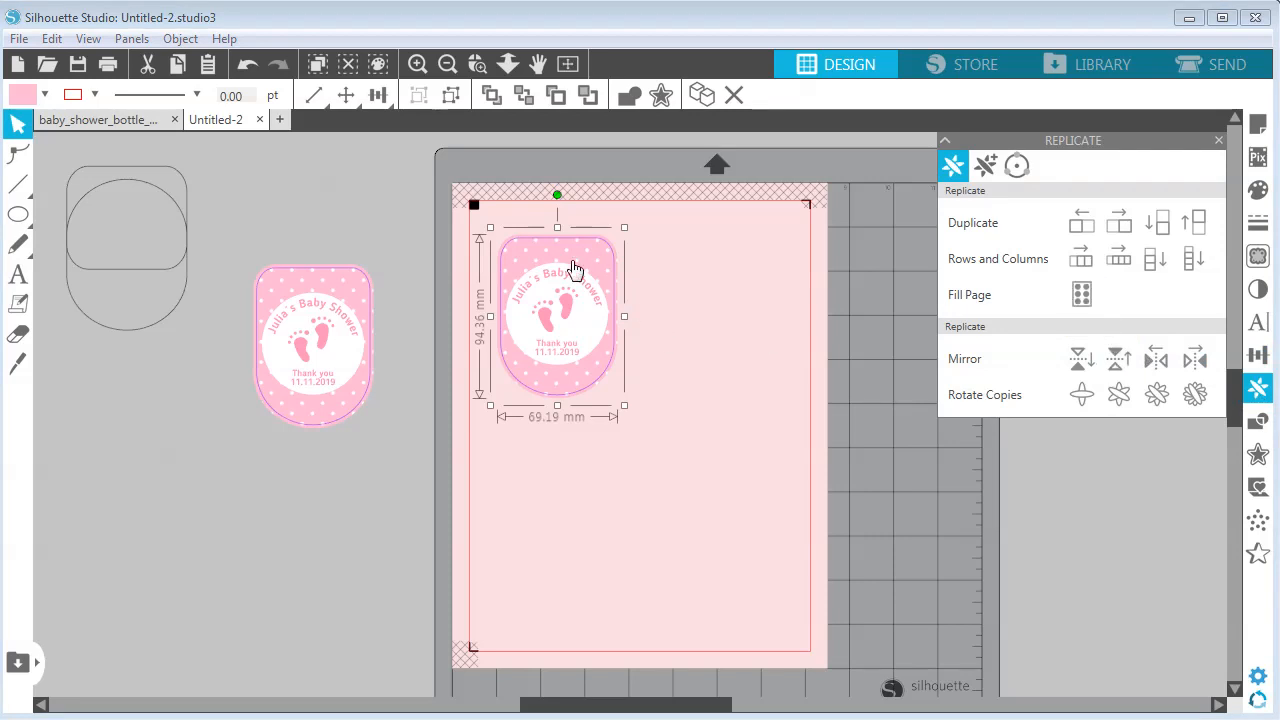
{"action": "left_click", "coordinate": [1084, 294]}
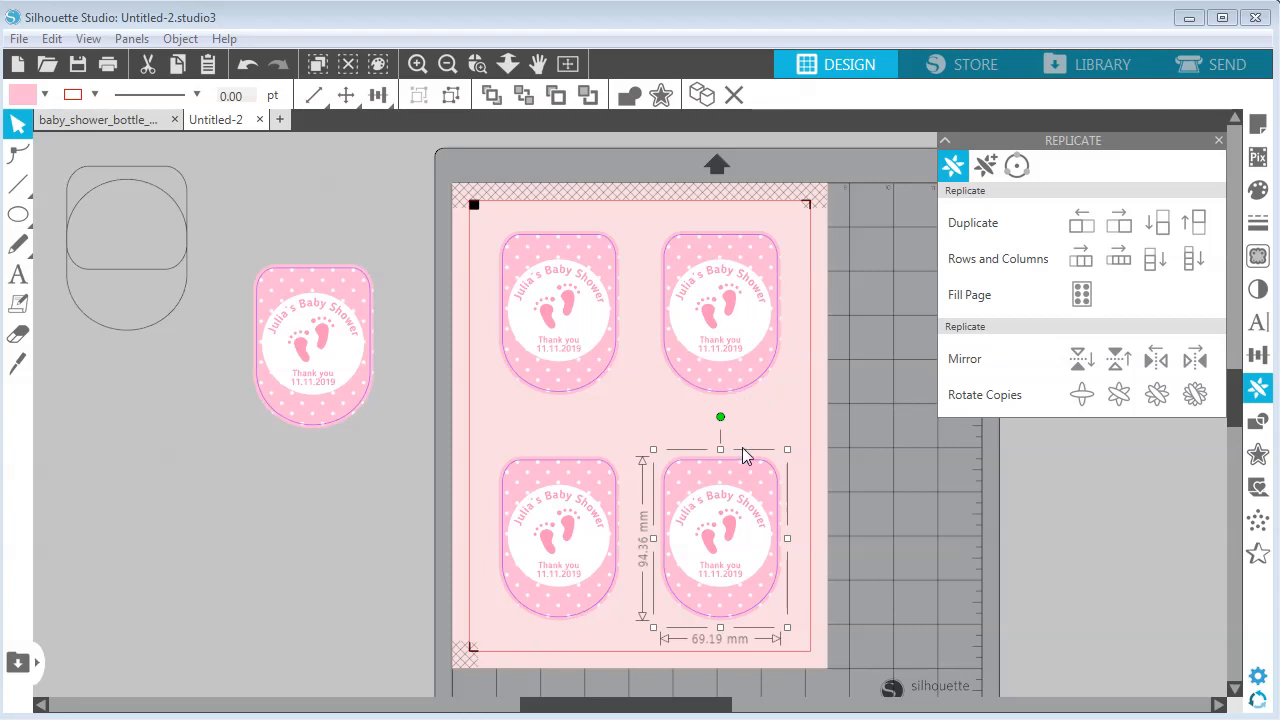
{"action": "left_click", "coordinate": [796, 410]}
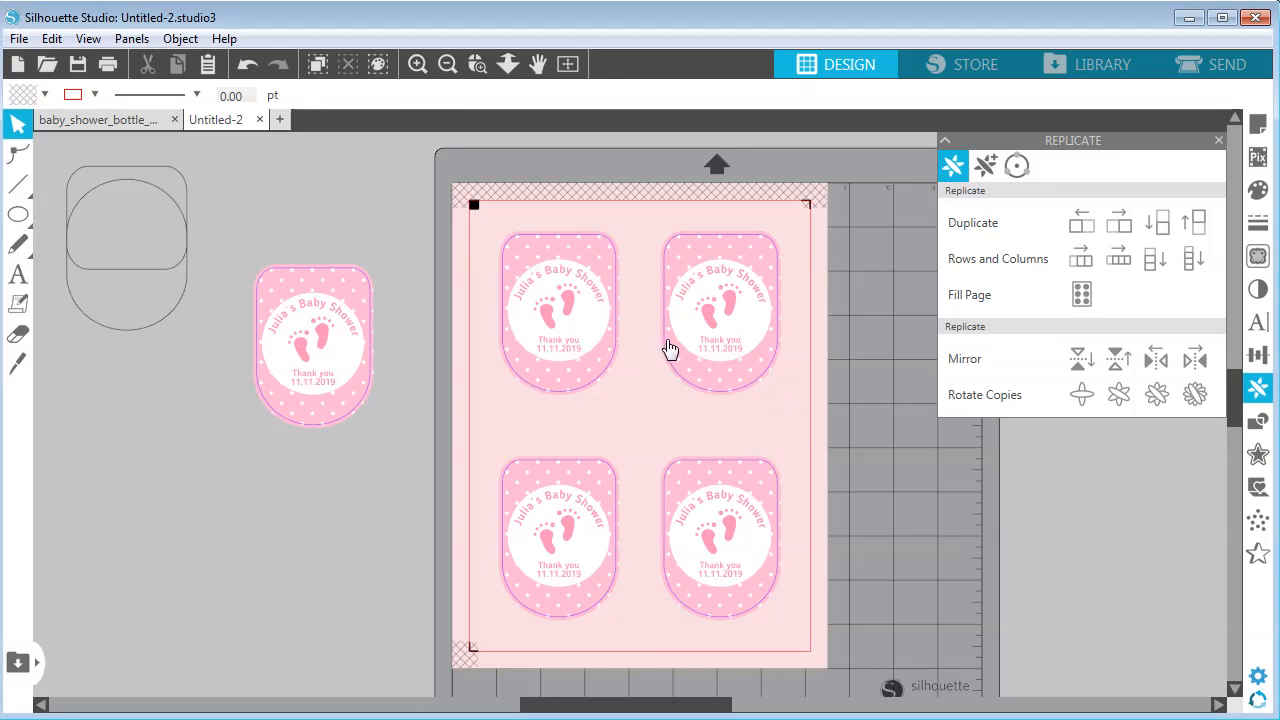
Step: Move the four sticker copies outward toward the corners of the page's print area
{"action": "left_click_drag", "start_coordinate": [712, 350], "coordinate": [731, 330]}
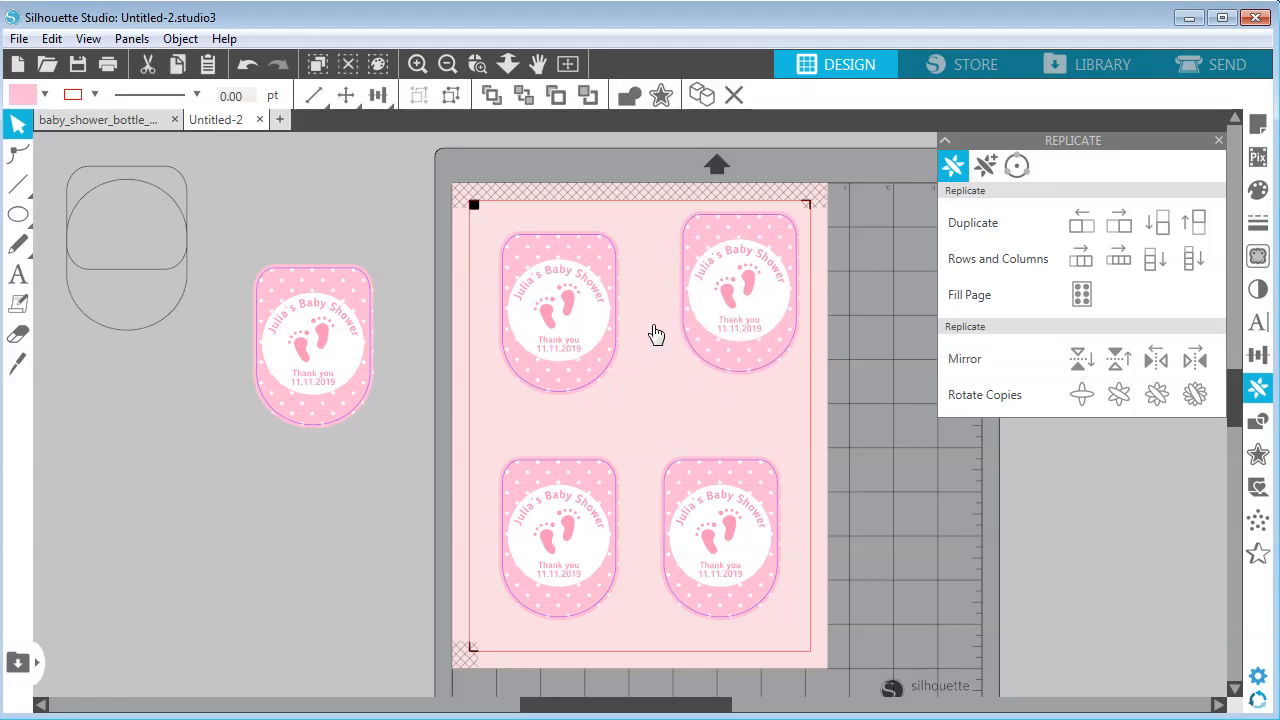
{"action": "left_click_drag", "start_coordinate": [570, 335], "coordinate": [556, 318]}
{"action": "left_click_drag", "start_coordinate": [729, 486], "coordinate": [744, 489]}
{"action": "left_click_drag", "start_coordinate": [610, 517], "coordinate": [587, 534]}
{"action": "left_click_drag", "start_coordinate": [703, 536], "coordinate": [715, 547]}
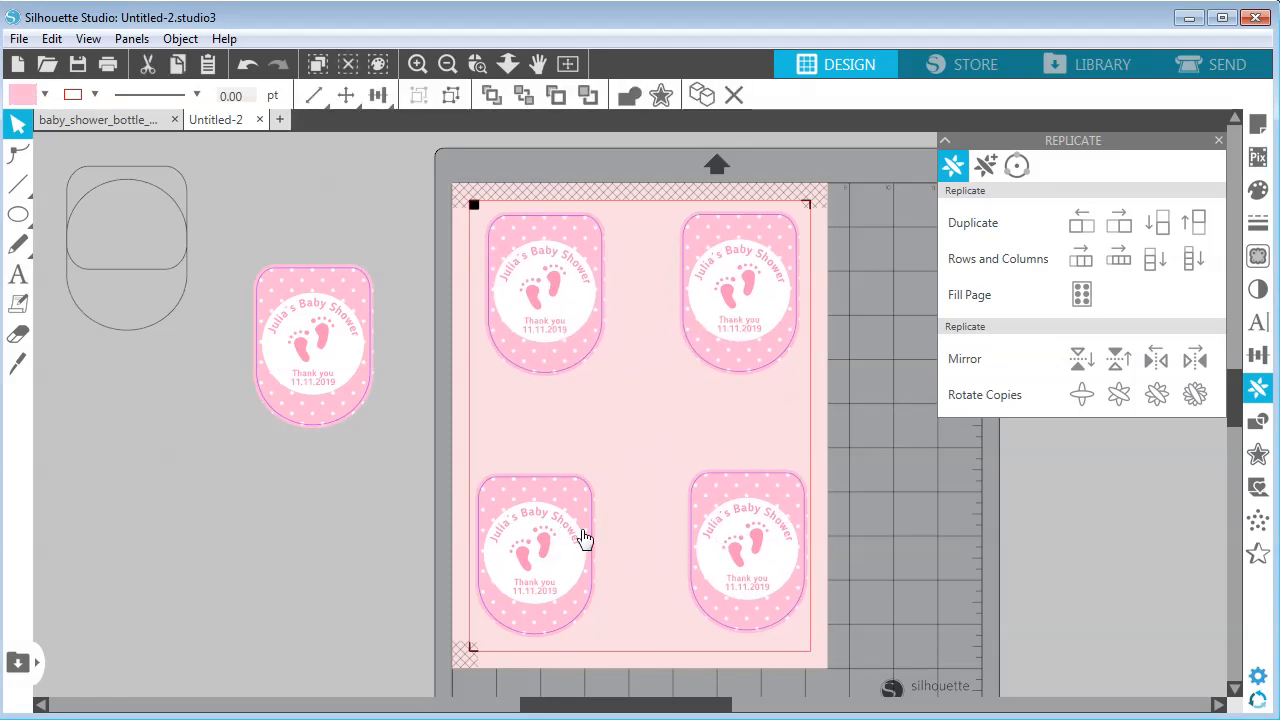
Step: Place a duplicate of the lower-left sticker in the middle of the page and rotate it roughly a quarter turn clockwise
{"action": "left_click", "coordinate": [569, 548]}
{"action": "left_click_drag", "start_coordinate": [566, 542], "coordinate": [668, 430]}
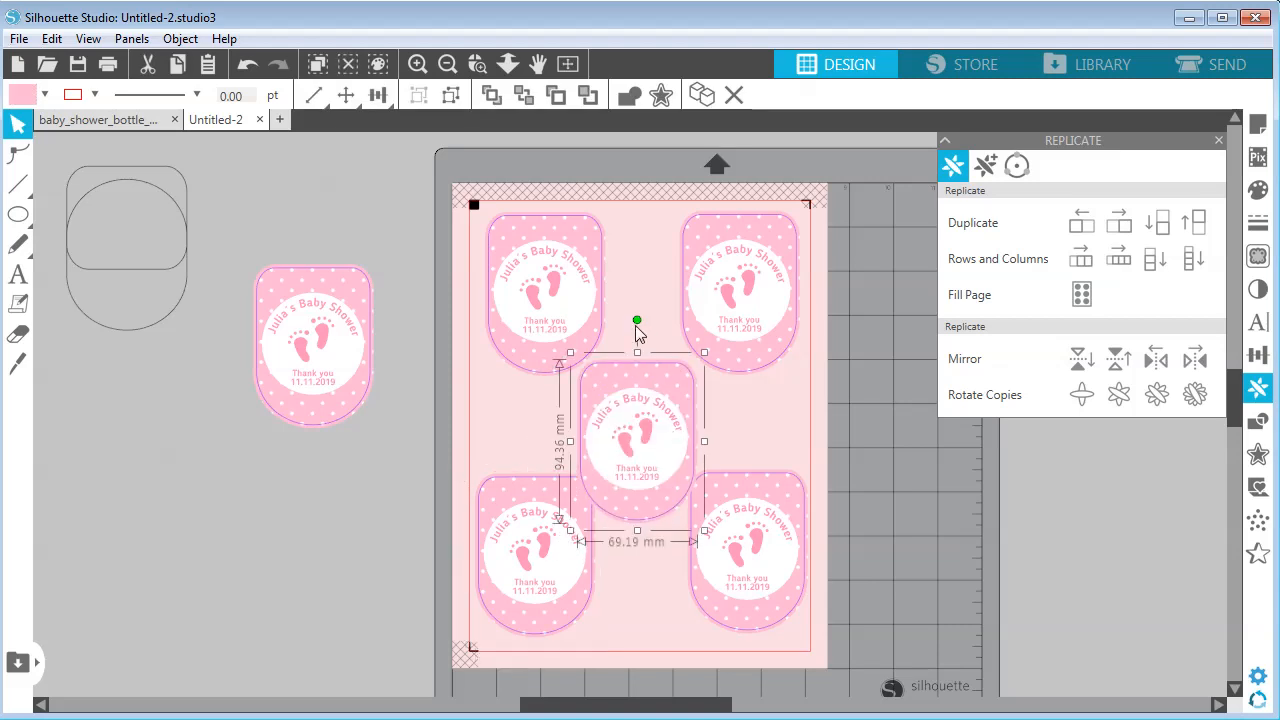
{"action": "left_click_drag", "start_coordinate": [638, 322], "coordinate": [724, 430]}
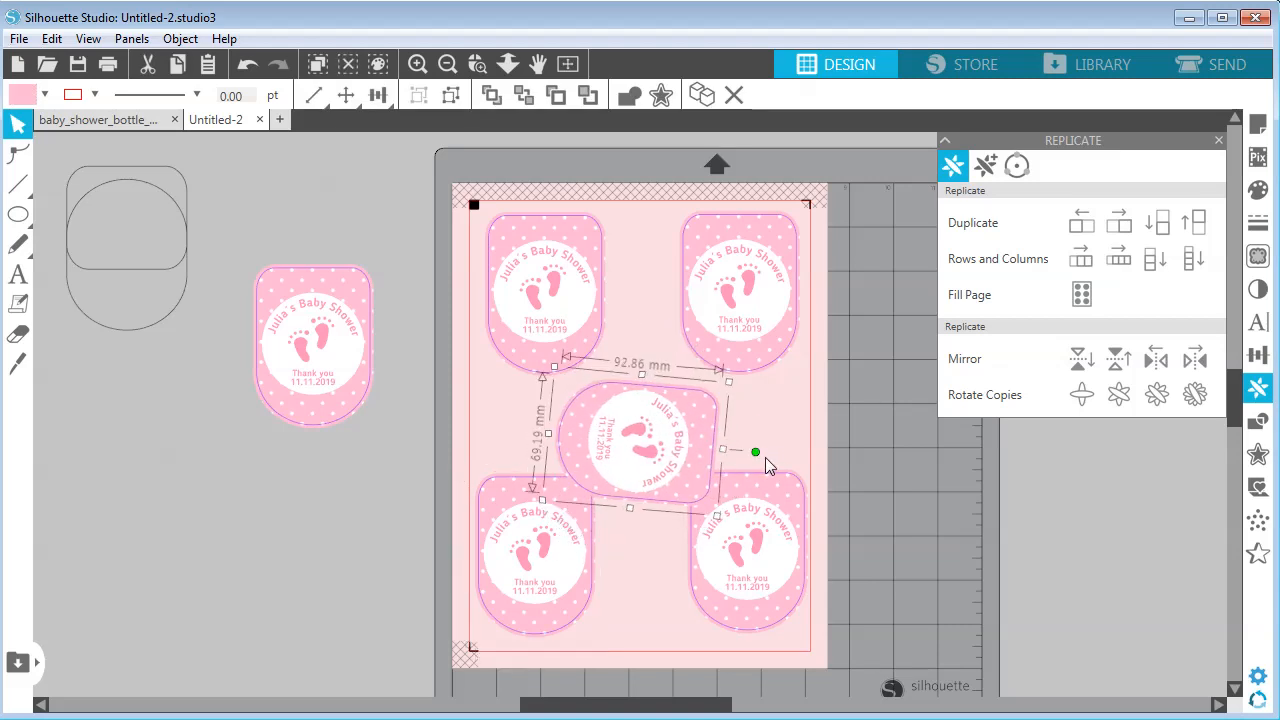
Step: Delete all sticker copies on the page except the upper-left one
{"action": "left_click_drag", "start_coordinate": [820, 548], "coordinate": [570, 440]}
{"action": "key", "text": "Delete"}
{"action": "left_click", "coordinate": [750, 311]}
{"action": "key", "text": "Delete"}
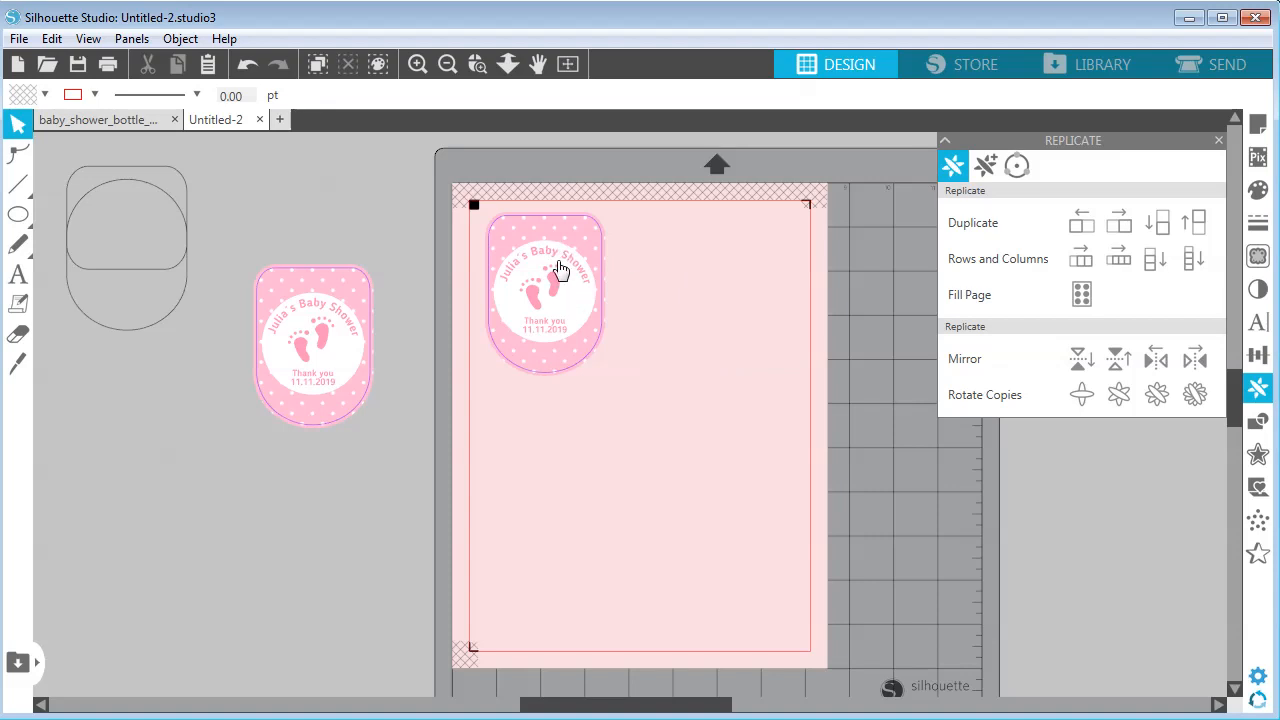
Step: Move the remaining sticker off the page and place a duplicate of it in the middle of the page
{"action": "left_click_drag", "start_coordinate": [583, 272], "coordinate": [277, 501]}
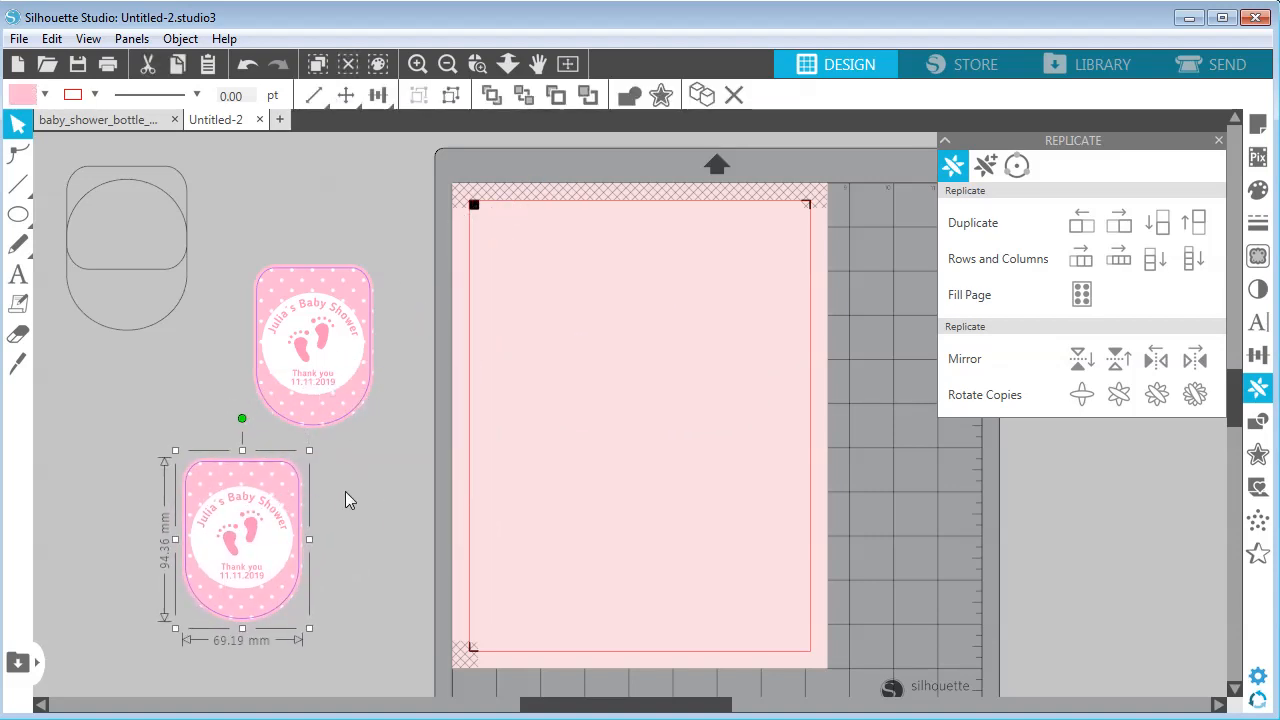
{"action": "left_click_drag", "start_coordinate": [283, 515], "coordinate": [670, 392]}
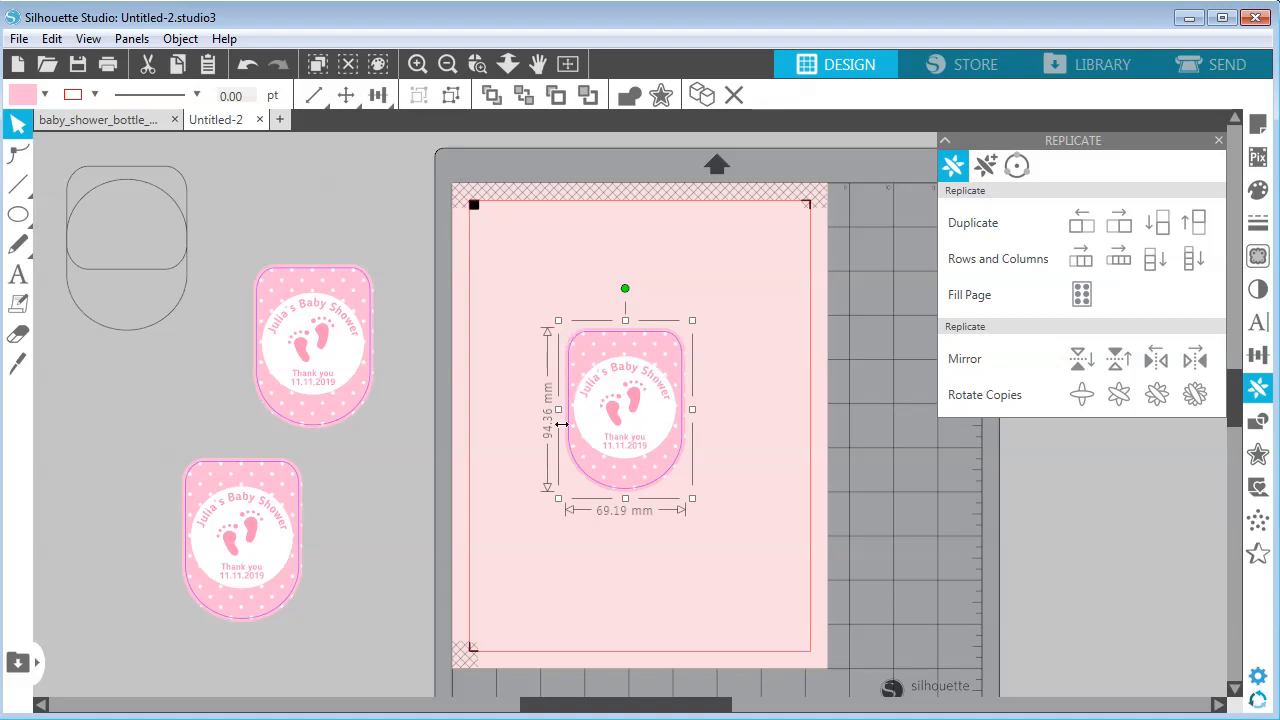
Step: Ungroup the sticker copy in the middle of the page
{"action": "left_click", "coordinate": [421, 66]}
{"action": "left_click", "coordinate": [180, 39]}
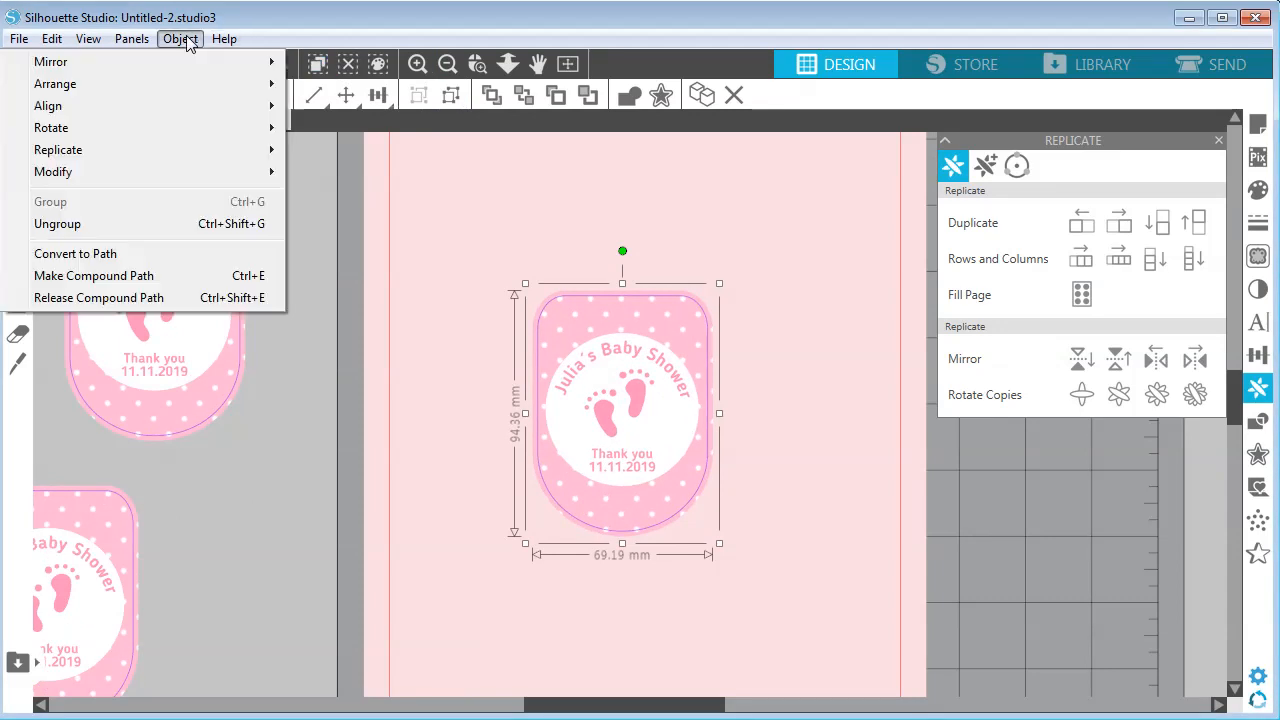
{"action": "left_click", "coordinate": [139, 226]}
{"action": "left_click", "coordinate": [505, 271]}
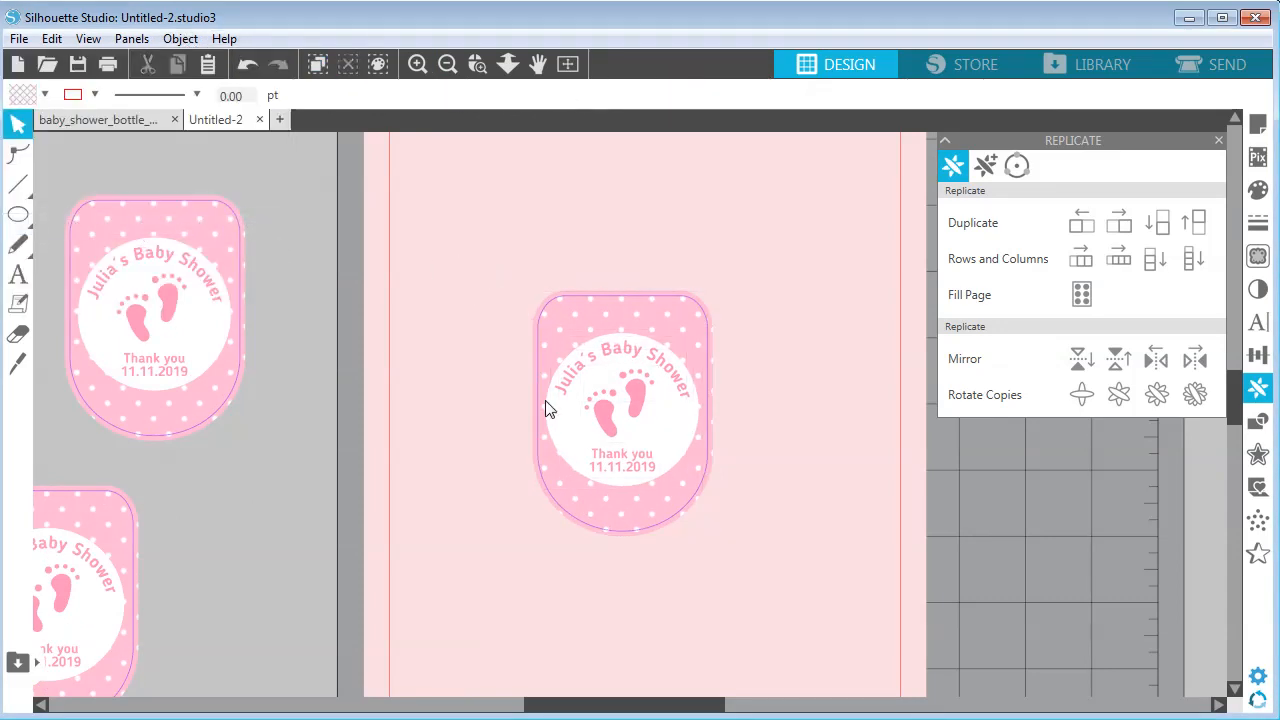
{"action": "left_click", "coordinate": [628, 462]}
{"action": "left_click", "coordinate": [785, 450]}
Step: Select the page's shapes with fill RGB (255,184,212) by color and change their fill to lavender RGB (209,209,255)
{"action": "left_click", "coordinate": [377, 70]}
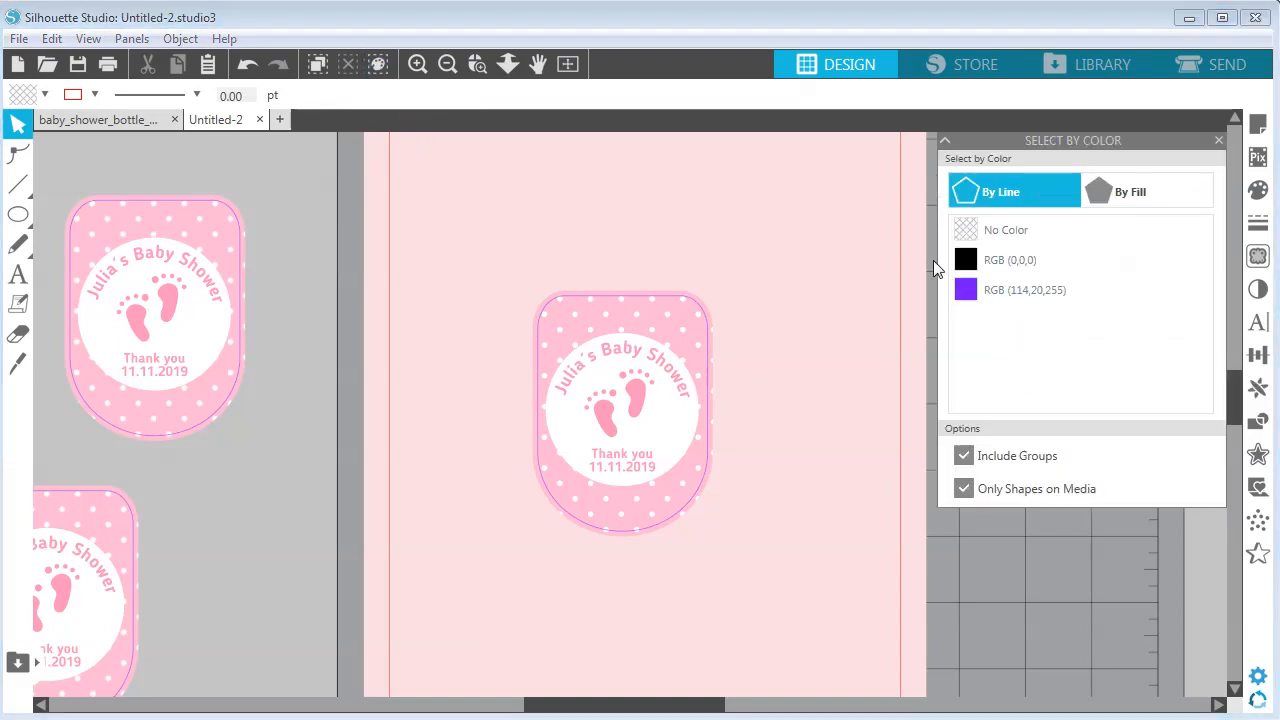
{"action": "left_click", "coordinate": [1112, 194]}
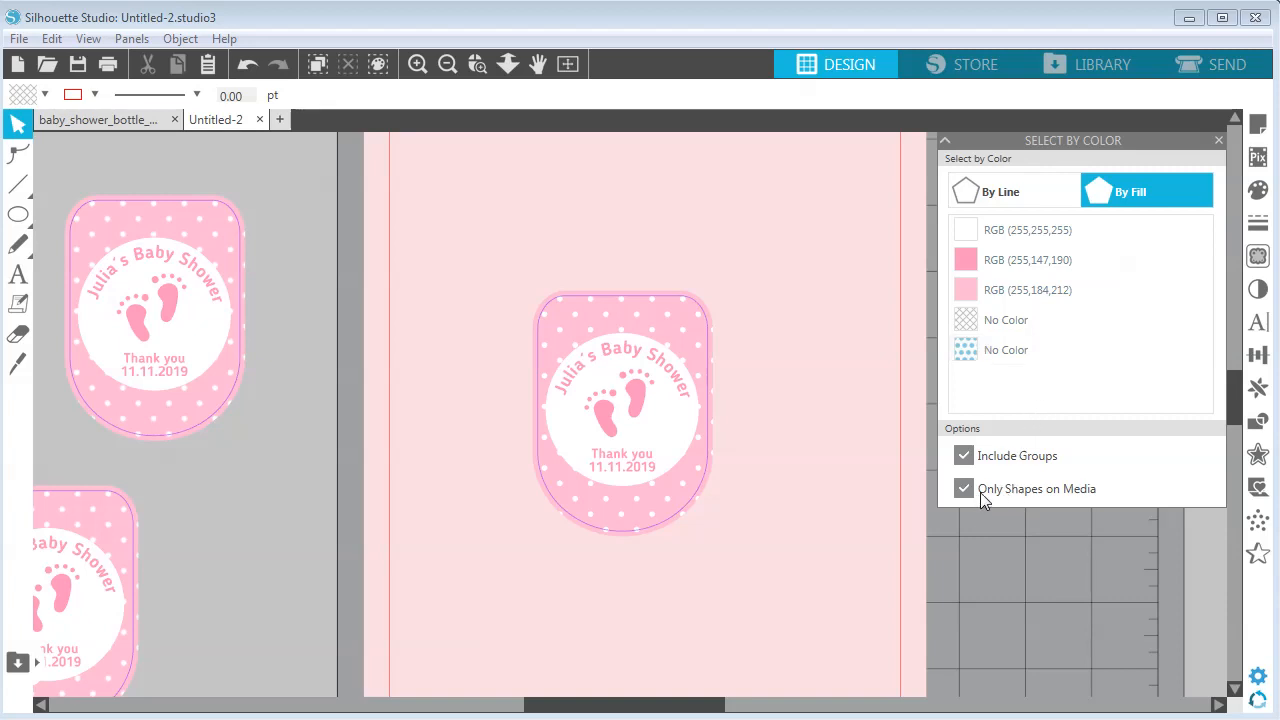
{"action": "left_click", "coordinate": [1017, 262]}
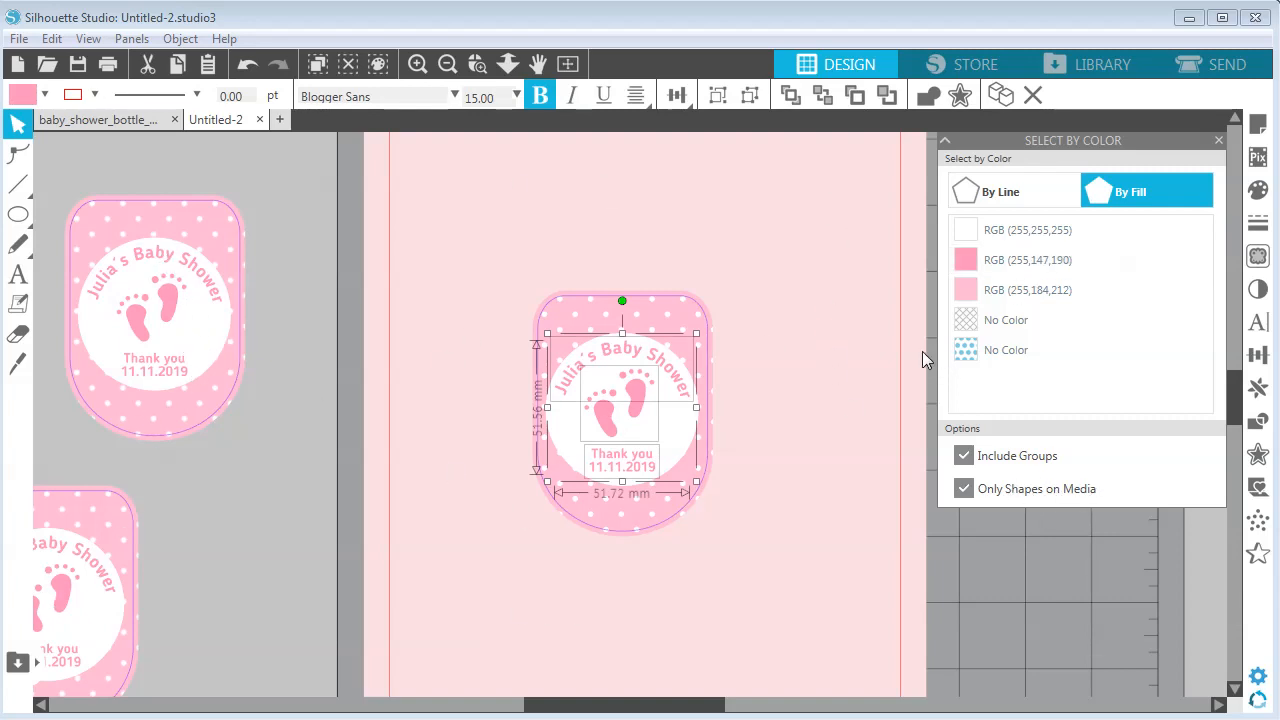
{"action": "left_click", "coordinate": [1007, 289]}
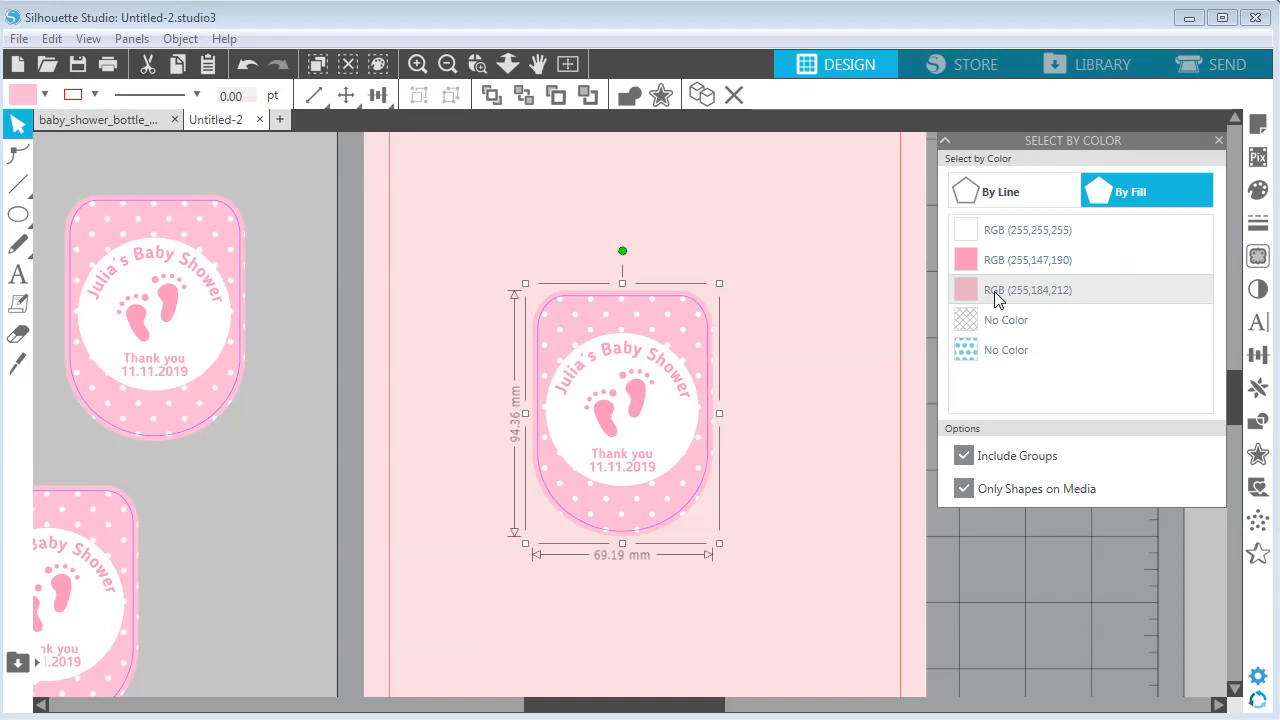
{"action": "left_click", "coordinate": [45, 96]}
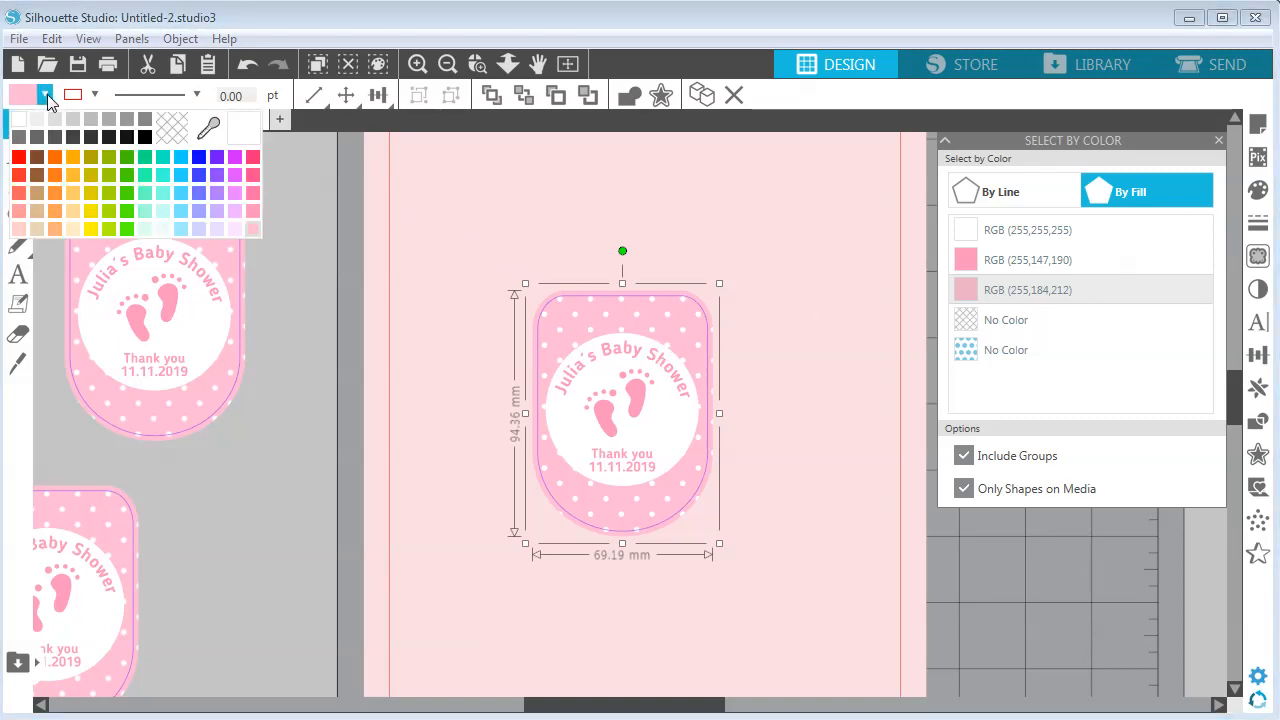
{"action": "left_click", "coordinate": [185, 228]}
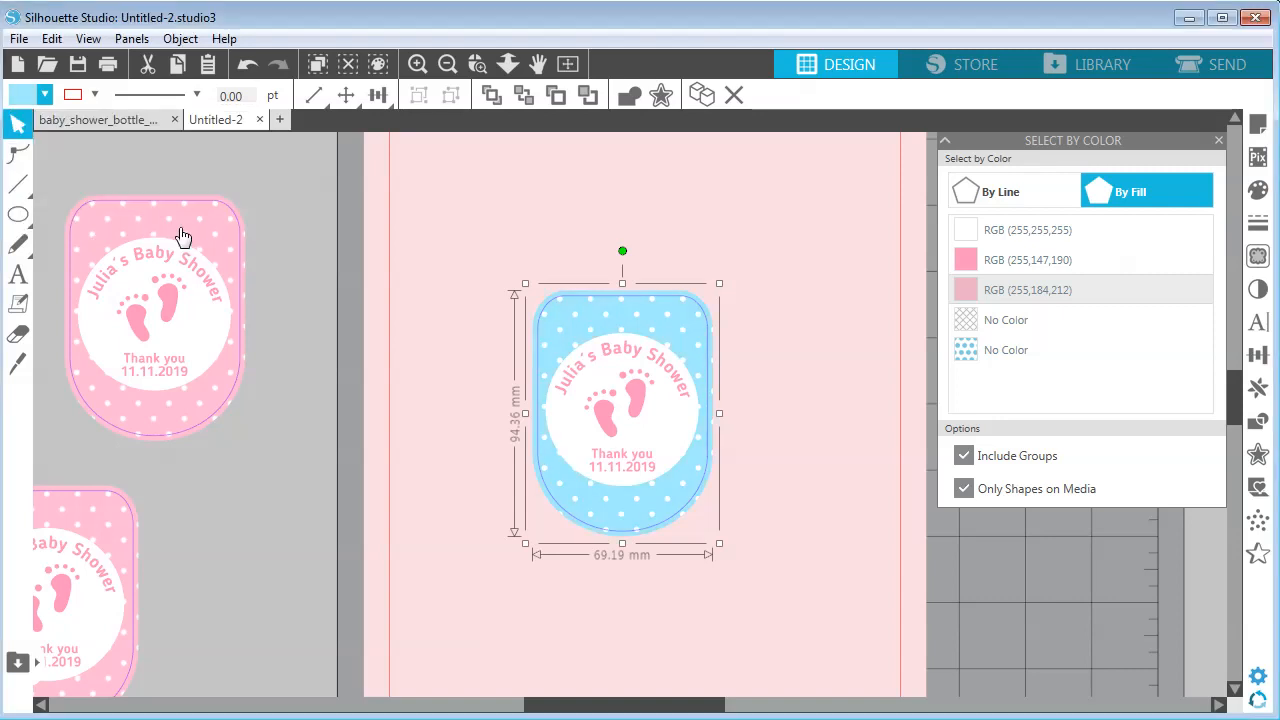
{"action": "left_click", "coordinate": [45, 96]}
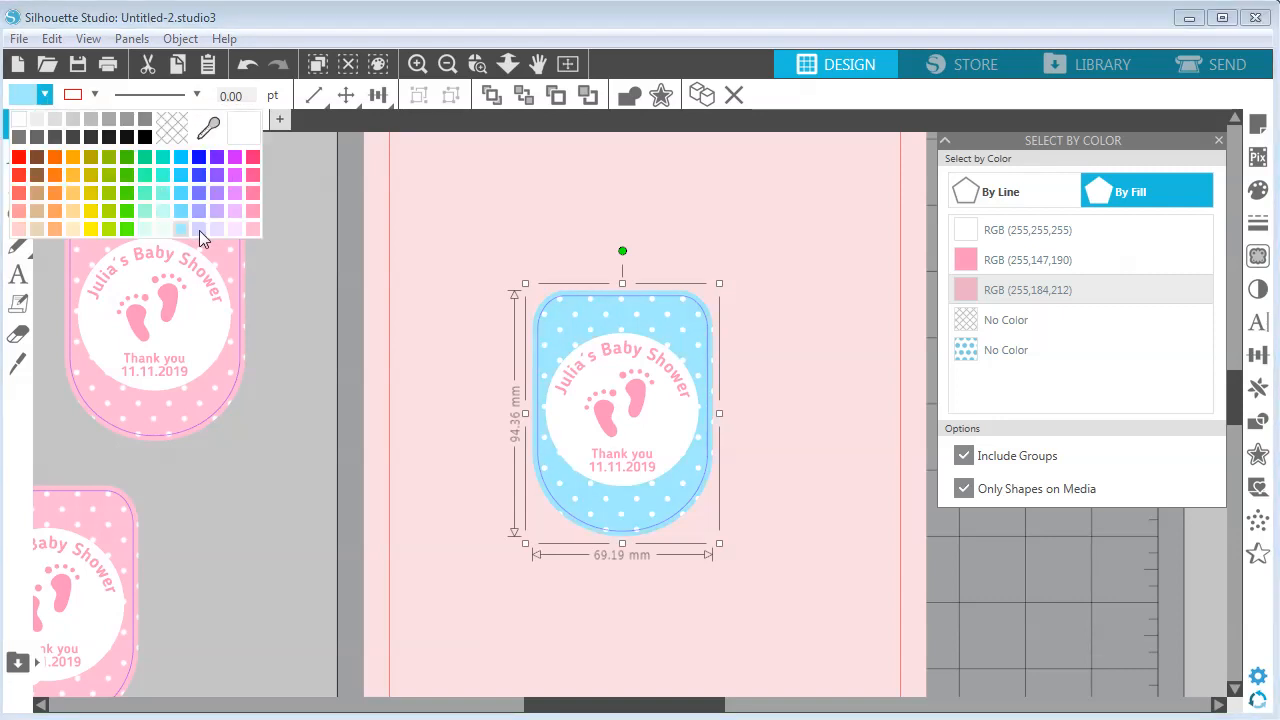
{"action": "left_click", "coordinate": [199, 230]}
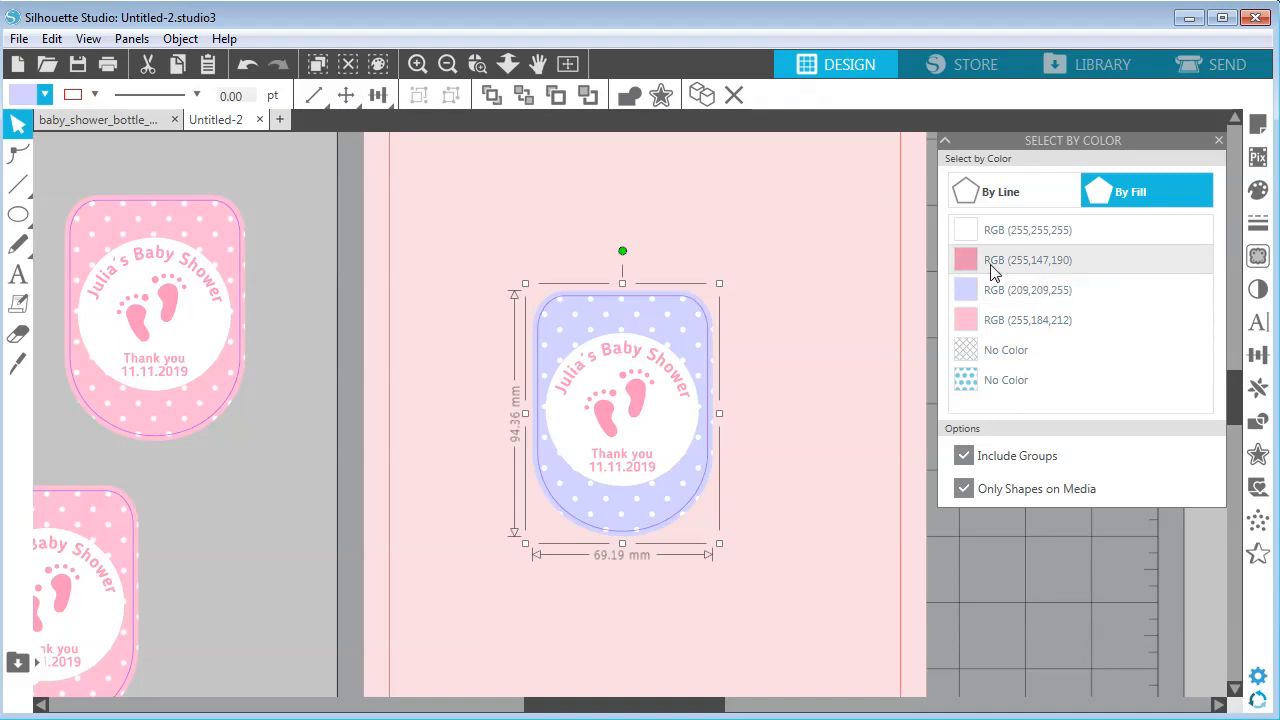
Step: Select the texts and footprints with fill RGB (255,147,190) by color and change their fill to RGB (159,159,255)
{"action": "left_click", "coordinate": [982, 262]}
{"action": "left_click", "coordinate": [44, 96]}
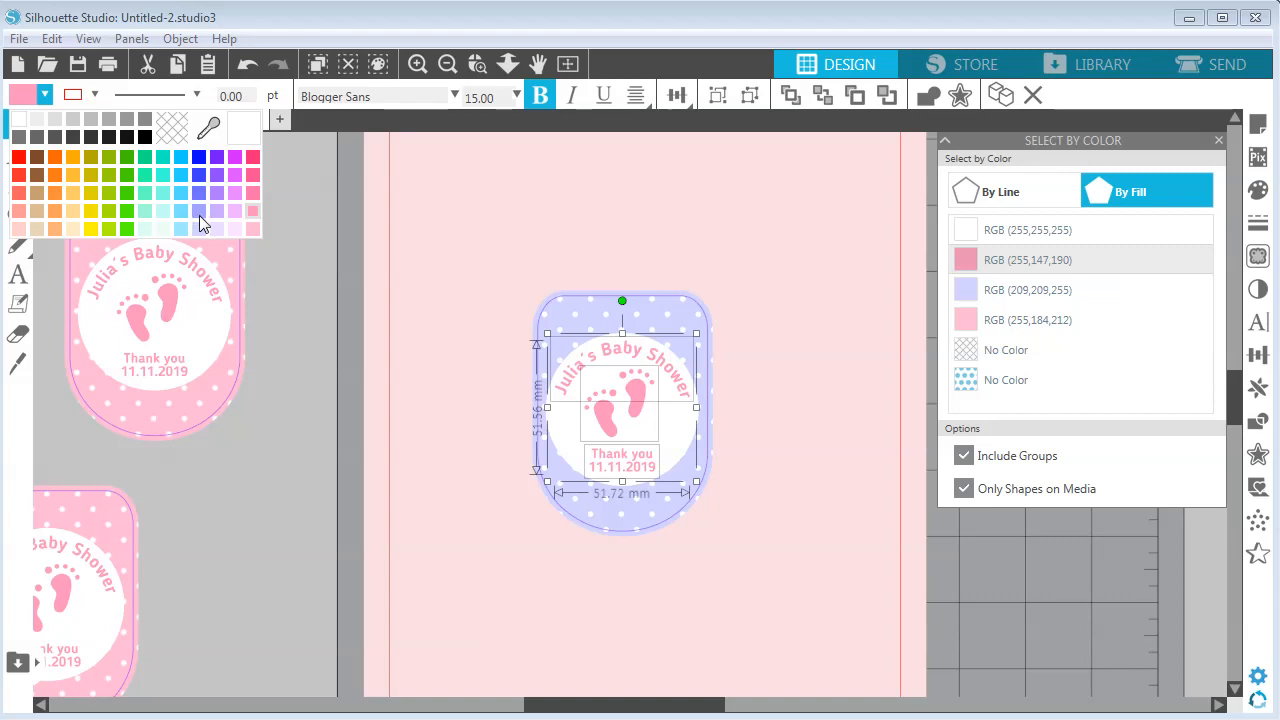
{"action": "left_click", "coordinate": [199, 211]}
{"action": "left_click", "coordinate": [830, 348]}
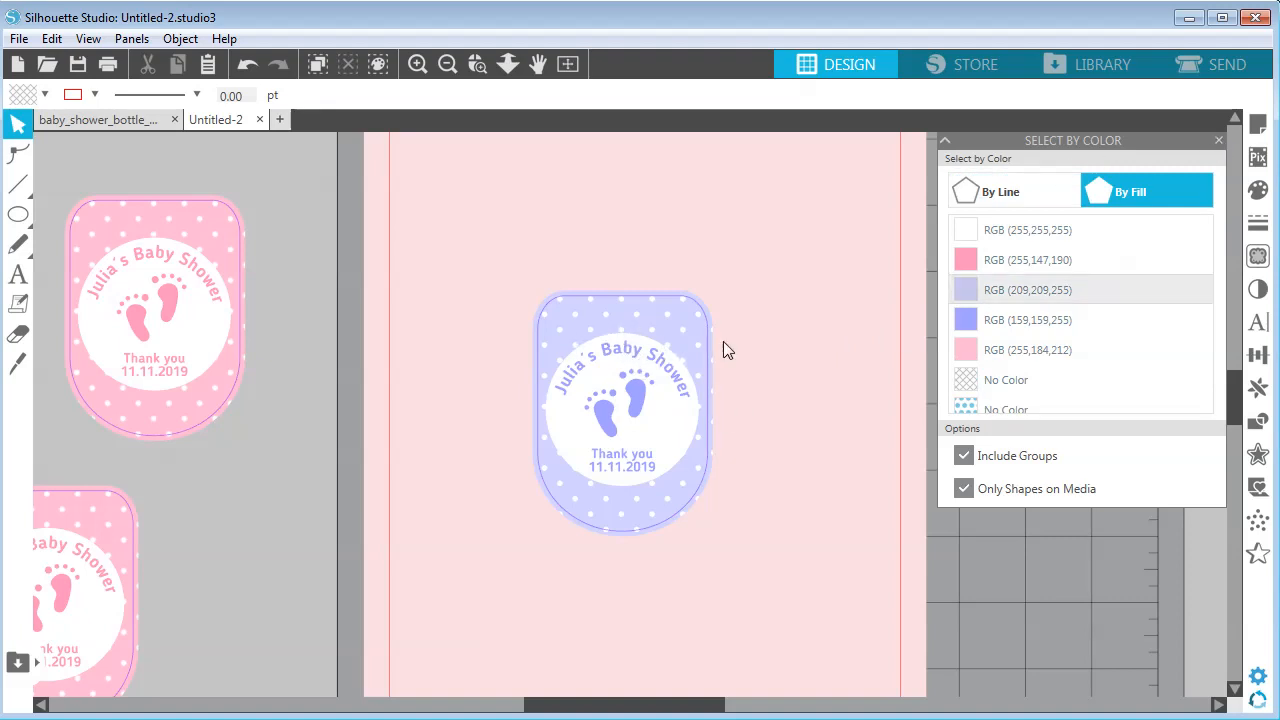
{"action": "left_click", "coordinate": [1218, 140]}
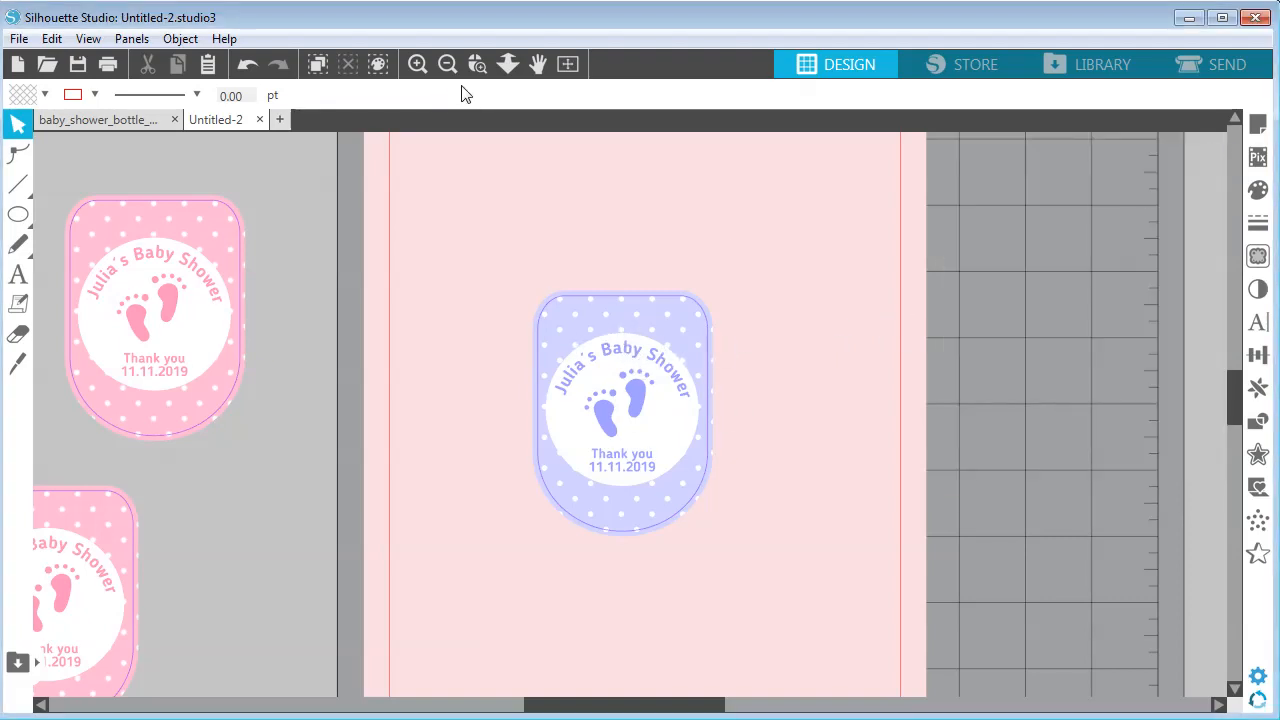
Step: Move the lower off-page pink sticker to the page's upper left area and group all parts of the lavender sticker
{"action": "left_click", "coordinate": [447, 64]}
{"action": "left_click_drag", "start_coordinate": [291, 506], "coordinate": [580, 263]}
{"action": "left_click", "coordinate": [617, 363]}
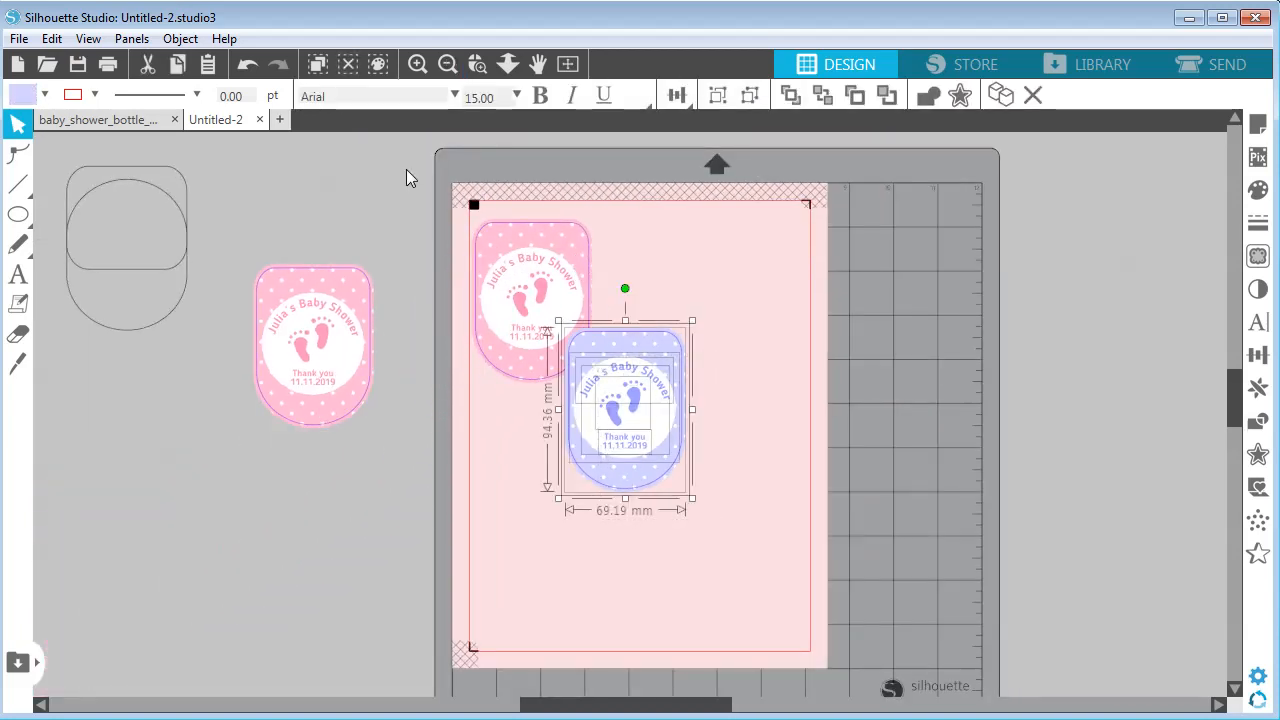
{"action": "left_click", "coordinate": [178, 39]}
{"action": "left_click", "coordinate": [160, 211]}
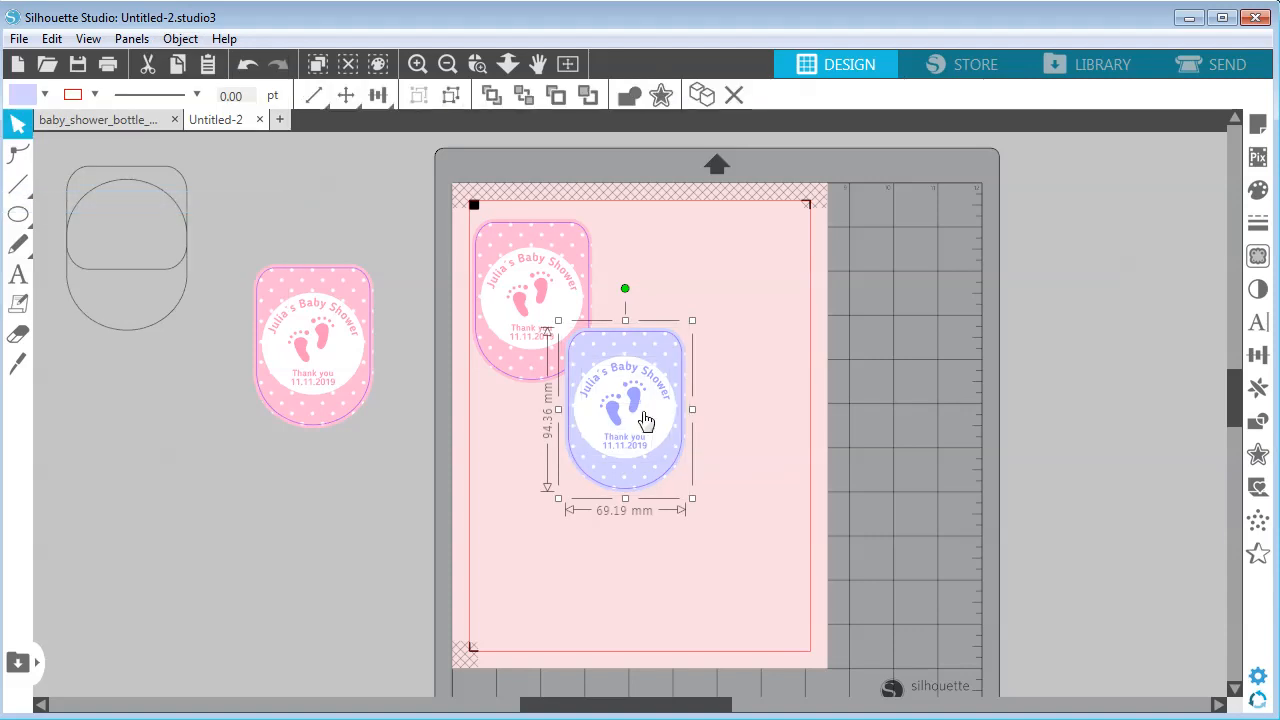
Step: Arrange the pink and lavender stickers side by side in the upper part of the page, pink on the left
{"action": "left_click_drag", "start_coordinate": [646, 423], "coordinate": [733, 308]}
{"action": "left_click_drag", "start_coordinate": [564, 314], "coordinate": [590, 316]}
{"action": "left_click_drag", "start_coordinate": [692, 320], "coordinate": [688, 327]}
{"action": "left_click", "coordinate": [636, 335]}
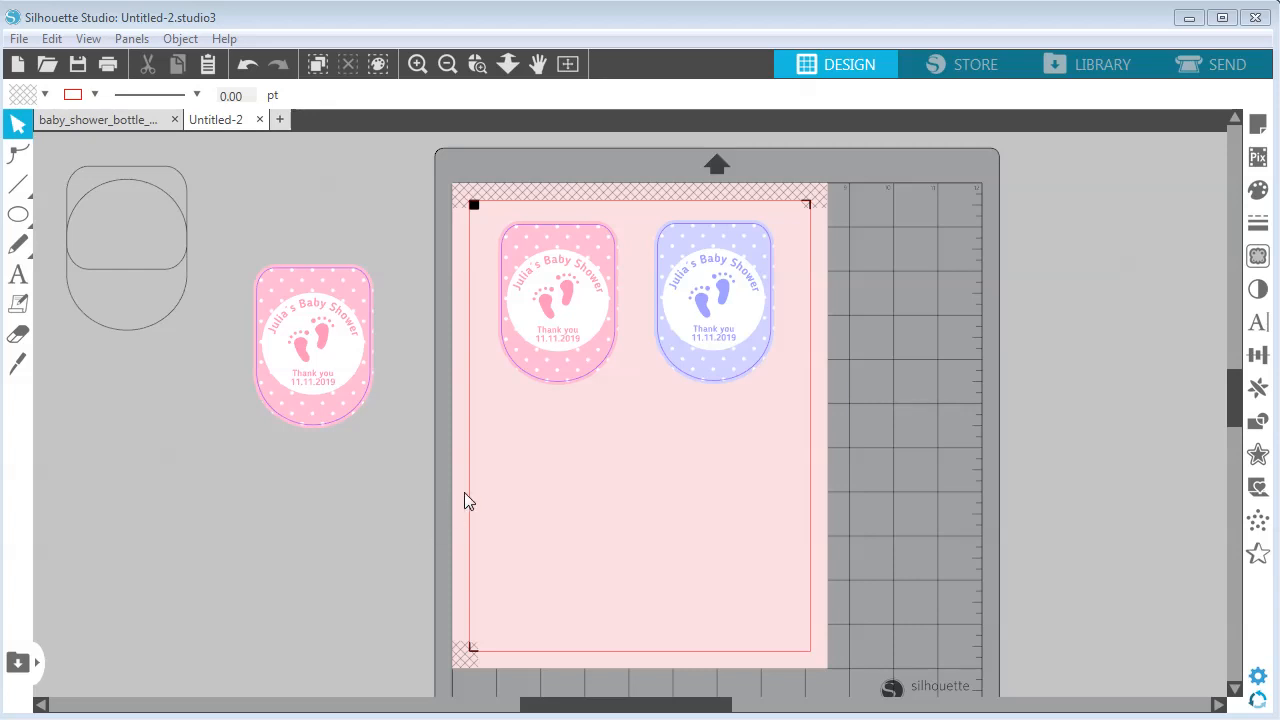
{"action": "left_click", "coordinate": [417, 64]}
{"action": "left_click", "coordinate": [417, 64]}
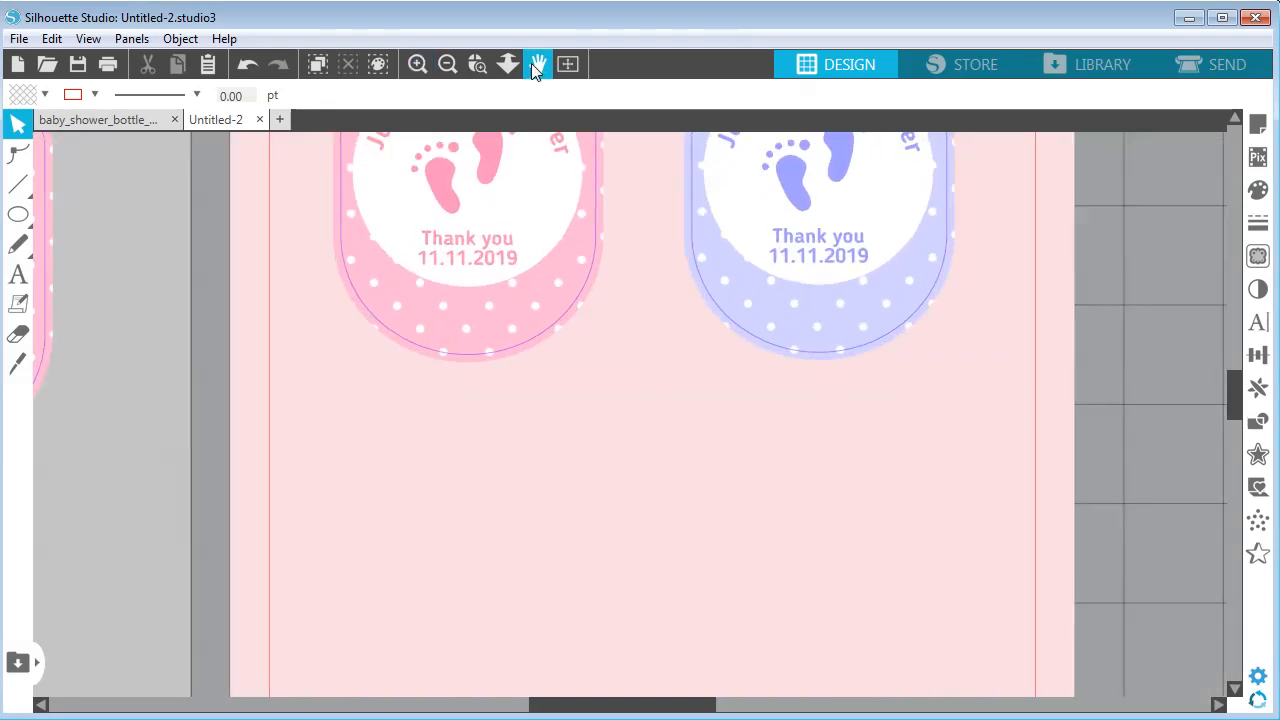
{"action": "left_click", "coordinate": [538, 64]}
{"action": "left_click_drag", "start_coordinate": [645, 230], "coordinate": [638, 440]}
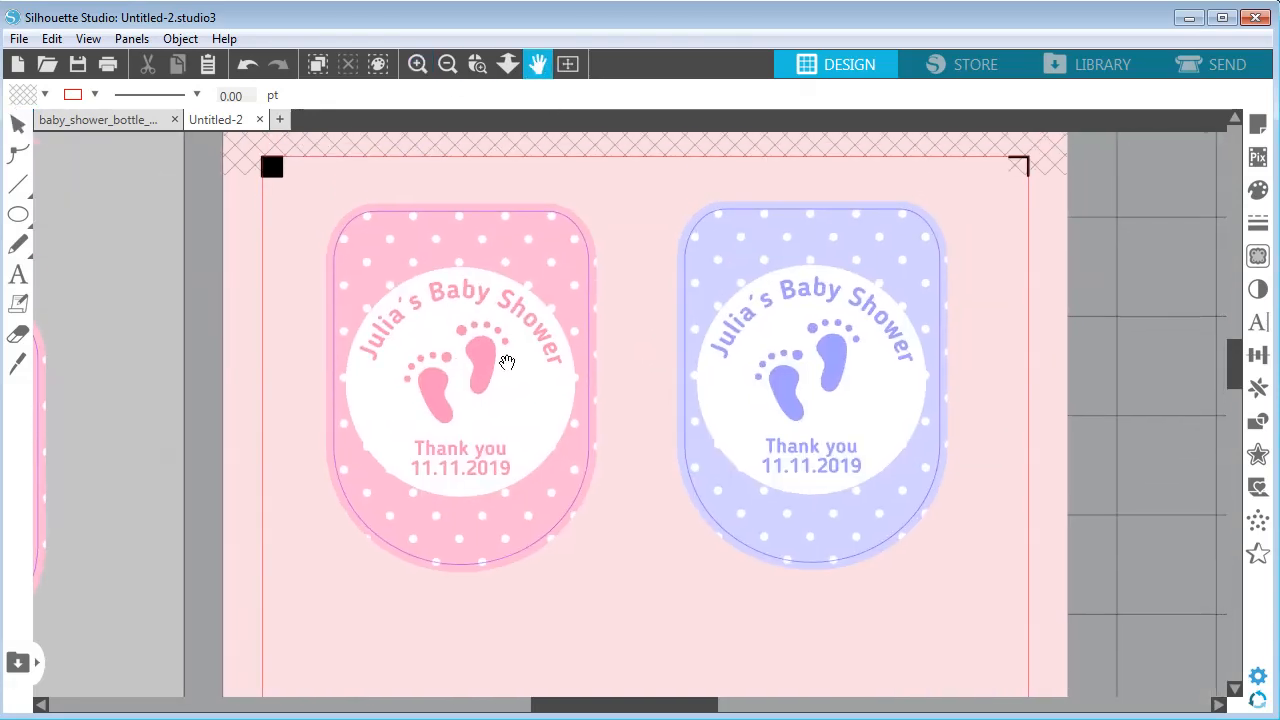
{"action": "left_click", "coordinate": [17, 127]}
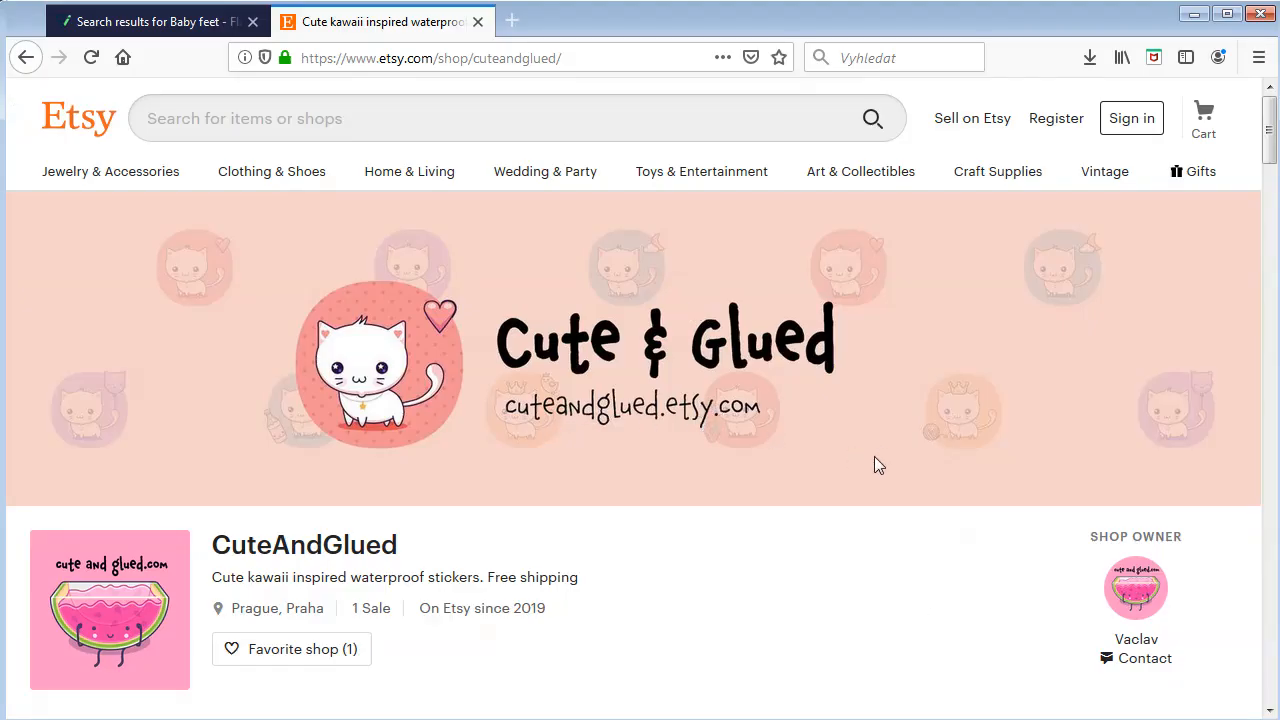
Step: Look through the featured and listed sticker sheets in the CuteAndGlued Etsy shop in the browser, then return to the shop banner
{"action": "scroll", "coordinate": [890, 445], "scroll_direction": "down", "scroll_amount": 6}
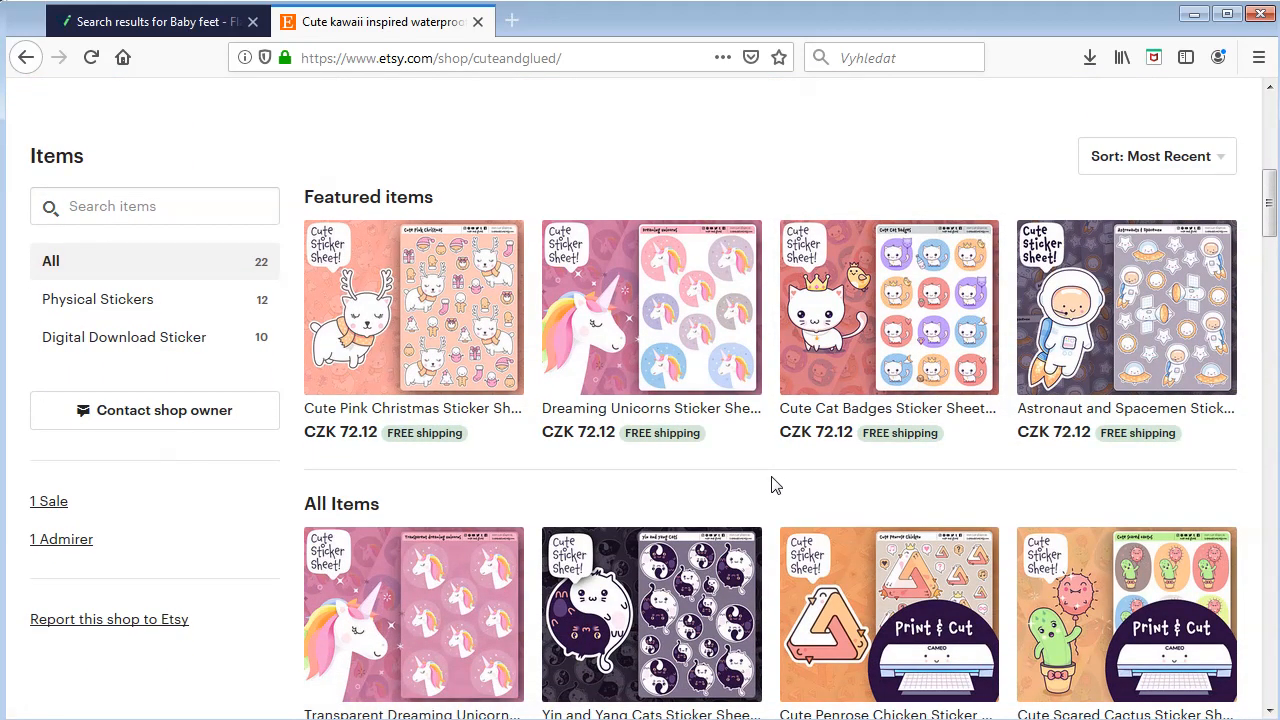
{"action": "scroll", "coordinate": [770, 478], "scroll_direction": "down", "scroll_amount": 3}
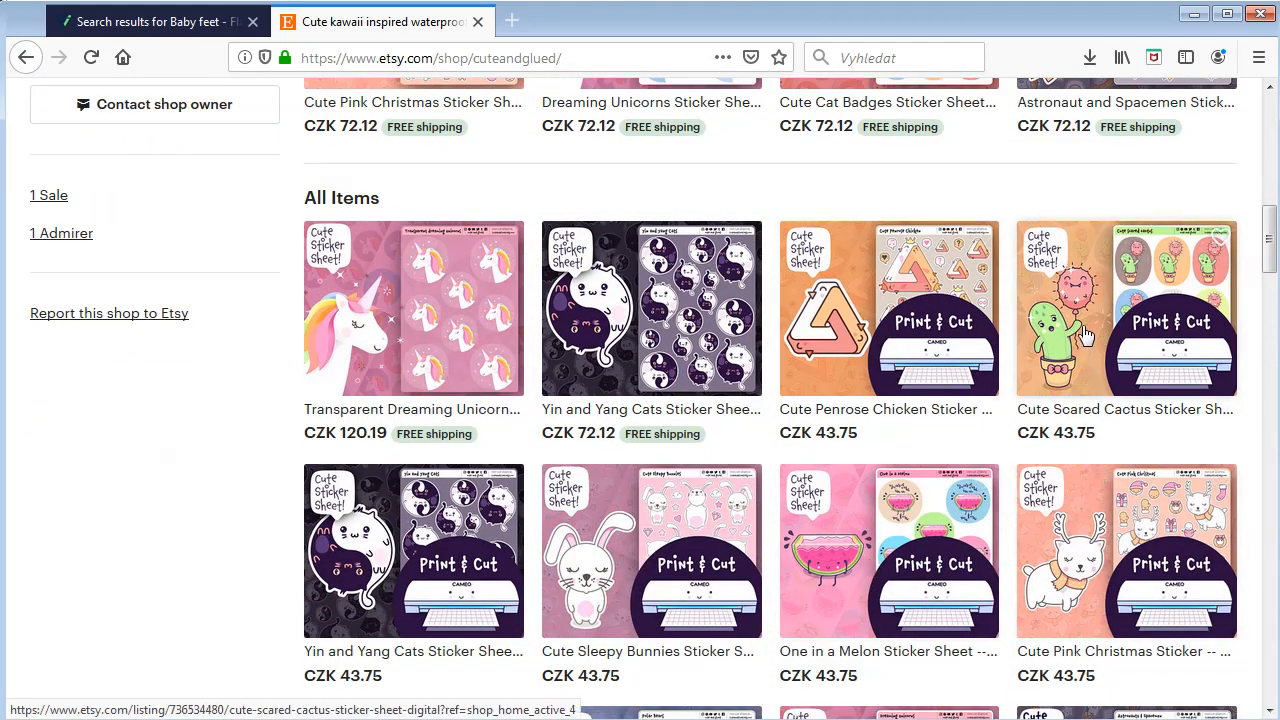
{"action": "scroll", "coordinate": [1087, 340], "scroll_direction": "up", "scroll_amount": 2}
{"action": "scroll", "coordinate": [1083, 320], "scroll_direction": "up", "scroll_amount": 2}
{"action": "scroll", "coordinate": [1070, 330], "scroll_direction": "down", "scroll_amount": 11}
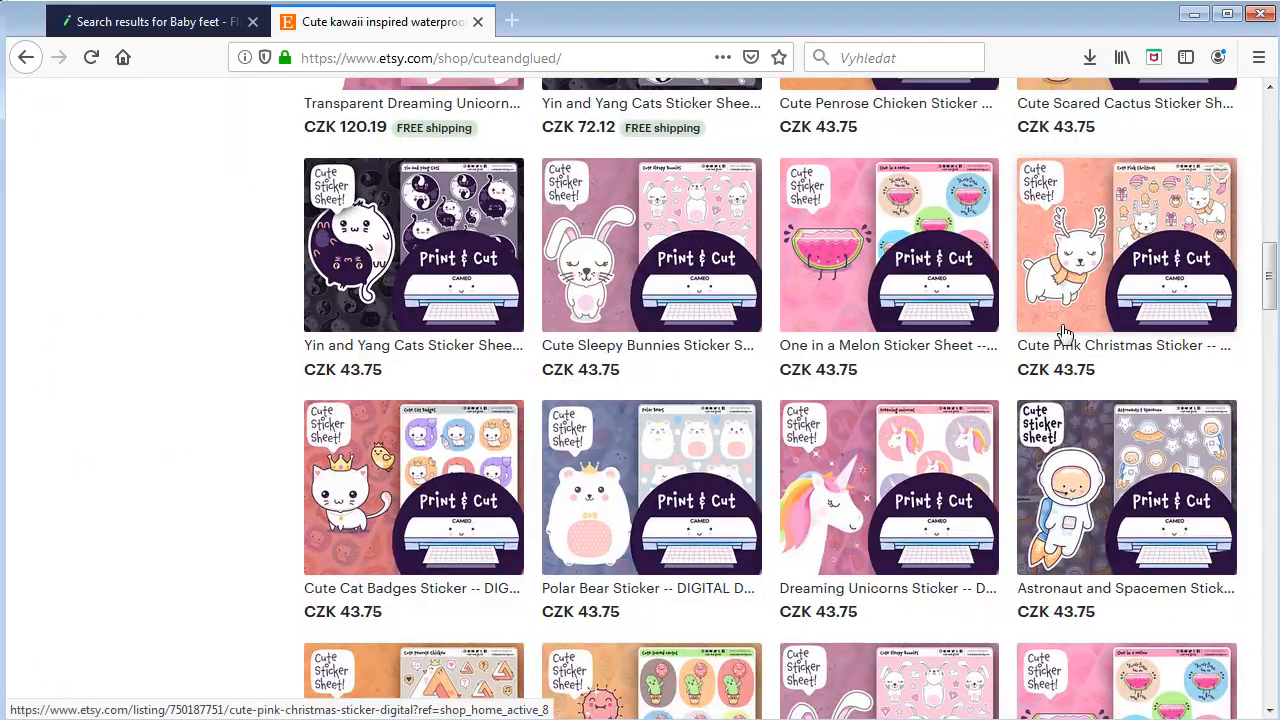
{"action": "scroll", "coordinate": [1042, 385], "scroll_direction": "down", "scroll_amount": 3}
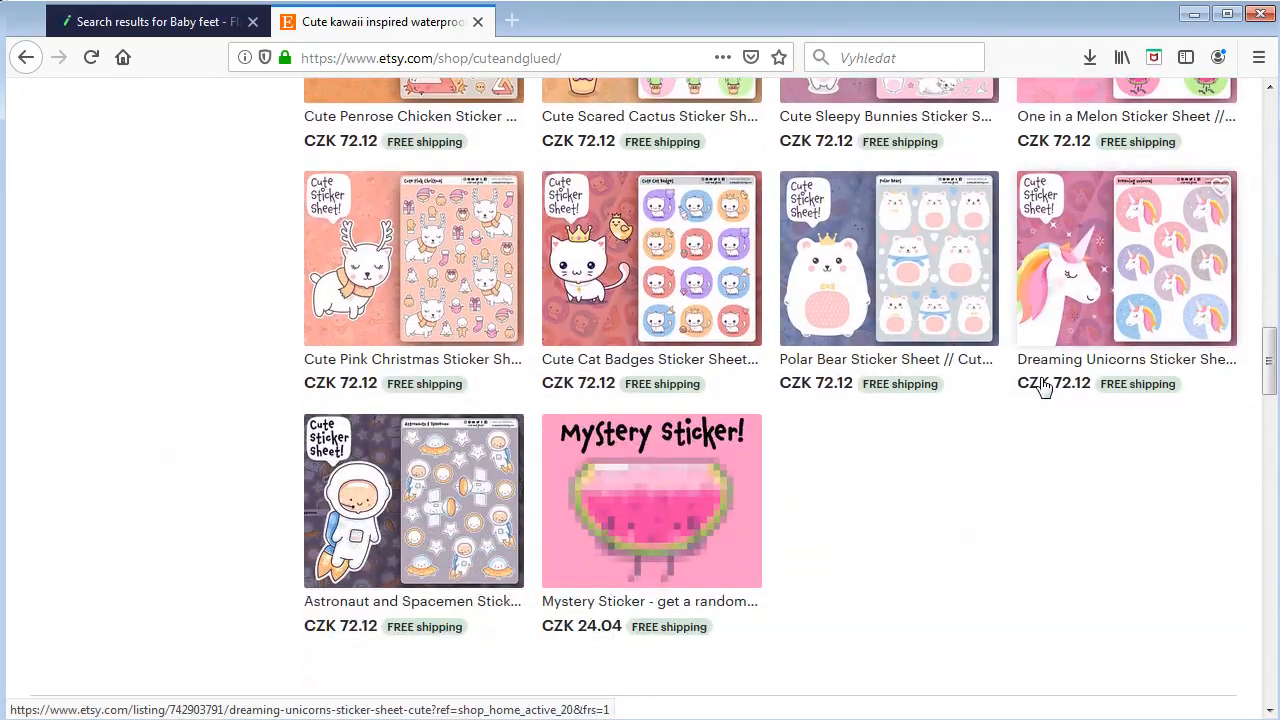
{"action": "scroll", "coordinate": [1042, 390], "scroll_direction": "up", "scroll_amount": 9}
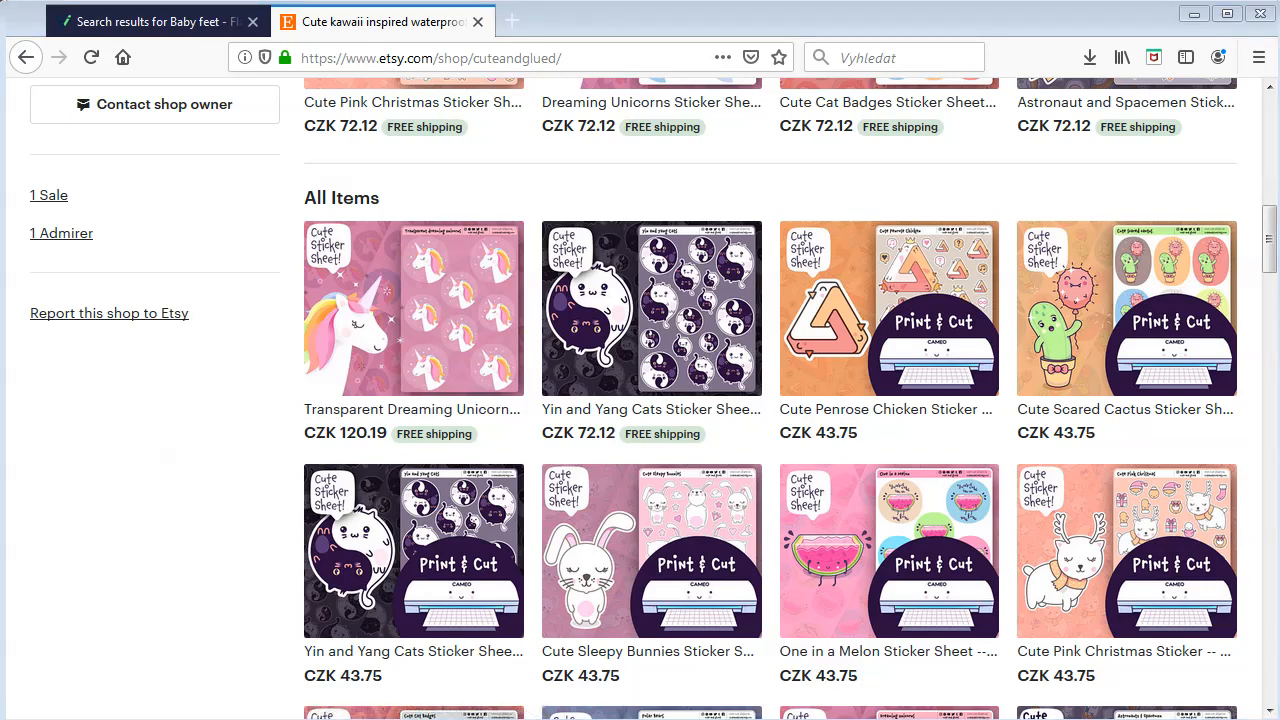
{"action": "left_click_drag", "start_coordinate": [1267, 262], "coordinate": [1273, 150]}
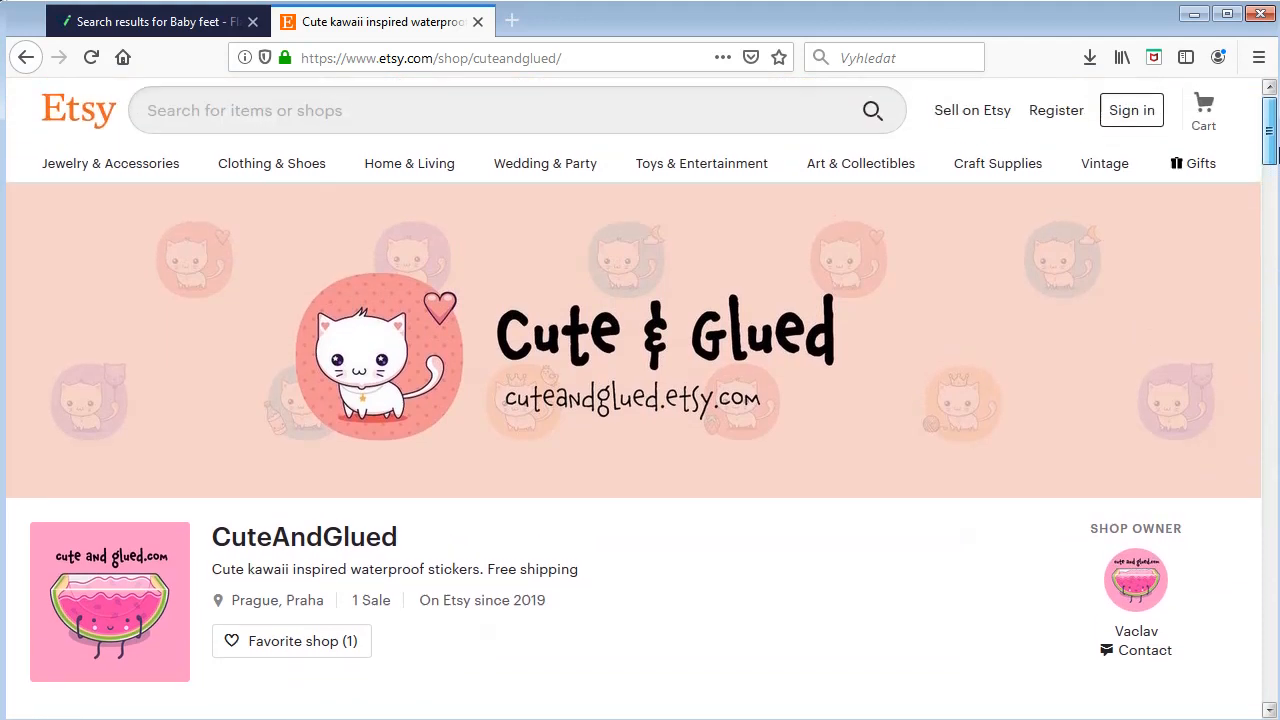